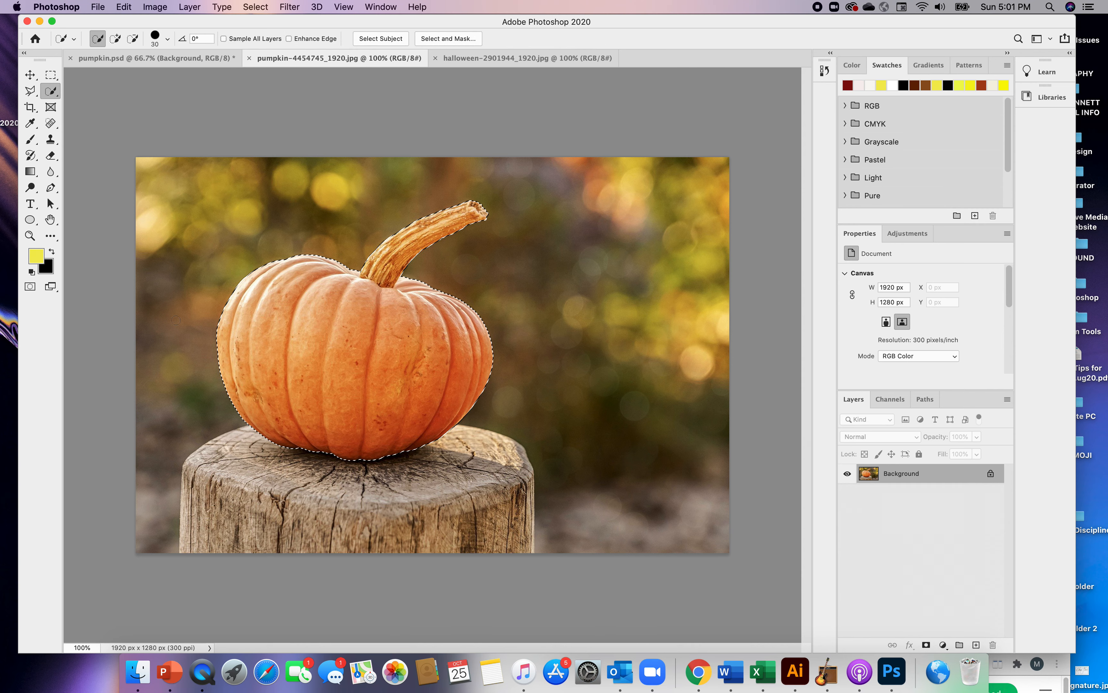
Replace the existing selection with a quick selection of the whole pumpkin, its stem and the tree stump
{"action": "key", "text": "super+d"}
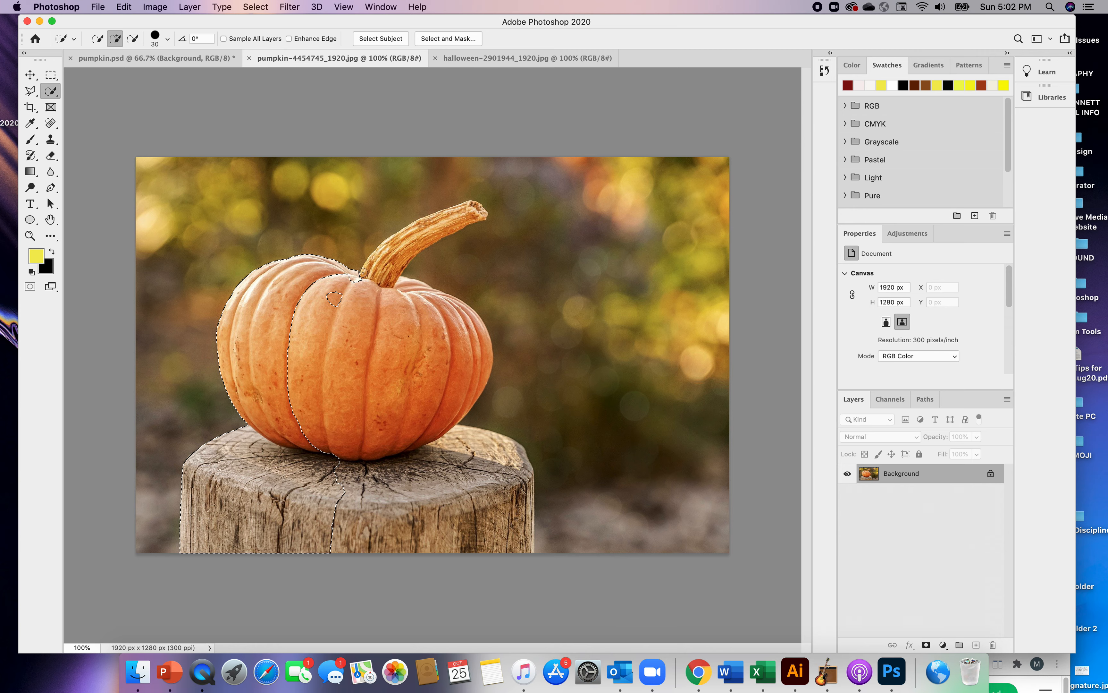
{"action": "mouse_move", "coordinate": [368, 270]}
{"action": "left_mouse_down"}
{"action": "mouse_move", "coordinate": [419, 226]}
{"action": "mouse_move", "coordinate": [475, 211]}
{"action": "left_mouse_up"}
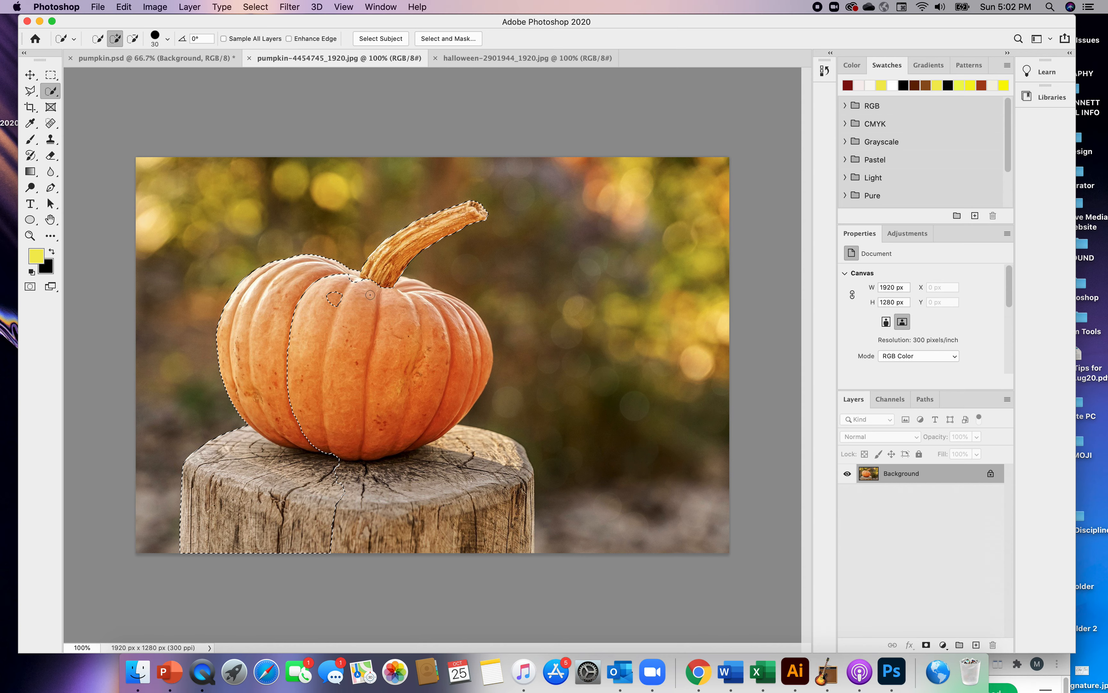
{"action": "mouse_move", "coordinate": [360, 280]}
{"action": "left_mouse_down"}
{"action": "mouse_move", "coordinate": [317, 362]}
{"action": "mouse_move", "coordinate": [361, 363]}
{"action": "mouse_move", "coordinate": [358, 393]}
{"action": "left_mouse_up"}
{"action": "mouse_move", "coordinate": [446, 467]}
{"action": "left_mouse_down"}
{"action": "mouse_move", "coordinate": [470, 504]}
{"action": "mouse_move", "coordinate": [485, 495]}
{"action": "mouse_move", "coordinate": [464, 444]}
{"action": "mouse_move", "coordinate": [527, 477]}
{"action": "mouse_move", "coordinate": [504, 498]}
{"action": "mouse_move", "coordinate": [458, 497]}
{"action": "left_mouse_up"}
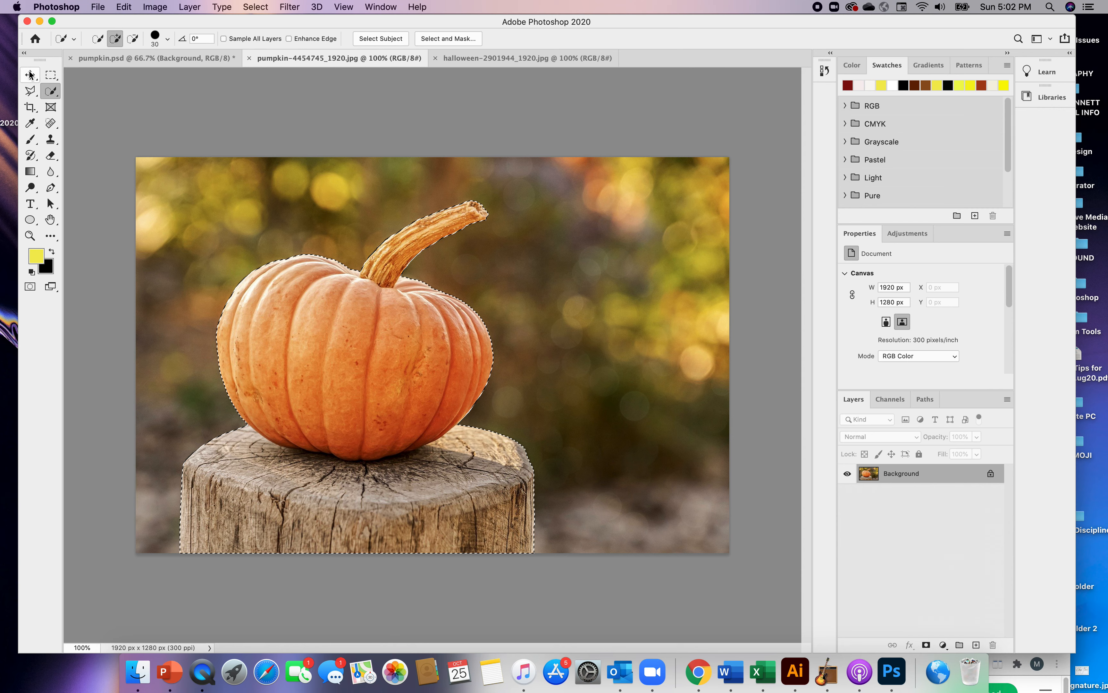
Move the selected pumpkin and stump into pumpkin.psd, placing them in the lower left corner of the dark room scene
{"action": "key", "text": "v"}
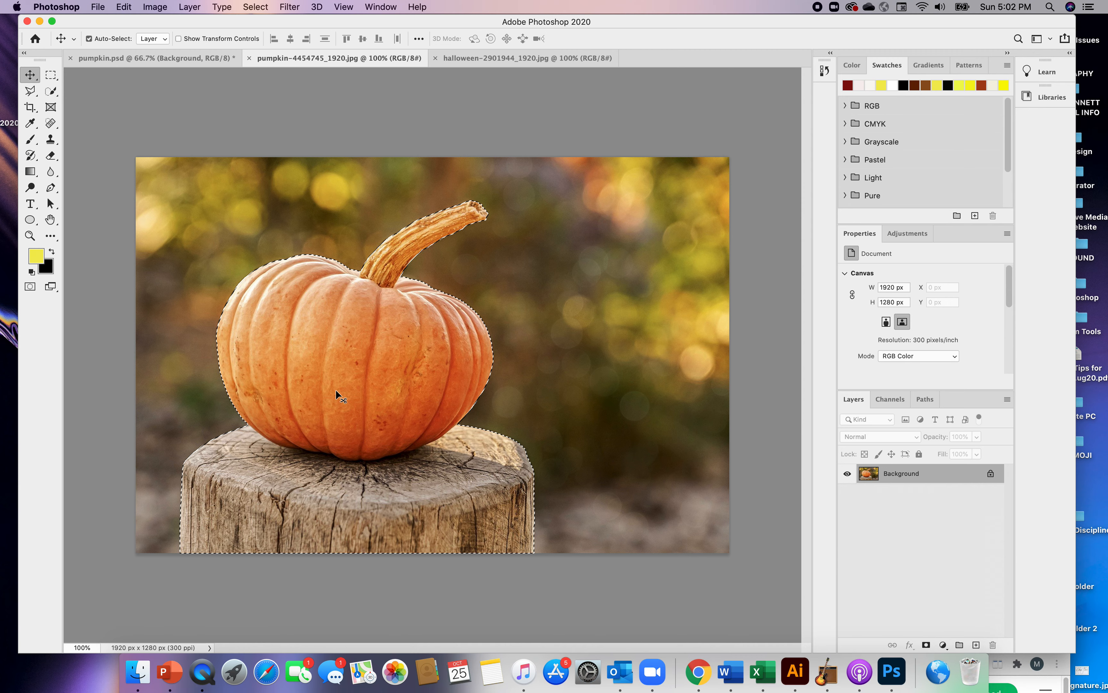
{"action": "left_click_drag", "start_coordinate": [335, 390], "coordinate": [157, 55]}
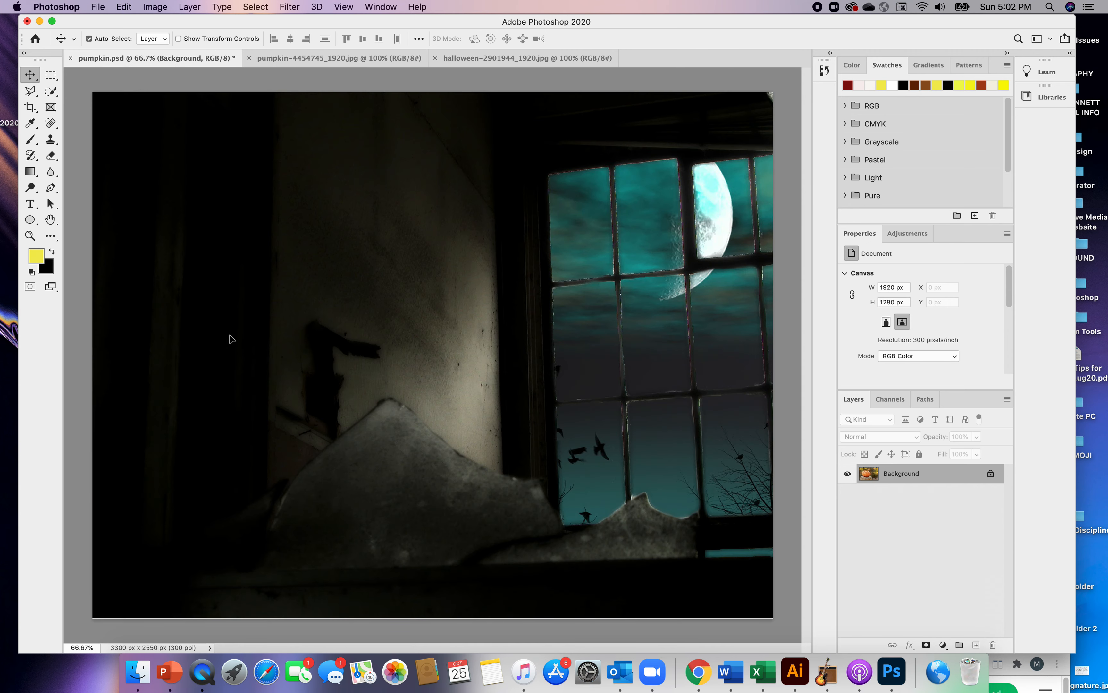
{"action": "left_click_drag", "start_coordinate": [281, 503], "coordinate": [210, 507]}
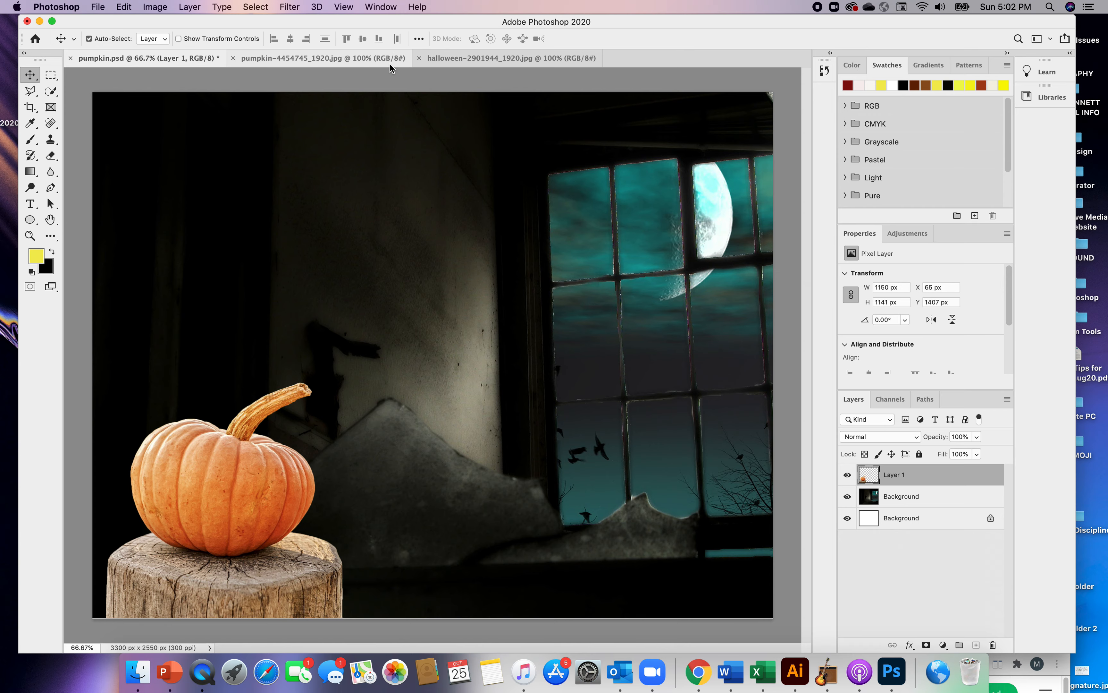
Close pumpkin-4454745_1920.jpg, arrange the two remaining documents 2-up vertically, and widen the pumpkin.psd view
{"action": "left_click", "coordinate": [357, 60]}
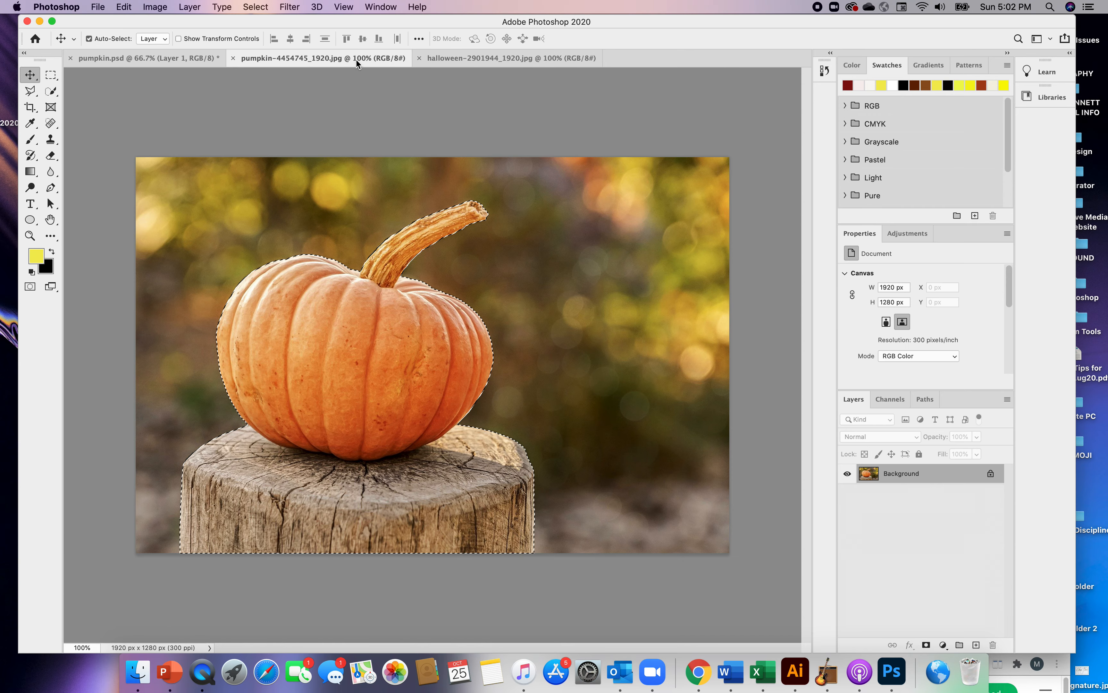
{"action": "left_click", "coordinate": [233, 58]}
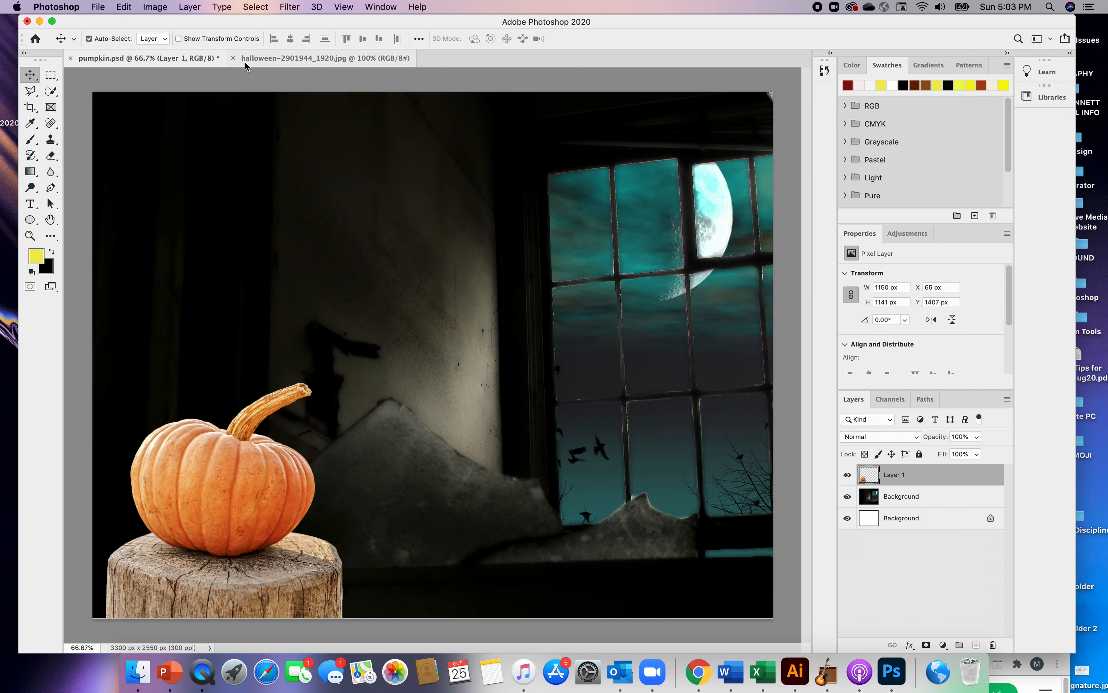
{"action": "left_click", "coordinate": [379, 7]}
{"action": "mouse_move", "coordinate": [393, 35]}
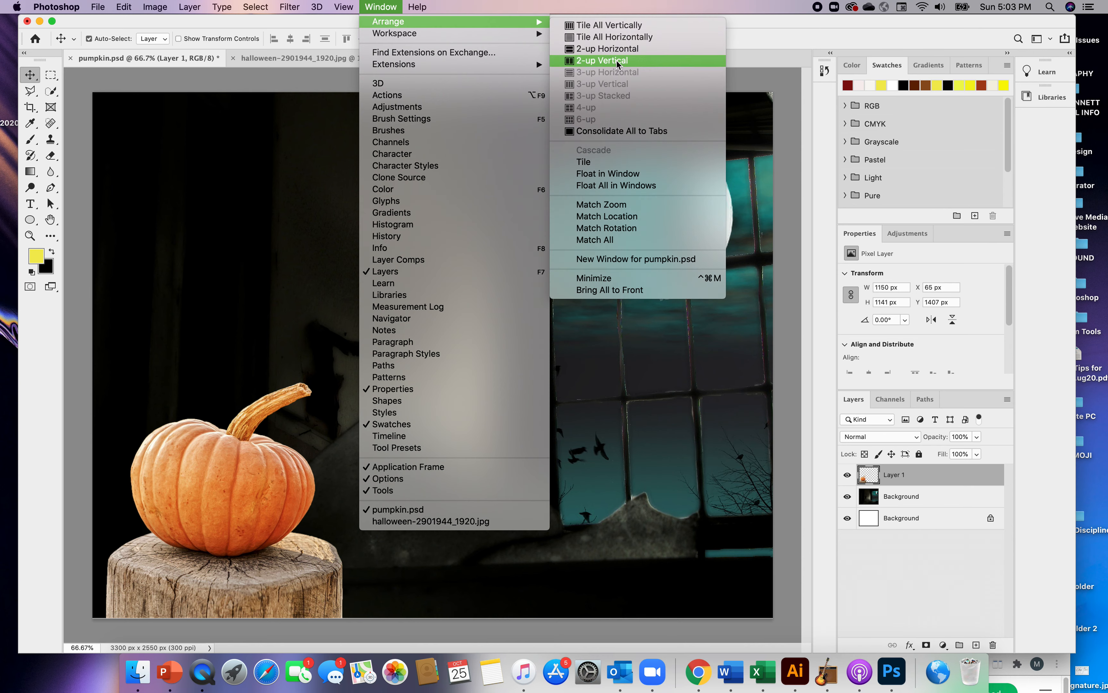
{"action": "left_click", "coordinate": [617, 61]}
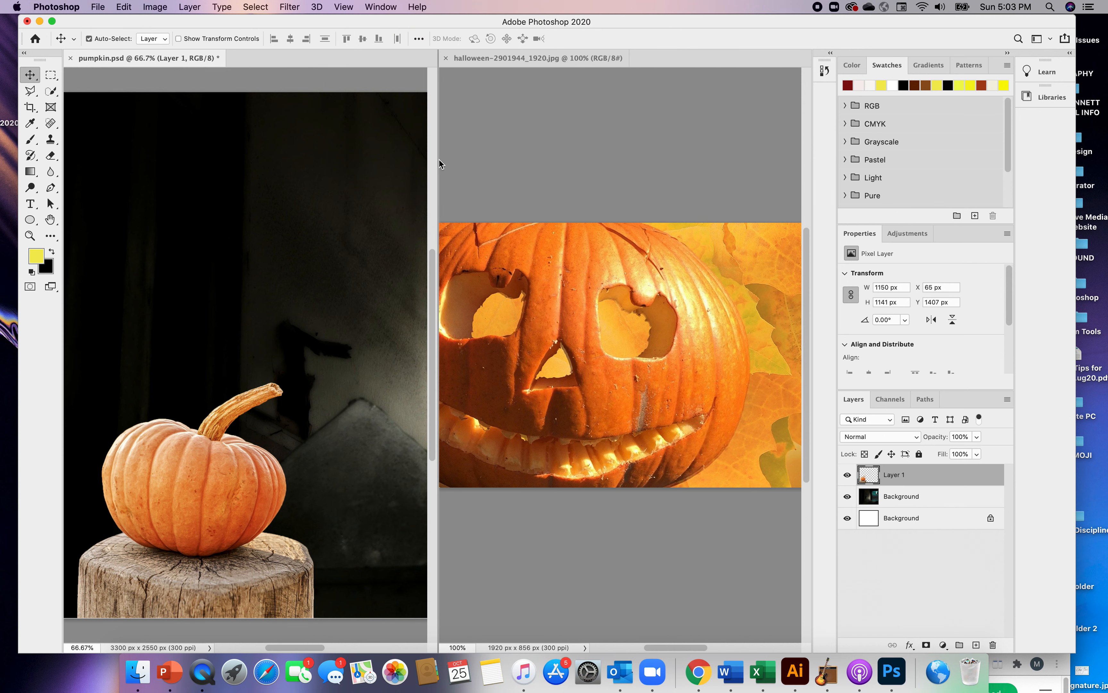
{"action": "left_click_drag", "start_coordinate": [438, 161], "coordinate": [522, 167]}
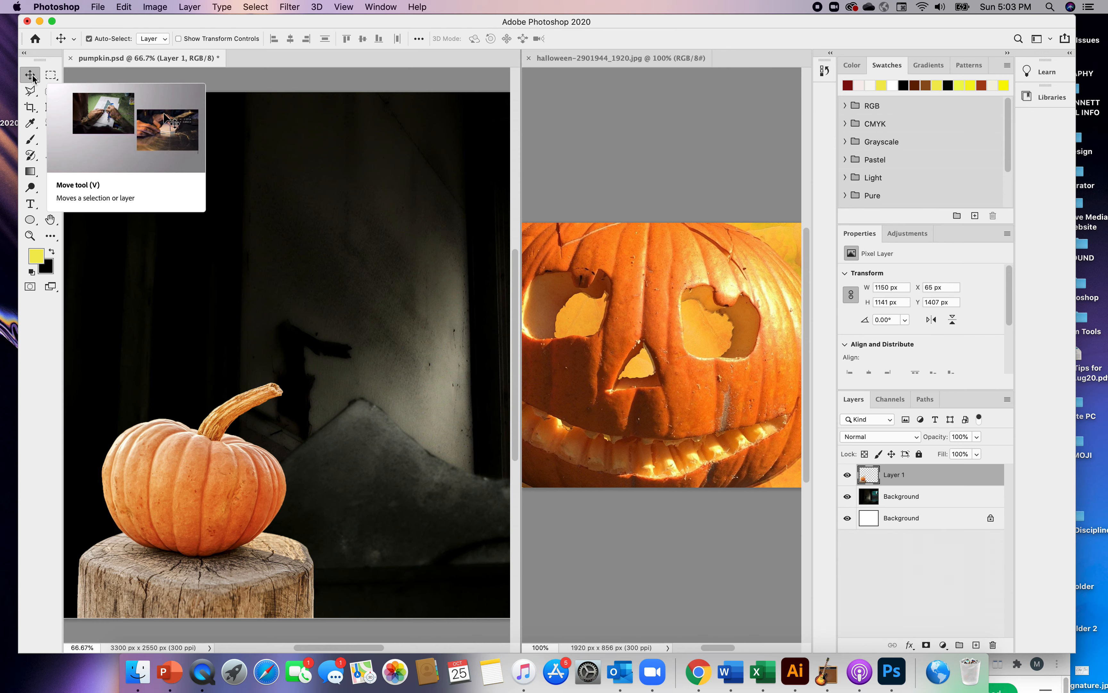
Scale the pumpkin and stump layer up proportionally to about 138%, keeping its lower left corner fixed, and widen the pumpkin.psd view further
{"action": "left_click", "coordinate": [125, 9]}
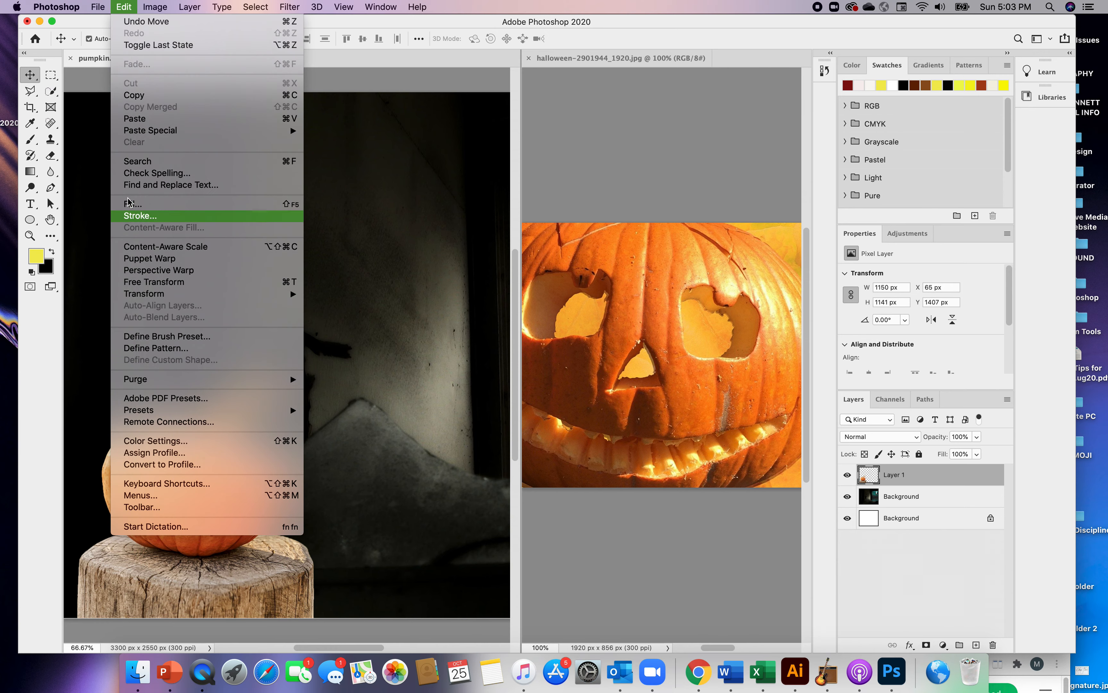
{"action": "mouse_move", "coordinate": [256, 294]}
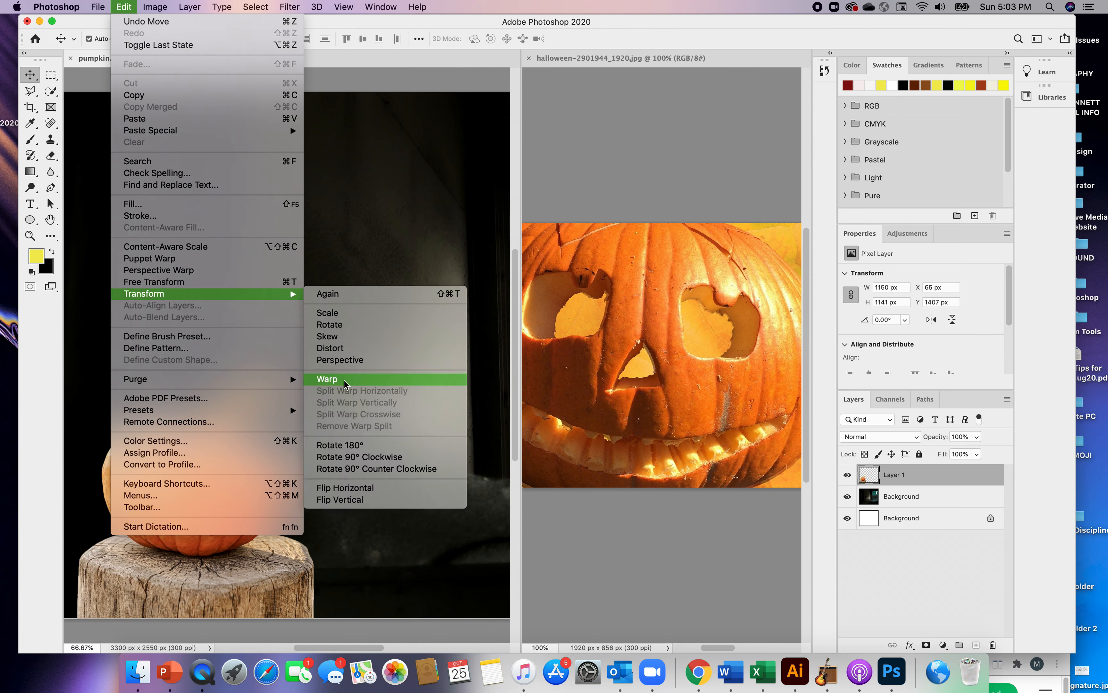
{"action": "left_click", "coordinate": [344, 314]}
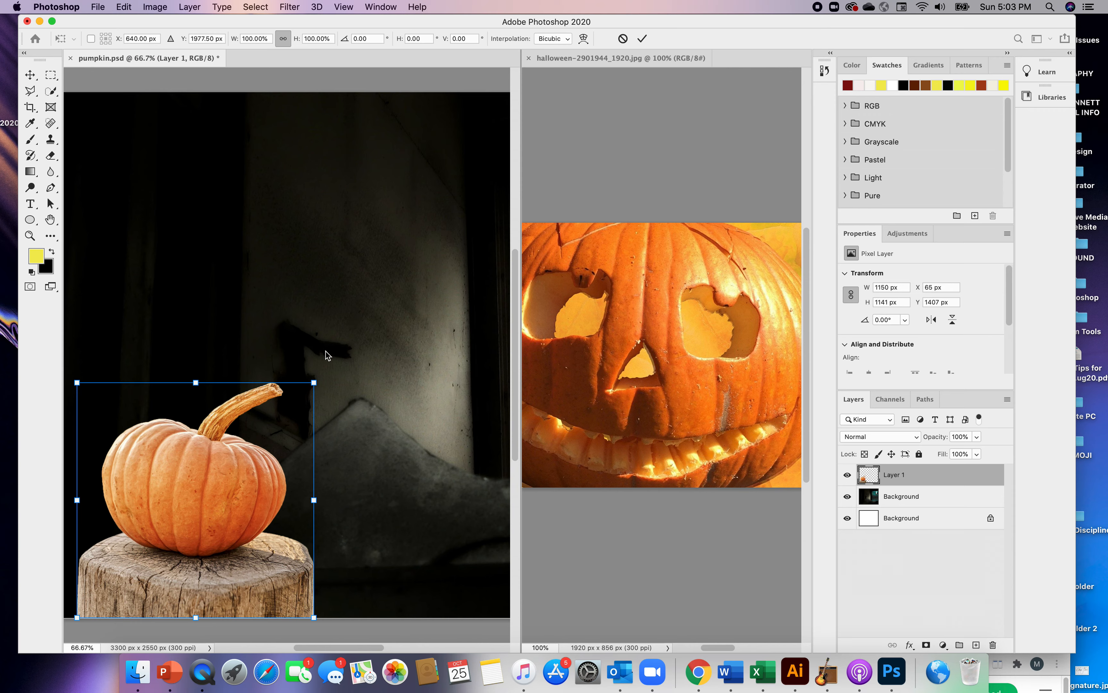
{"action": "left_click_drag", "start_coordinate": [316, 383], "coordinate": [421, 311]}
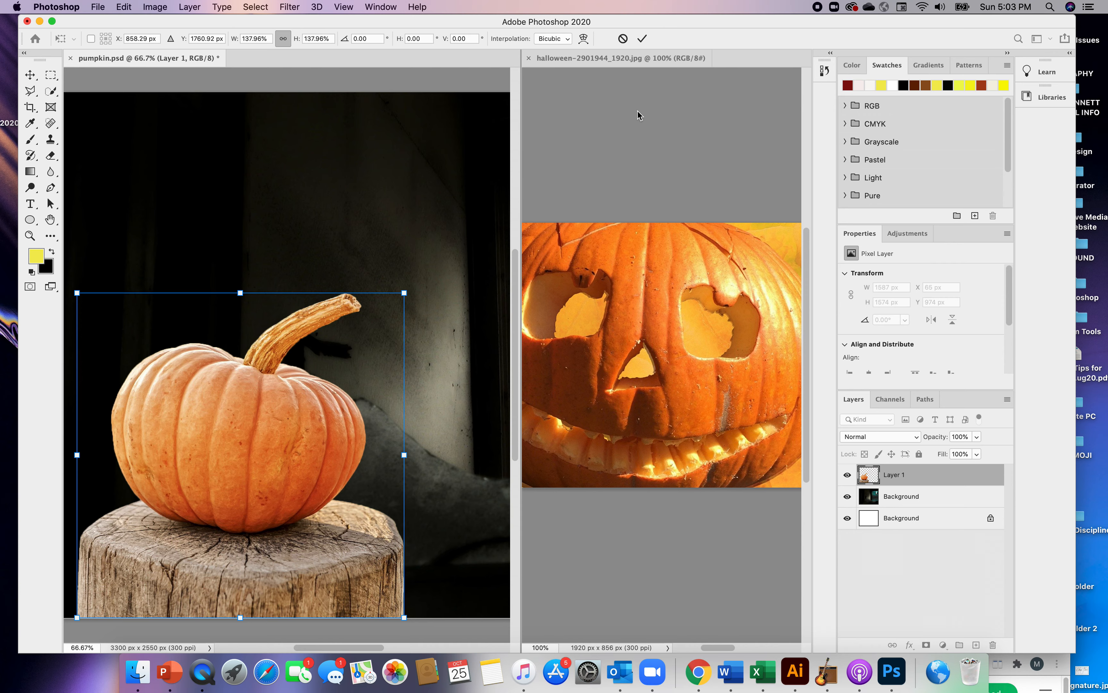
{"action": "left_click_drag", "start_coordinate": [521, 124], "coordinate": [644, 141]}
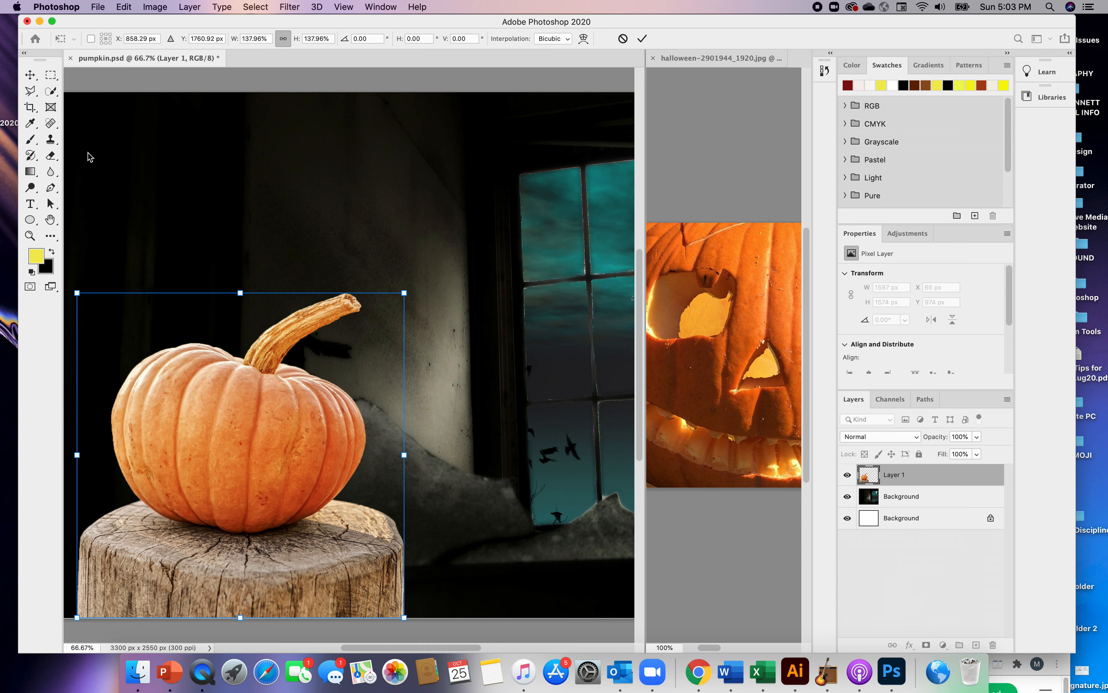
{"action": "left_click", "coordinate": [30, 78]}
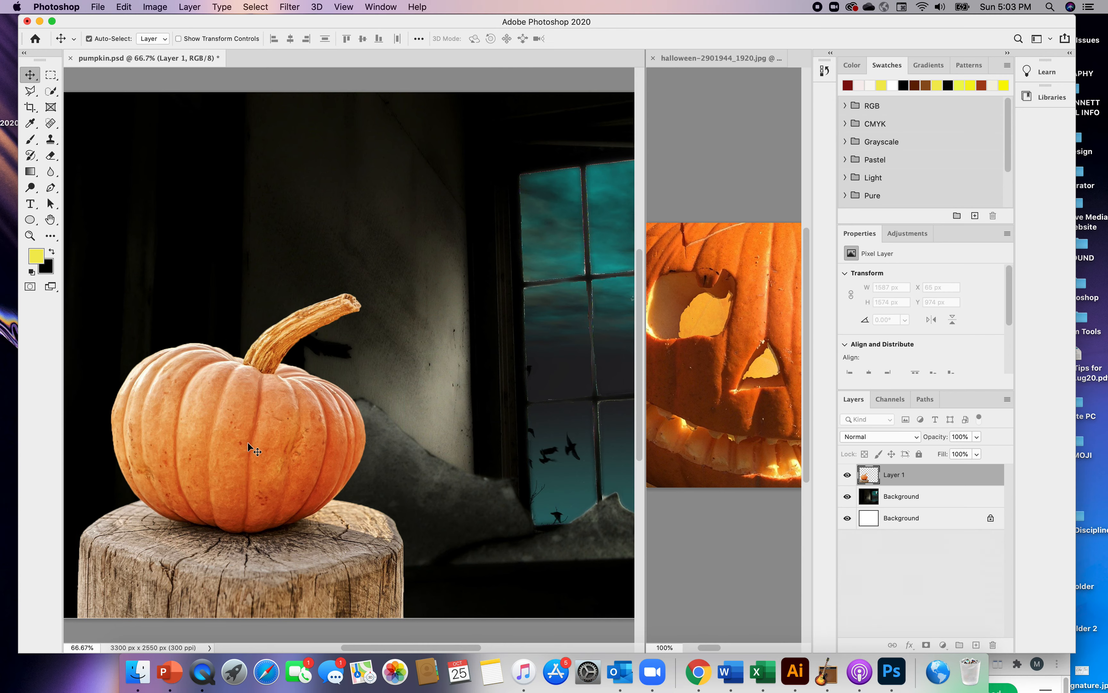
Lighten the pumpkin with the Dodge tool, using the Shadows range
{"action": "left_click", "coordinate": [30, 189]}
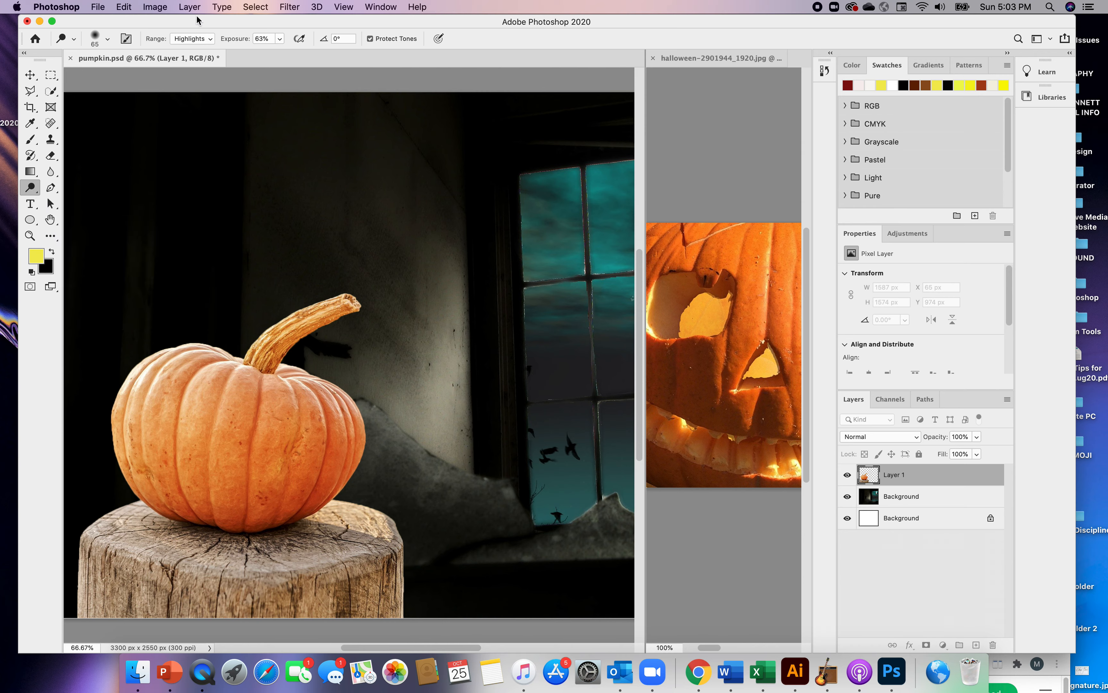
{"action": "left_click", "coordinate": [204, 40]}
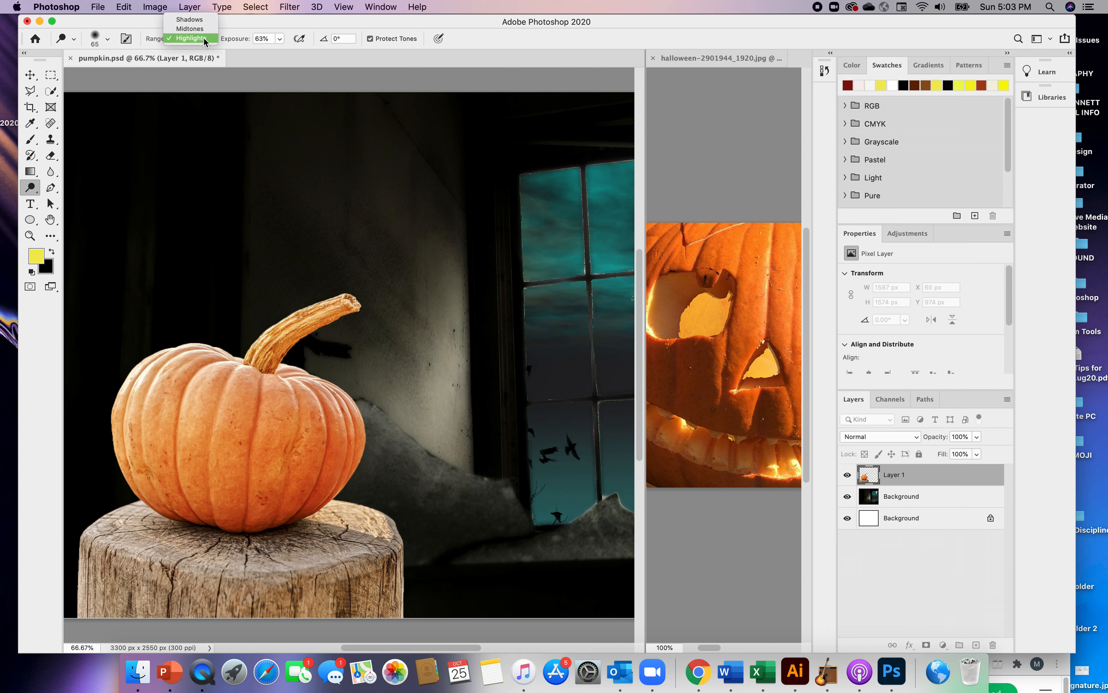
{"action": "left_click", "coordinate": [189, 20]}
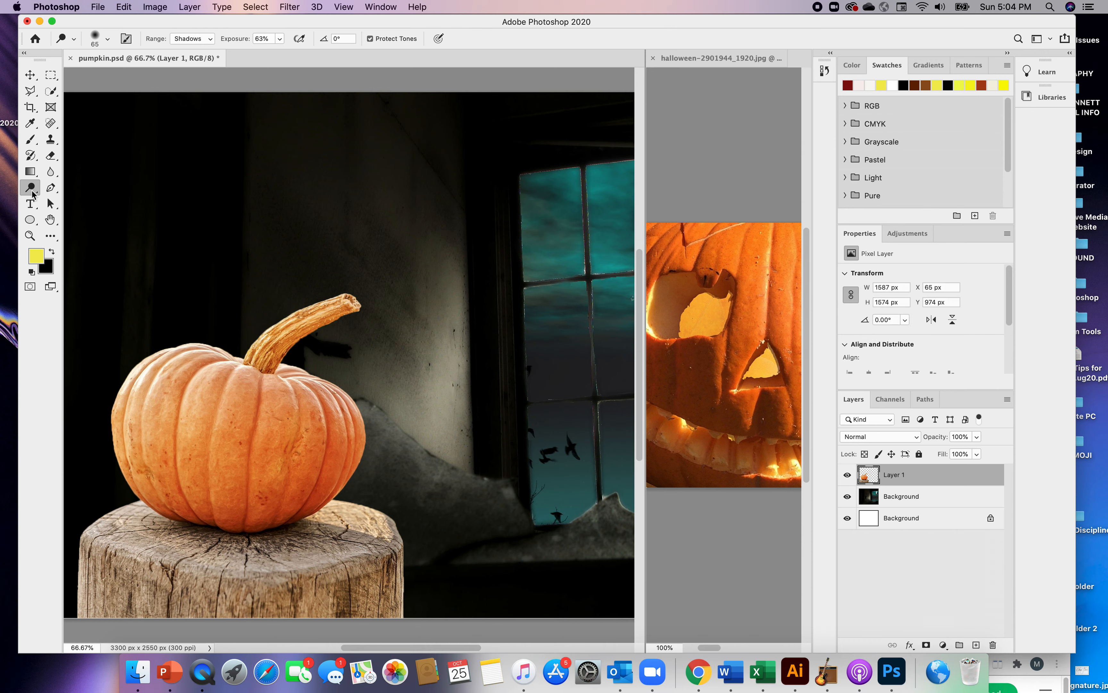
Try the Burn tool on the highlights of the pumpkin's upper left area, and revert to the state before the stroke
{"action": "right_click", "coordinate": [35, 192]}
{"action": "left_click", "coordinate": [60, 201]}
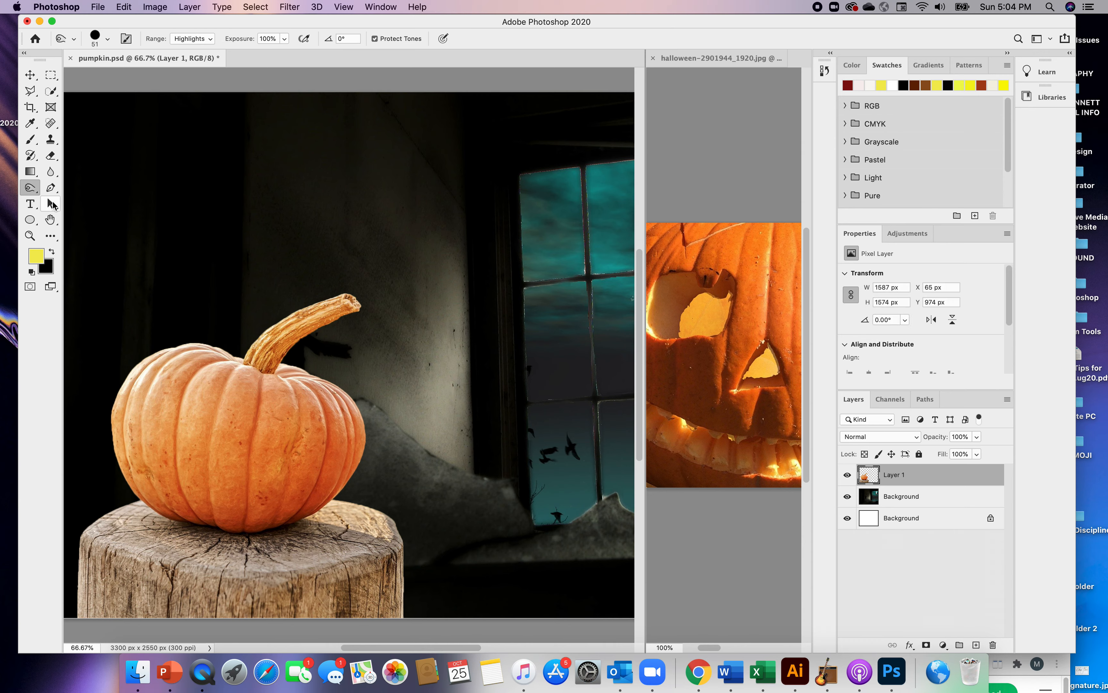
{"action": "mouse_move", "coordinate": [165, 370]}
{"action": "left_mouse_down"}
{"action": "mouse_move", "coordinate": [148, 419]}
{"action": "mouse_move", "coordinate": [146, 392]}
{"action": "mouse_move", "coordinate": [170, 370]}
{"action": "mouse_move", "coordinate": [147, 408]}
{"action": "mouse_move", "coordinate": [177, 368]}
{"action": "mouse_move", "coordinate": [161, 414]}
{"action": "mouse_move", "coordinate": [186, 377]}
{"action": "mouse_move", "coordinate": [170, 426]}
{"action": "mouse_move", "coordinate": [190, 373]}
{"action": "mouse_move", "coordinate": [179, 423]}
{"action": "mouse_move", "coordinate": [200, 375]}
{"action": "mouse_move", "coordinate": [187, 416]}
{"action": "mouse_move", "coordinate": [206, 387]}
{"action": "mouse_move", "coordinate": [199, 416]}
{"action": "left_mouse_up"}
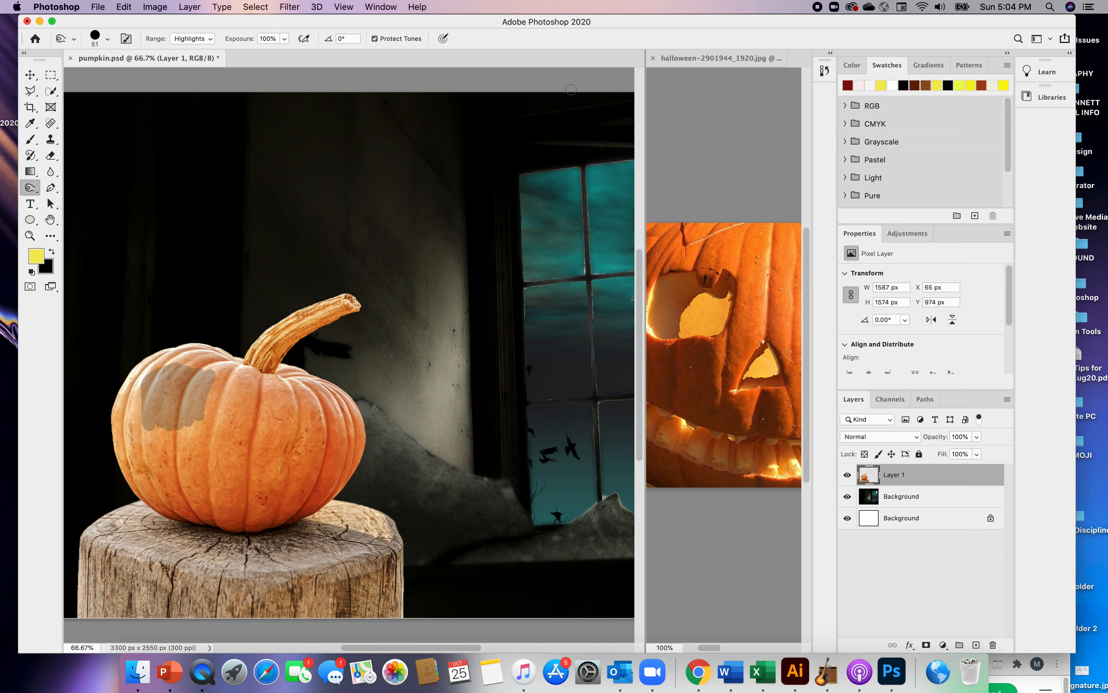
{"action": "left_click", "coordinate": [824, 72]}
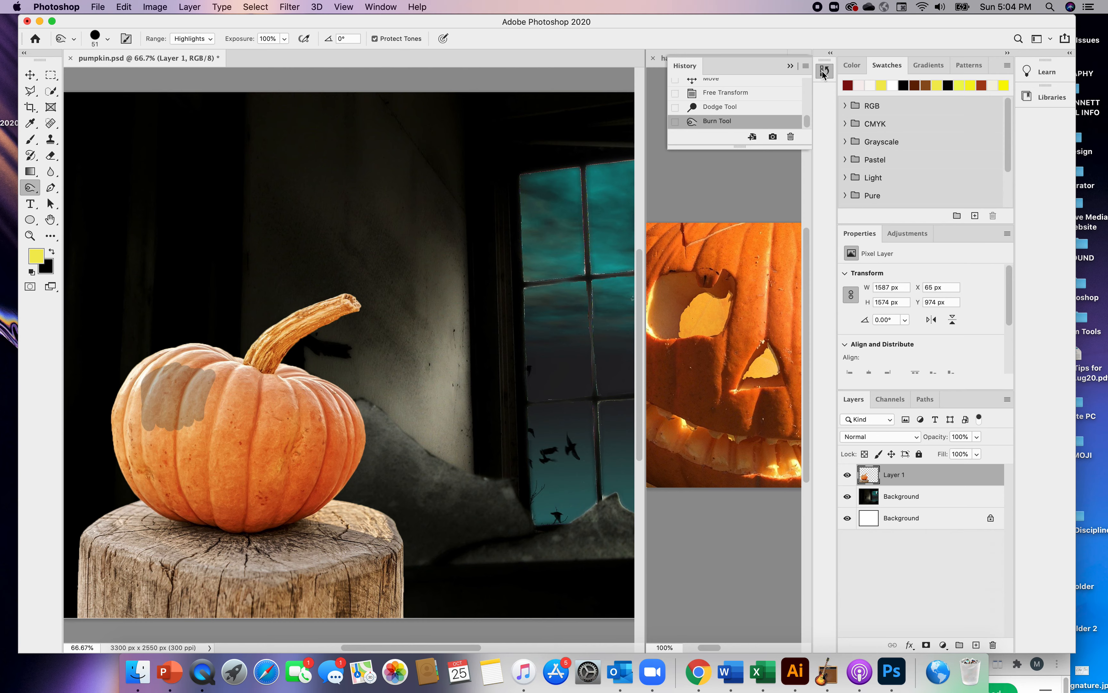
{"action": "left_click", "coordinate": [722, 107]}
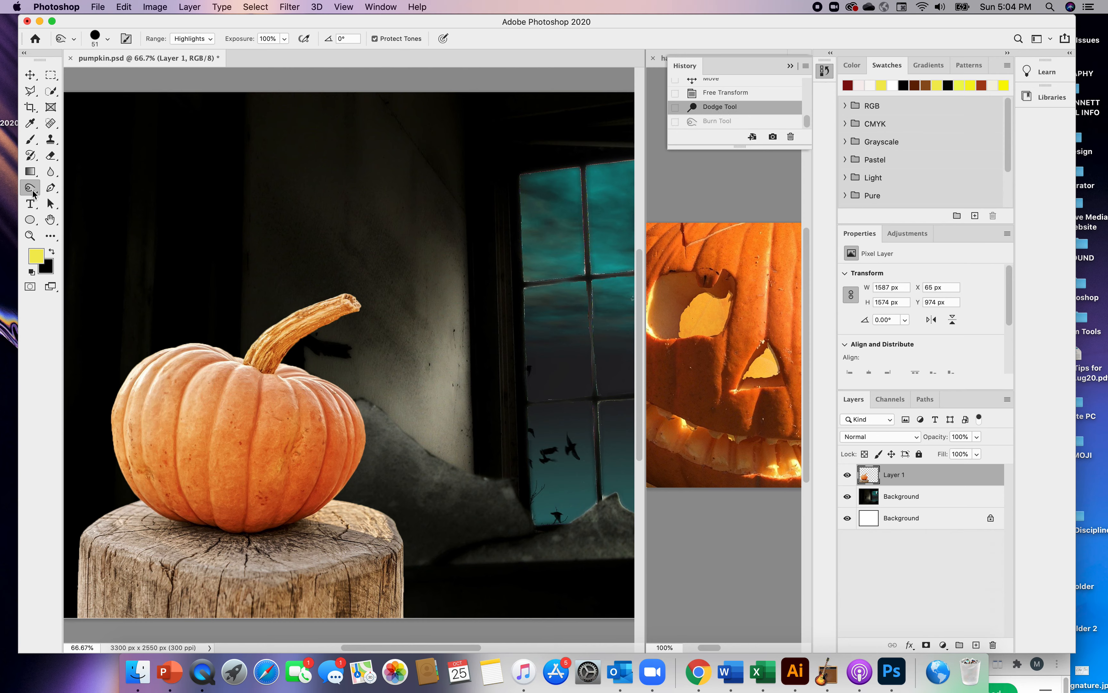
Lighten the pumpkin's upper left area with the Dodge tool set to the Midtones range
{"action": "left_click", "coordinate": [34, 192]}
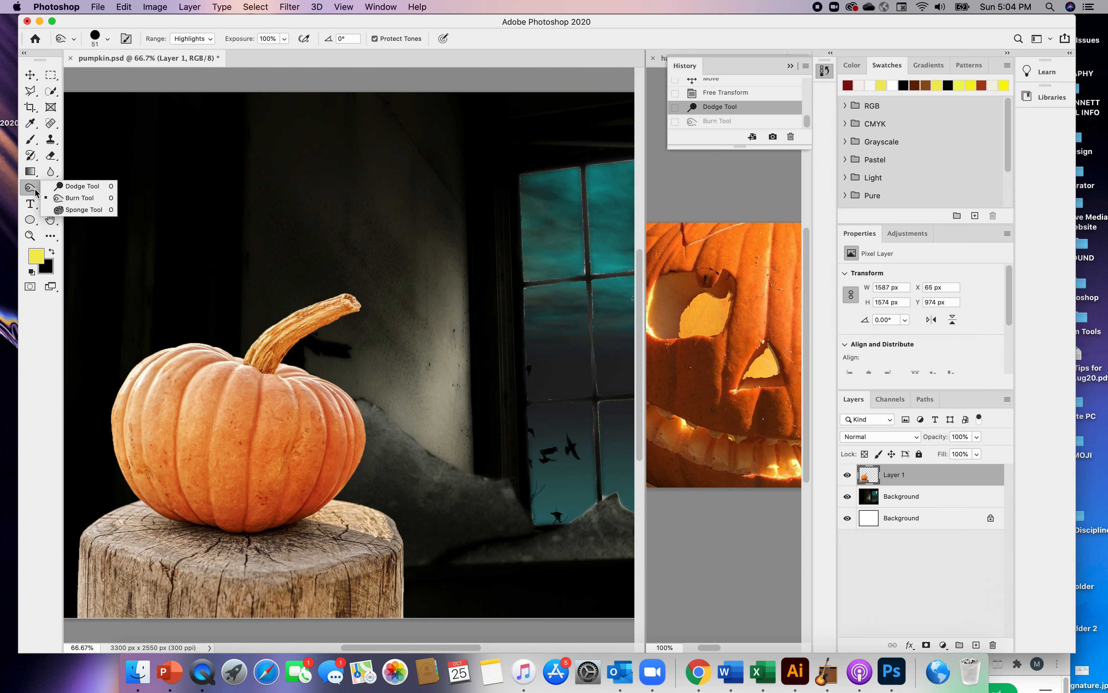
{"action": "left_click", "coordinate": [58, 188]}
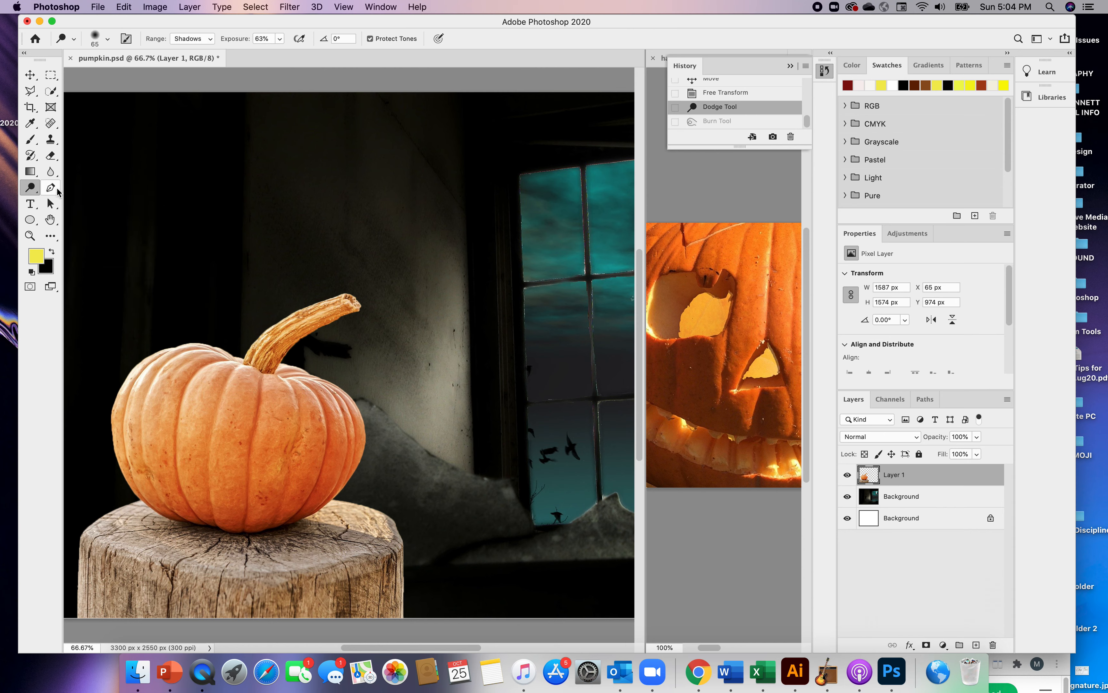
{"action": "left_click", "coordinate": [211, 40]}
{"action": "left_click", "coordinate": [203, 48]}
{"action": "mouse_move", "coordinate": [175, 406]}
{"action": "left_mouse_down"}
{"action": "mouse_move", "coordinate": [172, 383]}
{"action": "mouse_move", "coordinate": [133, 428]}
{"action": "mouse_move", "coordinate": [165, 382]}
{"action": "mouse_move", "coordinate": [154, 426]}
{"action": "mouse_move", "coordinate": [183, 384]}
{"action": "mouse_move", "coordinate": [170, 427]}
{"action": "mouse_move", "coordinate": [186, 388]}
{"action": "mouse_move", "coordinate": [179, 429]}
{"action": "mouse_move", "coordinate": [190, 380]}
{"action": "left_mouse_up"}
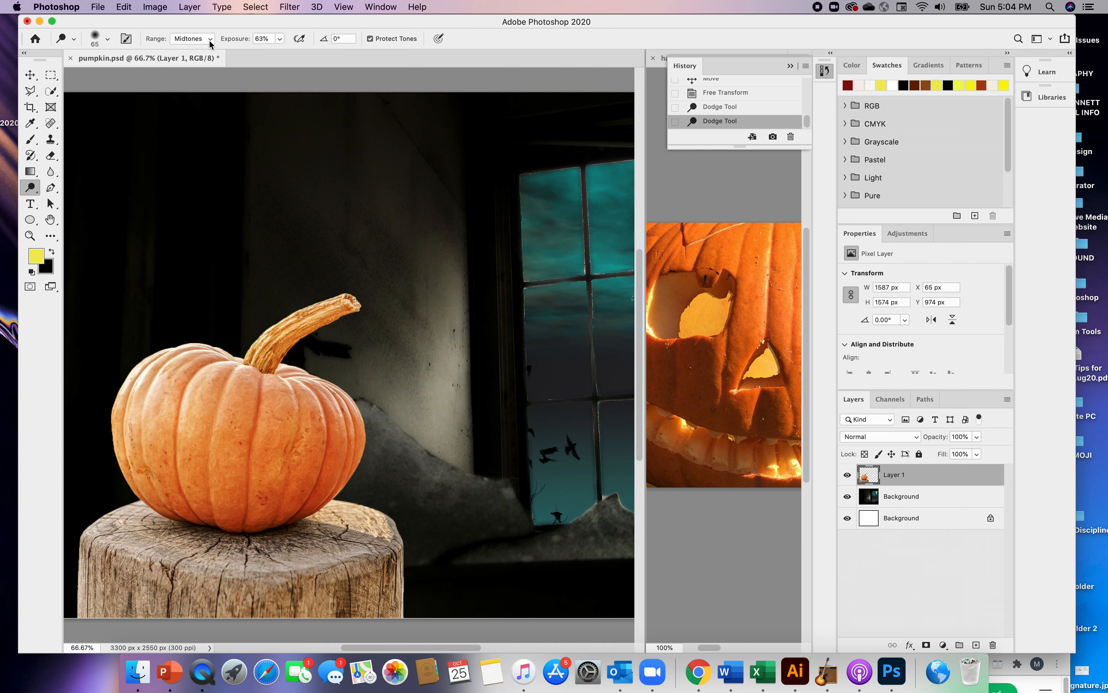
Raise the Dodge tool's exposure to 100% and lighten the pumpkin's upper left edge
{"action": "left_click", "coordinate": [280, 40]}
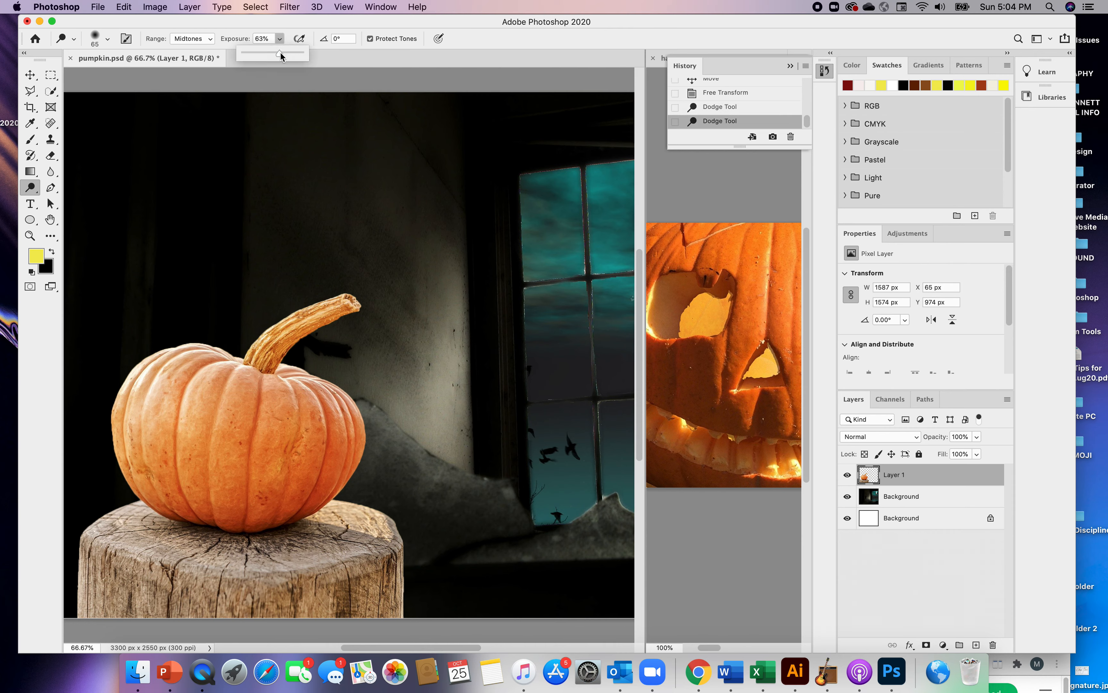
{"action": "left_click_drag", "start_coordinate": [280, 55], "coordinate": [304, 61]}
{"action": "left_click_drag", "start_coordinate": [164, 380], "coordinate": [143, 418]}
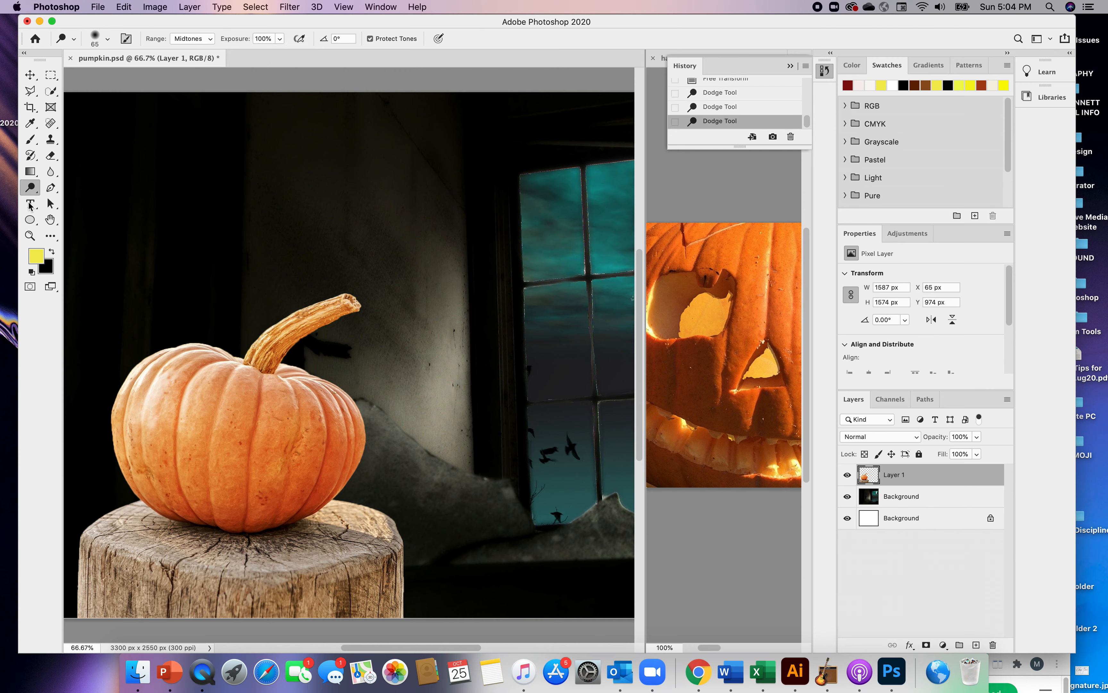
Try burning the highlights across the pumpkin's upper left ribs, and go back to the last Dodge state in the history
{"action": "right_click", "coordinate": [31, 188]}
{"action": "left_click", "coordinate": [58, 199]}
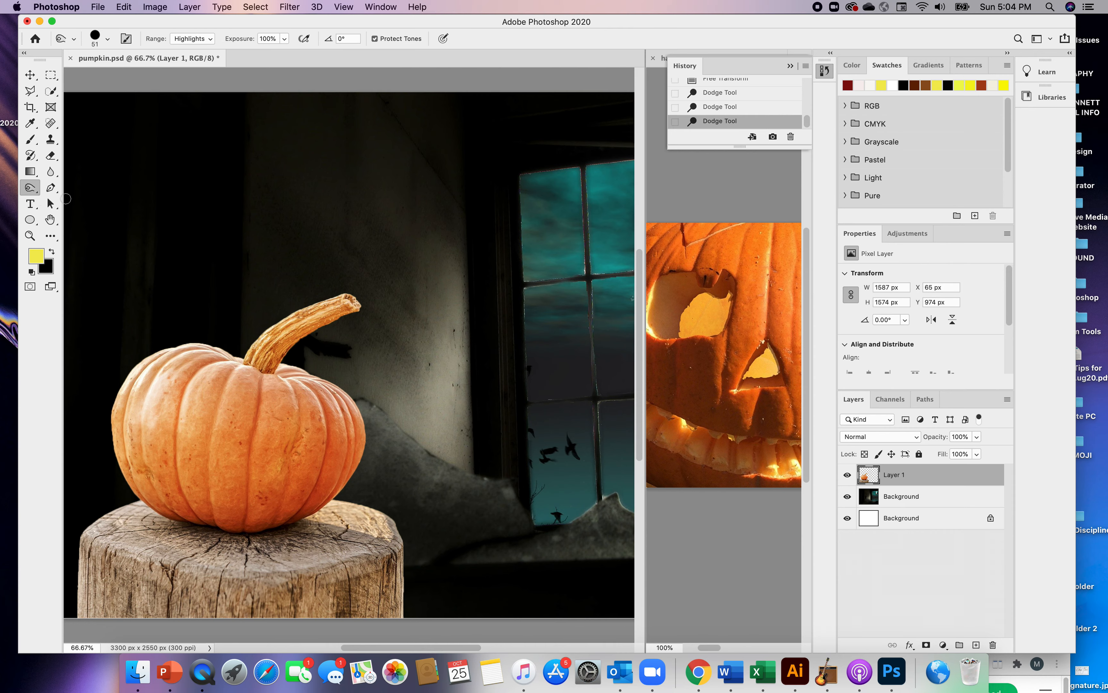
{"action": "mouse_move", "coordinate": [178, 361]}
{"action": "left_mouse_down"}
{"action": "mouse_move", "coordinate": [139, 405]}
{"action": "mouse_move", "coordinate": [183, 365]}
{"action": "mouse_move", "coordinate": [159, 386]}
{"action": "mouse_move", "coordinate": [151, 416]}
{"action": "mouse_move", "coordinate": [189, 367]}
{"action": "mouse_move", "coordinate": [167, 420]}
{"action": "mouse_move", "coordinate": [197, 372]}
{"action": "mouse_move", "coordinate": [176, 422]}
{"action": "mouse_move", "coordinate": [200, 383]}
{"action": "mouse_move", "coordinate": [186, 429]}
{"action": "mouse_move", "coordinate": [211, 368]}
{"action": "mouse_move", "coordinate": [195, 428]}
{"action": "mouse_move", "coordinate": [218, 376]}
{"action": "mouse_move", "coordinate": [206, 423]}
{"action": "mouse_move", "coordinate": [227, 383]}
{"action": "mouse_move", "coordinate": [219, 422]}
{"action": "left_mouse_up"}
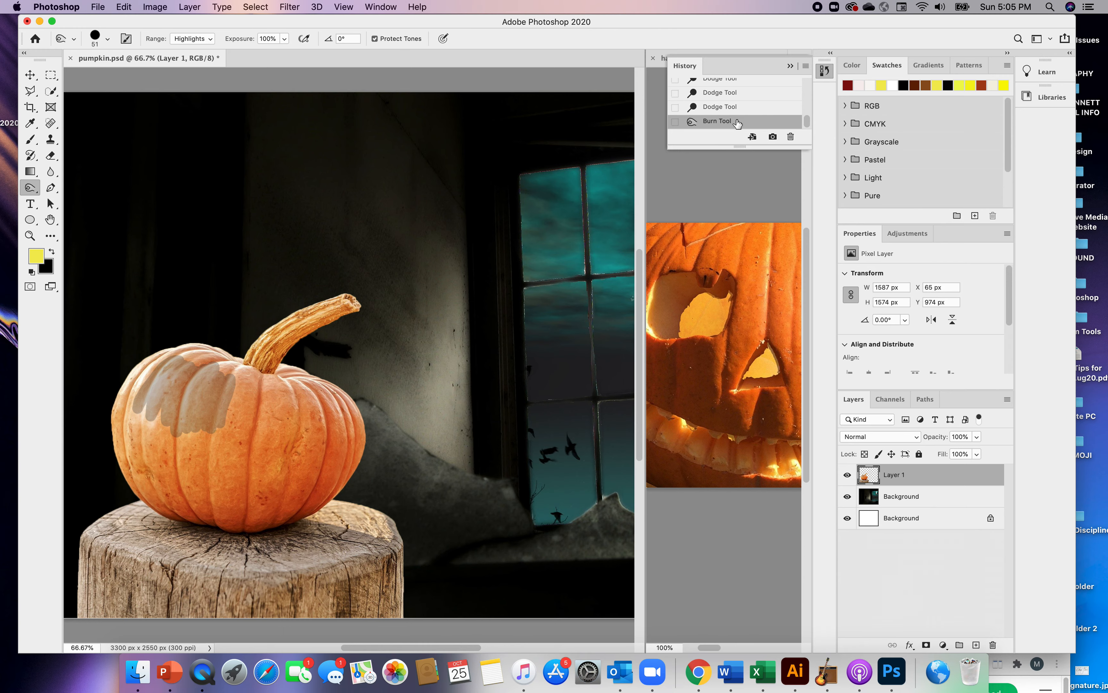
{"action": "left_click", "coordinate": [720, 107]}
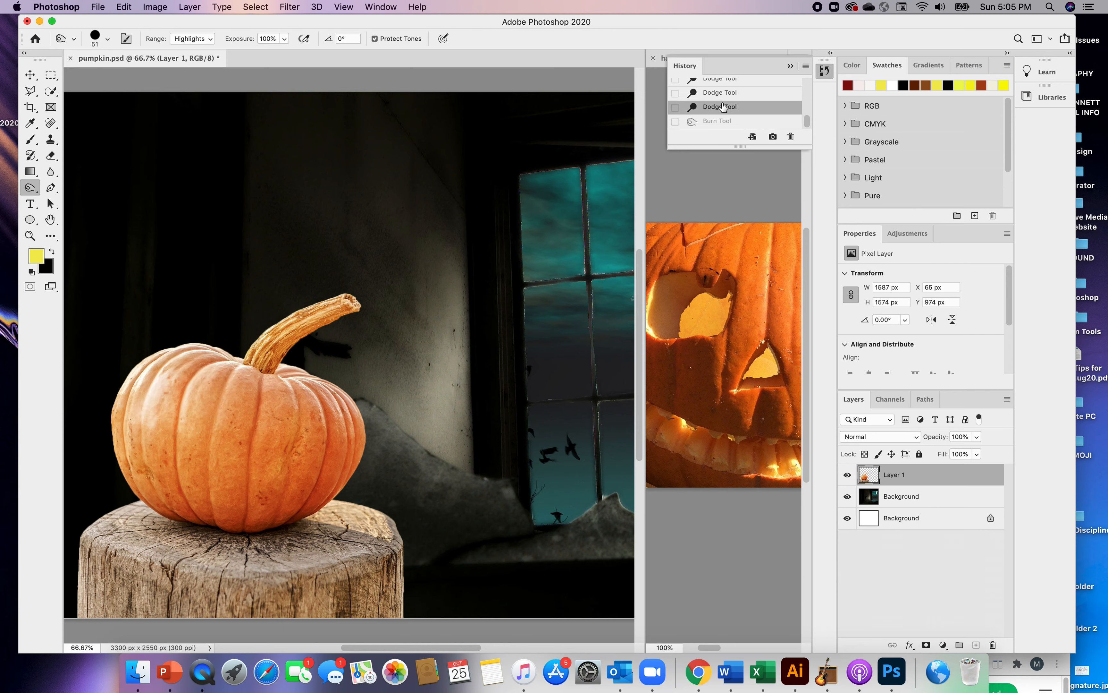
{"action": "left_click_drag", "start_coordinate": [810, 126], "coordinate": [809, 119]}
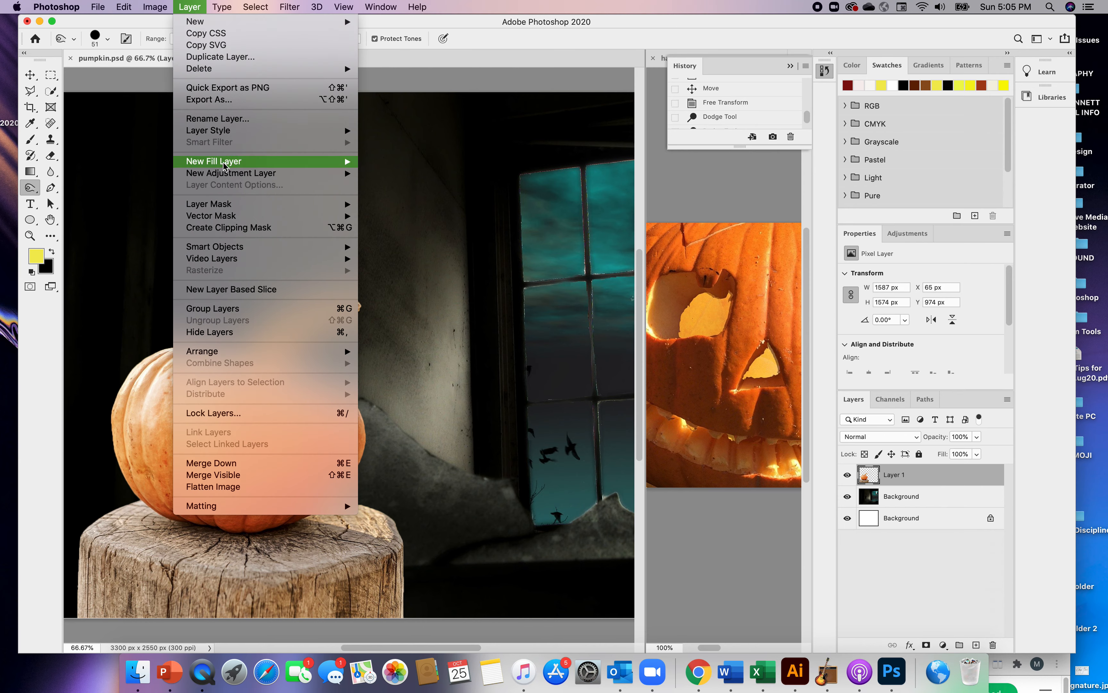
Add a Hue/Saturation adjustment layer above the pumpkin layer, using the previous layer to create a clipping mask
{"action": "mouse_move", "coordinate": [234, 176]}
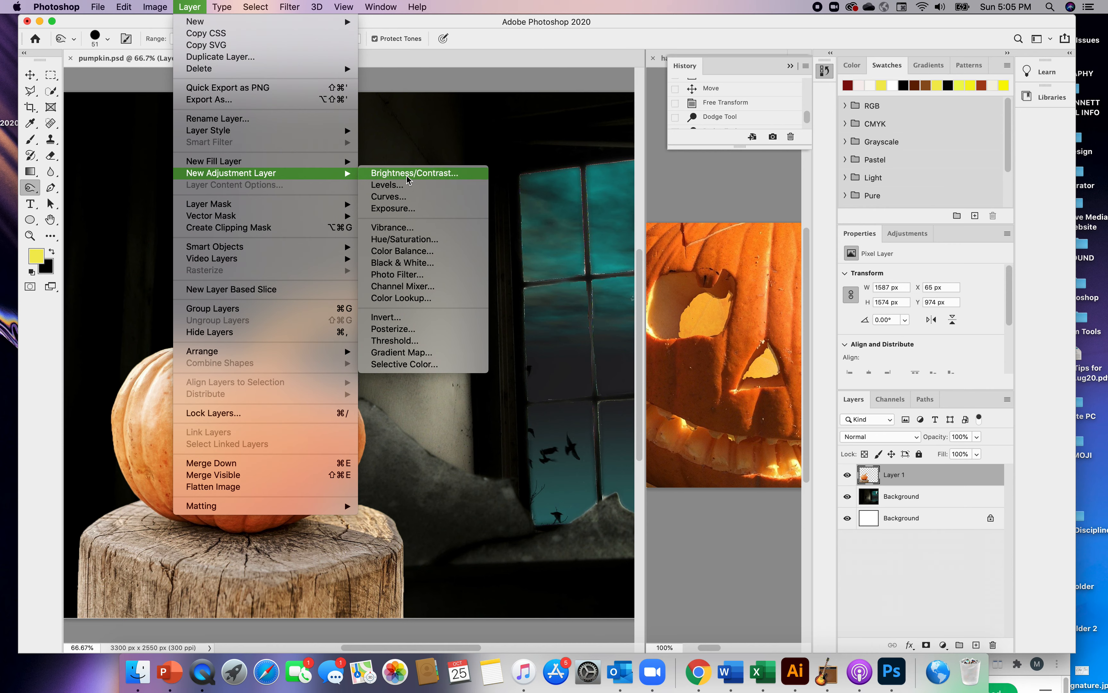
{"action": "left_click", "coordinate": [410, 246]}
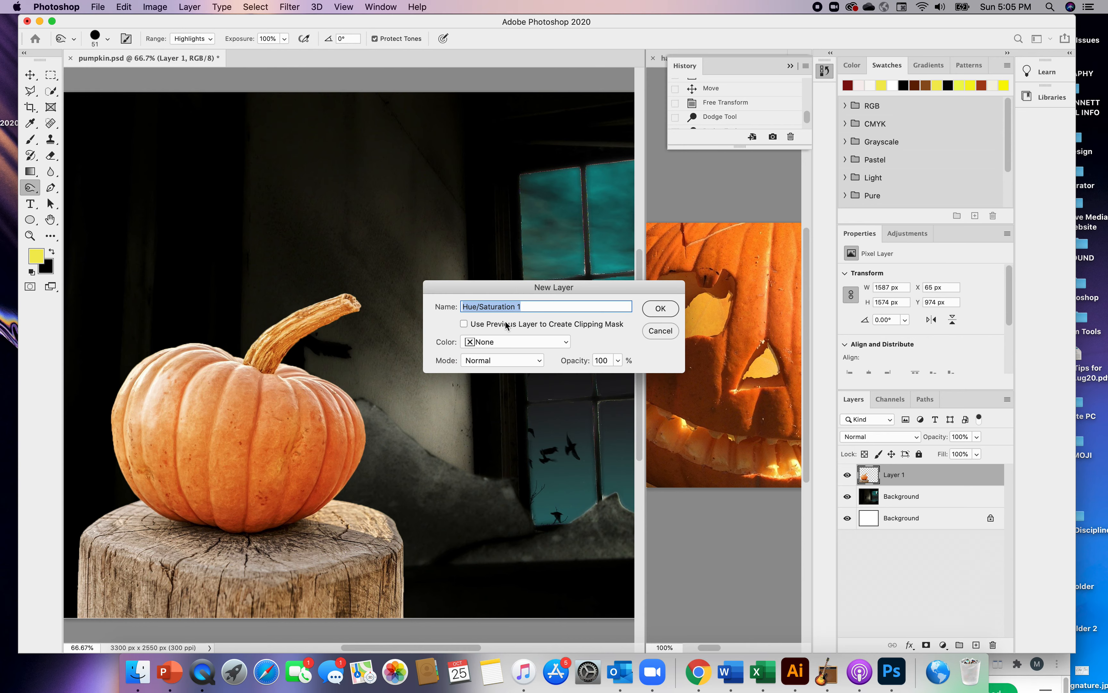
{"action": "left_click", "coordinate": [464, 324]}
{"action": "left_click", "coordinate": [660, 309]}
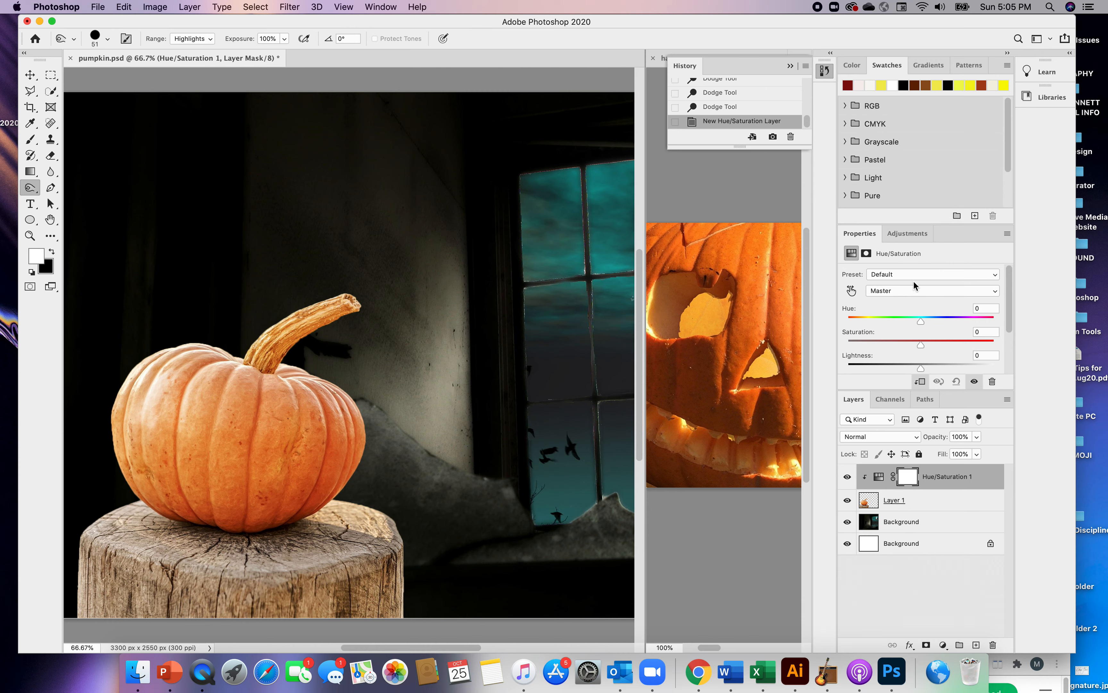
Set the adjustment's Master saturation to +19 and its Yellows hue to +2
{"action": "left_click_drag", "start_coordinate": [922, 343], "coordinate": [923, 344]}
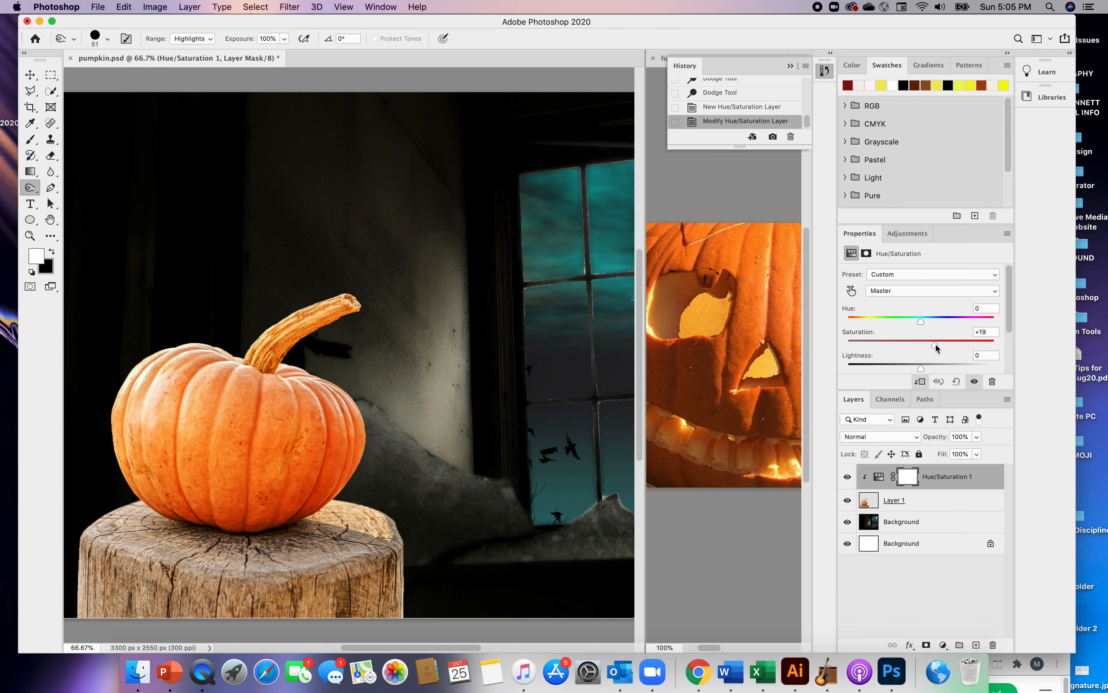
{"action": "left_click", "coordinate": [996, 292]}
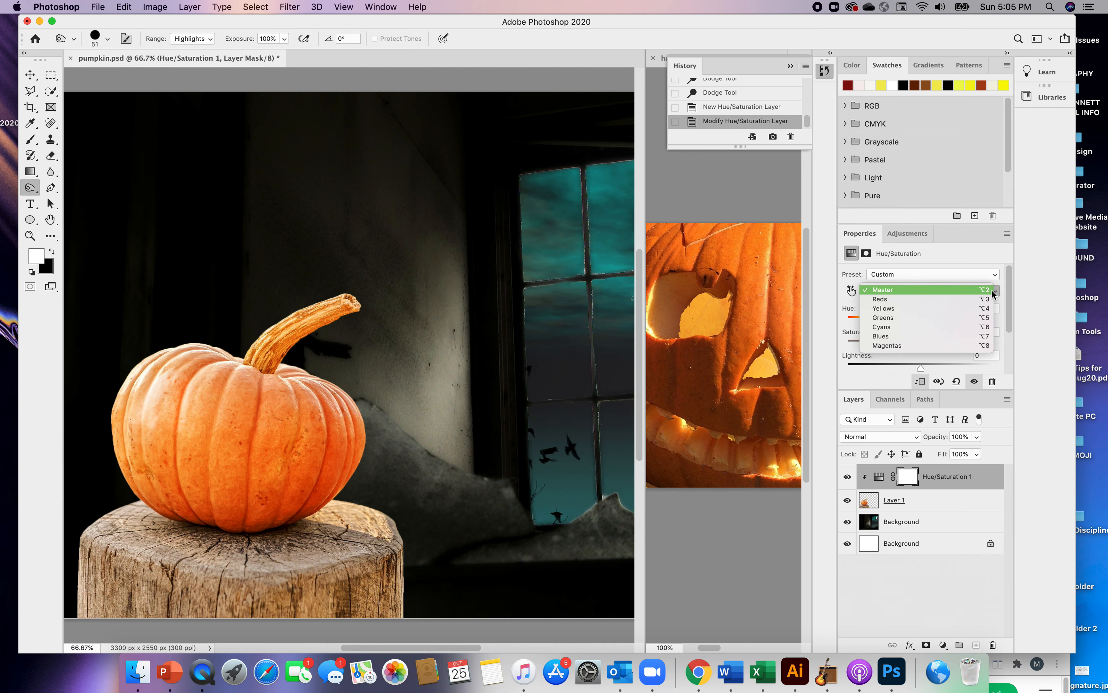
{"action": "left_click", "coordinate": [892, 308]}
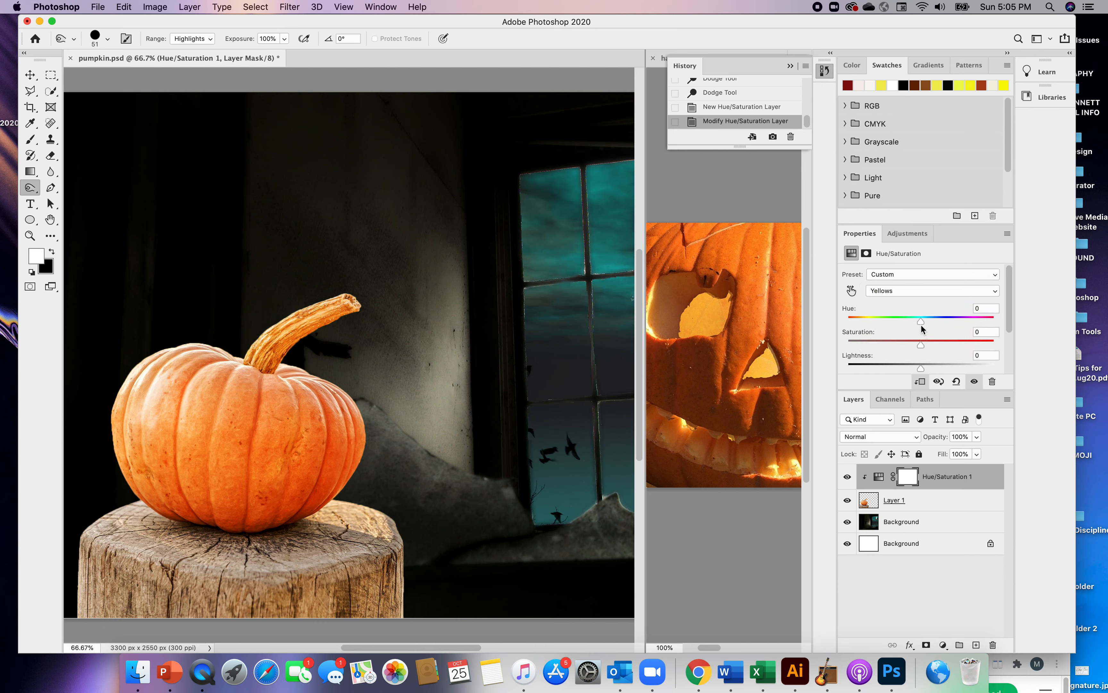
{"action": "mouse_move", "coordinate": [921, 320]}
{"action": "left_mouse_down"}
{"action": "mouse_move", "coordinate": [906, 321]}
{"action": "mouse_move", "coordinate": [932, 324]}
{"action": "mouse_move", "coordinate": [923, 326]}
{"action": "left_mouse_up"}
Burn the Hue/Saturation layer mask over the pumpkin's upper left with the Highlights range and over its lower right with the Shadows range
{"action": "mouse_move", "coordinate": [195, 398]}
{"action": "left_mouse_down"}
{"action": "mouse_move", "coordinate": [176, 481]}
{"action": "mouse_move", "coordinate": [204, 412]}
{"action": "mouse_move", "coordinate": [173, 472]}
{"action": "mouse_move", "coordinate": [182, 445]}
{"action": "mouse_move", "coordinate": [208, 406]}
{"action": "left_mouse_up"}
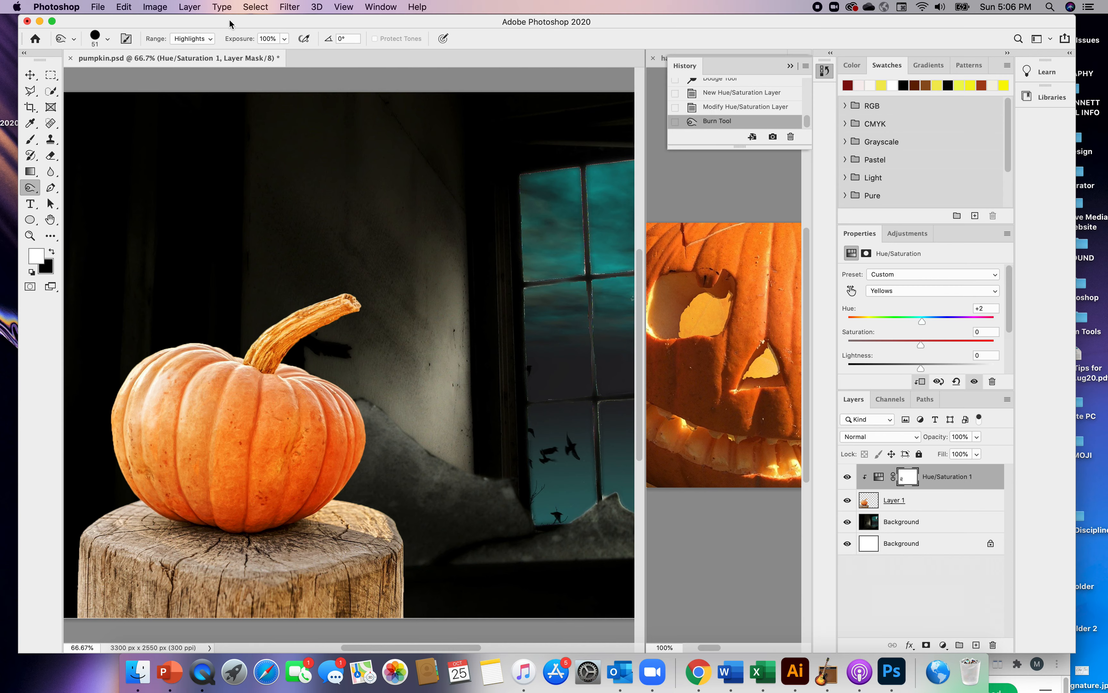
{"action": "left_click", "coordinate": [210, 40]}
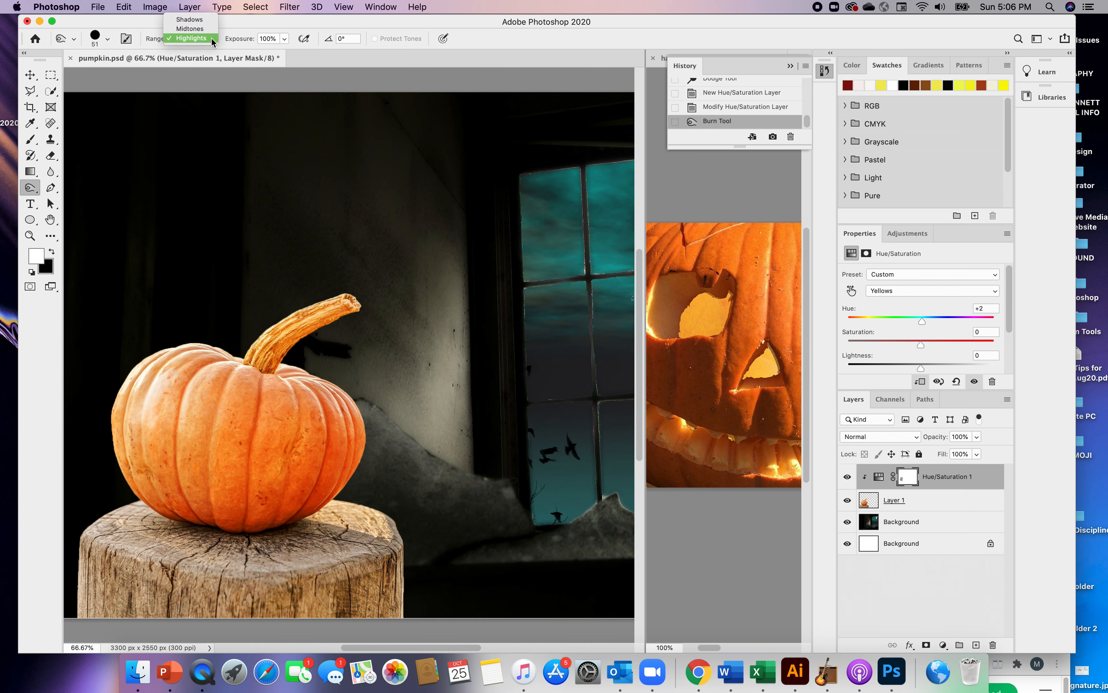
{"action": "left_click", "coordinate": [189, 19]}
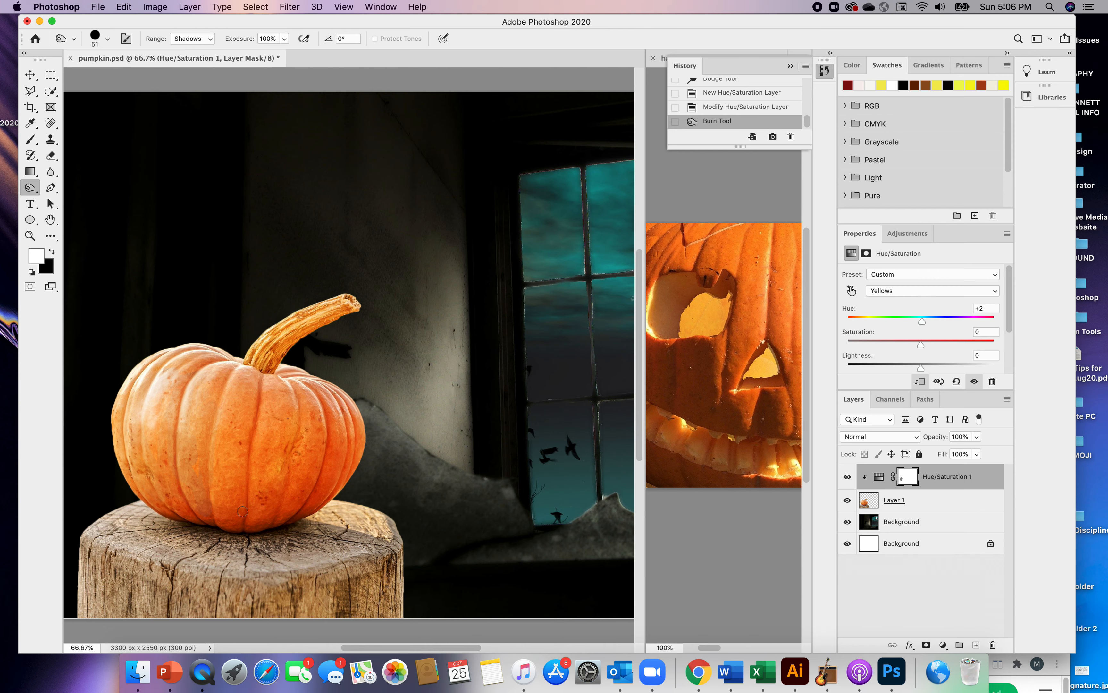
{"action": "left_click_drag", "start_coordinate": [296, 495], "coordinate": [306, 497]}
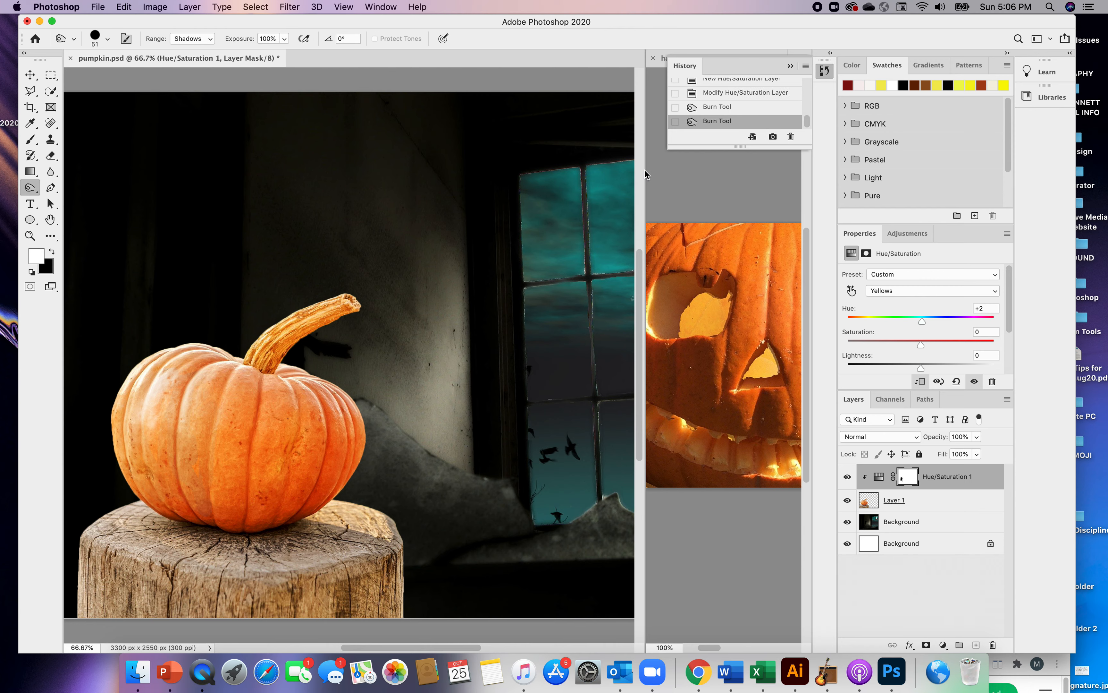
Draw a yellow, jagged-topped eye shape about 232 by 224 px on the pumpkin's upper left with the Pen tool, following the carved reference photo
{"action": "left_click_drag", "start_coordinate": [646, 164], "coordinate": [508, 165]}
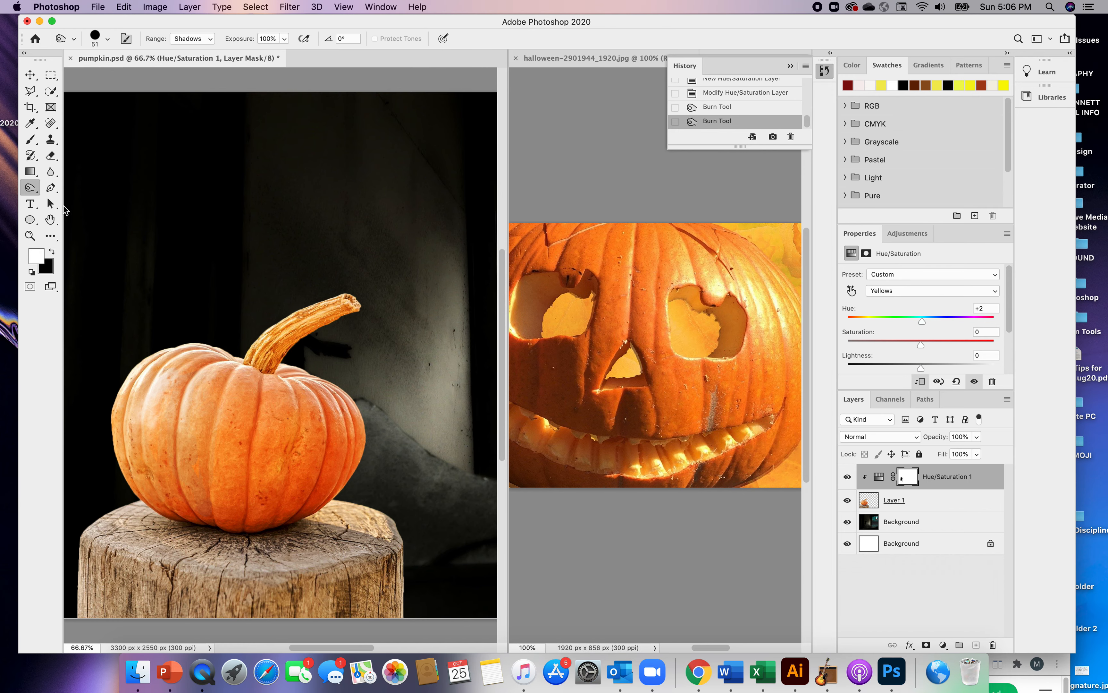
{"action": "left_click", "coordinate": [52, 188]}
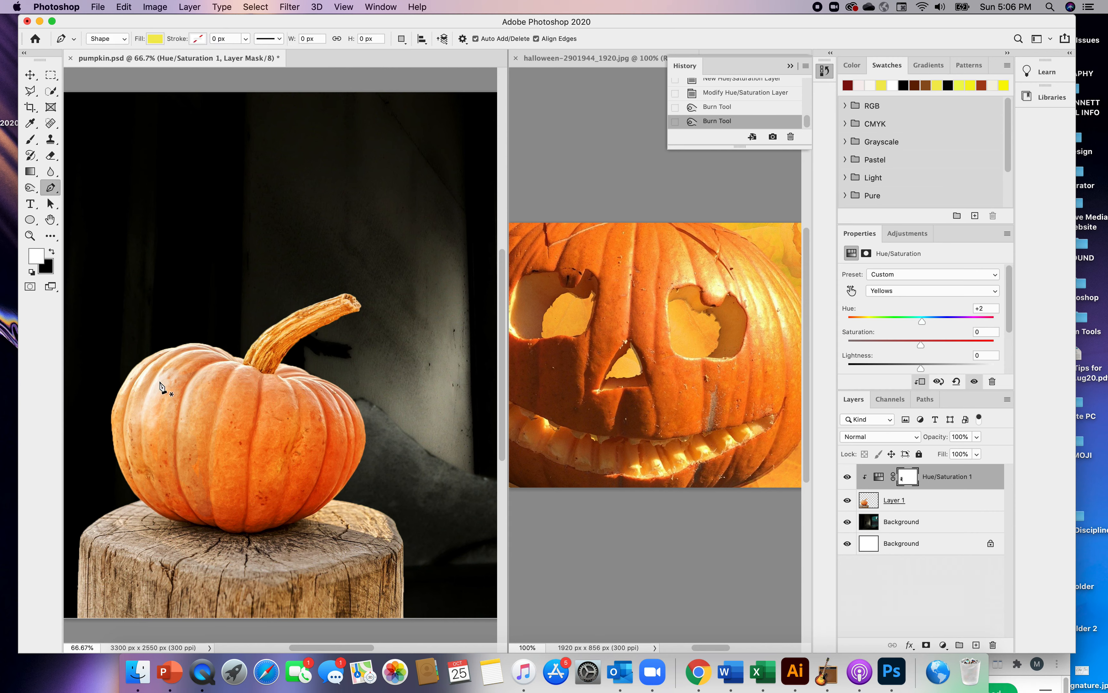
{"action": "left_click", "coordinate": [171, 389]}
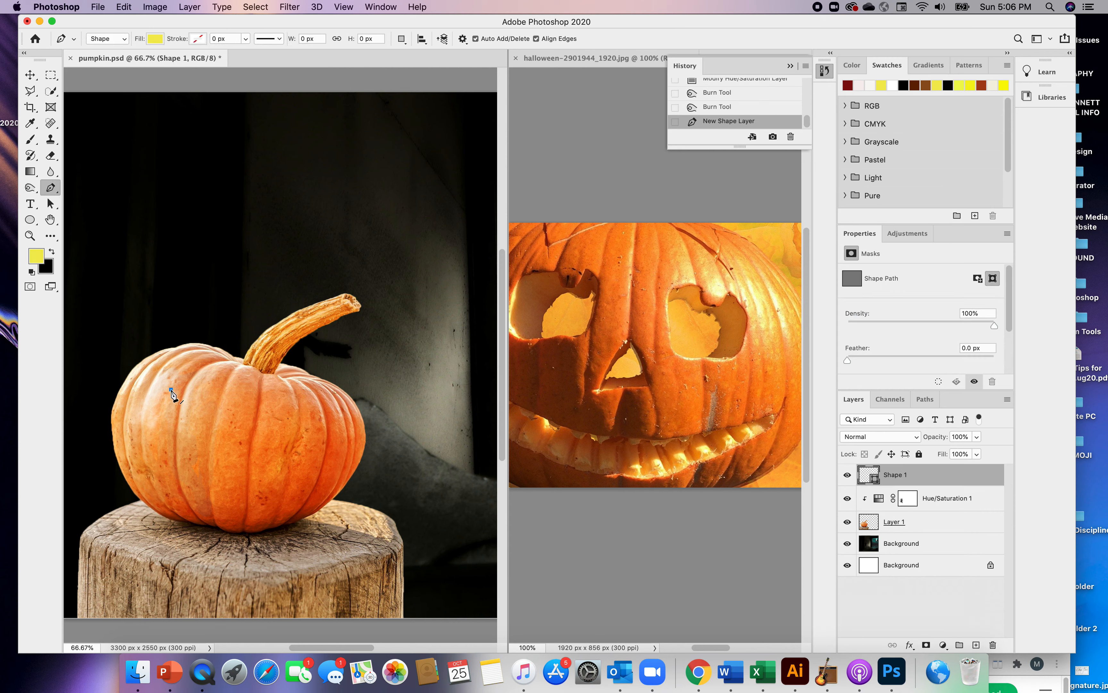
{"action": "left_click", "coordinate": [159, 419]}
{"action": "left_click", "coordinate": [162, 428]}
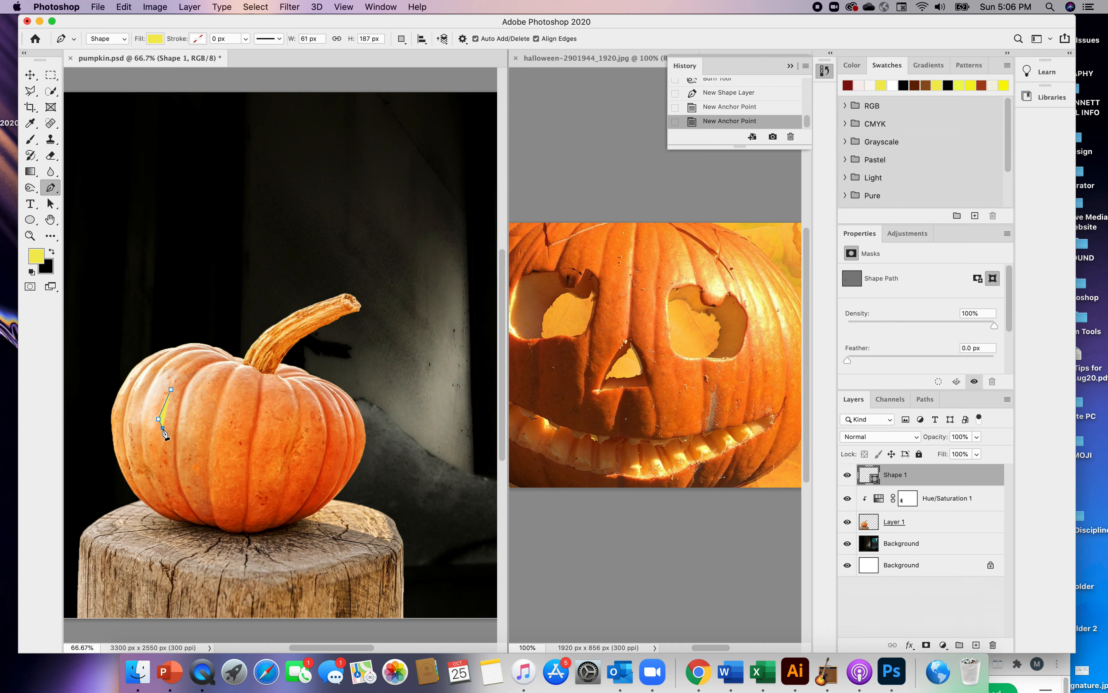
{"action": "left_click", "coordinate": [179, 432]}
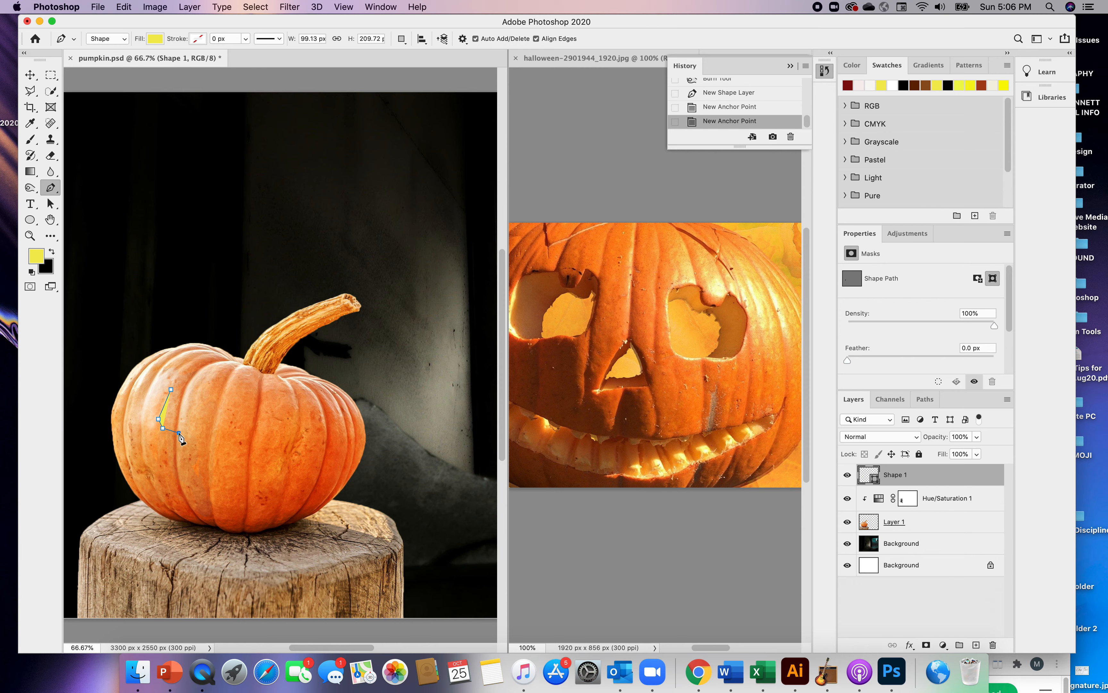
{"action": "left_click", "coordinate": [196, 431]}
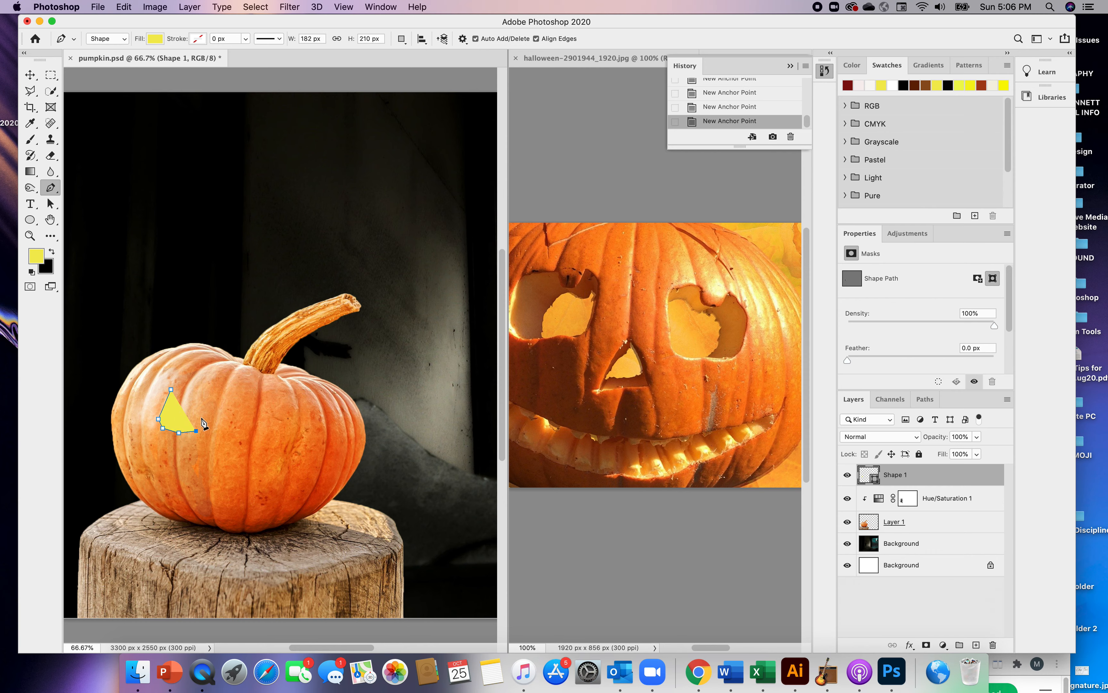
{"action": "left_click", "coordinate": [203, 419]}
{"action": "left_click", "coordinate": [206, 402]}
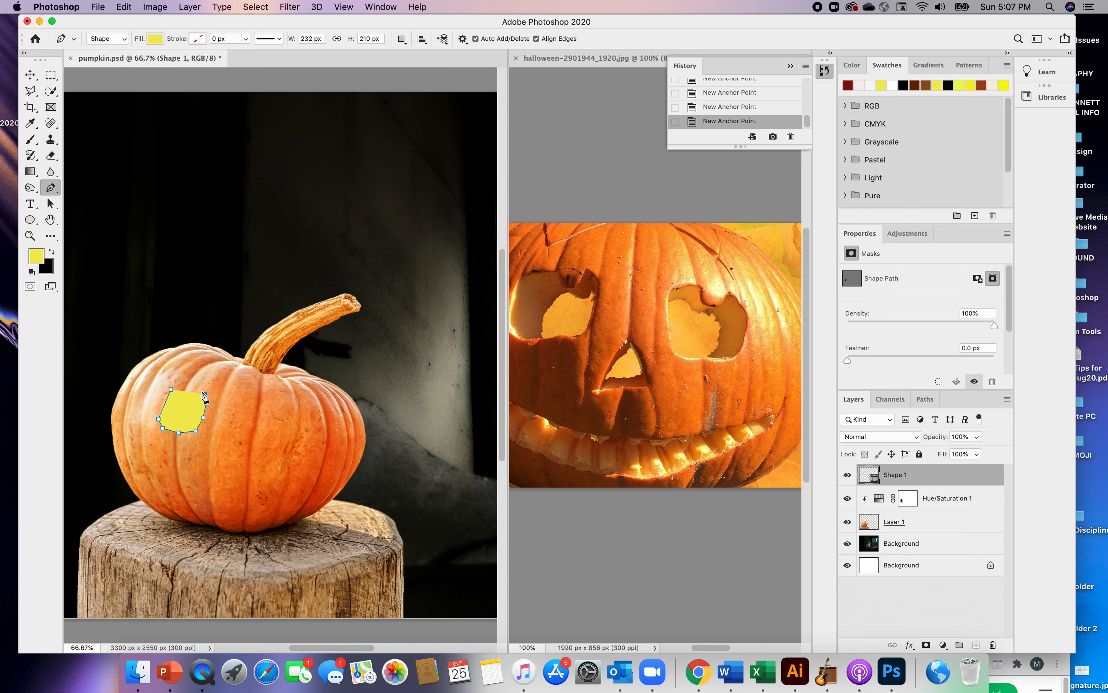
{"action": "left_click", "coordinate": [193, 397]}
{"action": "left_click", "coordinate": [183, 386]}
{"action": "left_click", "coordinate": [173, 387]}
Rename the new shape layer to "eye left"
{"action": "double_click", "coordinate": [893, 477]}
{"action": "type", "text": "eye left"}
{"action": "key", "text": "Return"}
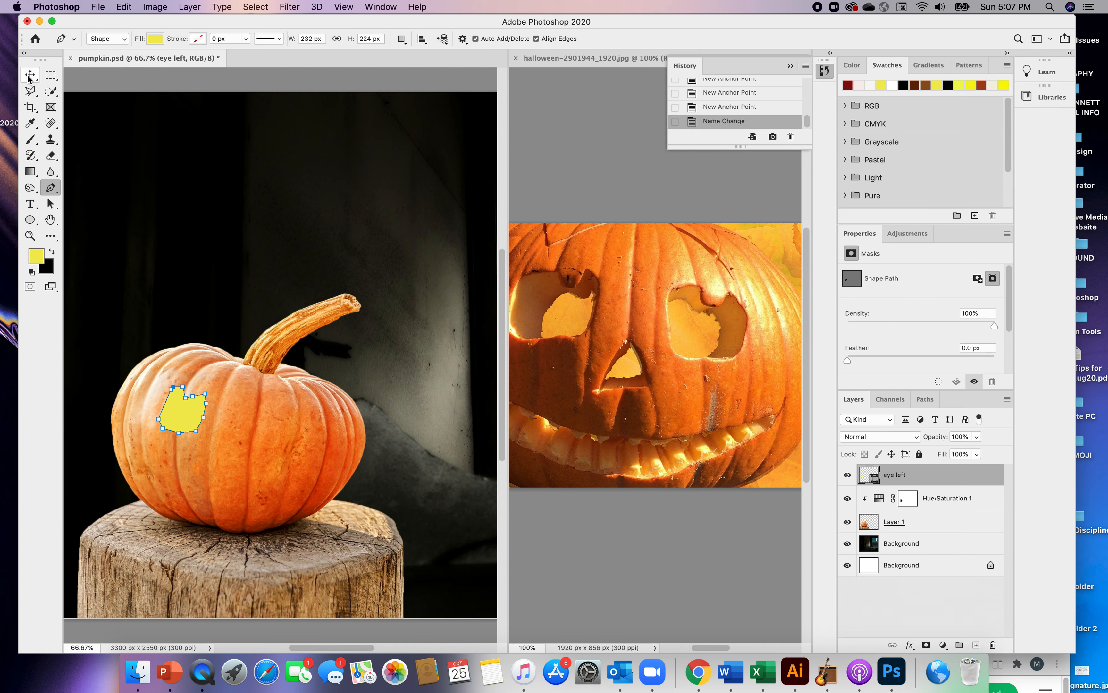
{"action": "left_click", "coordinate": [257, 171]}
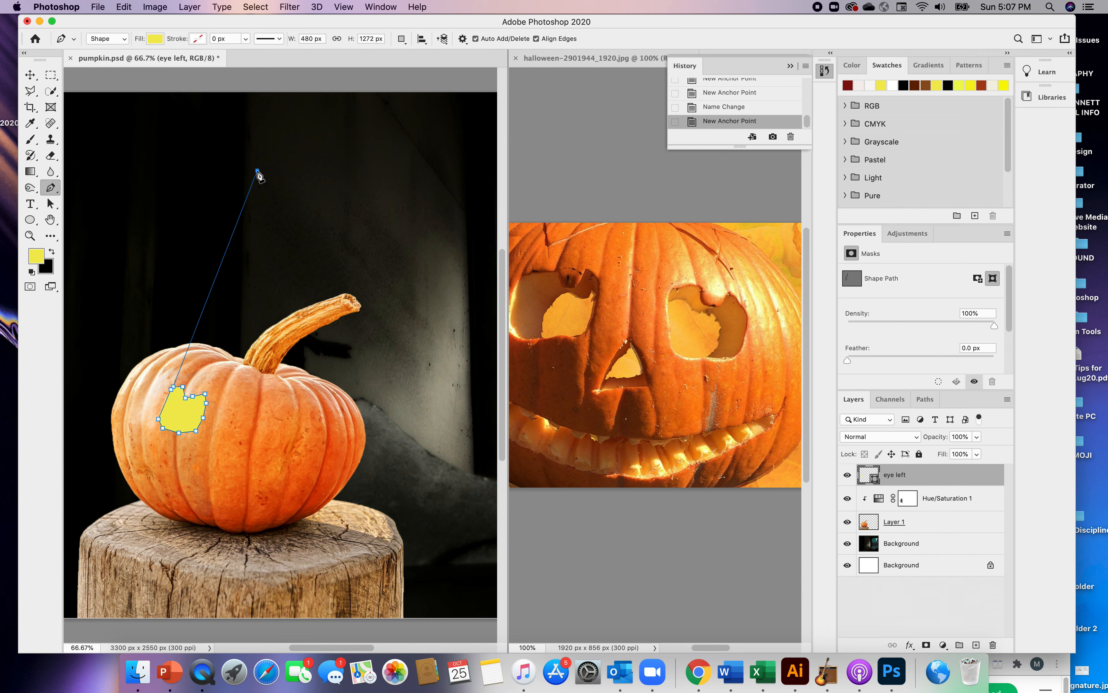
{"action": "left_click", "coordinate": [251, 255]}
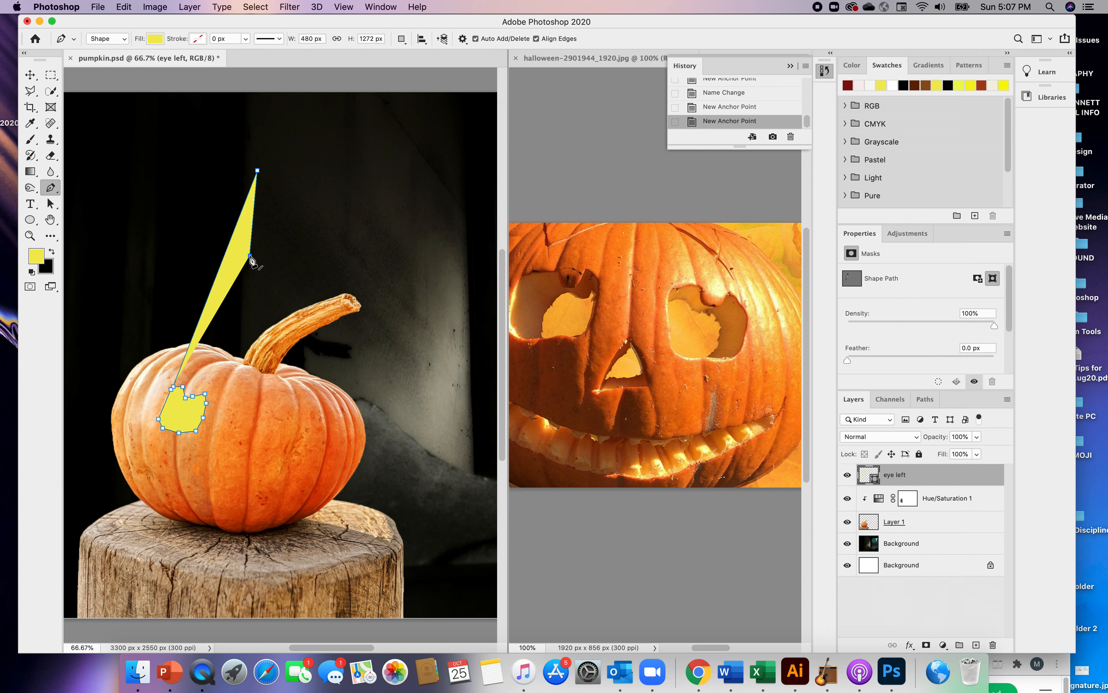
{"action": "key", "text": "super+z"}
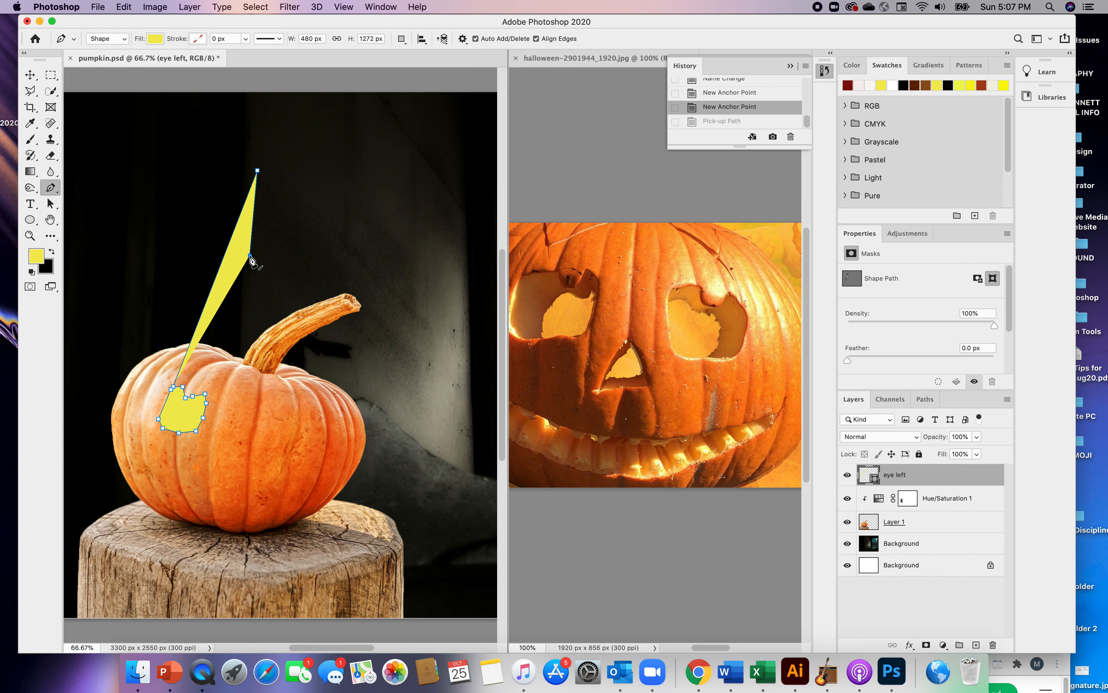
{"action": "key", "text": "super+z"}
{"action": "key", "text": "super+z"}
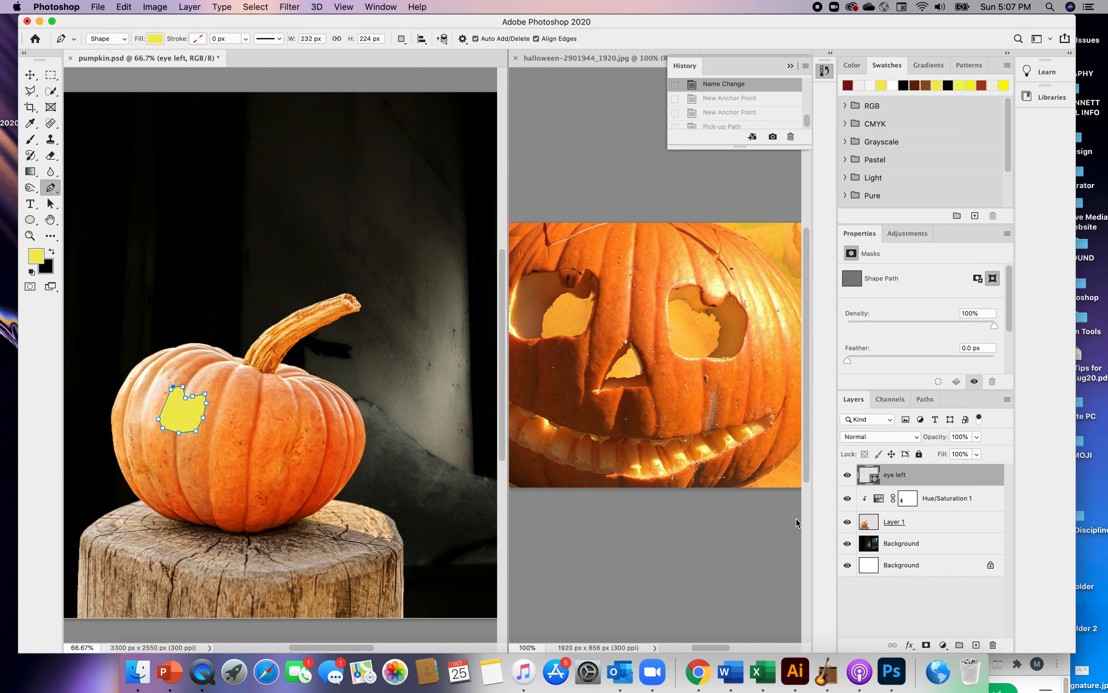
Start the Ripple distort filter on the "eye left" layer and rasterize its shape
{"action": "left_click", "coordinate": [895, 526]}
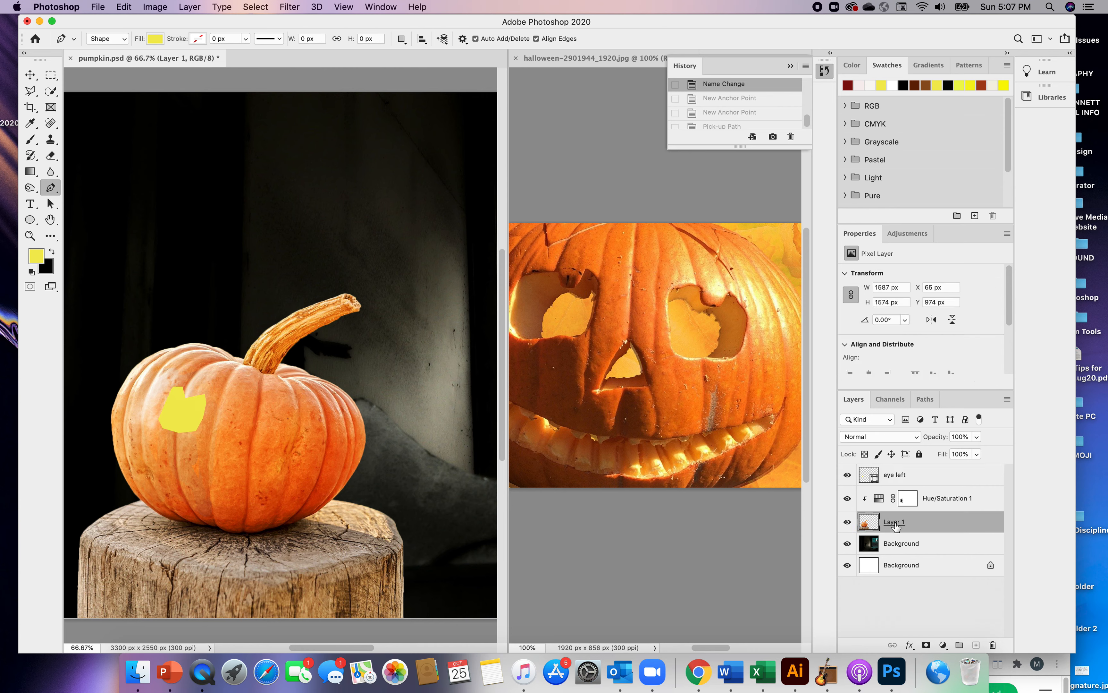
{"action": "left_click", "coordinate": [899, 478]}
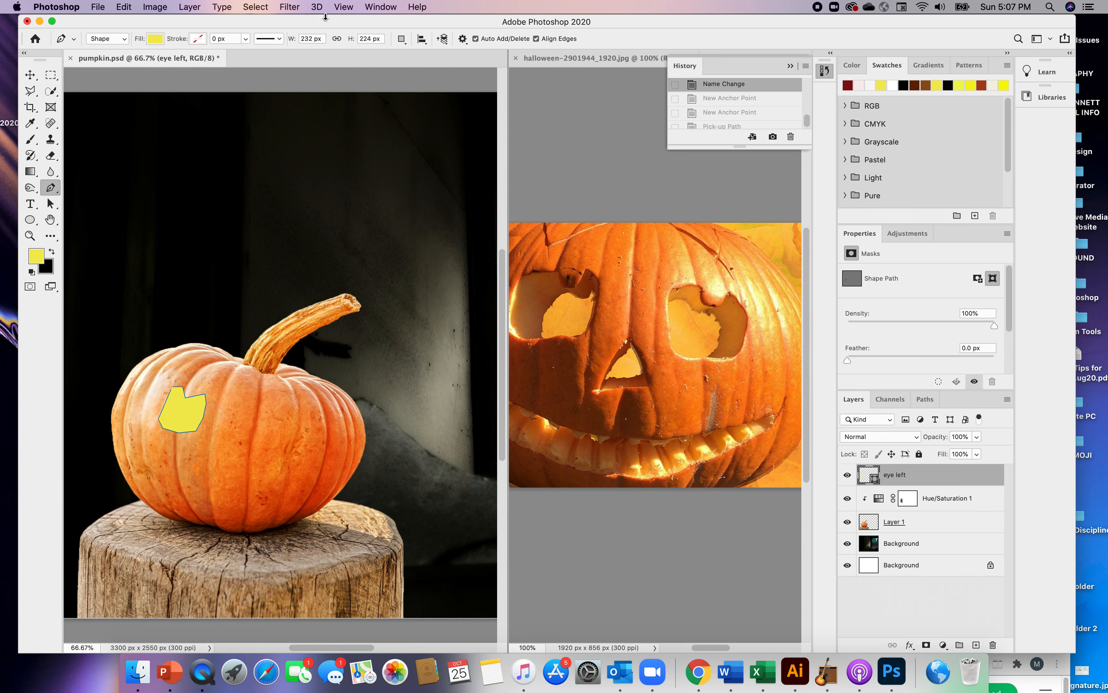
{"action": "left_click", "coordinate": [289, 7]}
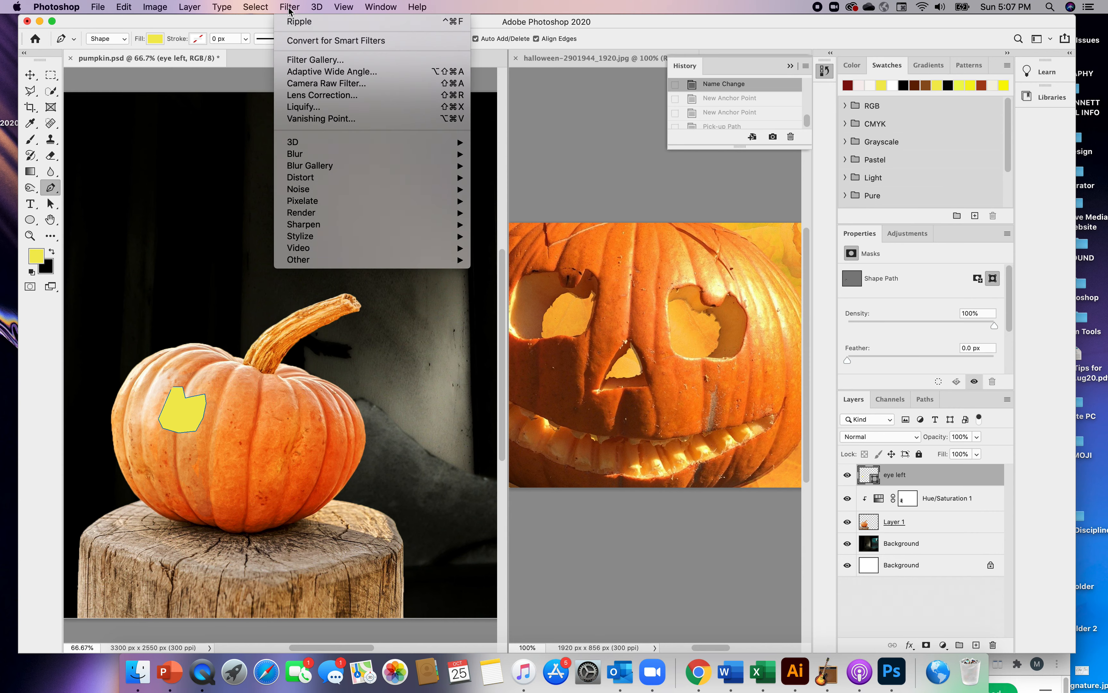
{"action": "mouse_move", "coordinate": [295, 181]}
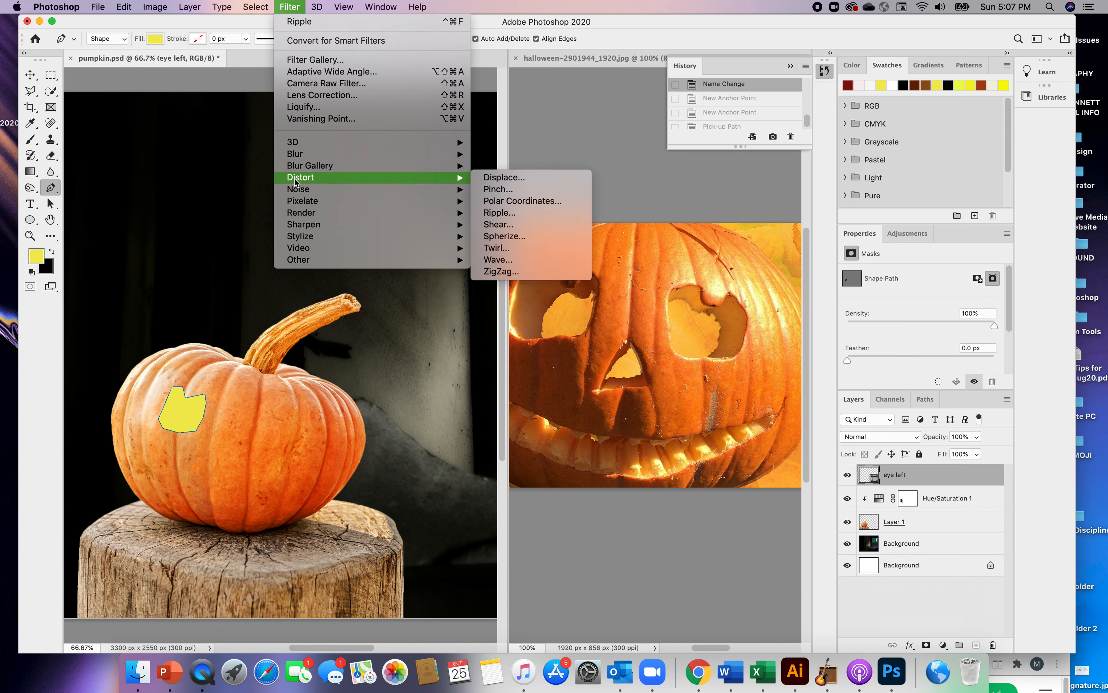
{"action": "left_click", "coordinate": [495, 216]}
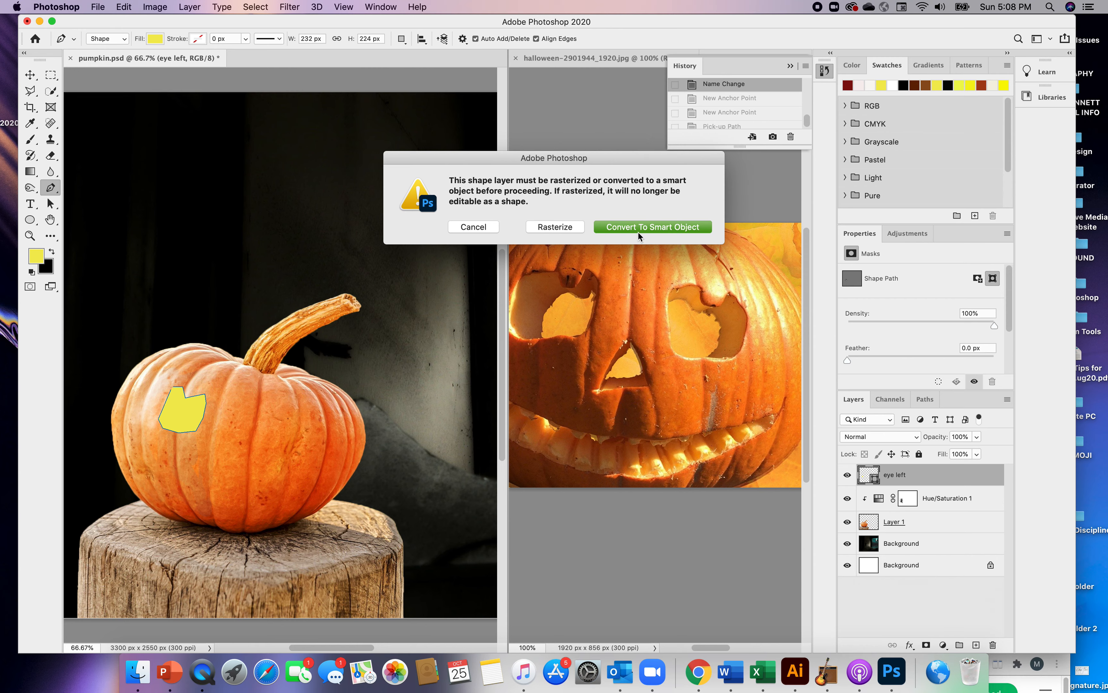
{"action": "left_click", "coordinate": [566, 228]}
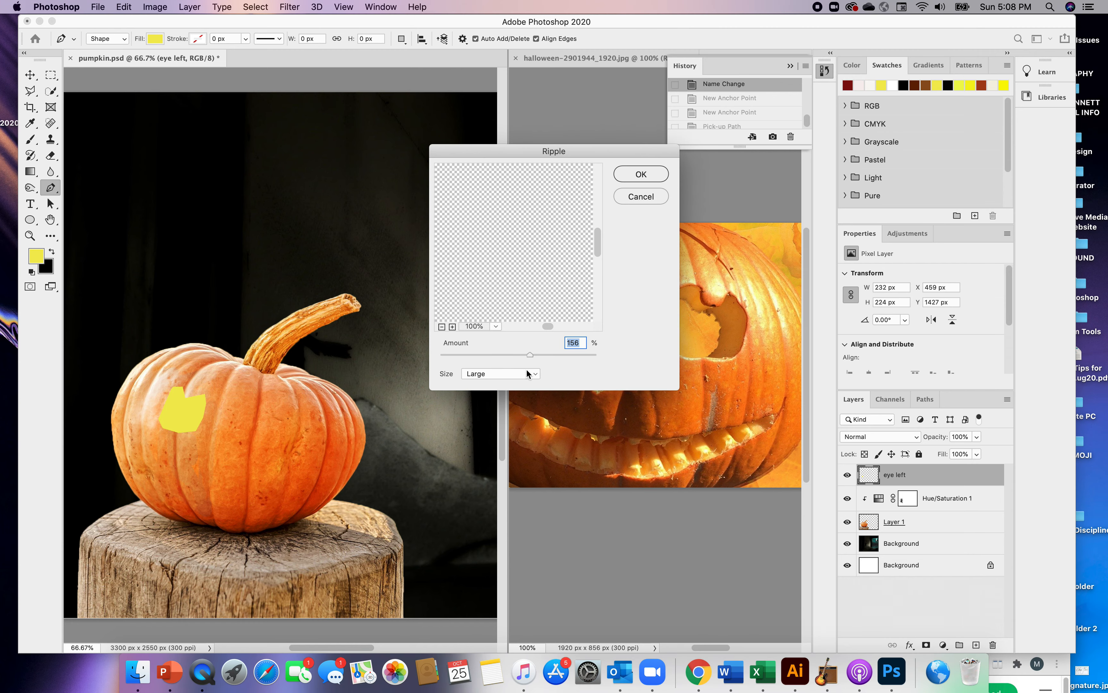
Apply the Ripple filter to the eye shape with size Large and a slightly reduced amount, checking its edges in the enlarged preview
{"action": "left_click_drag", "start_coordinate": [545, 326], "coordinate": [518, 327]}
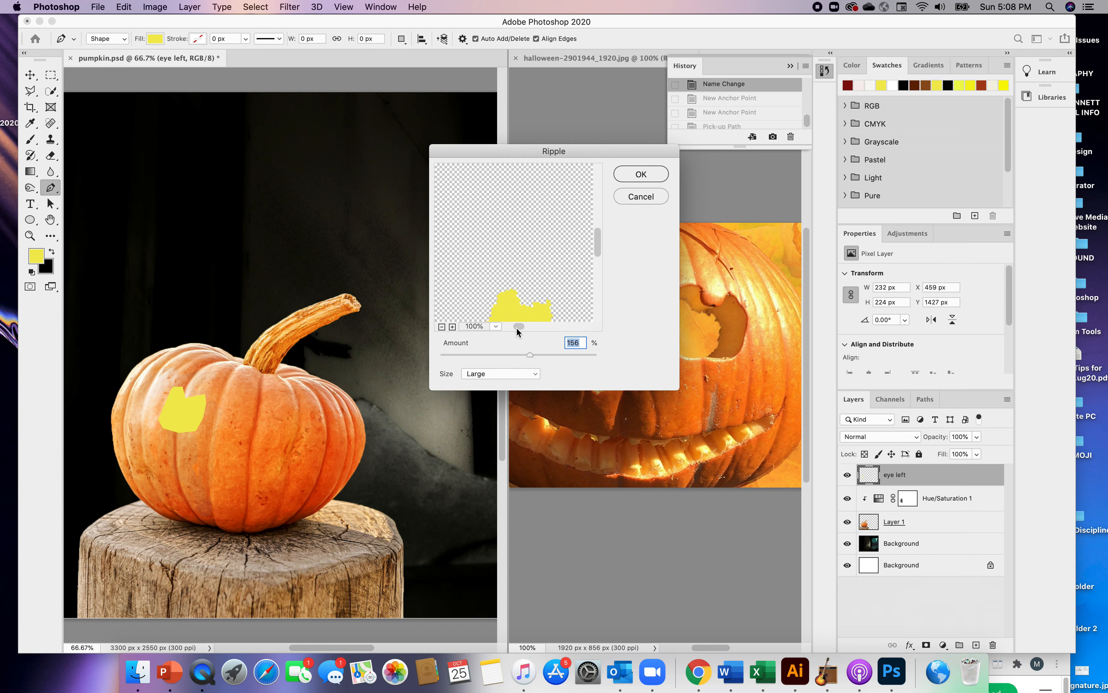
{"action": "left_click_drag", "start_coordinate": [598, 243], "coordinate": [600, 255]}
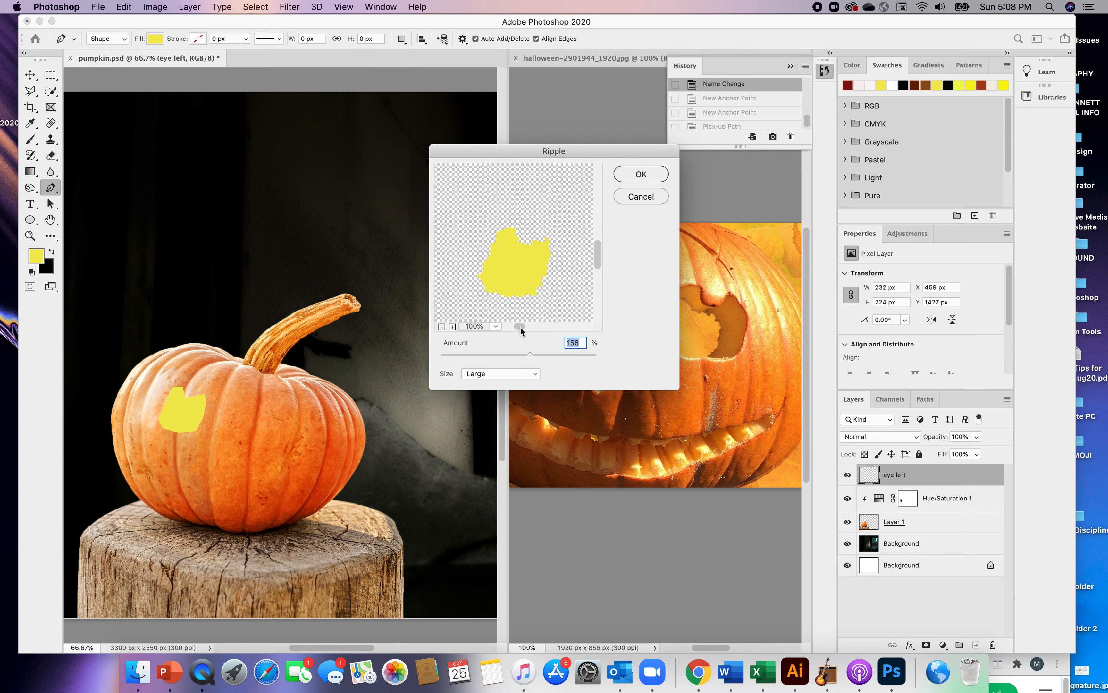
{"action": "left_click_drag", "start_coordinate": [519, 325], "coordinate": [516, 326]}
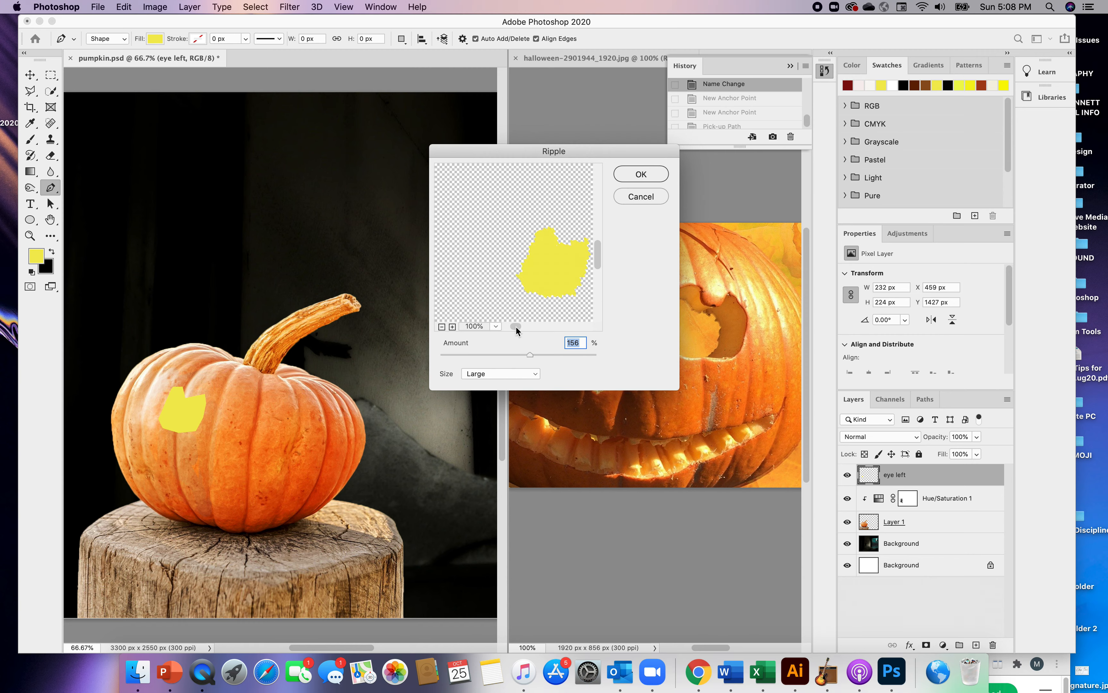
{"action": "left_click", "coordinate": [534, 372]}
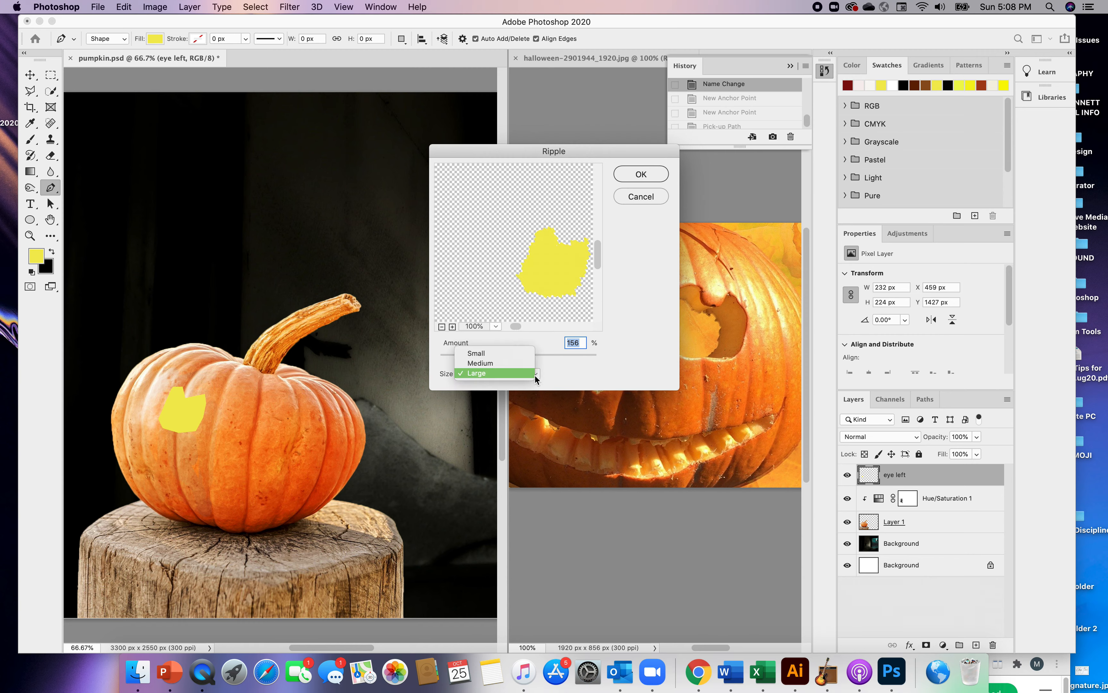
{"action": "left_click", "coordinate": [535, 376]}
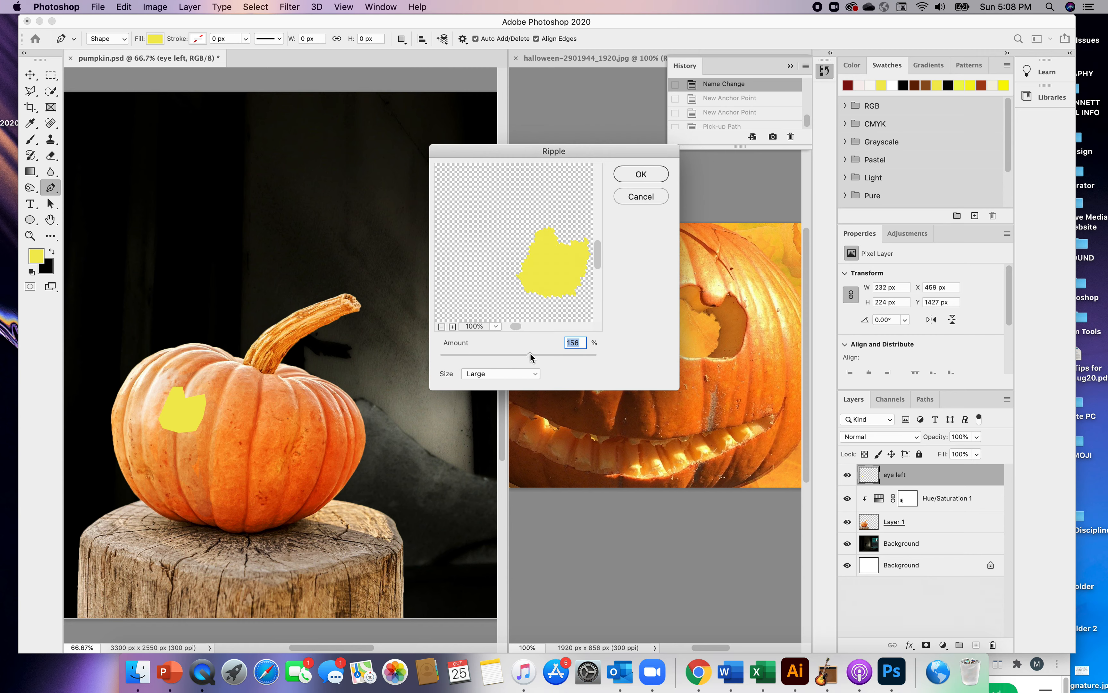
{"action": "left_click", "coordinate": [452, 327]}
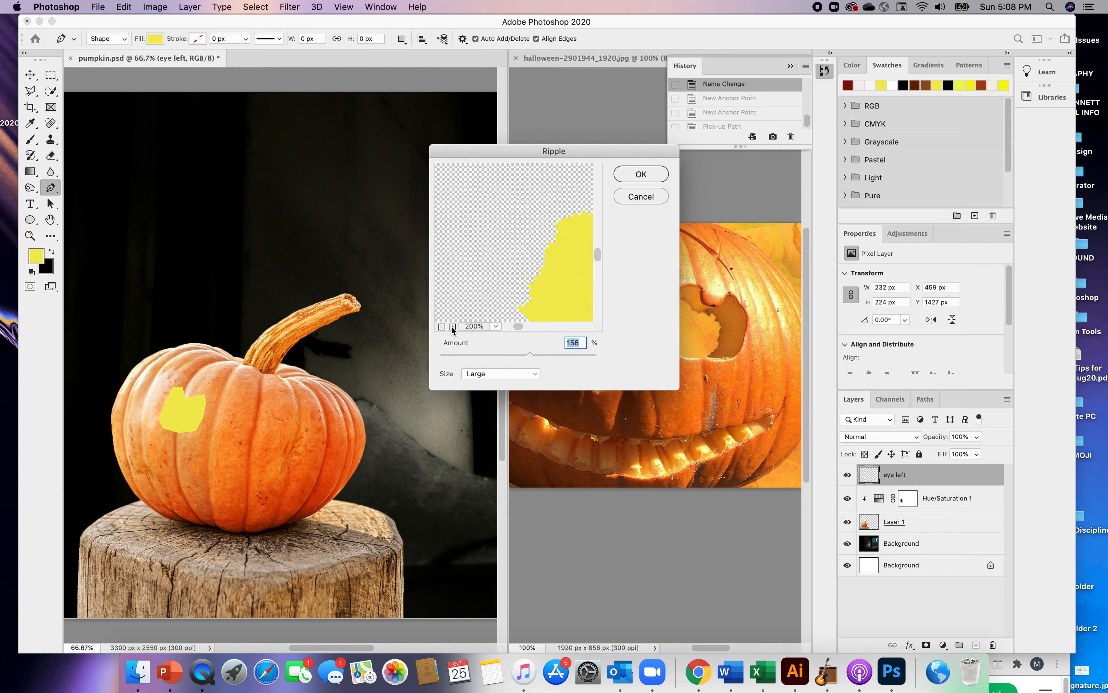
{"action": "left_click_drag", "start_coordinate": [517, 326], "coordinate": [522, 329]}
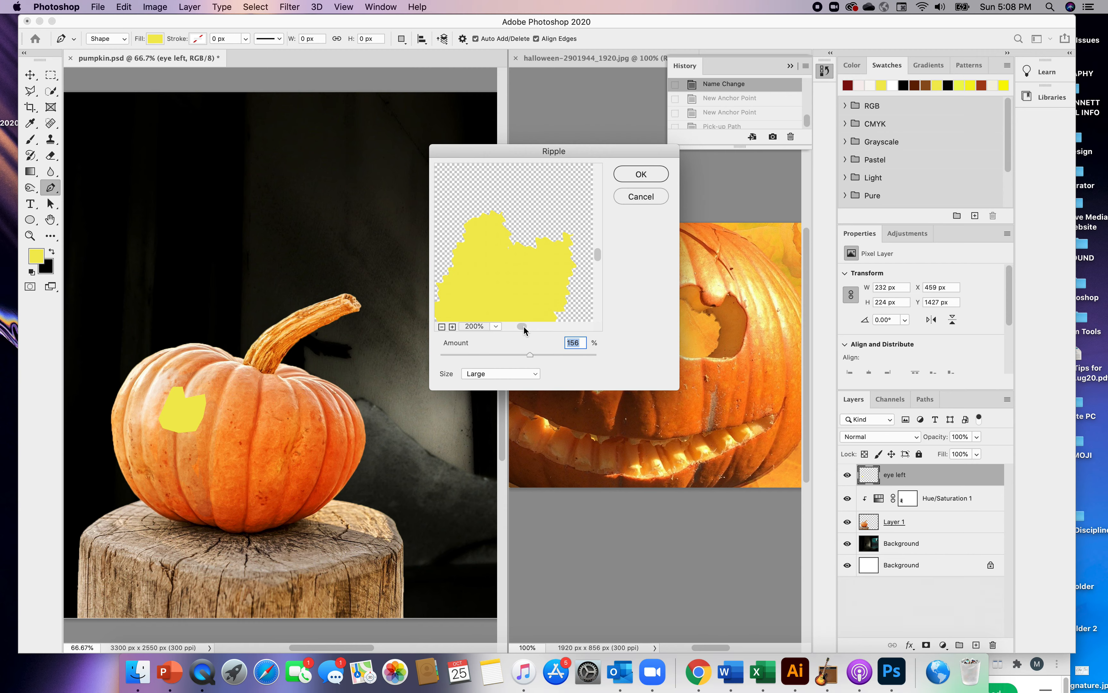
{"action": "left_click_drag", "start_coordinate": [523, 325], "coordinate": [525, 326]}
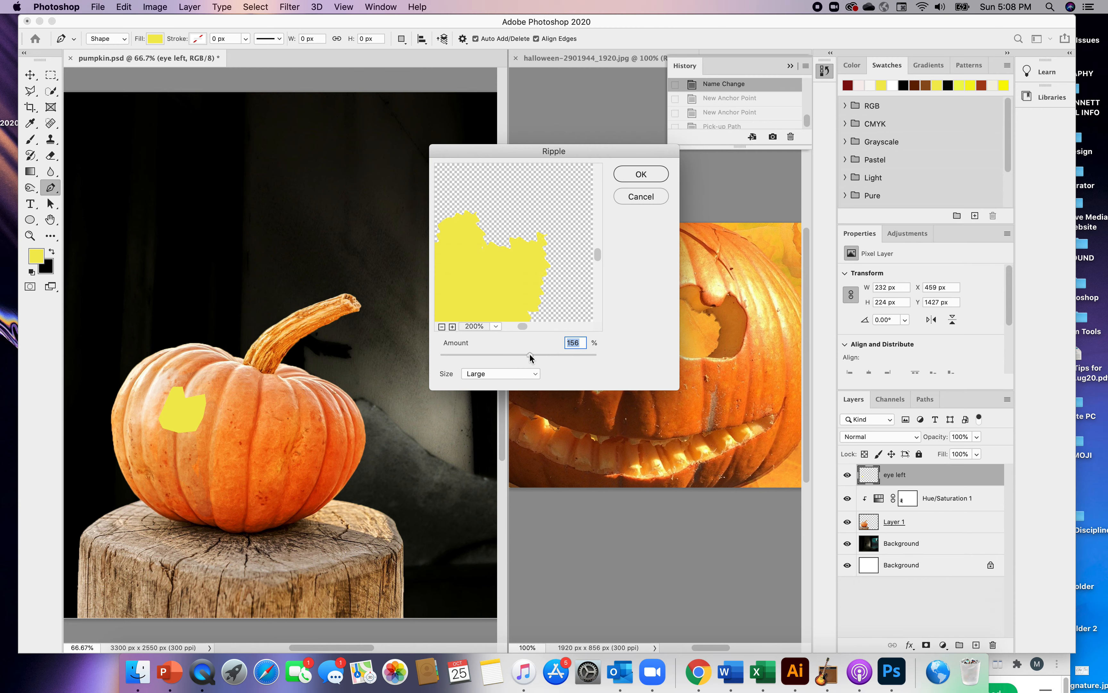
{"action": "left_click_drag", "start_coordinate": [531, 355], "coordinate": [522, 355]}
{"action": "left_click_drag", "start_coordinate": [521, 354], "coordinate": [523, 354]}
{"action": "left_click", "coordinate": [640, 174]}
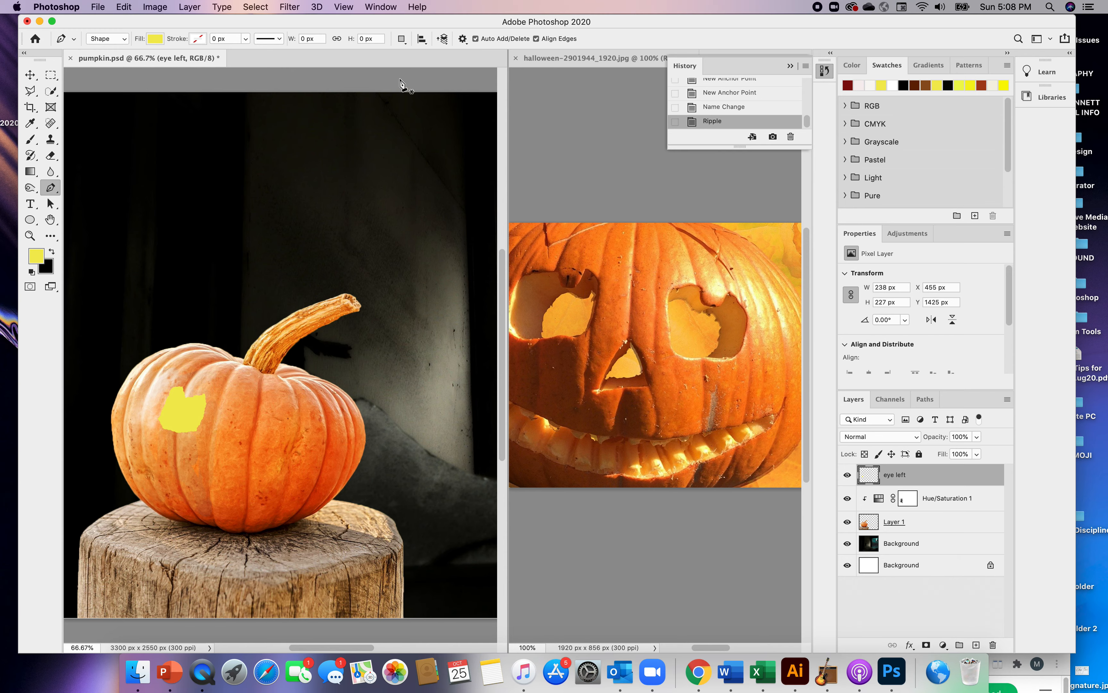
Enable the Bevel & Emboss layer effect on the "eye left" layer
{"action": "left_click", "coordinate": [352, 7]}
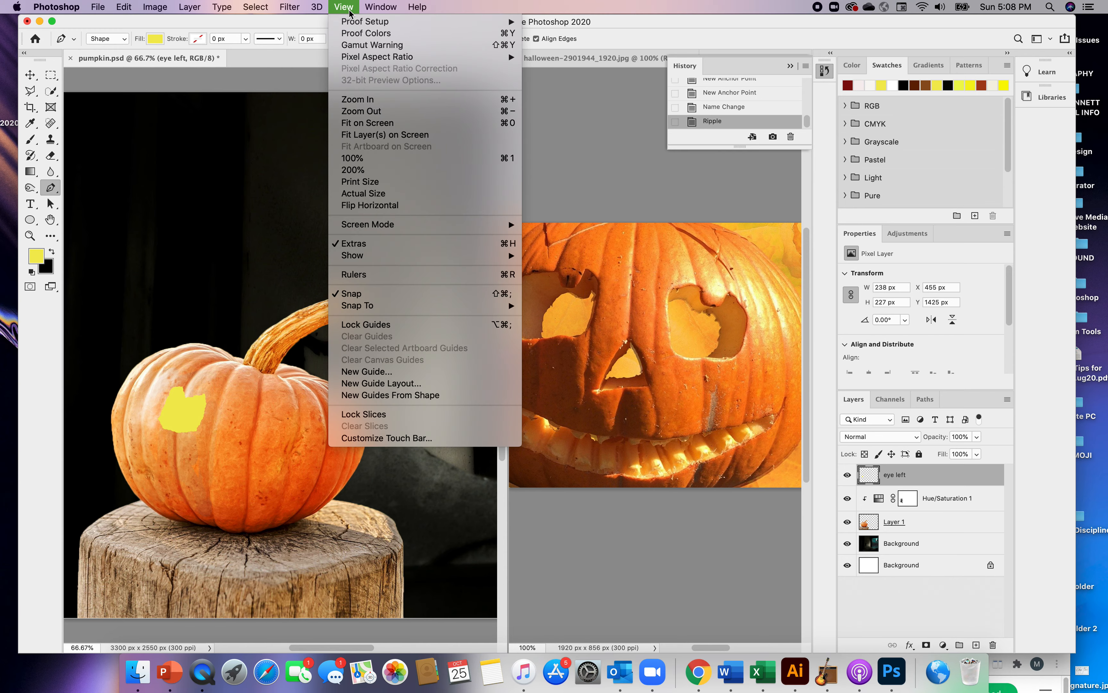
{"action": "left_click", "coordinate": [365, 99]}
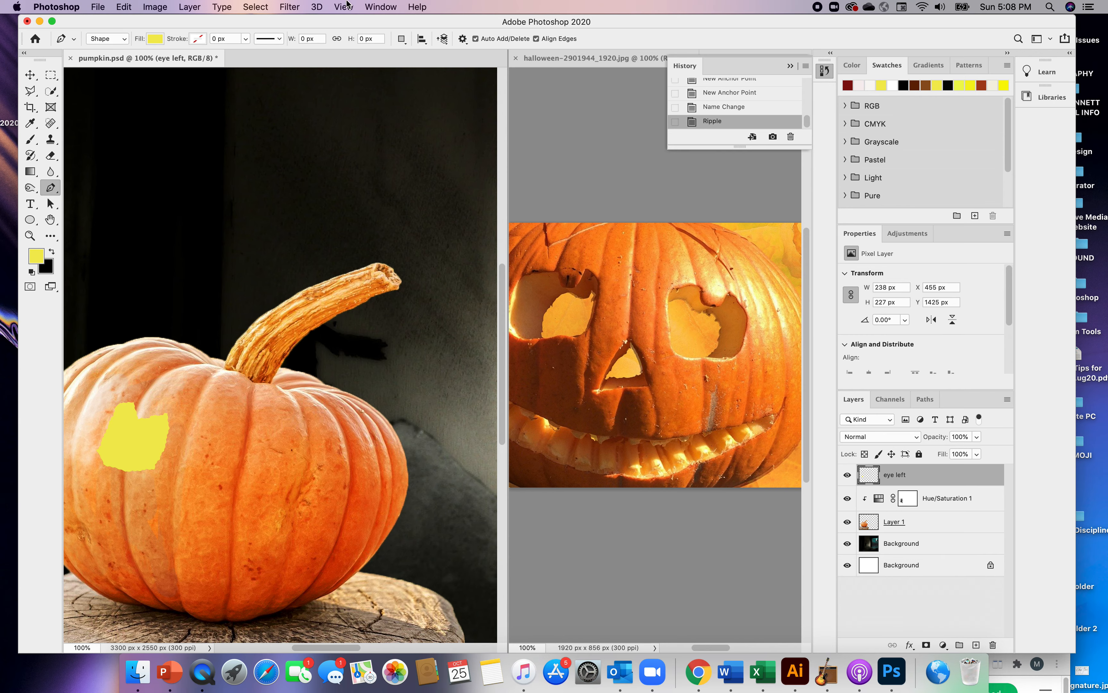
{"action": "left_click", "coordinate": [344, 7]}
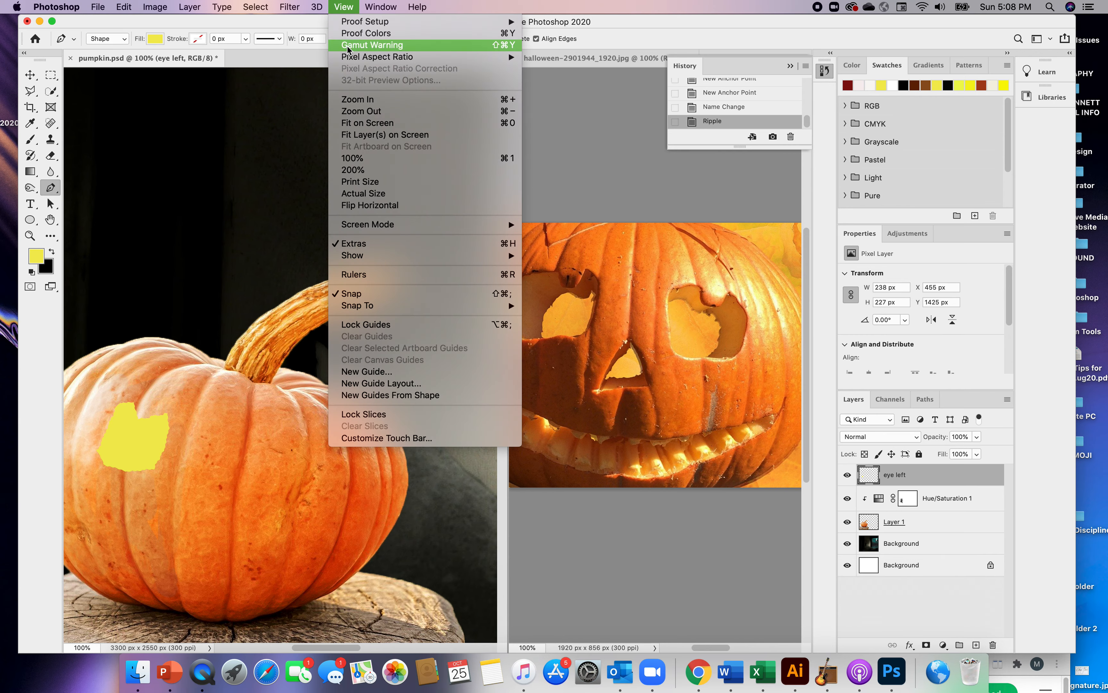
{"action": "left_click", "coordinate": [364, 100]}
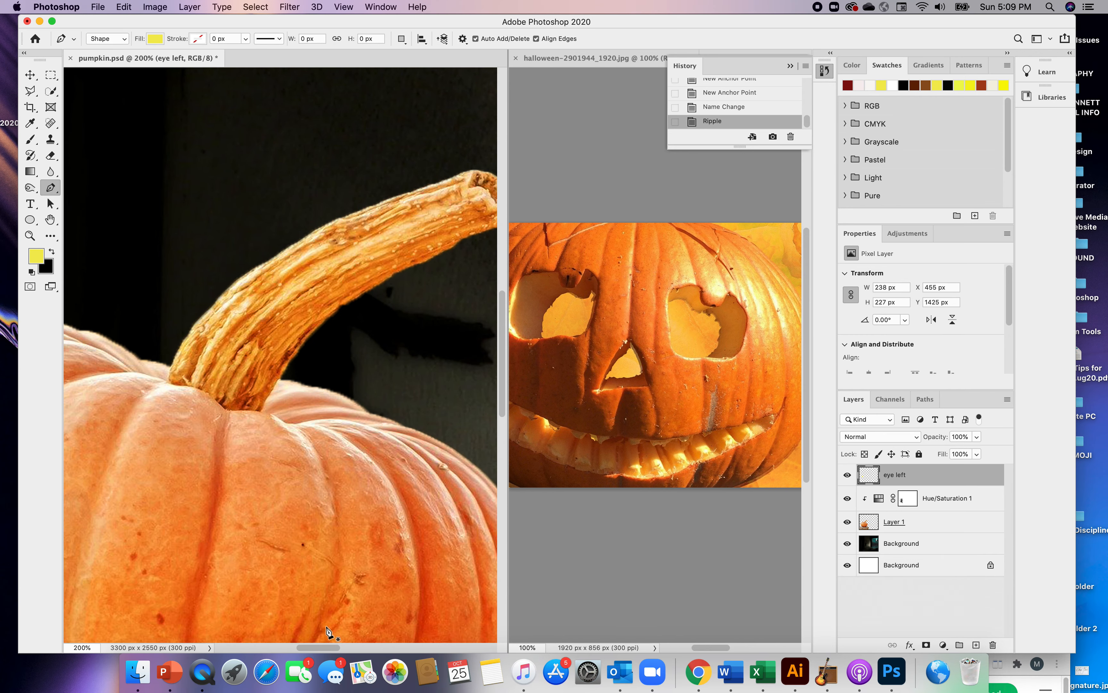
{"action": "left_click_drag", "start_coordinate": [324, 646], "coordinate": [293, 646]}
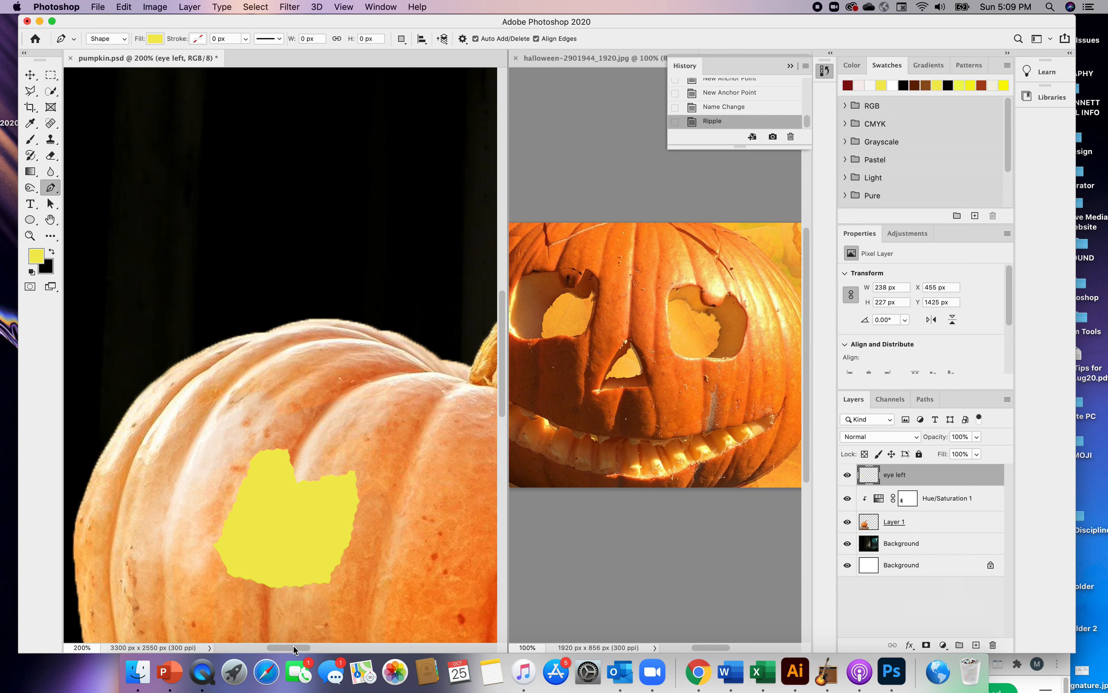
{"action": "left_click_drag", "start_coordinate": [304, 650], "coordinate": [312, 647]}
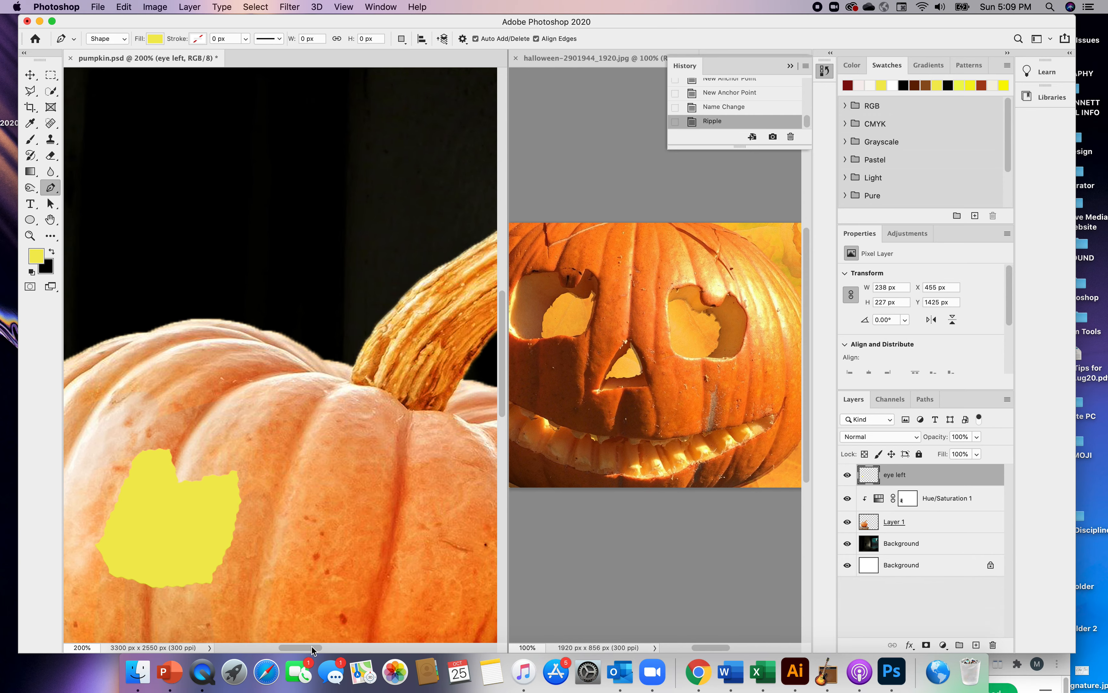
{"action": "double_click", "coordinate": [912, 476]}
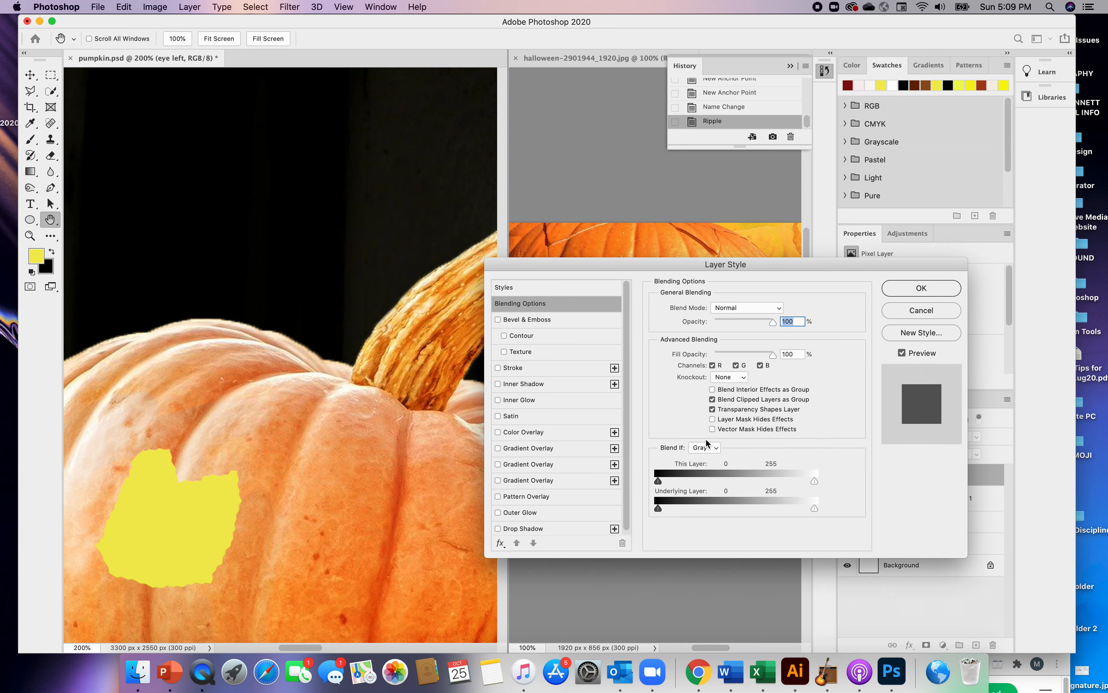
{"action": "left_click", "coordinate": [498, 320]}
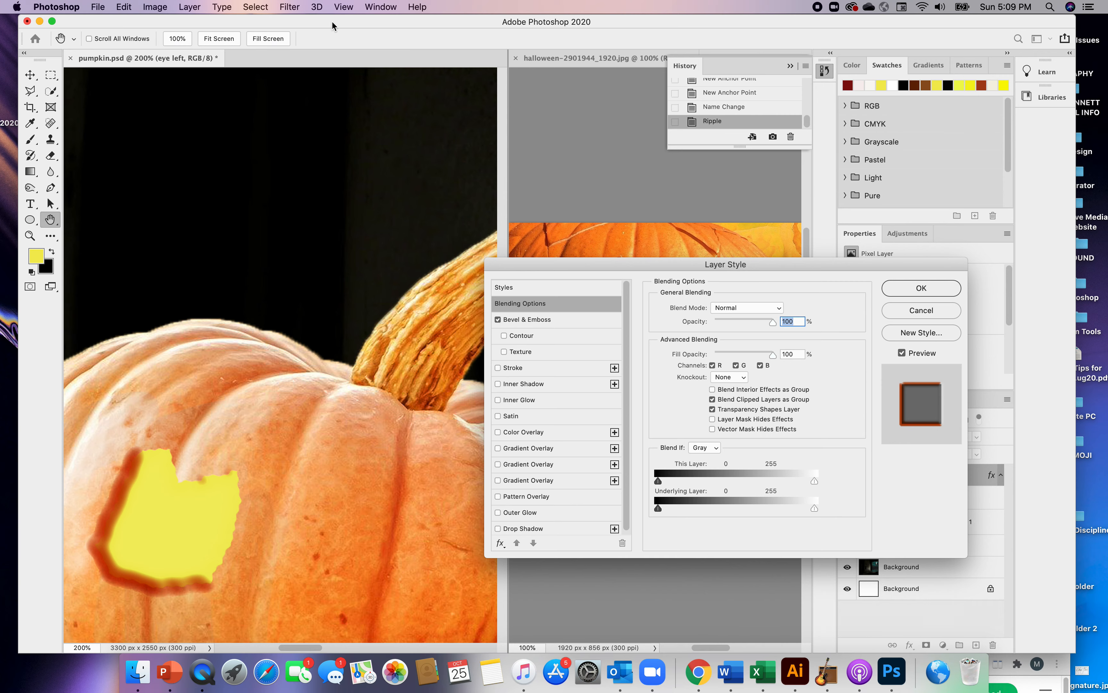
Set the eye's Bevel & Emboss size to 29 px and soften to 14 px
{"action": "left_click", "coordinate": [344, 12]}
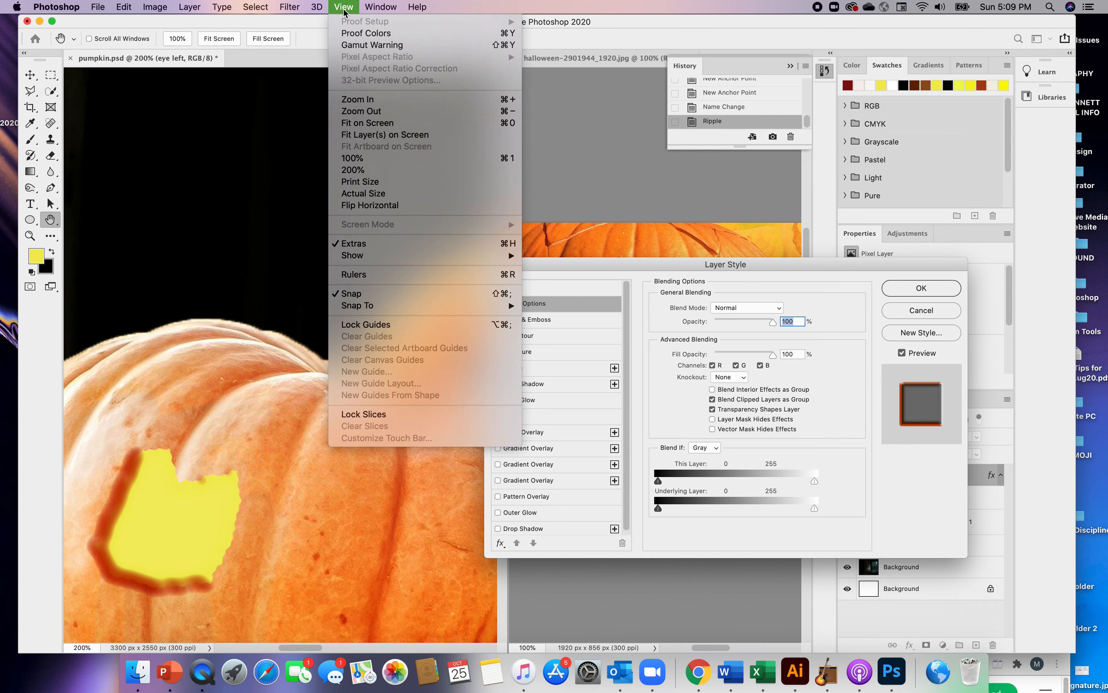
{"action": "left_click", "coordinate": [368, 112]}
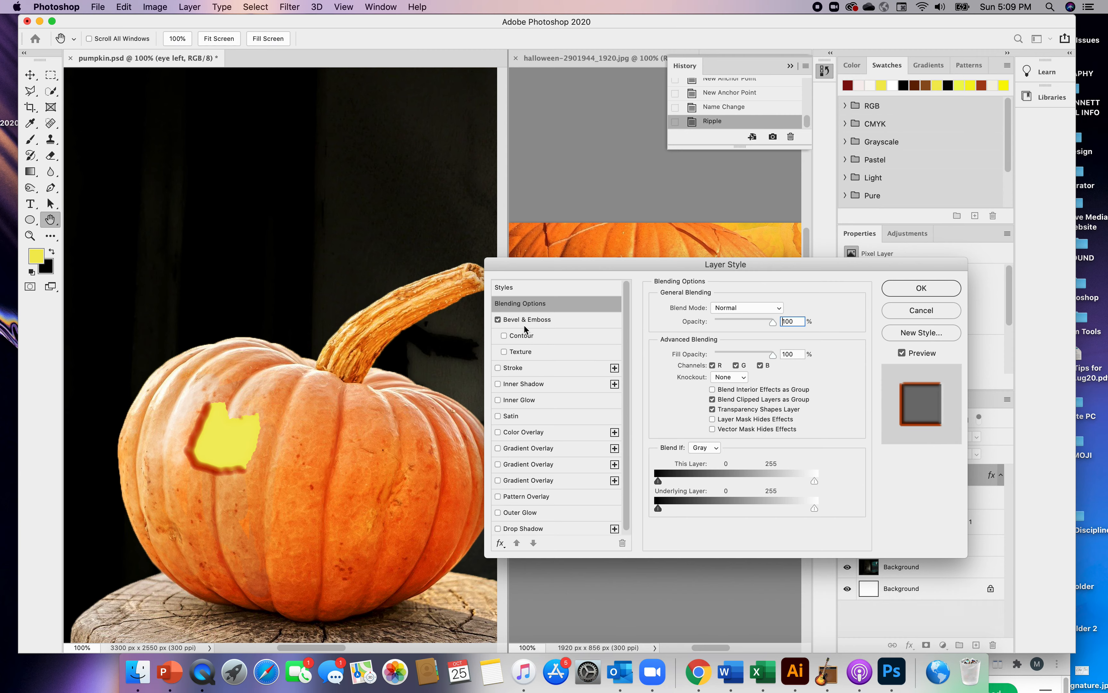
{"action": "left_click", "coordinate": [513, 323]}
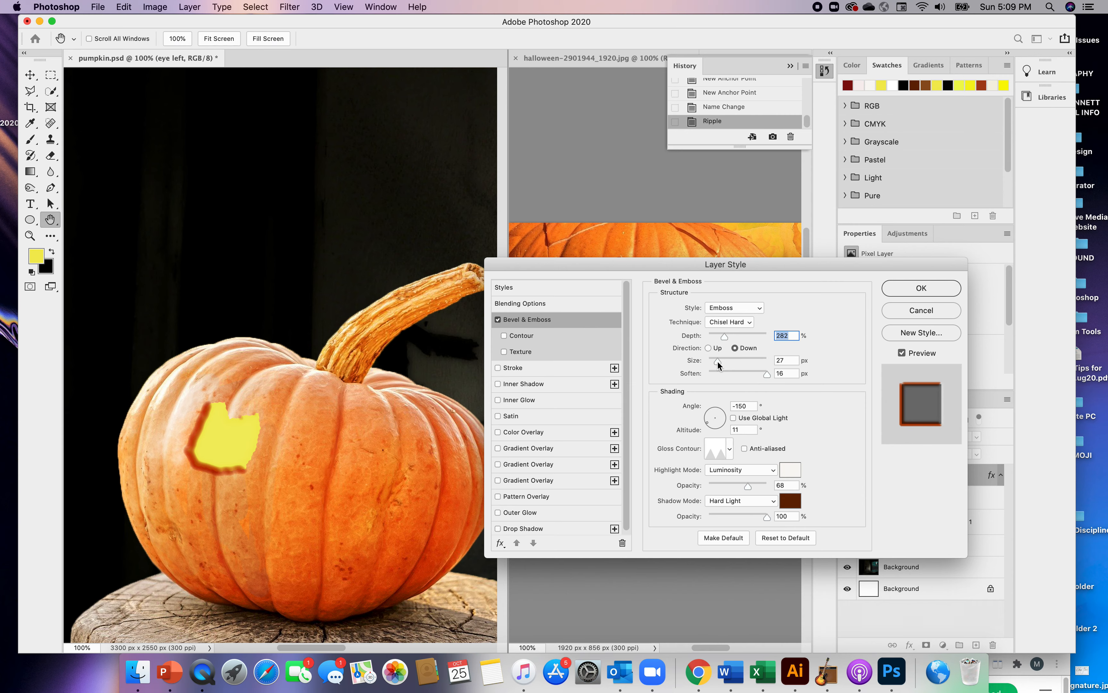
{"action": "left_click_drag", "start_coordinate": [717, 362], "coordinate": [751, 372]}
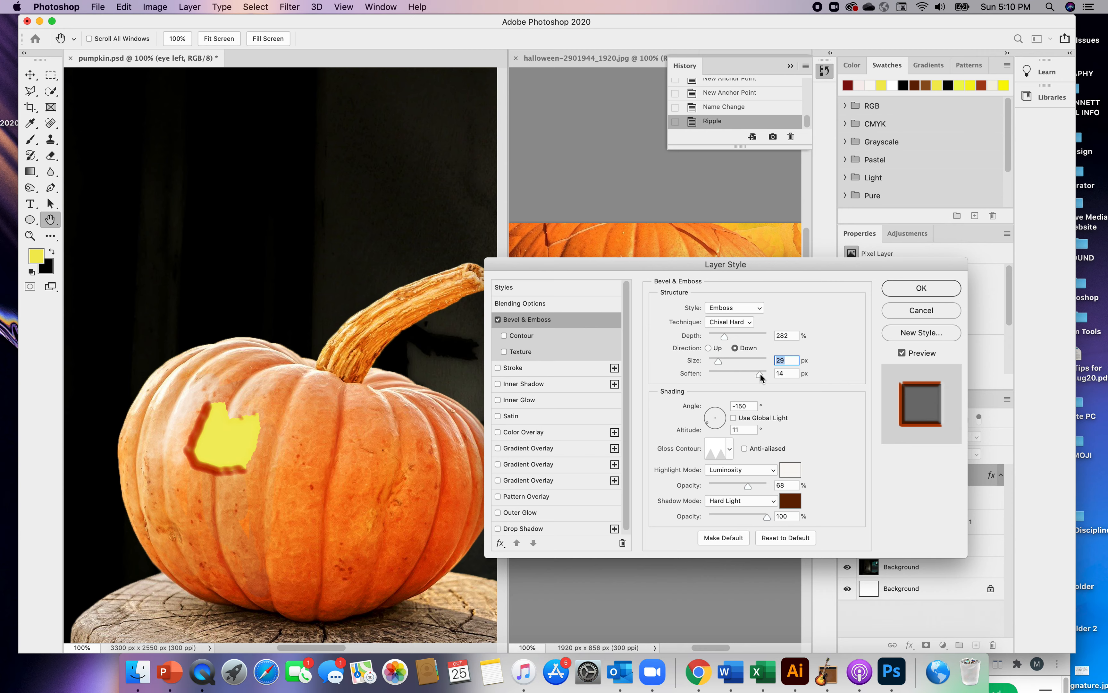
{"action": "key", "text": "Tab"}
Check the highlight and shadow colors of the eye's Bevel & Emboss effect
{"action": "left_click", "coordinate": [793, 469]}
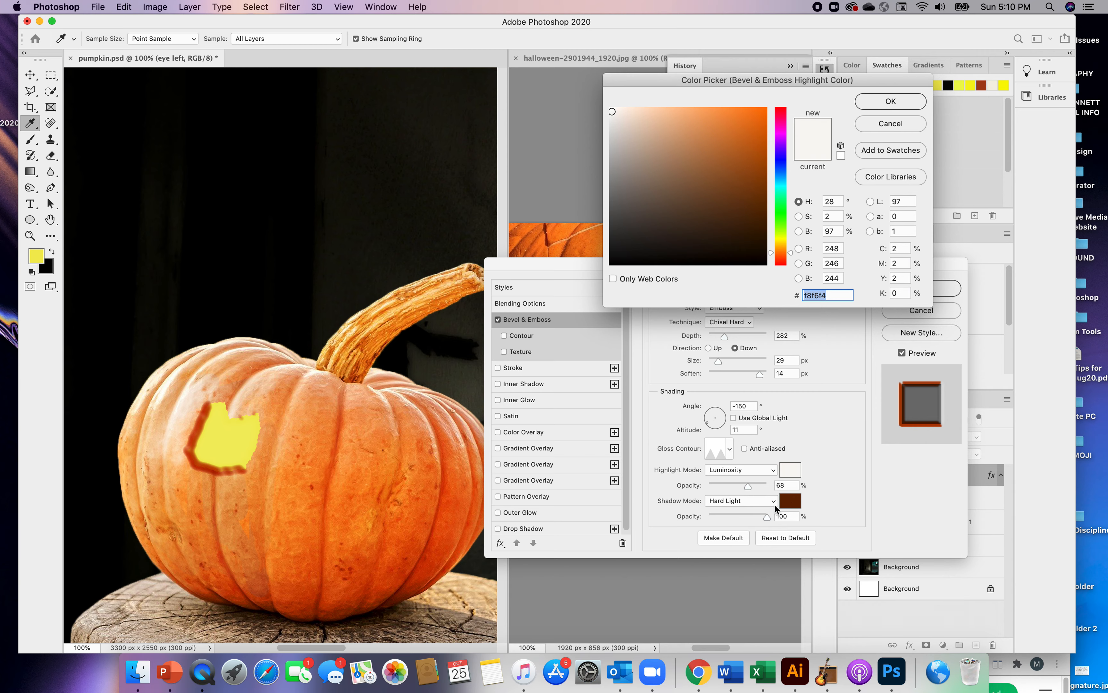
{"action": "left_click", "coordinate": [890, 101]}
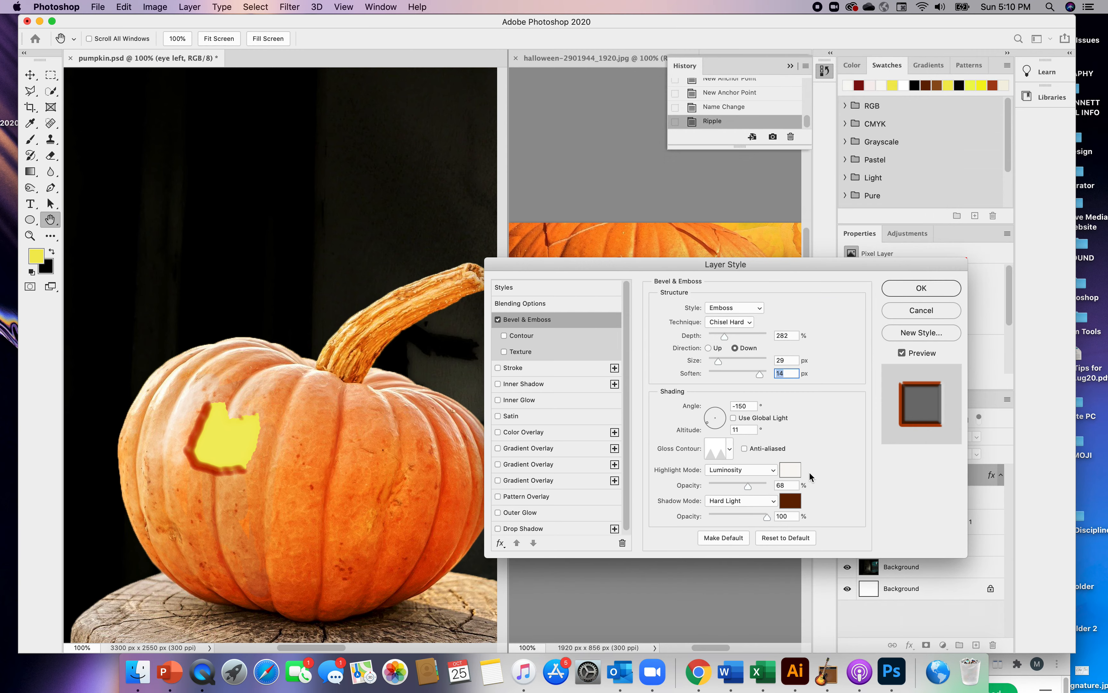
{"action": "left_click", "coordinate": [786, 503]}
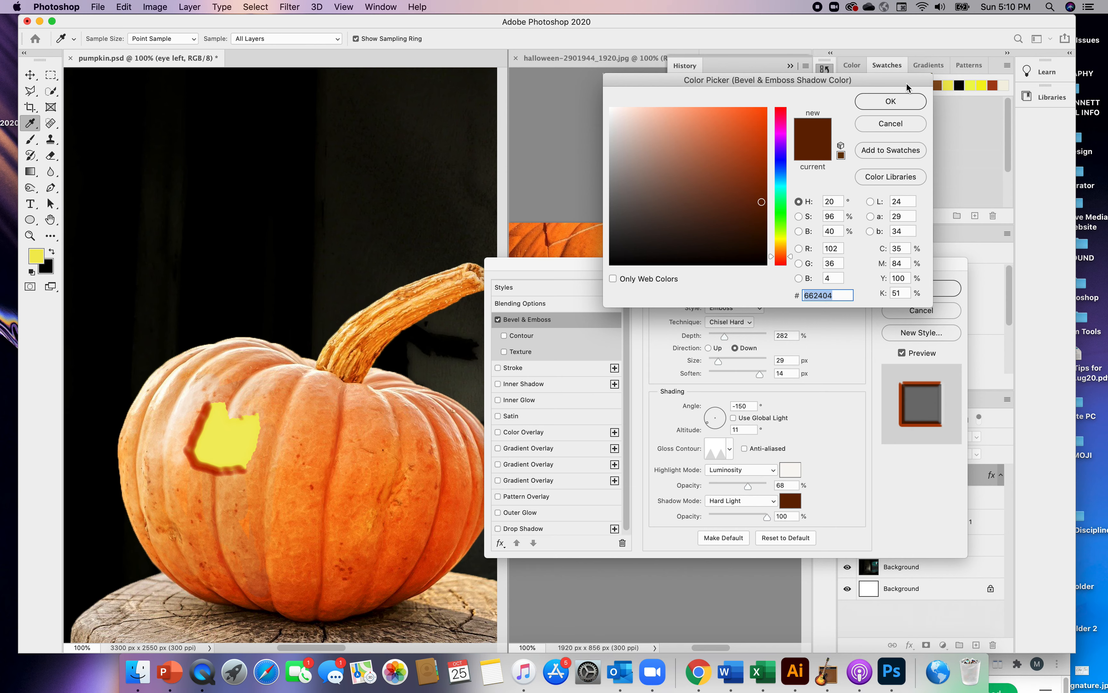
{"action": "left_click", "coordinate": [890, 101]}
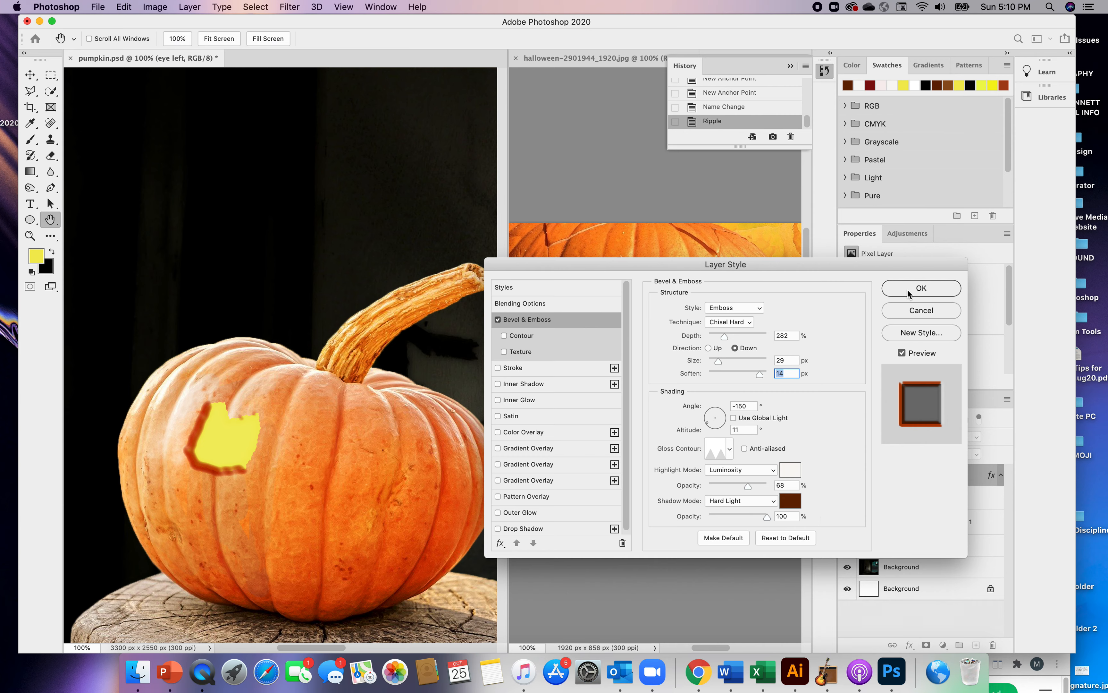
Add an Outer Glow effect to the eye and set its glow color to pale yellow (#f4e99e)
{"action": "left_click", "coordinate": [498, 513]}
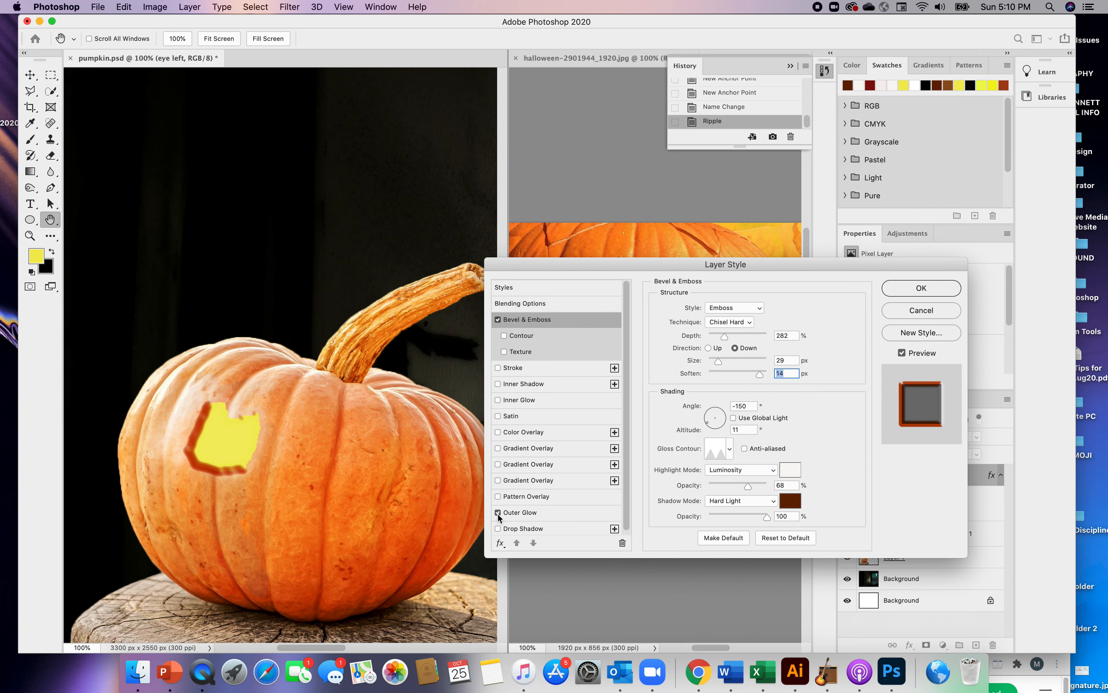
{"action": "left_click", "coordinate": [522, 514]}
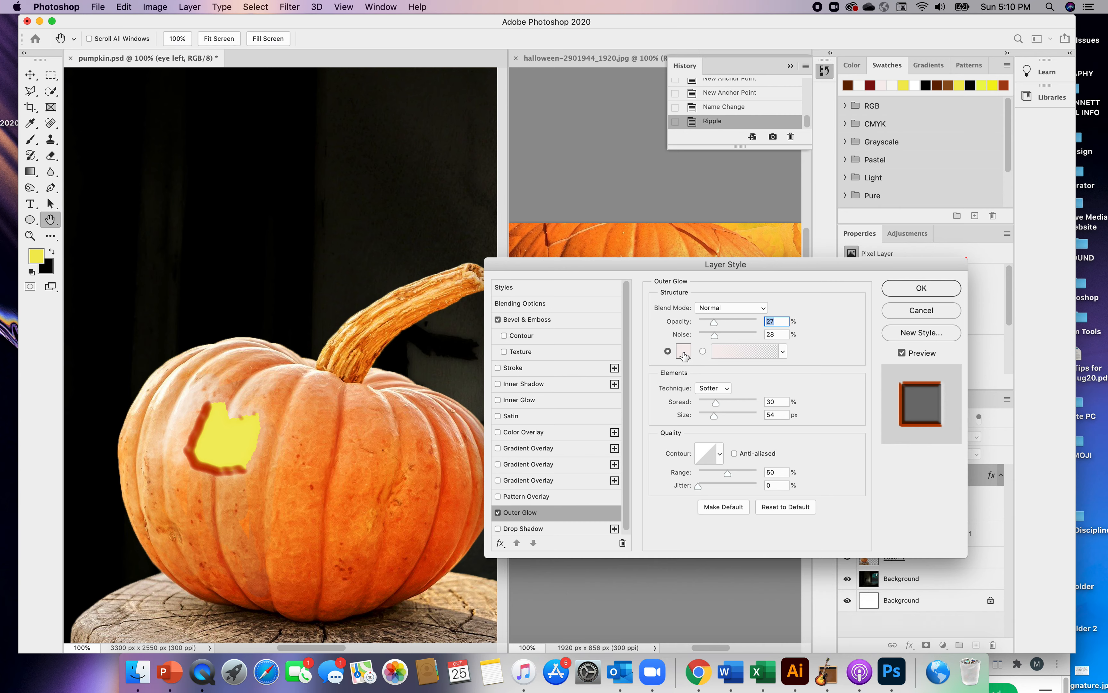
{"action": "left_click", "coordinate": [685, 354]}
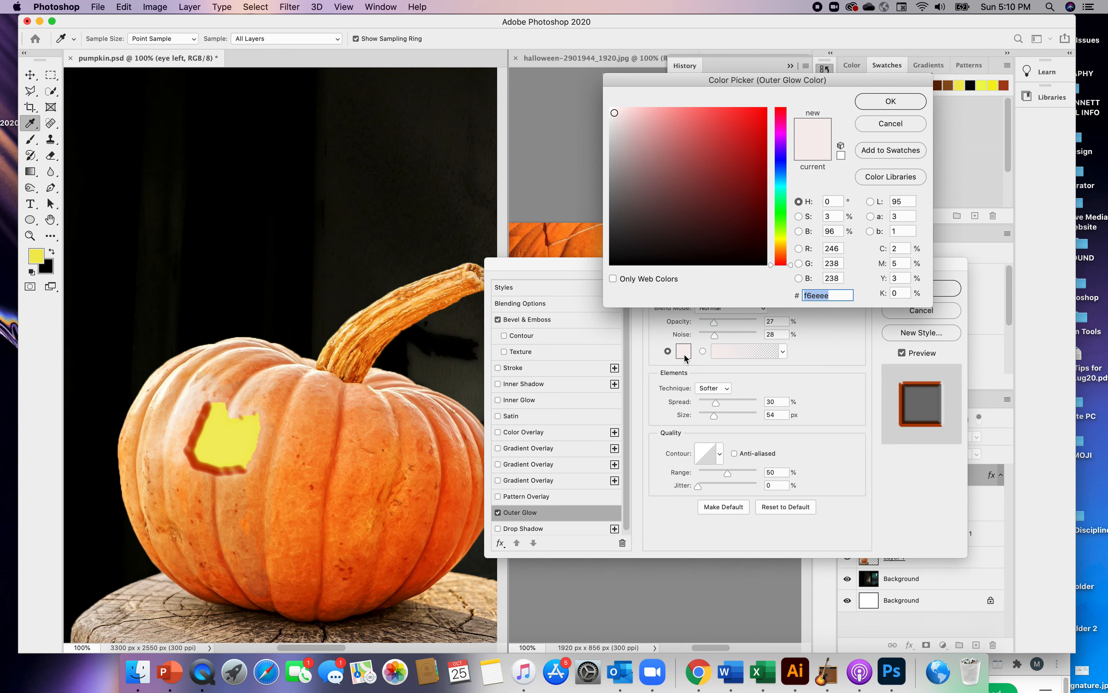
{"action": "left_click", "coordinate": [780, 242]}
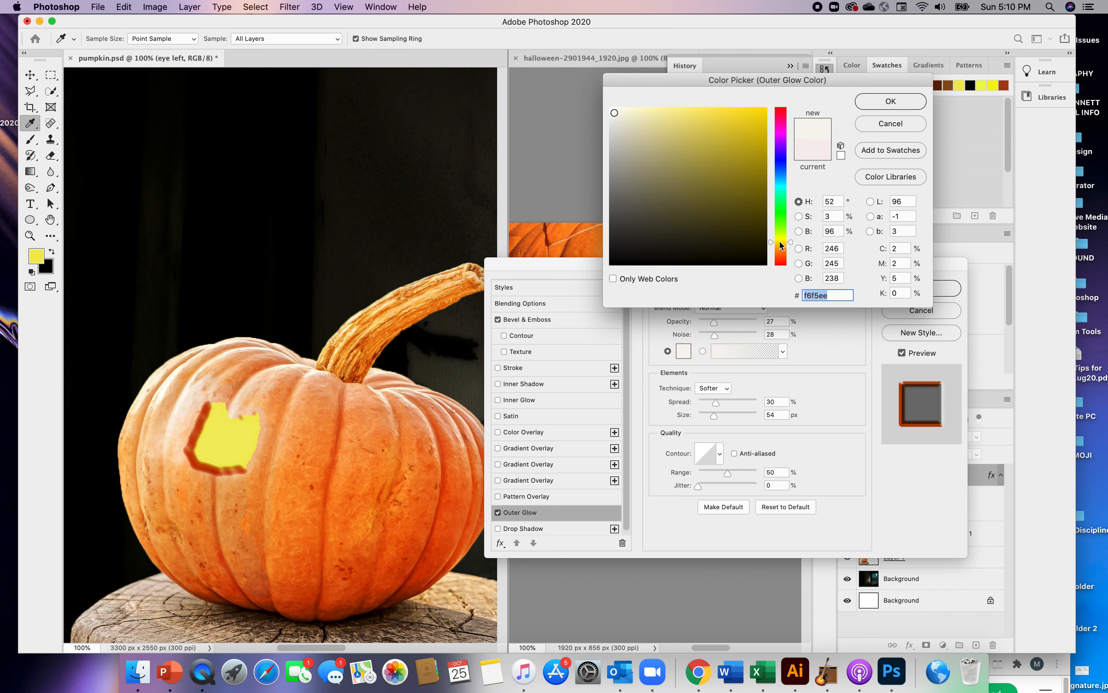
{"action": "left_click", "coordinate": [697, 114]}
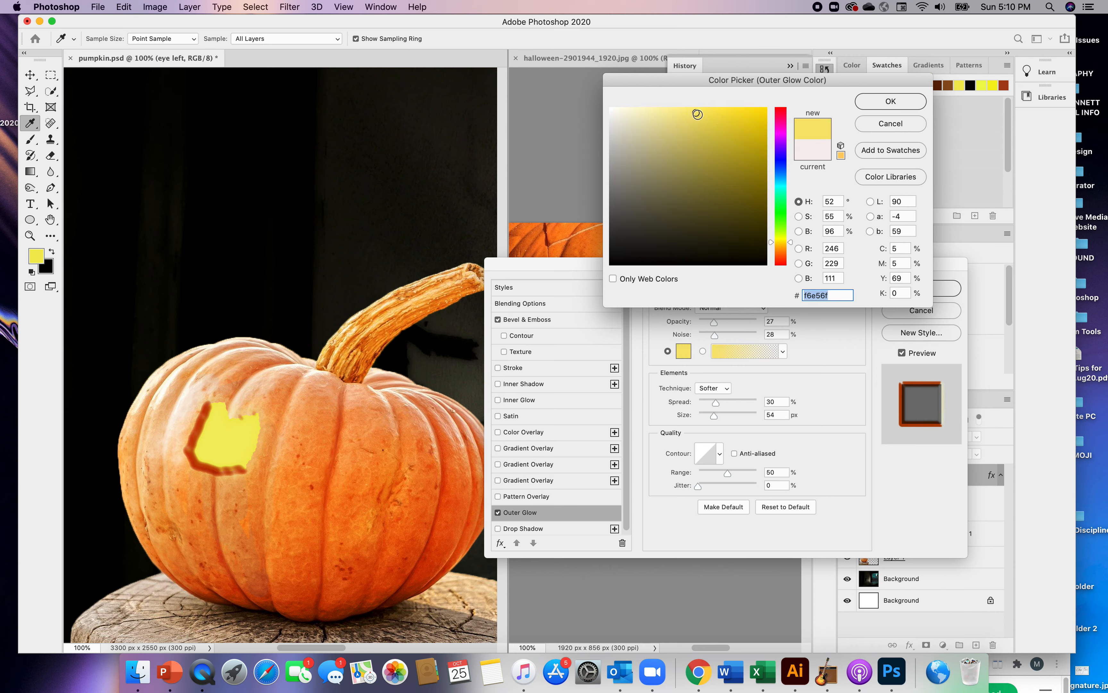
{"action": "left_click", "coordinate": [703, 124]}
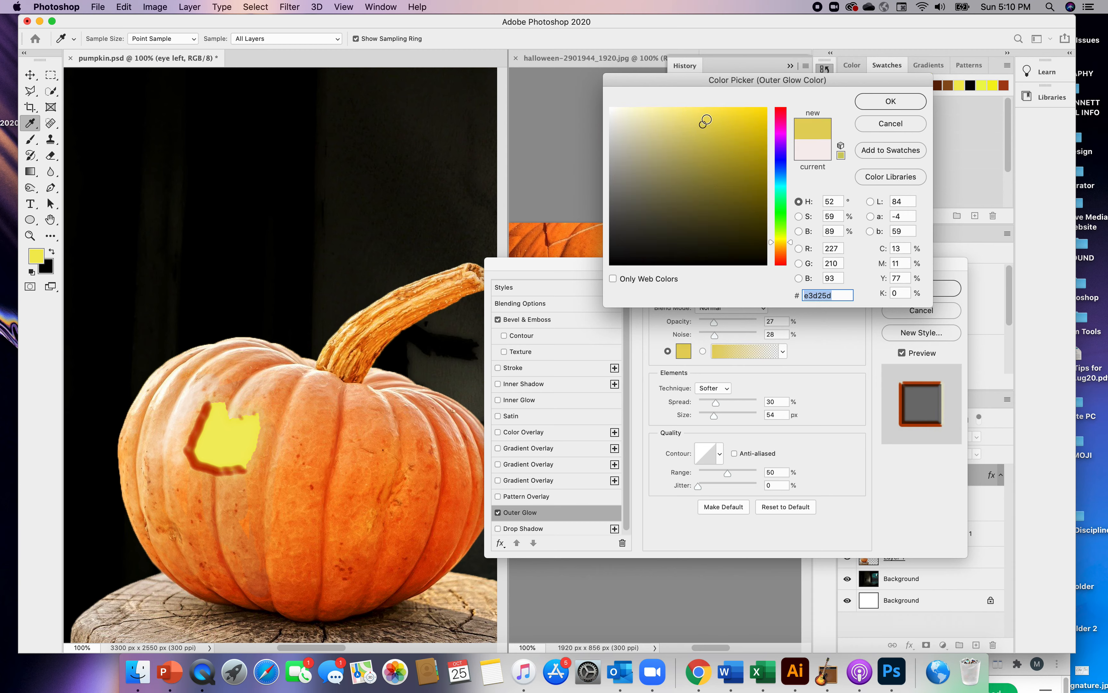
{"action": "left_click", "coordinate": [661, 114]}
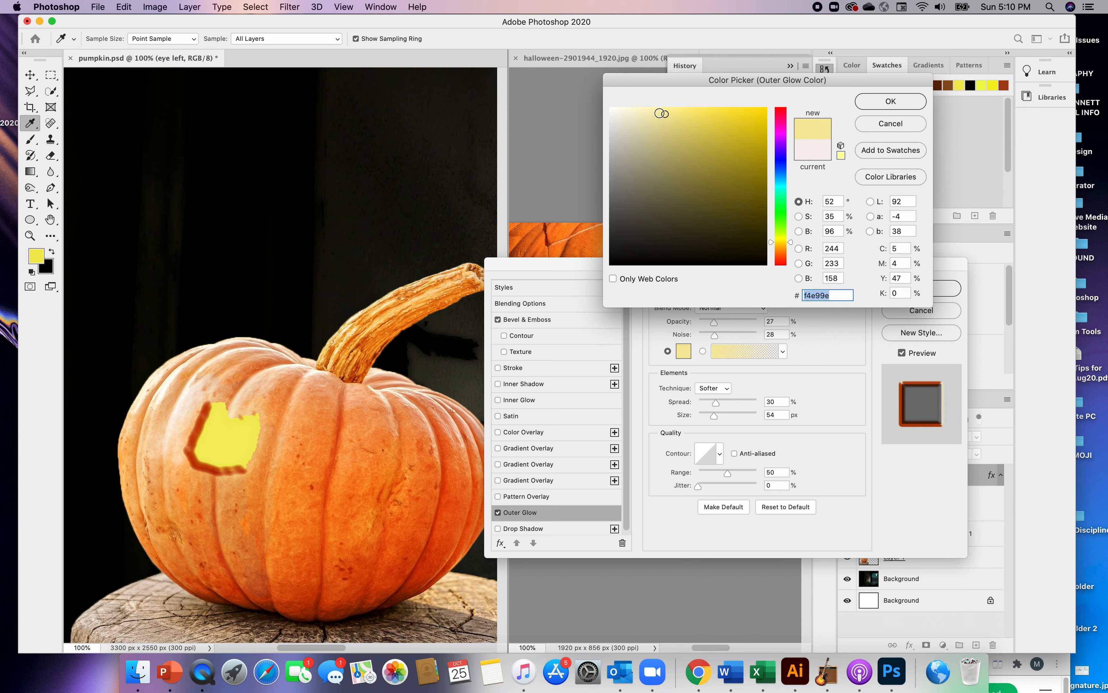
{"action": "left_click", "coordinate": [872, 103]}
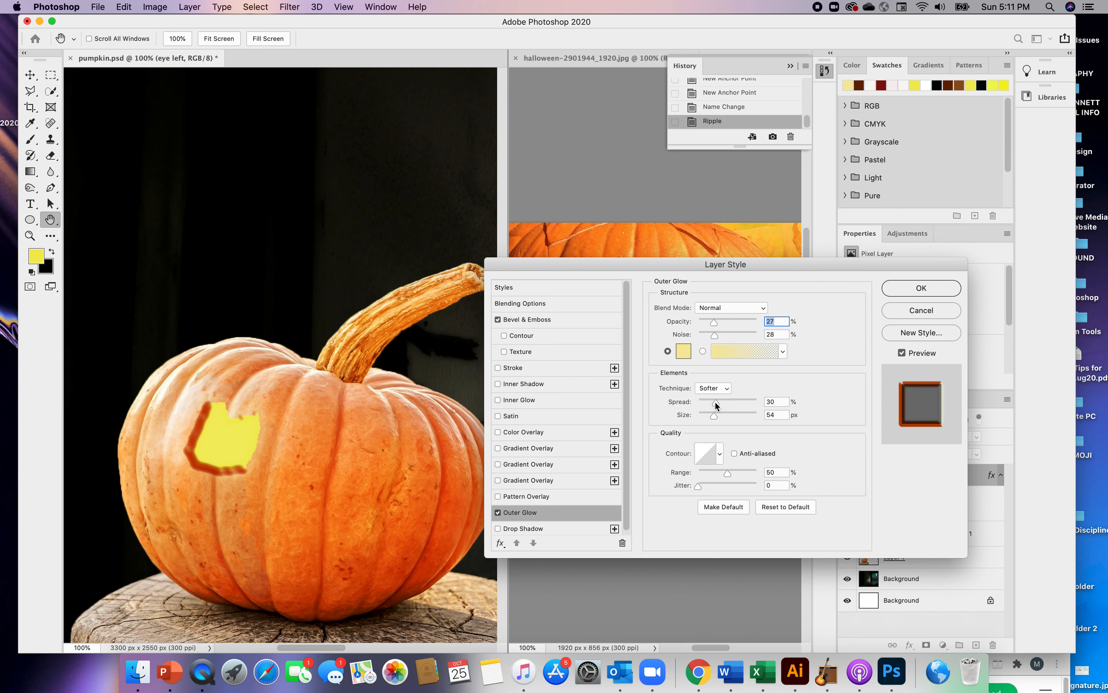
Set the eye's Outer Glow spread to 45% and bend its contour curve to input 72%, output 64%
{"action": "mouse_move", "coordinate": [716, 403]}
{"action": "left_mouse_down"}
{"action": "mouse_move", "coordinate": [766, 413]}
{"action": "mouse_move", "coordinate": [725, 409]}
{"action": "left_mouse_up"}
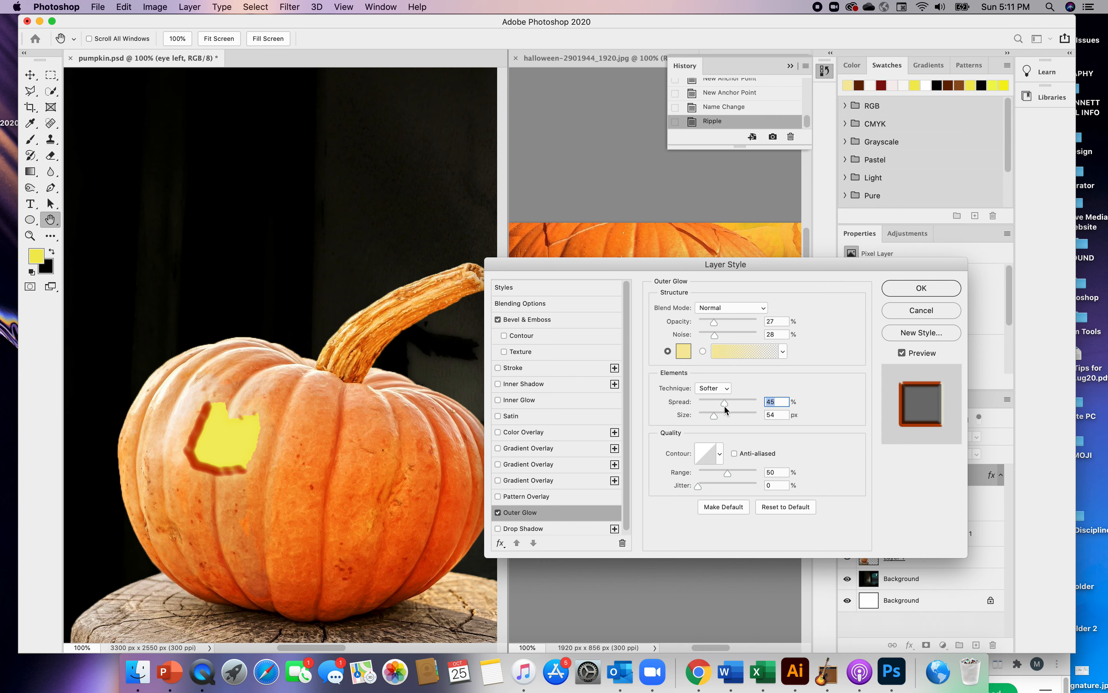
{"action": "left_click", "coordinate": [711, 460]}
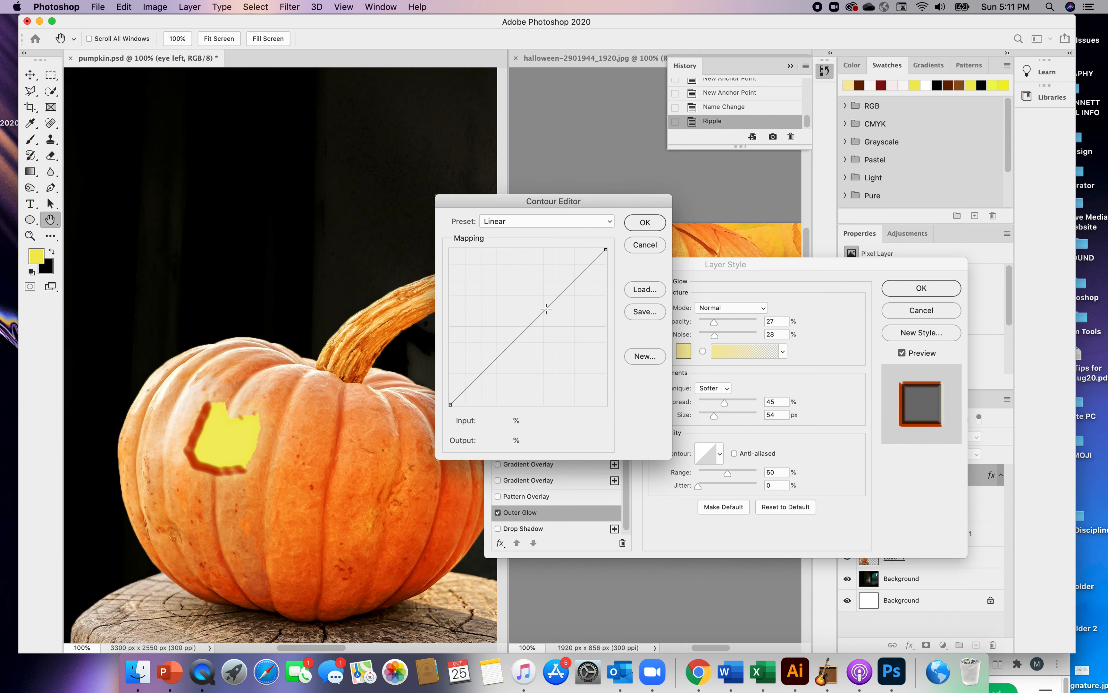
{"action": "mouse_move", "coordinate": [548, 308]}
{"action": "left_mouse_down"}
{"action": "mouse_move", "coordinate": [576, 320]}
{"action": "mouse_move", "coordinate": [543, 301]}
{"action": "mouse_move", "coordinate": [574, 311]}
{"action": "mouse_move", "coordinate": [564, 304]}
{"action": "left_mouse_up"}
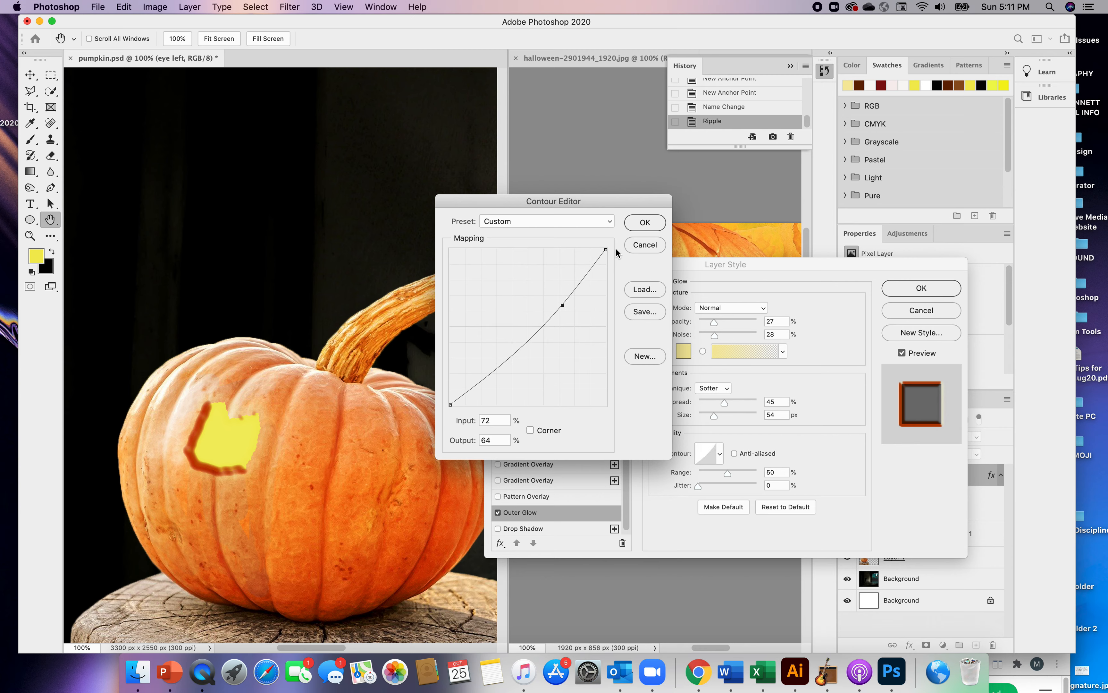
{"action": "left_click", "coordinate": [641, 224]}
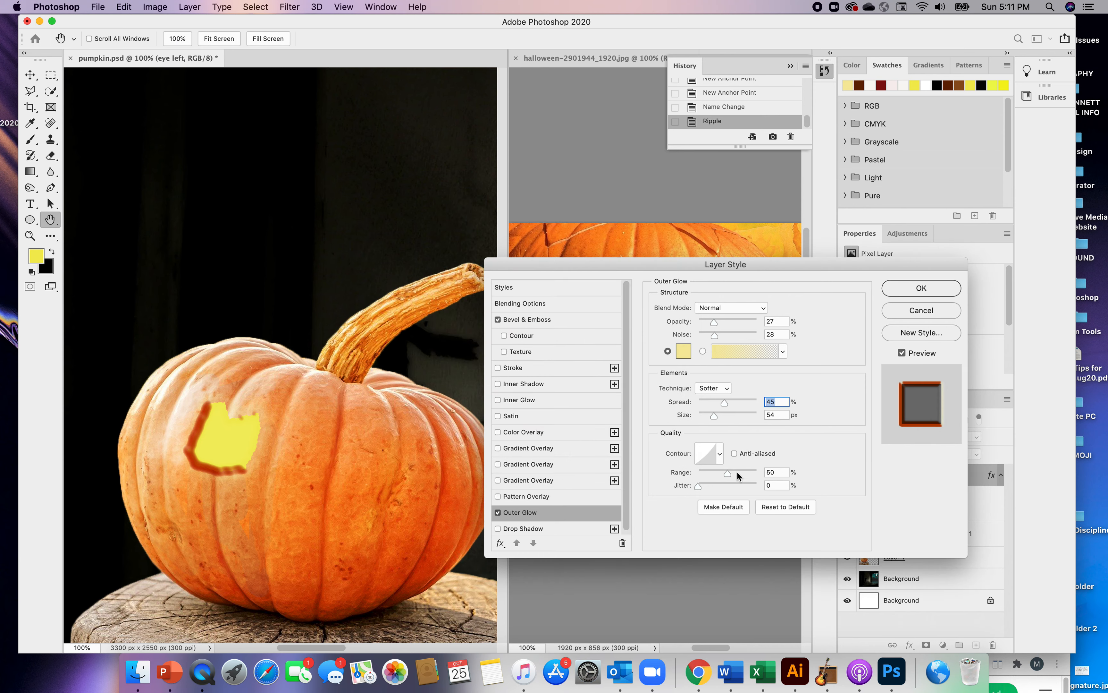
Lower the Outer Glow range slightly, check the technique options, and apply the layer style to the left eye
{"action": "mouse_move", "coordinate": [728, 474]}
{"action": "left_mouse_down"}
{"action": "mouse_move", "coordinate": [700, 476]}
{"action": "mouse_move", "coordinate": [719, 475]}
{"action": "left_mouse_up"}
{"action": "left_click", "coordinate": [725, 389]}
{"action": "left_click", "coordinate": [725, 389]}
{"action": "left_click", "coordinate": [716, 381]}
{"action": "left_click", "coordinate": [912, 288]}
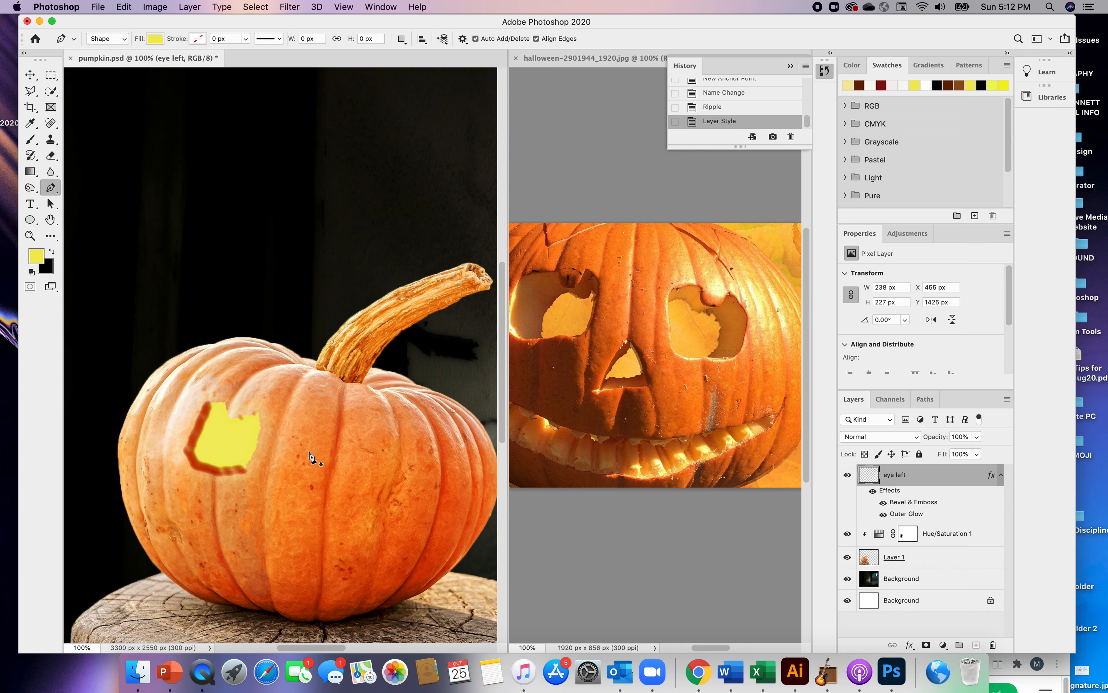
Outline the sides and bottom of the right eye with the Pen tool as a yellow shape about 228 px wide
{"action": "left_click", "coordinate": [317, 436]}
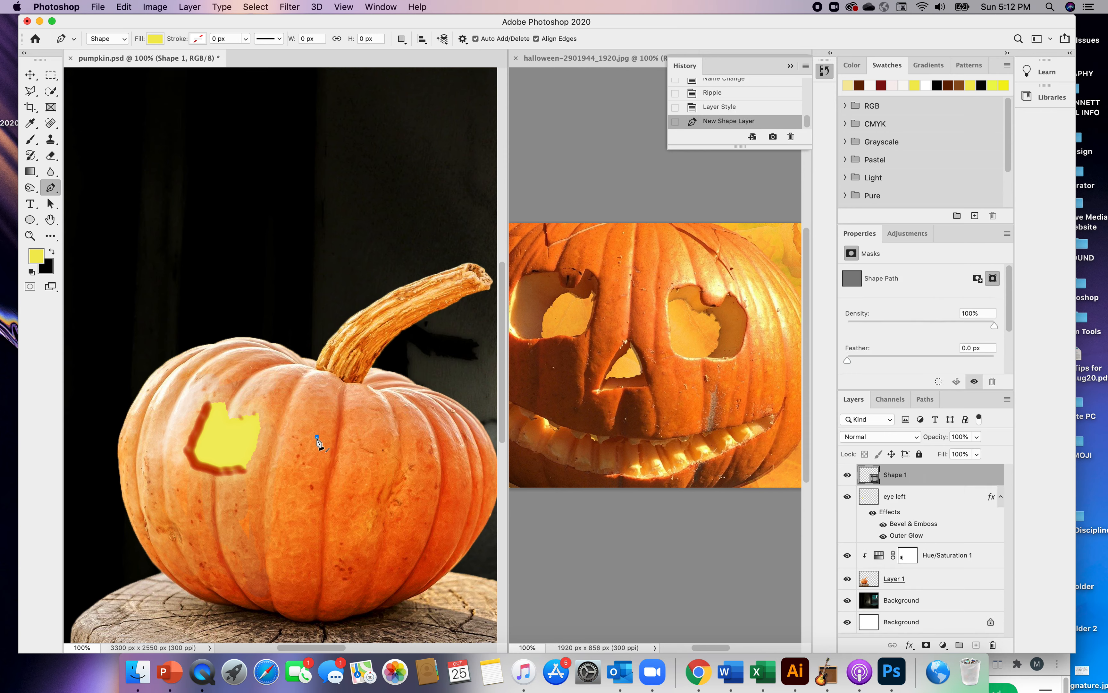
{"action": "left_click", "coordinate": [313, 460]}
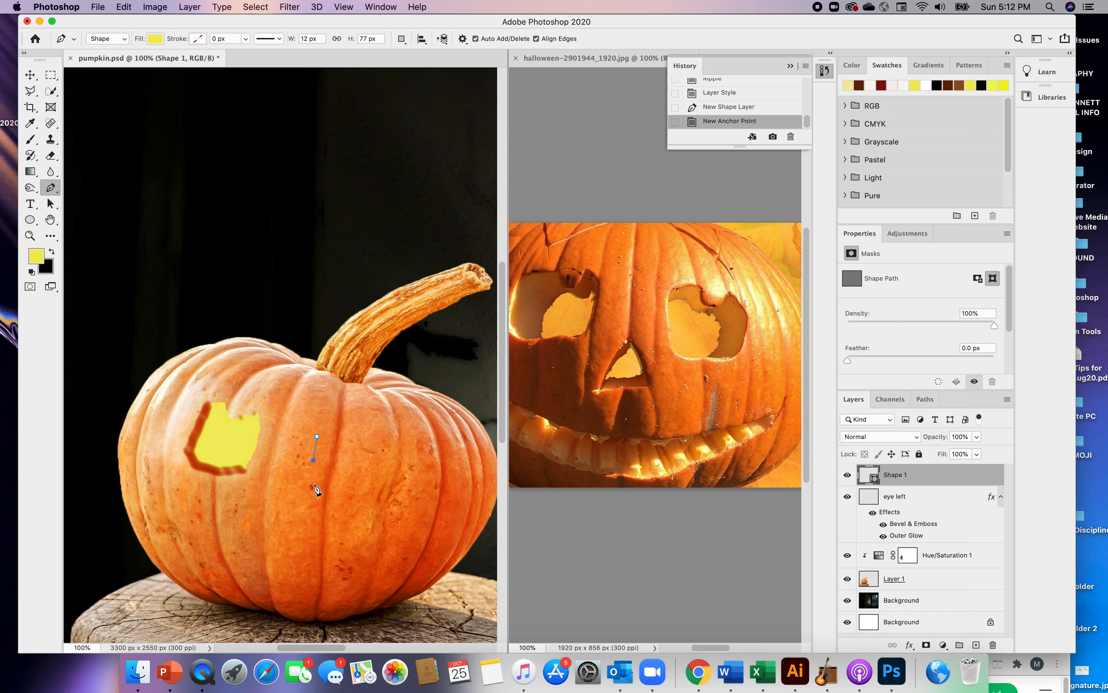
{"action": "left_click", "coordinate": [315, 484]}
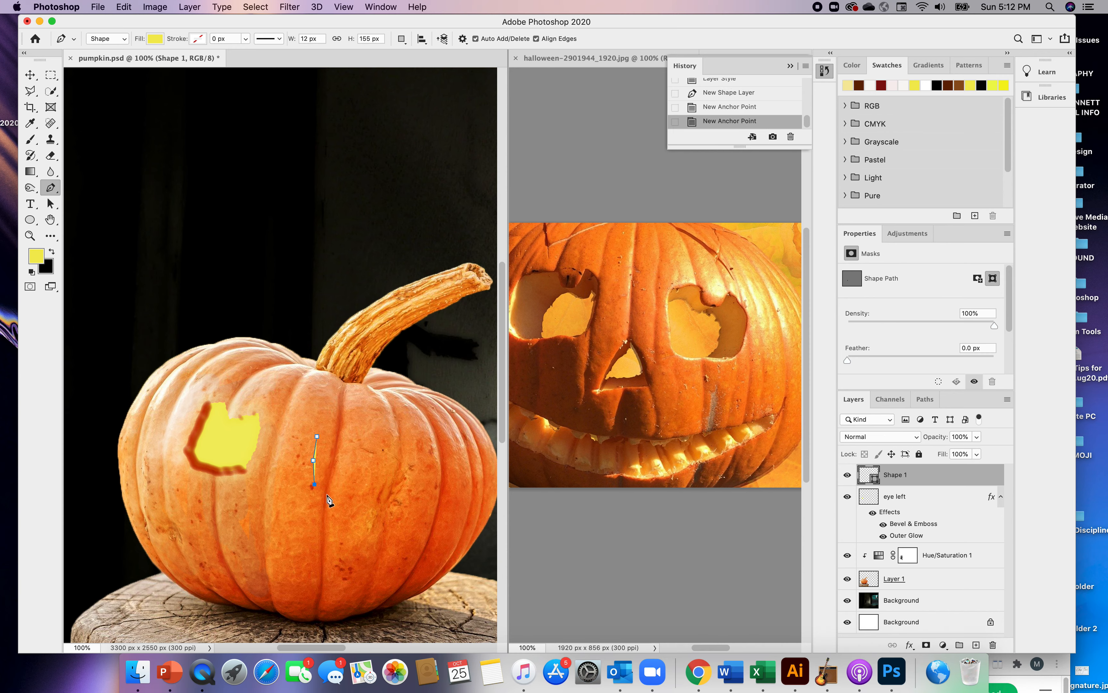
{"action": "left_click", "coordinate": [326, 494]}
{"action": "left_click", "coordinate": [352, 497]}
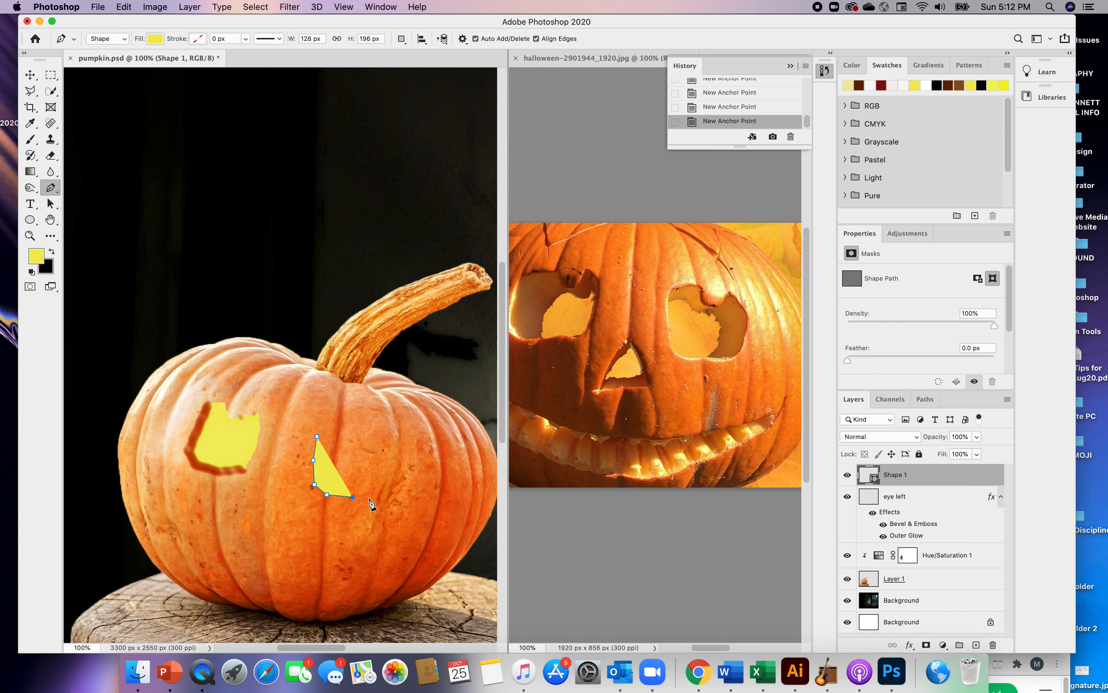
{"action": "left_click", "coordinate": [370, 498]}
{"action": "left_click", "coordinate": [379, 483]}
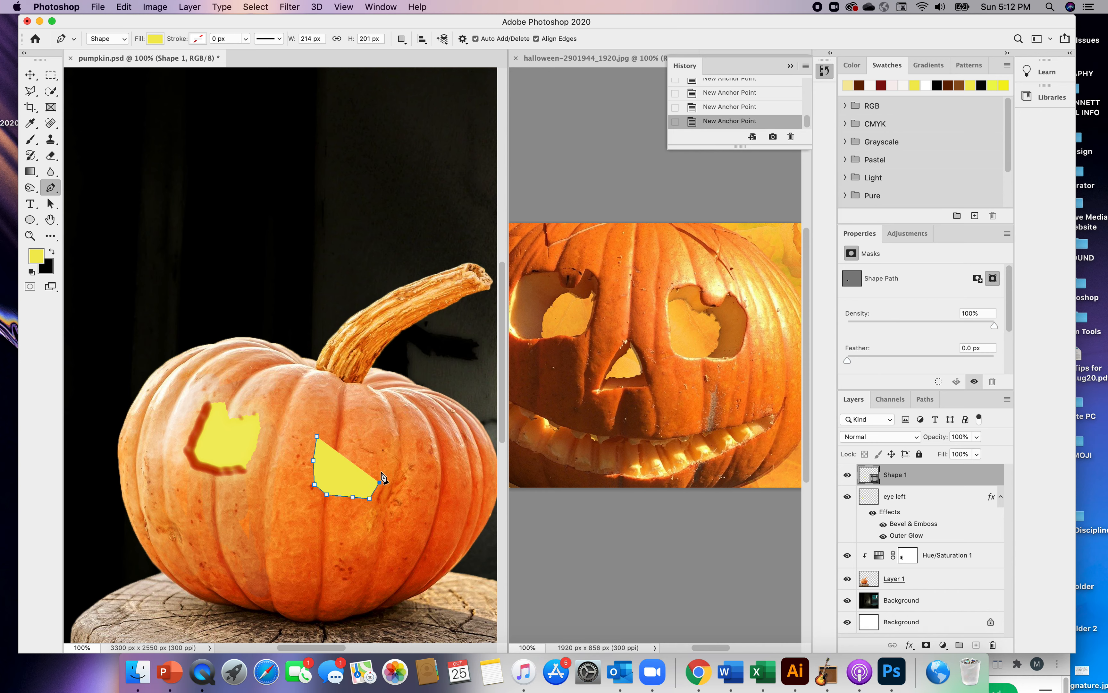
{"action": "left_click", "coordinate": [383, 468]}
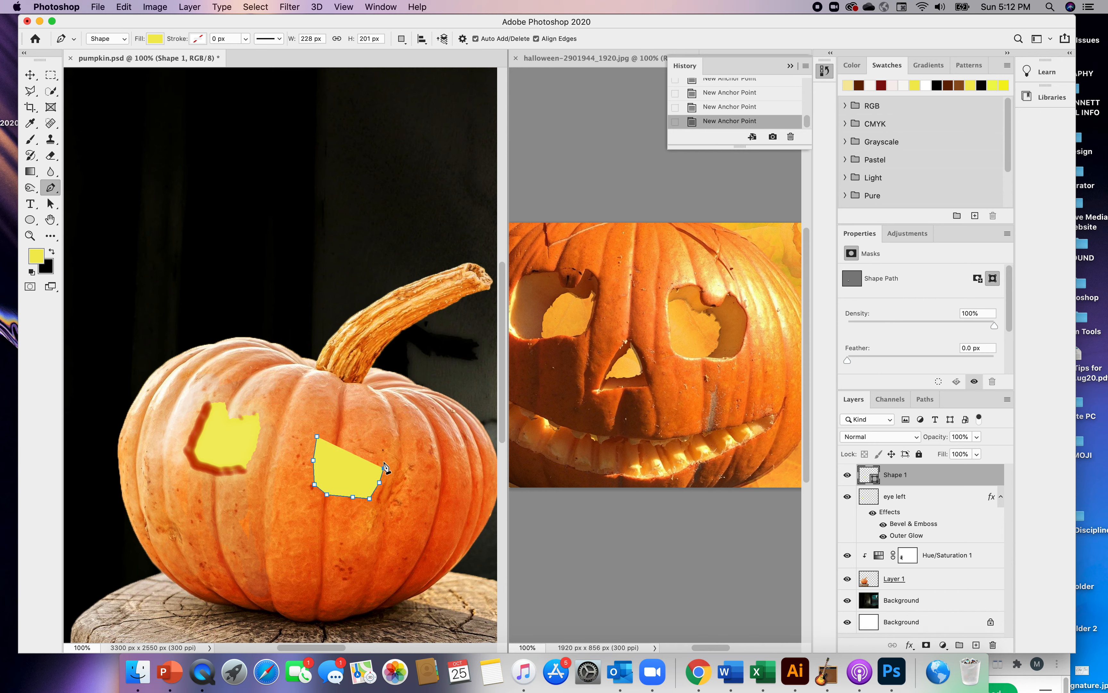
{"action": "left_click", "coordinate": [379, 443]}
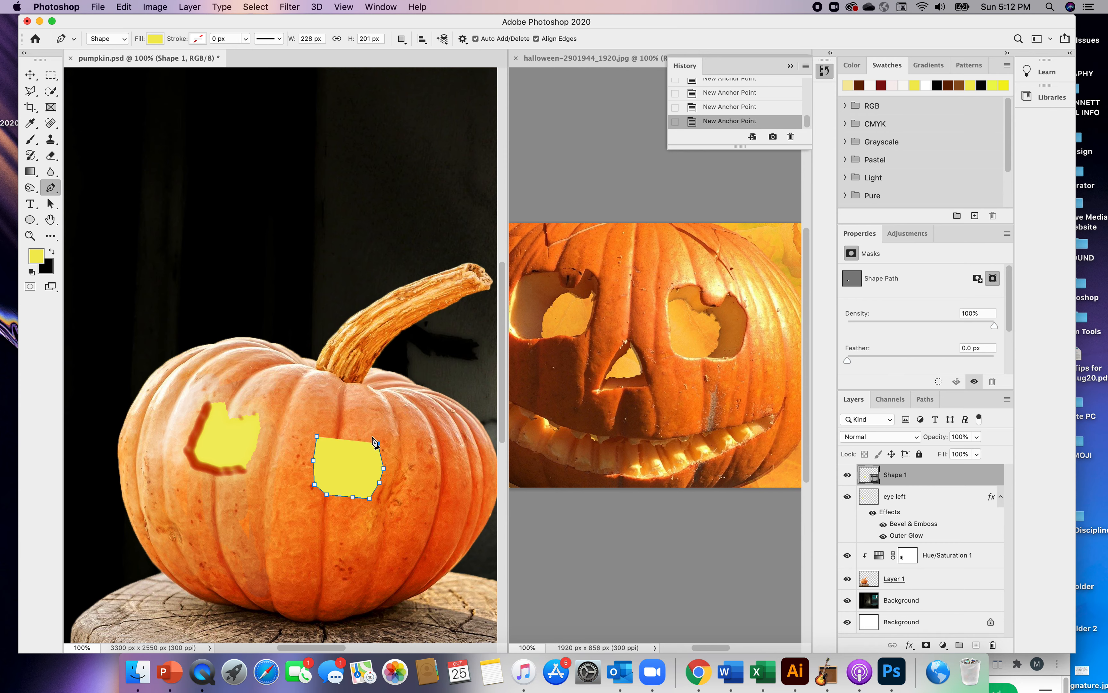
Add a notch to the right eye's upper edge and close the outline at about 228 x 210 px
{"action": "left_click_drag", "start_coordinate": [372, 436], "coordinate": [356, 450]}
{"action": "left_click", "coordinate": [342, 449]}
{"action": "left_click", "coordinate": [338, 433]}
{"action": "left_click", "coordinate": [318, 432]}
{"action": "left_click", "coordinate": [318, 433]}
{"action": "left_click", "coordinate": [319, 436]}
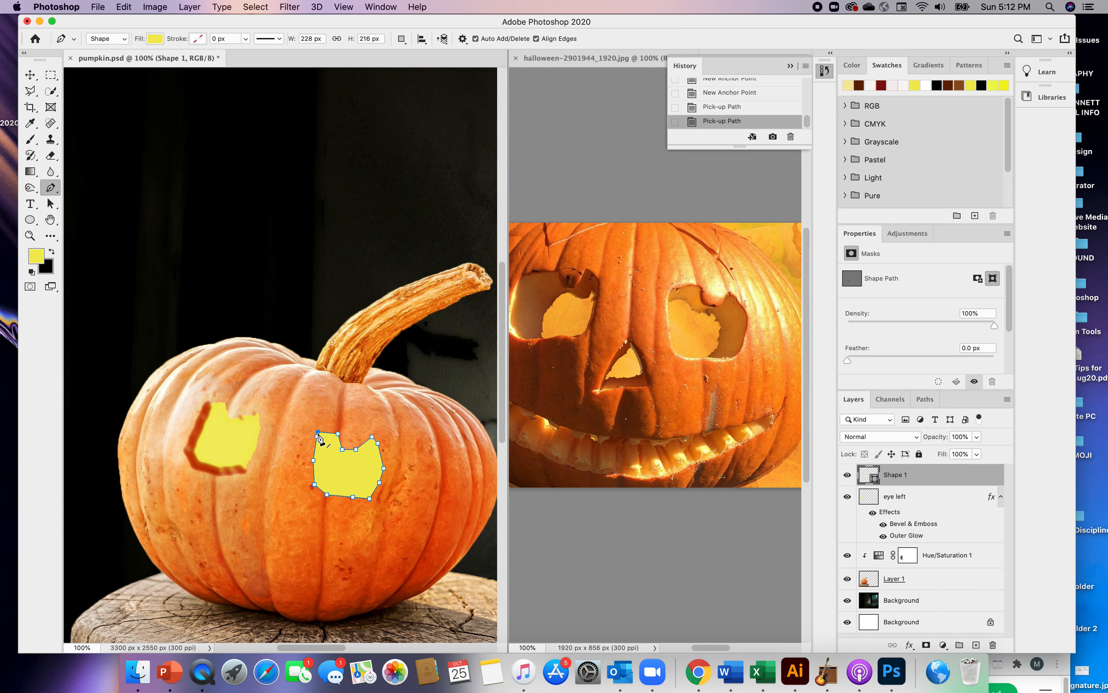
{"action": "left_click", "coordinate": [318, 435]}
{"action": "left_click", "coordinate": [319, 434]}
{"action": "left_click", "coordinate": [319, 435]}
{"action": "left_click", "coordinate": [319, 432]}
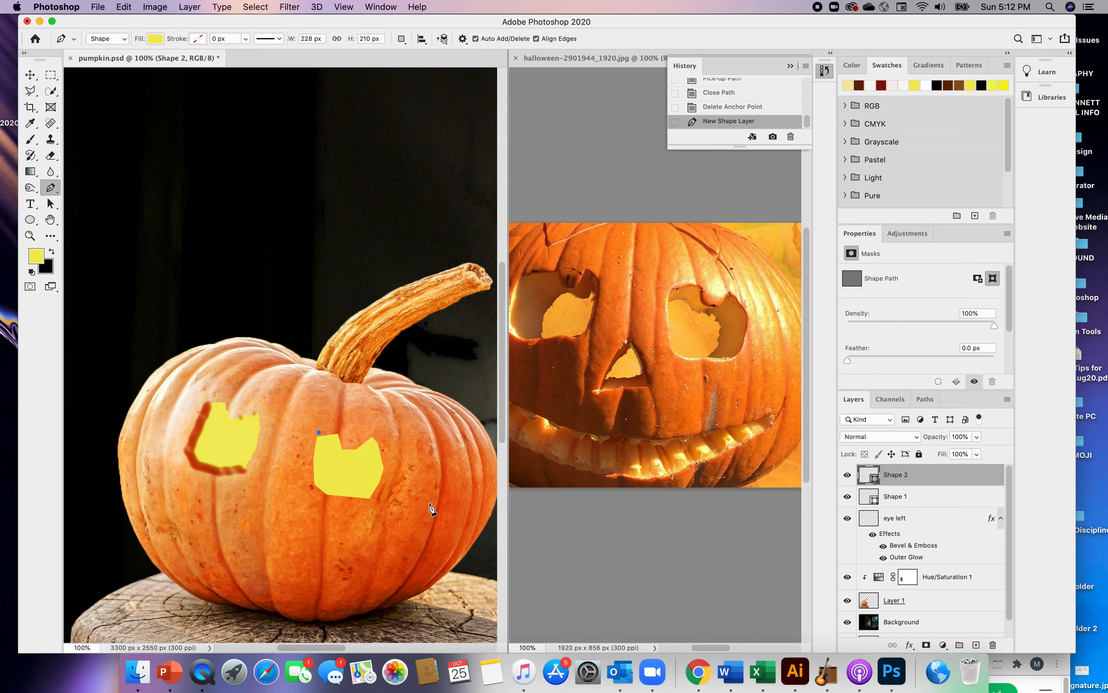
Rename the Shape 1 layer as "eye right"
{"action": "left_click", "coordinate": [881, 501]}
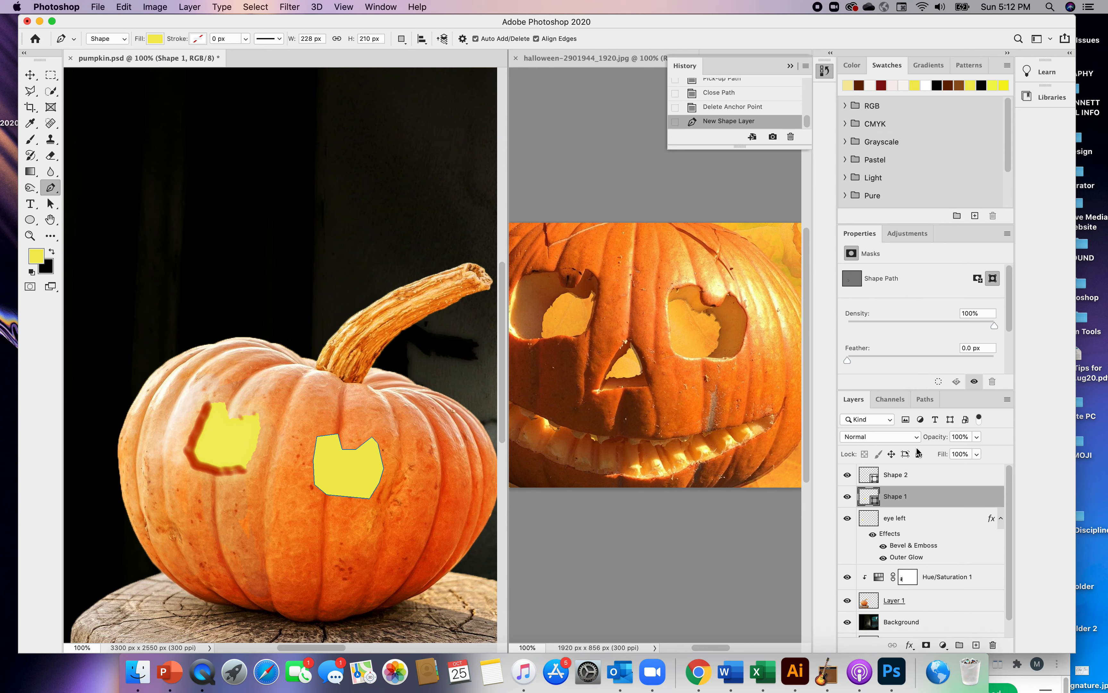
{"action": "double_click", "coordinate": [897, 495]}
{"action": "type", "text": "eye right"}
{"action": "key", "text": "Return"}
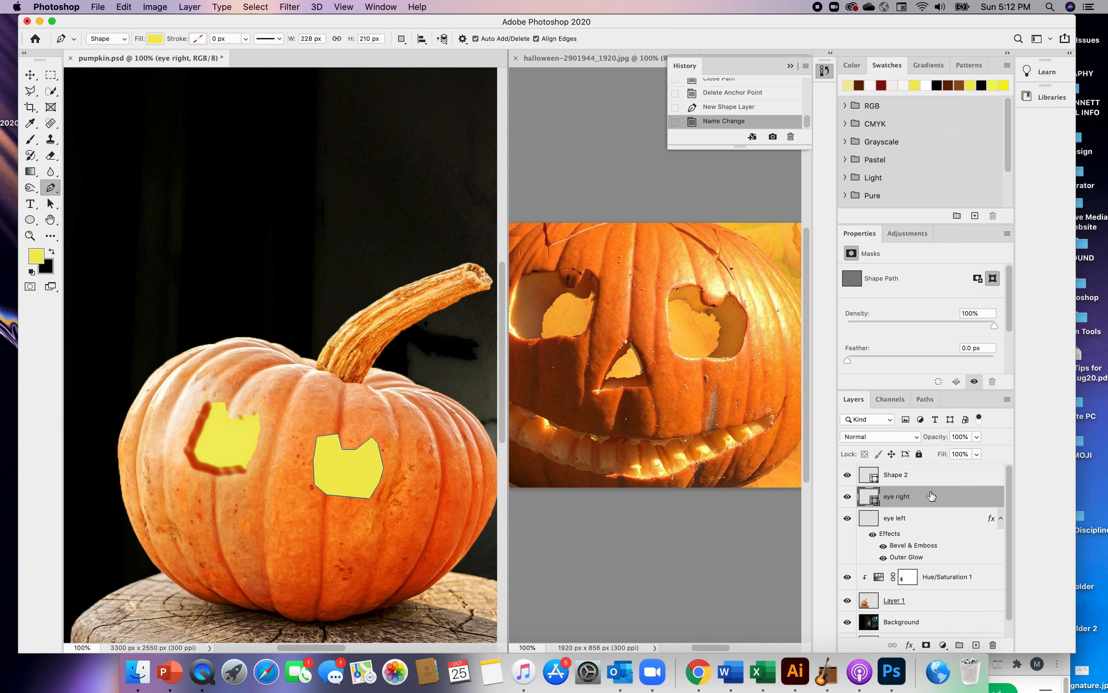
Rasterize the "eye right" layer and apply a Ripple distortion with amount 98% and size Large
{"action": "left_click", "coordinate": [290, 7]}
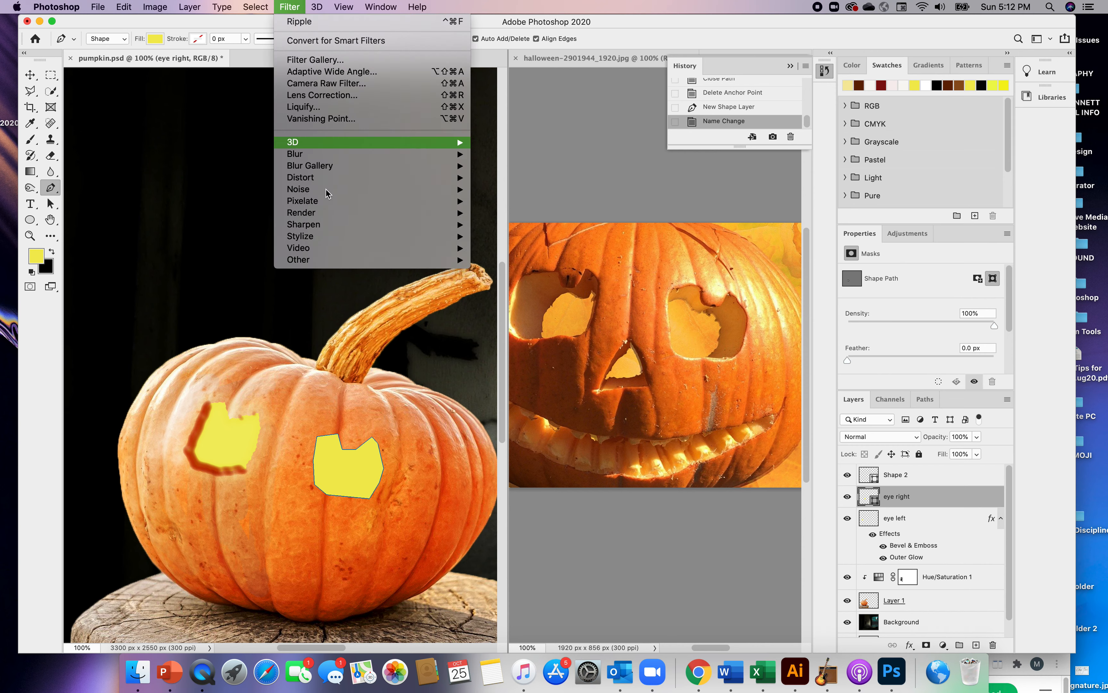
{"action": "mouse_move", "coordinate": [316, 202]}
{"action": "mouse_move", "coordinate": [312, 182]}
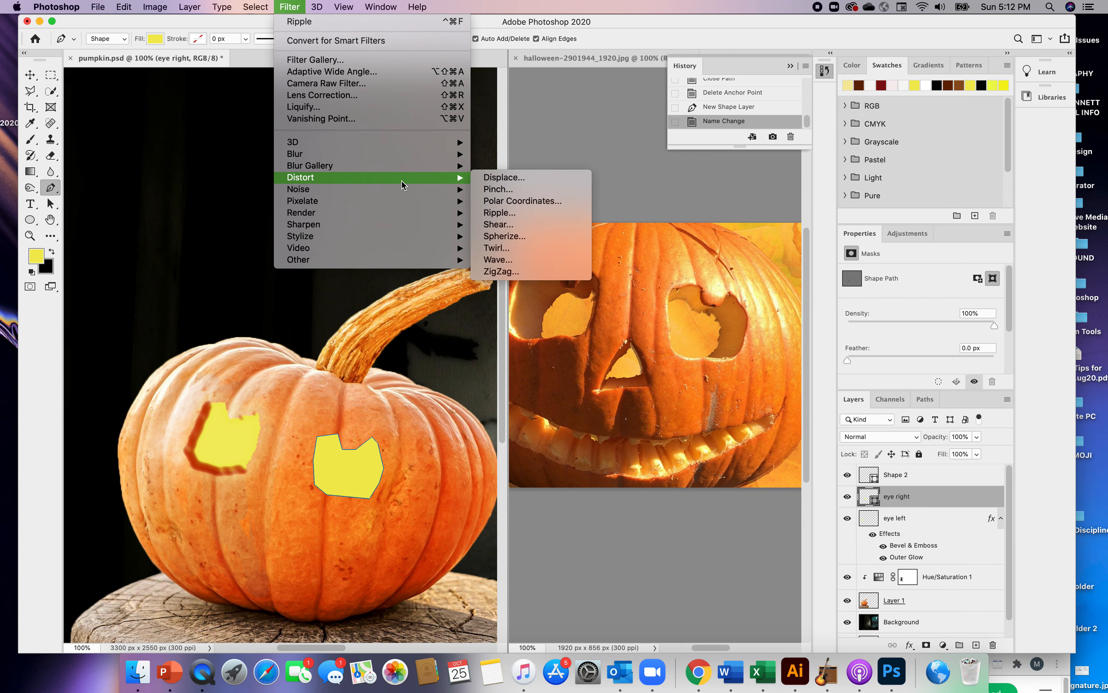
{"action": "left_click", "coordinate": [502, 212]}
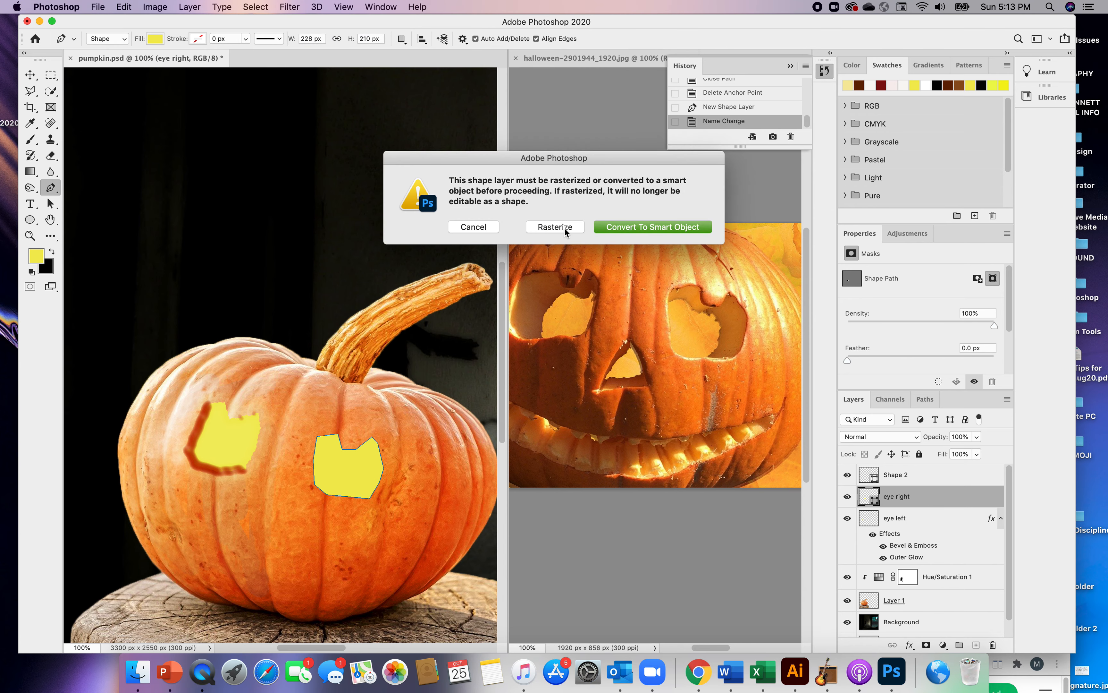
{"action": "left_click", "coordinate": [565, 228]}
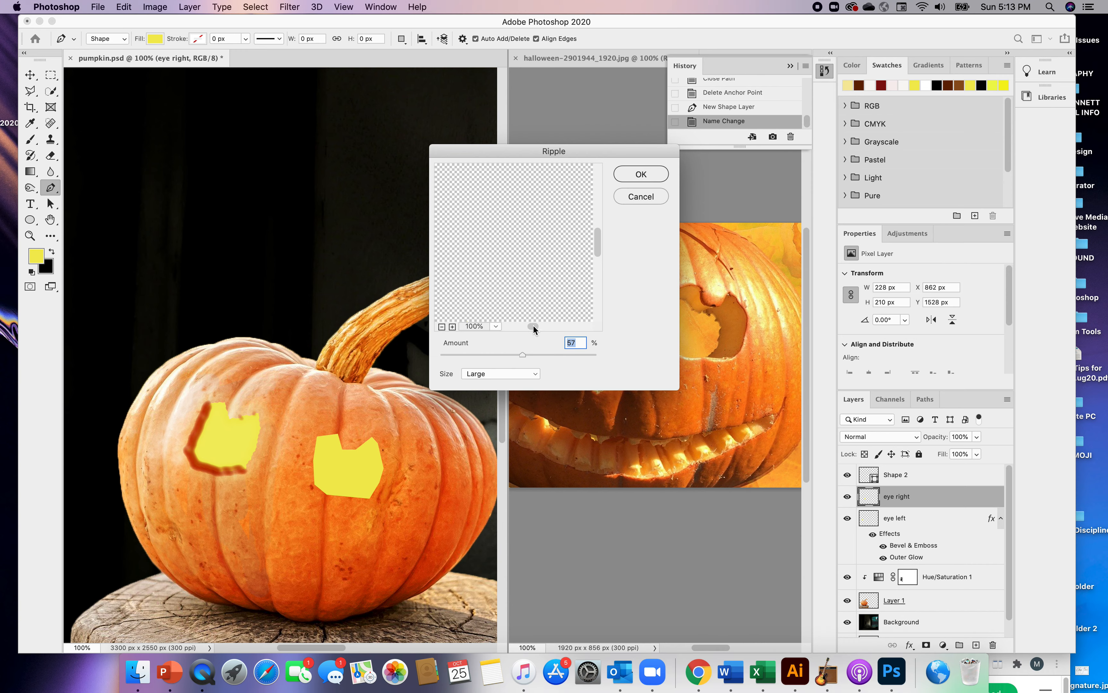
{"action": "left_click_drag", "start_coordinate": [598, 247], "coordinate": [598, 262]}
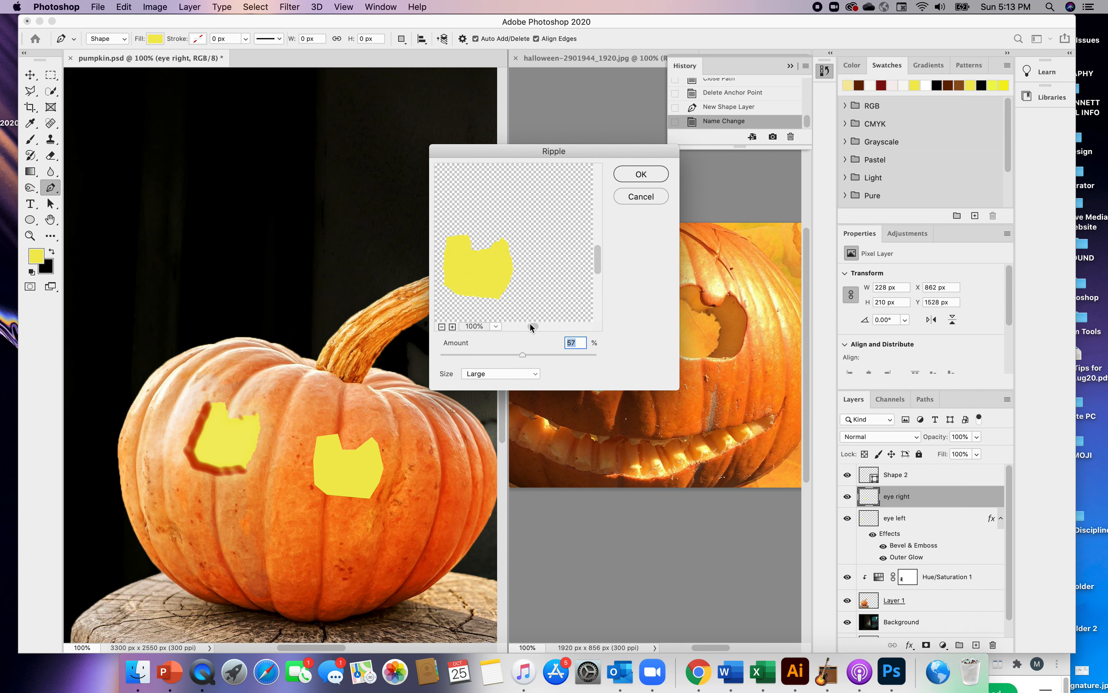
{"action": "left_click_drag", "start_coordinate": [533, 325], "coordinate": [531, 326]}
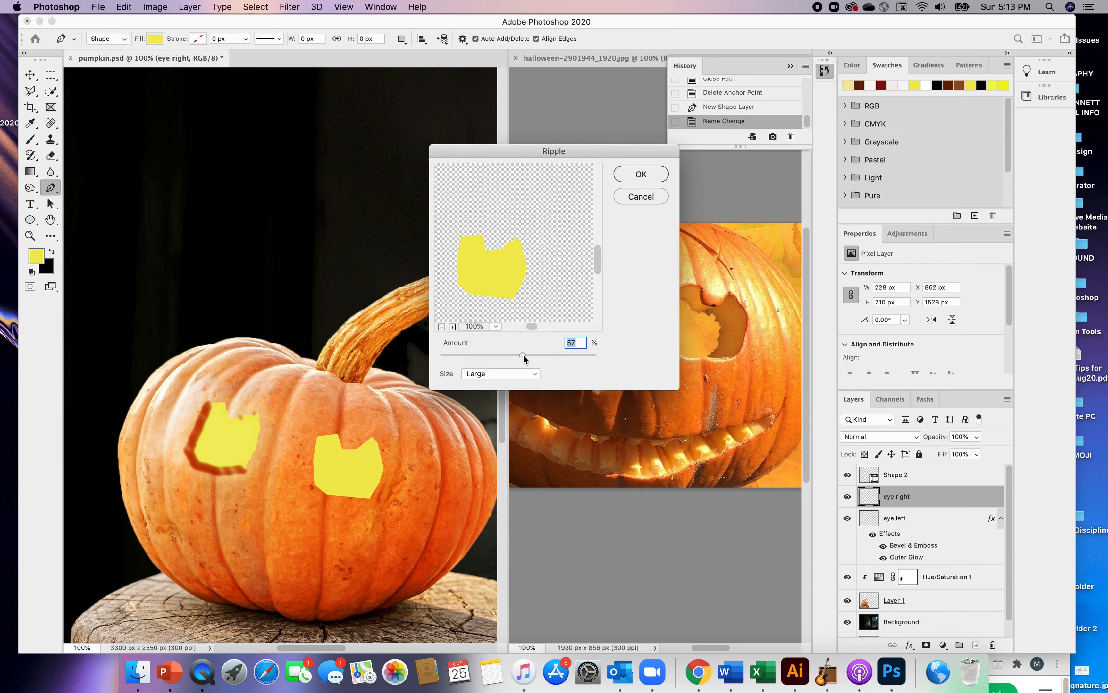
{"action": "mouse_move", "coordinate": [525, 355]}
{"action": "left_mouse_down"}
{"action": "mouse_move", "coordinate": [536, 353]}
{"action": "mouse_move", "coordinate": [526, 355]}
{"action": "left_mouse_up"}
{"action": "left_click_drag", "start_coordinate": [526, 355], "coordinate": [527, 356]}
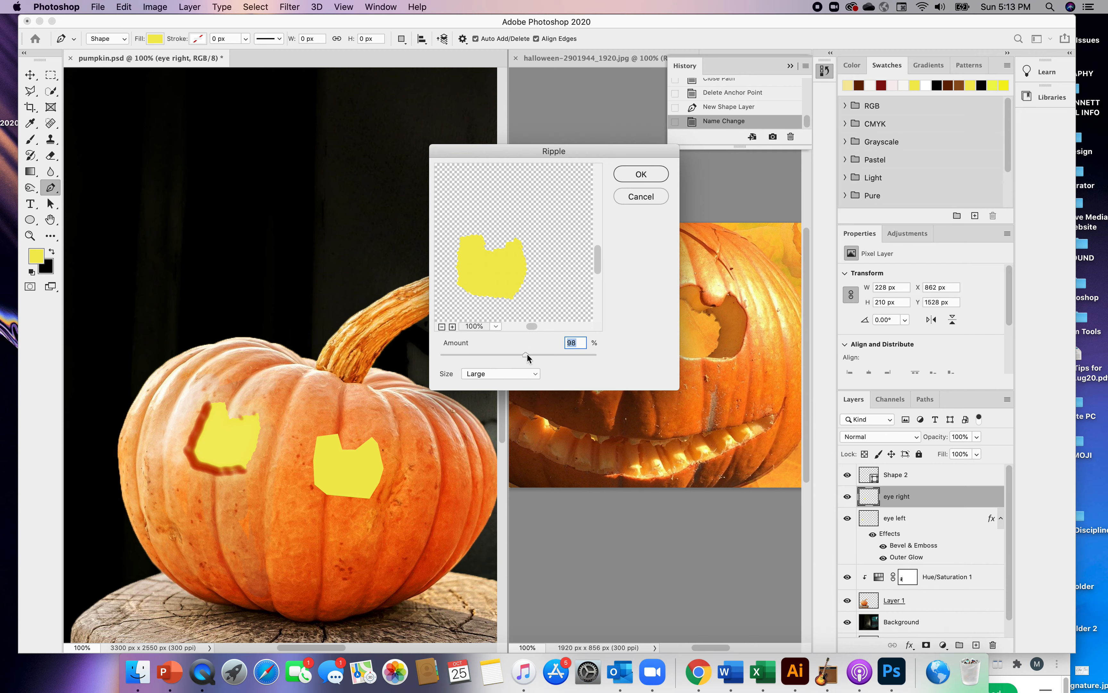
{"action": "left_click", "coordinate": [640, 177]}
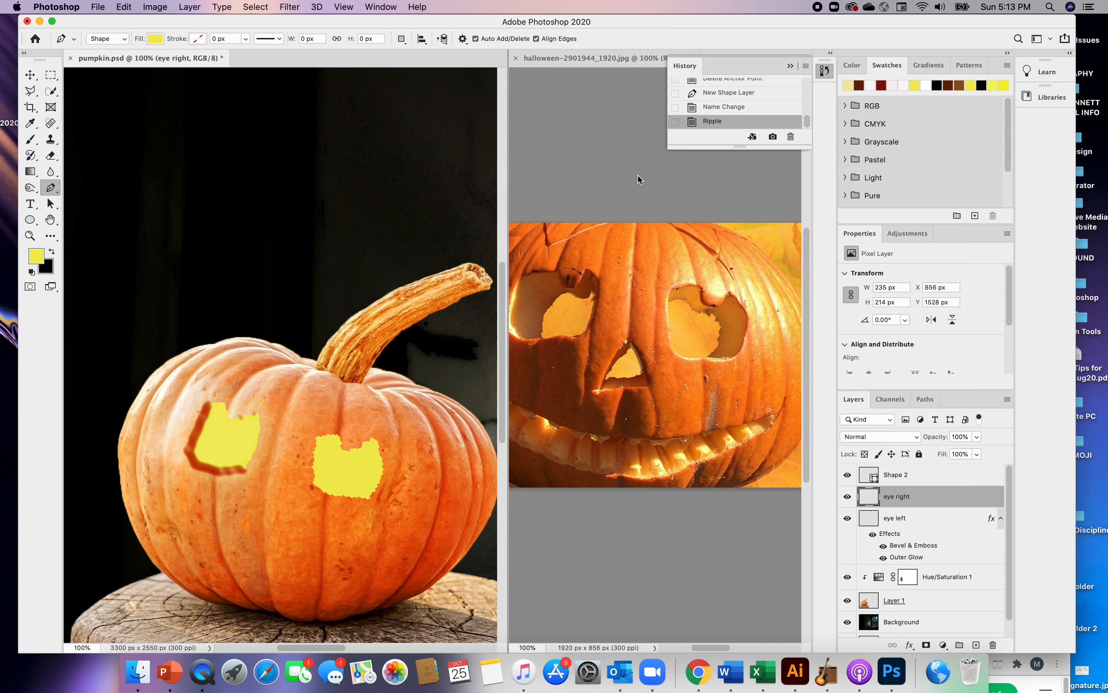
Revert the "eye right" layer to the history state before the Ripple filter
{"action": "double_click", "coordinate": [890, 497]}
{"action": "left_click", "coordinate": [709, 121]}
{"action": "left_click", "coordinate": [694, 110]}
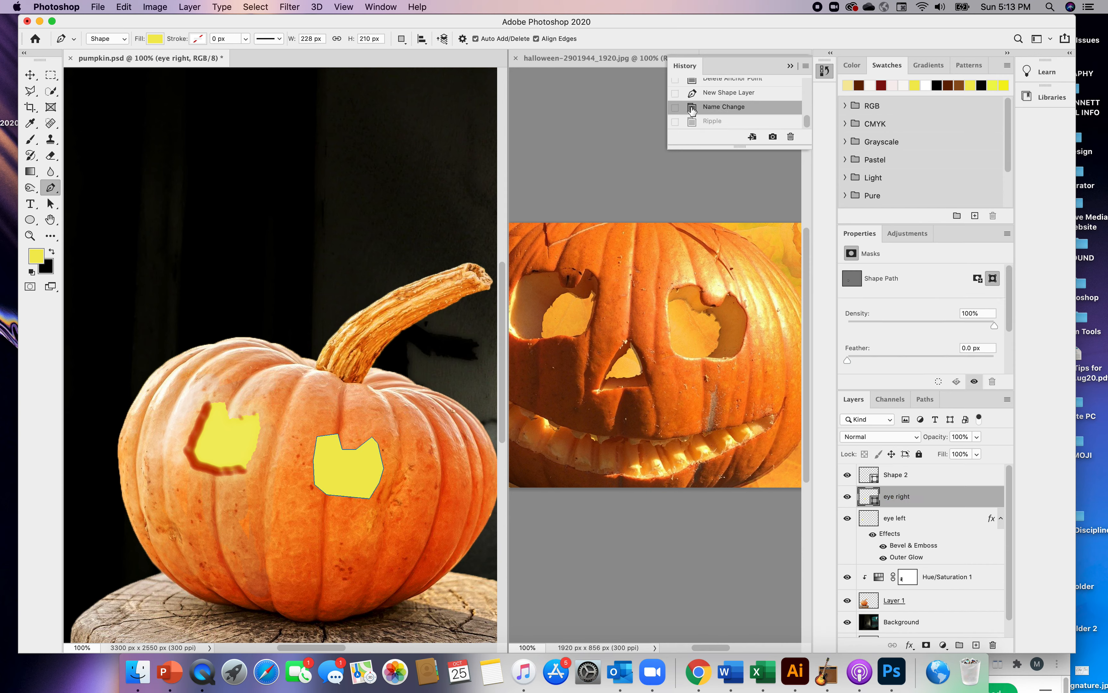
Rasterize the "eye right" layer and apply a Large Ripple distortion with an amount lower than 98%
{"action": "left_click", "coordinate": [290, 6]}
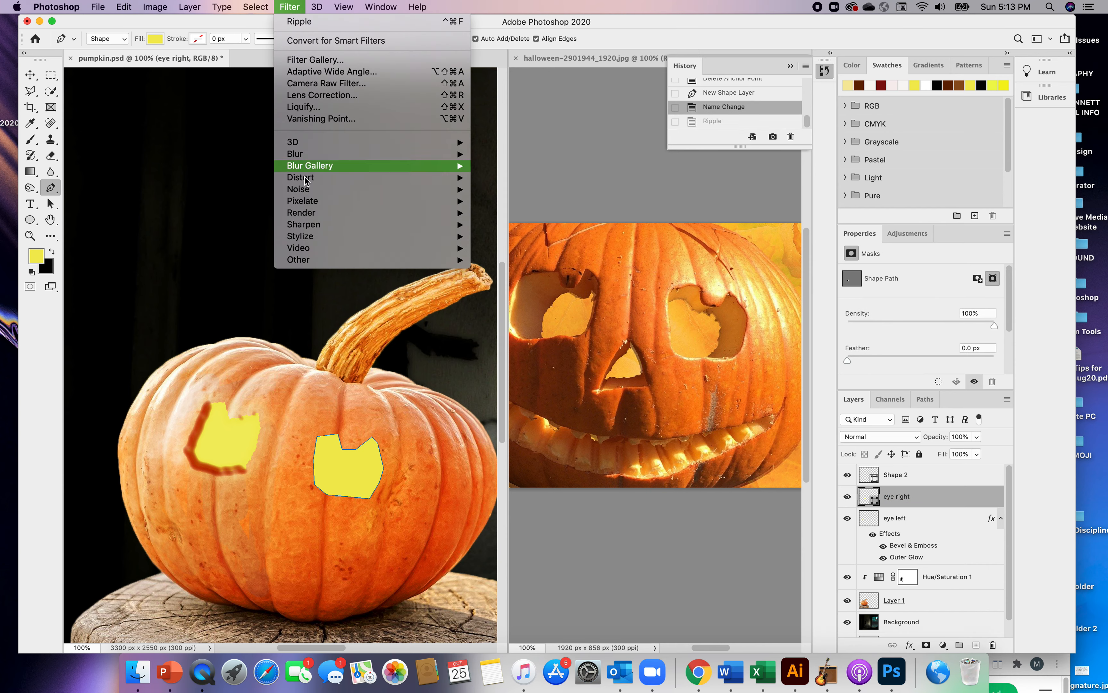
{"action": "mouse_move", "coordinate": [308, 181]}
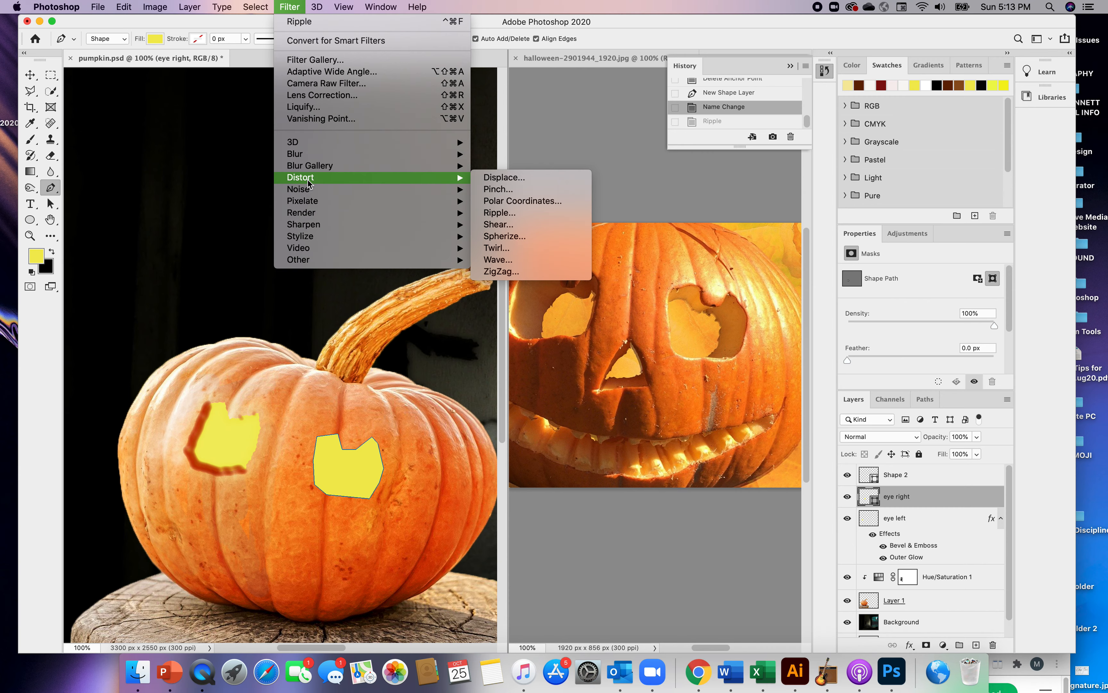
{"action": "left_click", "coordinate": [501, 214]}
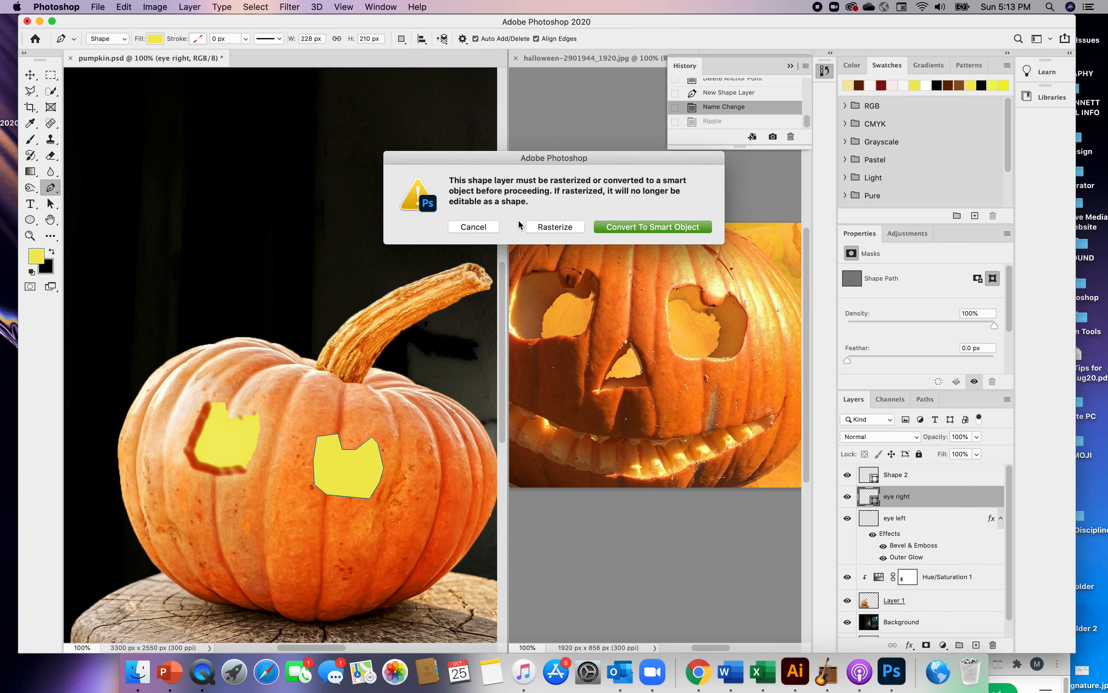
{"action": "left_click", "coordinate": [555, 227]}
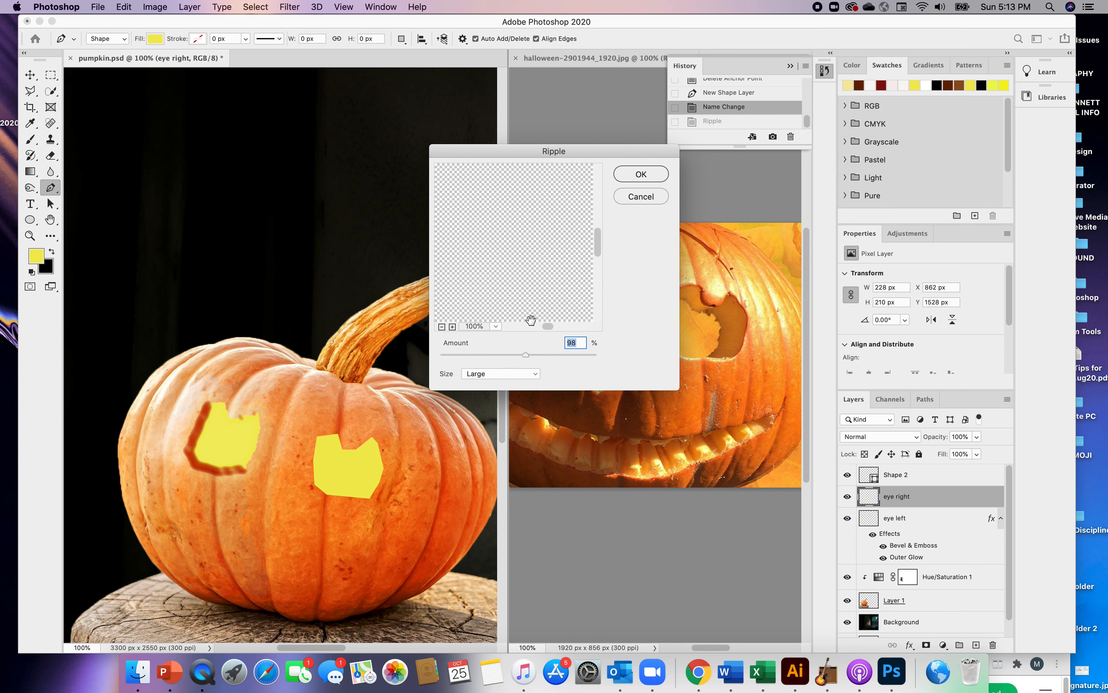
{"action": "left_click_drag", "start_coordinate": [526, 354], "coordinate": [523, 354]}
{"action": "left_click_drag", "start_coordinate": [523, 354], "coordinate": [524, 354]}
{"action": "left_click", "coordinate": [640, 174]}
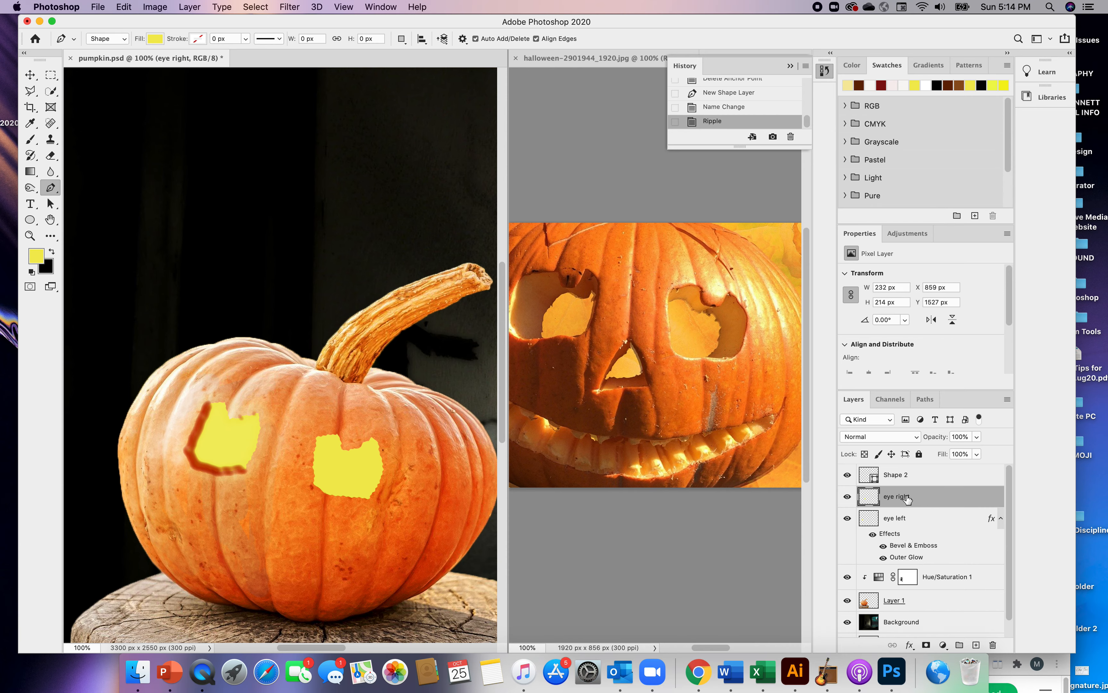
Enable Bevel & Emboss on the "eye right" layer, compare both directions, and keep Down
{"action": "double_click", "coordinate": [921, 496]}
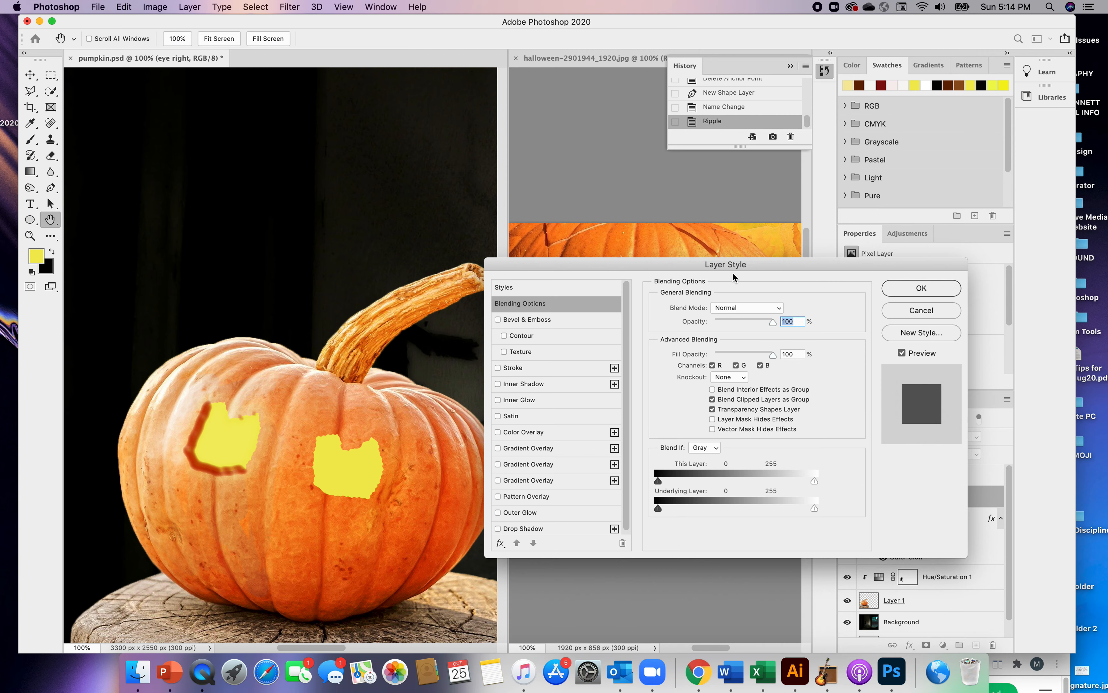
{"action": "left_click", "coordinate": [497, 319]}
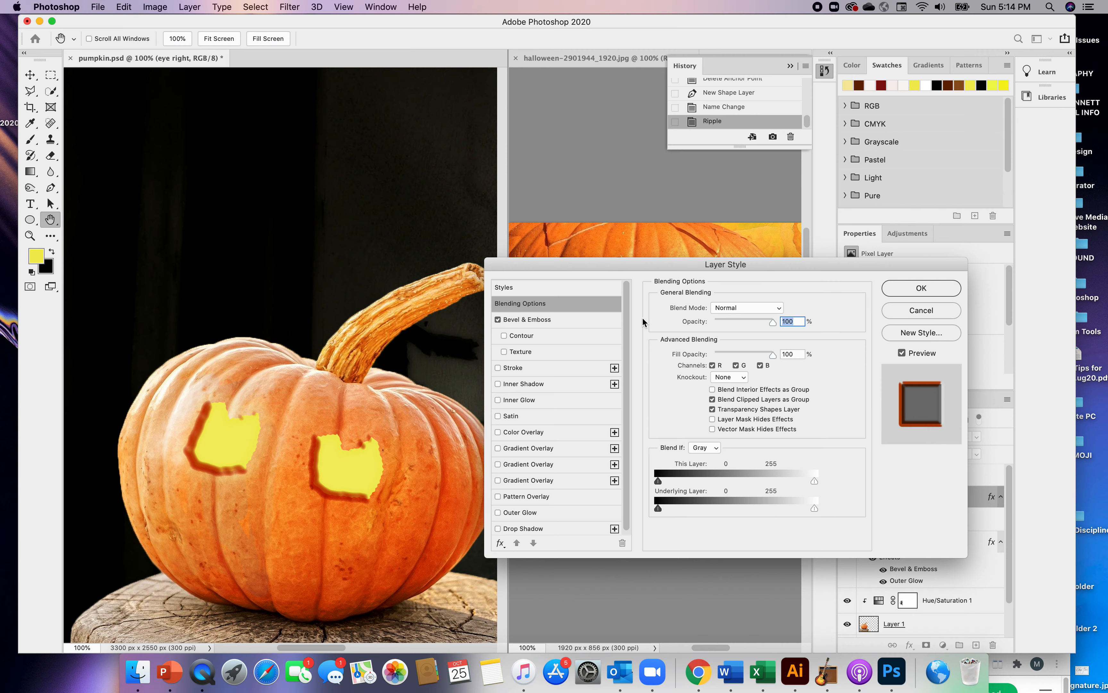
{"action": "left_click", "coordinate": [535, 322]}
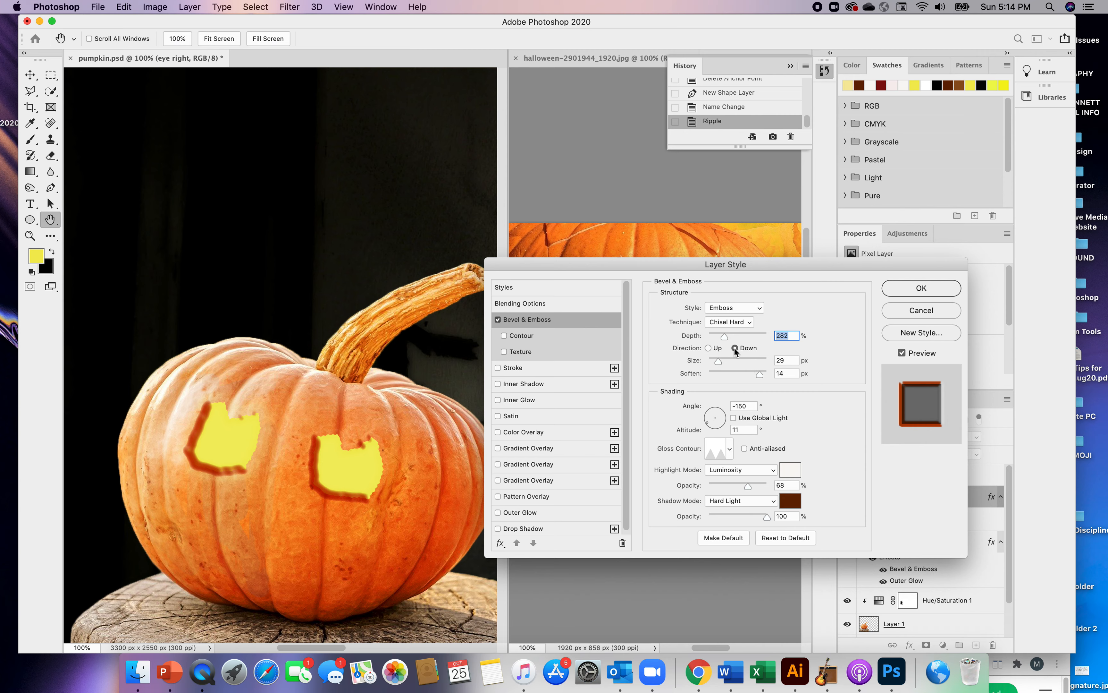
{"action": "left_click", "coordinate": [708, 348]}
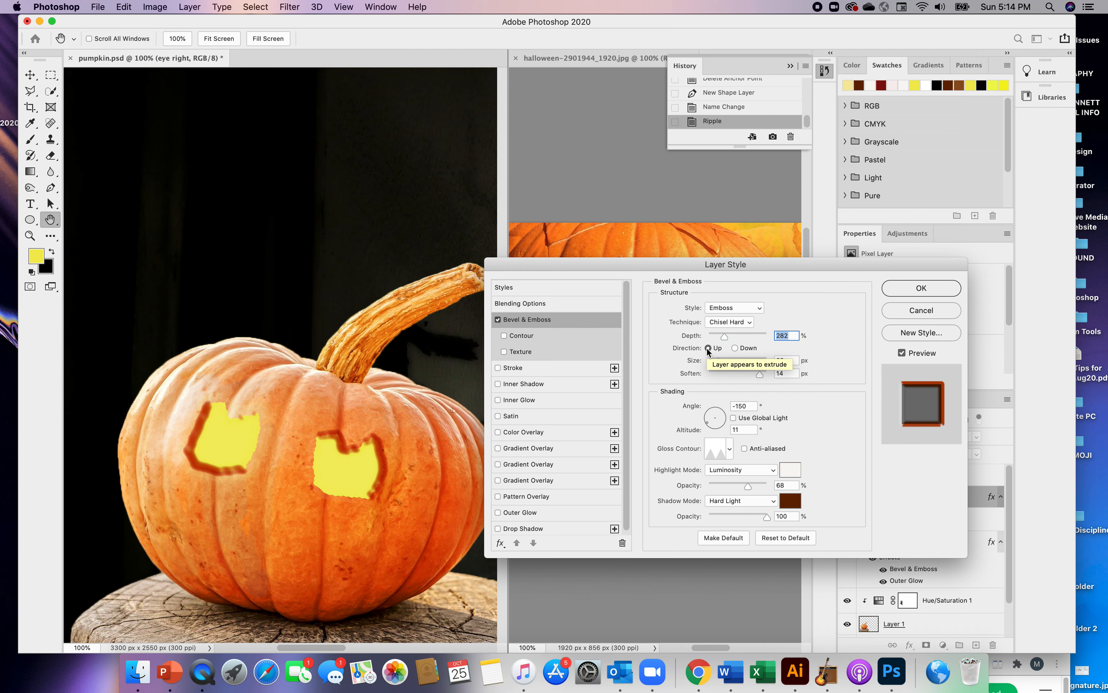
{"action": "left_click", "coordinate": [735, 349]}
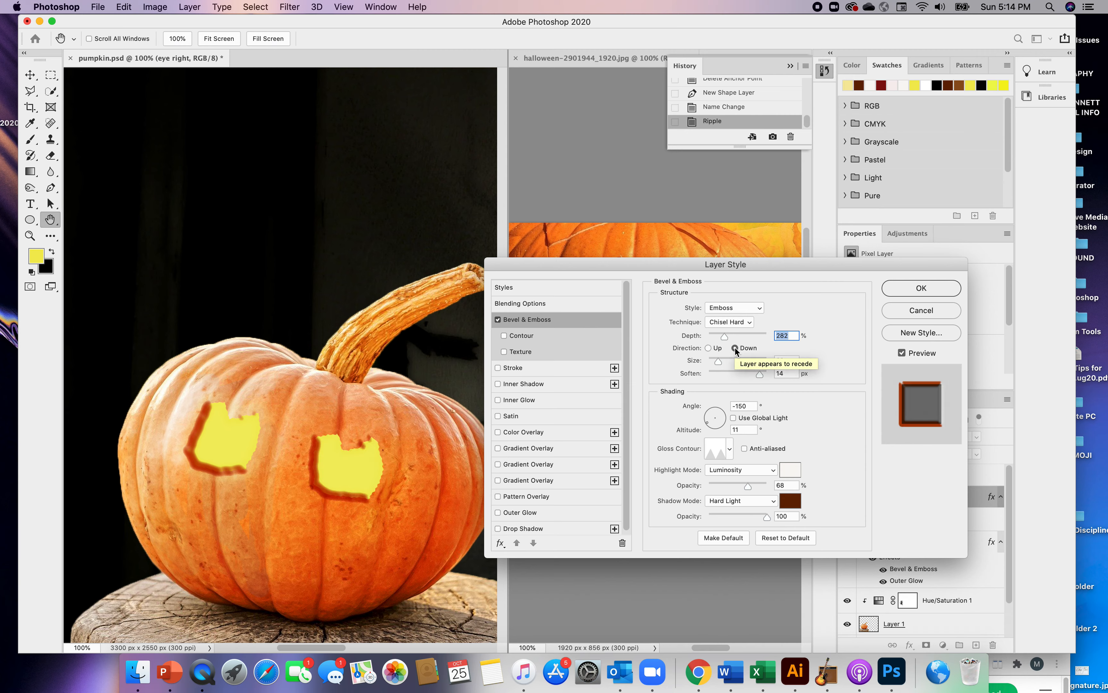
Set the right eye's bevel shading angle to -85° with altitude 11°, and enable its Outer Glow effect
{"action": "mouse_move", "coordinate": [706, 425]}
{"action": "left_mouse_down"}
{"action": "mouse_move", "coordinate": [726, 422]}
{"action": "mouse_move", "coordinate": [714, 429]}
{"action": "left_mouse_up"}
{"action": "key", "text": "Up"}
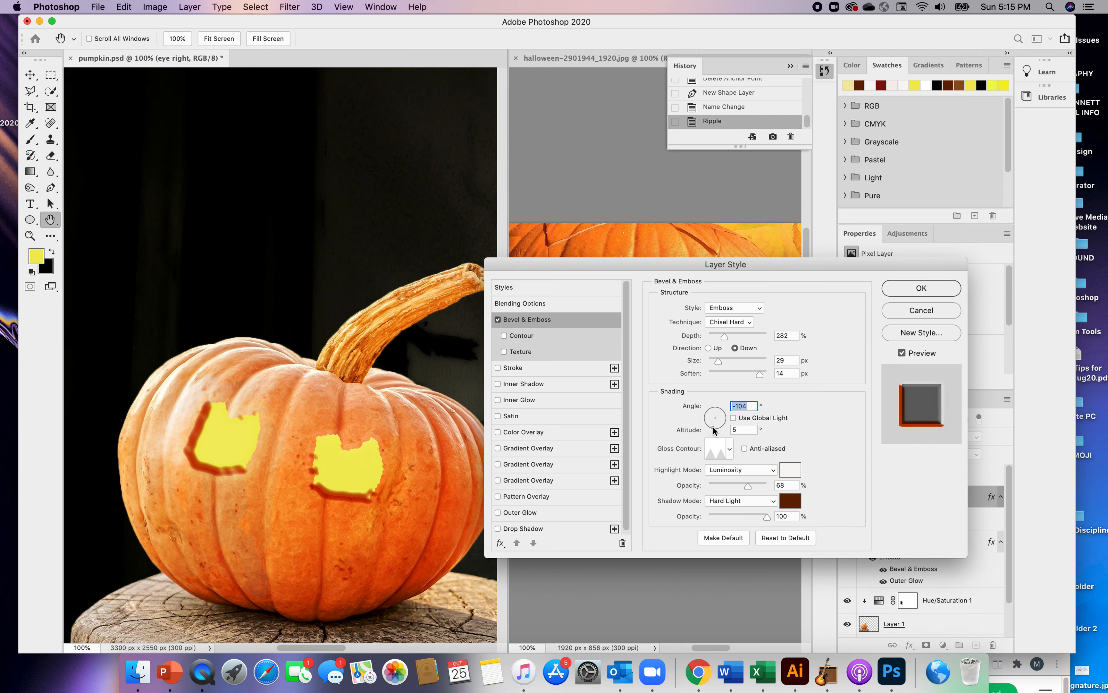
{"action": "left_click_drag", "start_coordinate": [714, 431], "coordinate": [717, 430]}
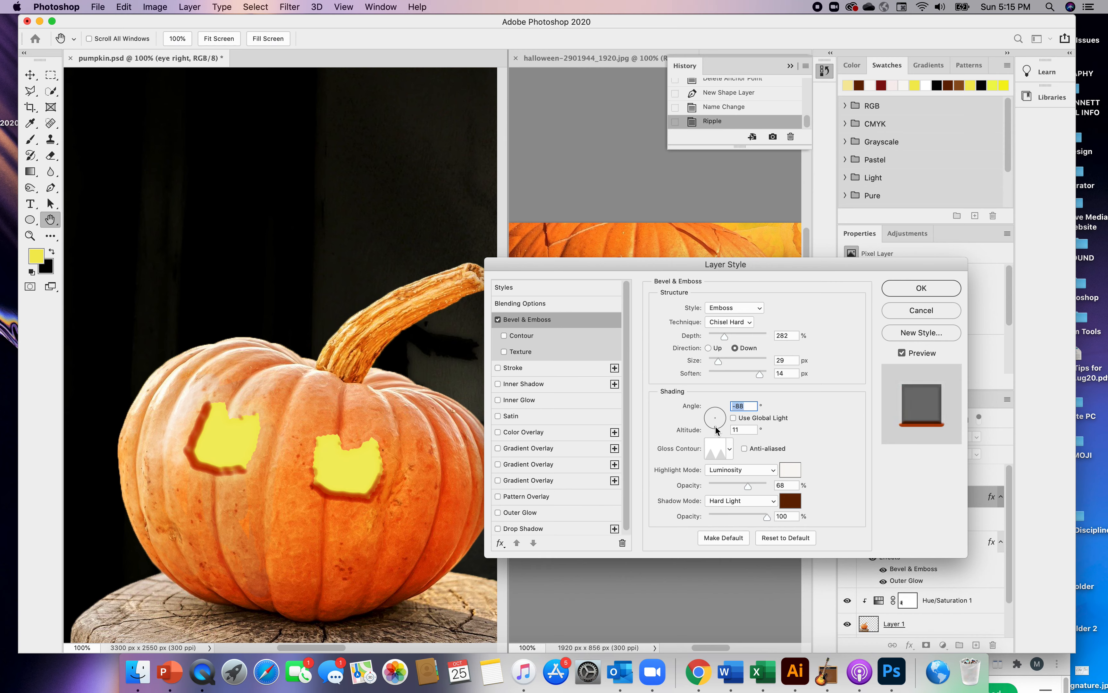
{"action": "left_click_drag", "start_coordinate": [715, 426], "coordinate": [716, 427]}
{"action": "left_click", "coordinate": [499, 512]}
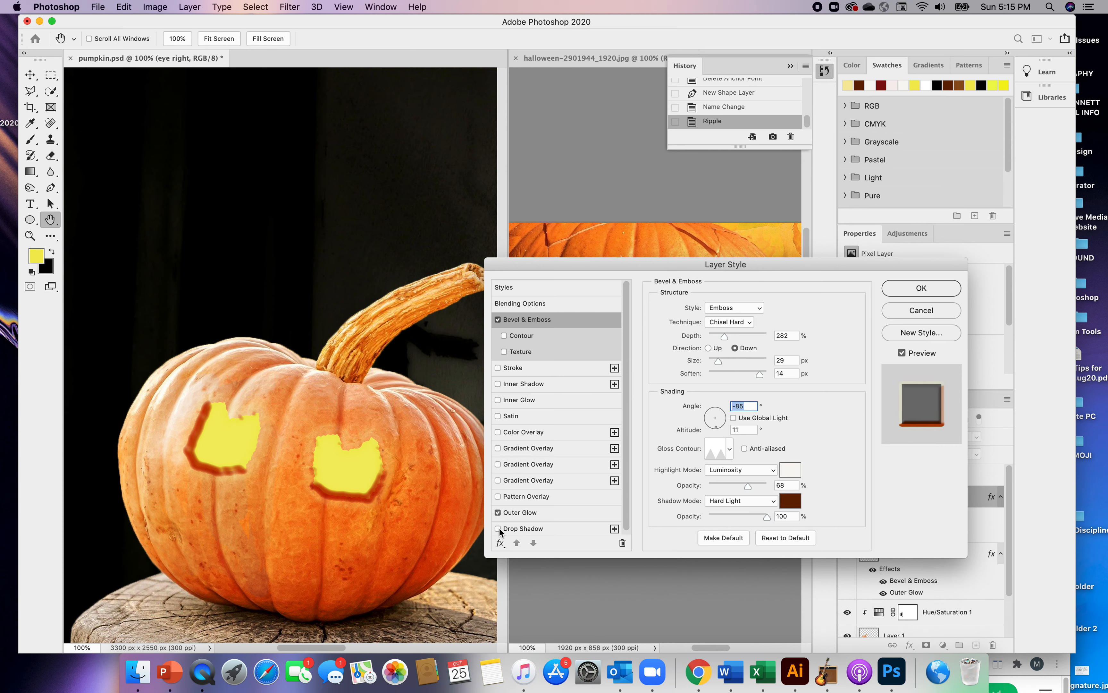
Enable Drop Shadow and Gradient Overlay on the "eye right" layer, and open the first Gradient Overlay's settings
{"action": "left_click", "coordinate": [498, 528]}
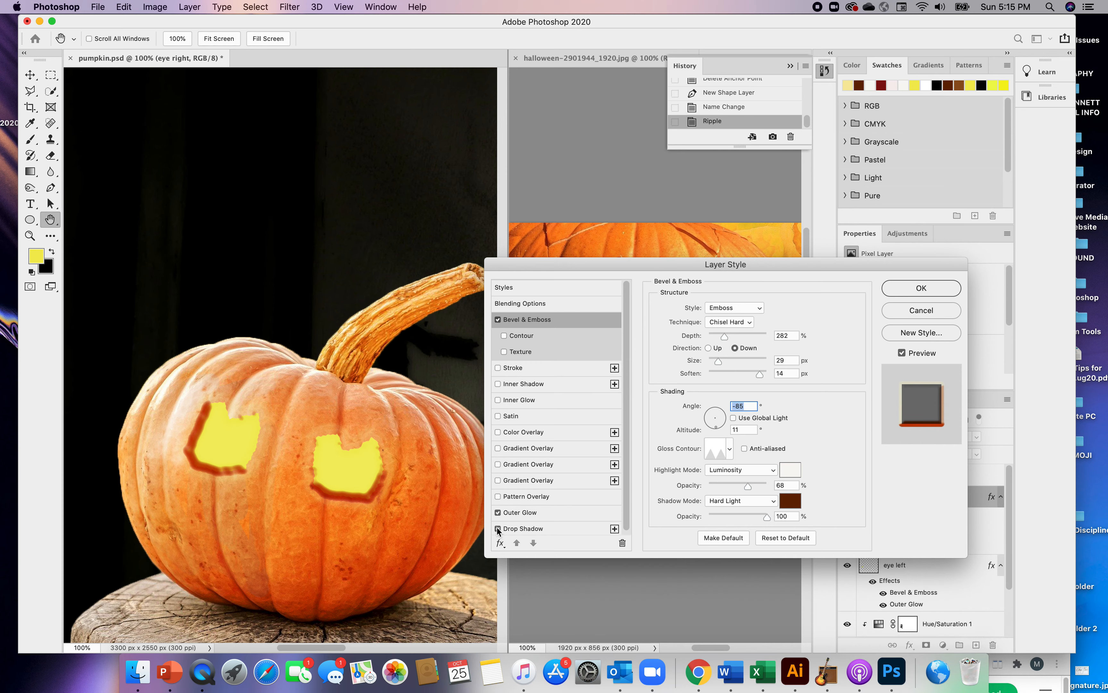
{"action": "left_click", "coordinate": [499, 529]}
{"action": "left_click", "coordinate": [498, 448]}
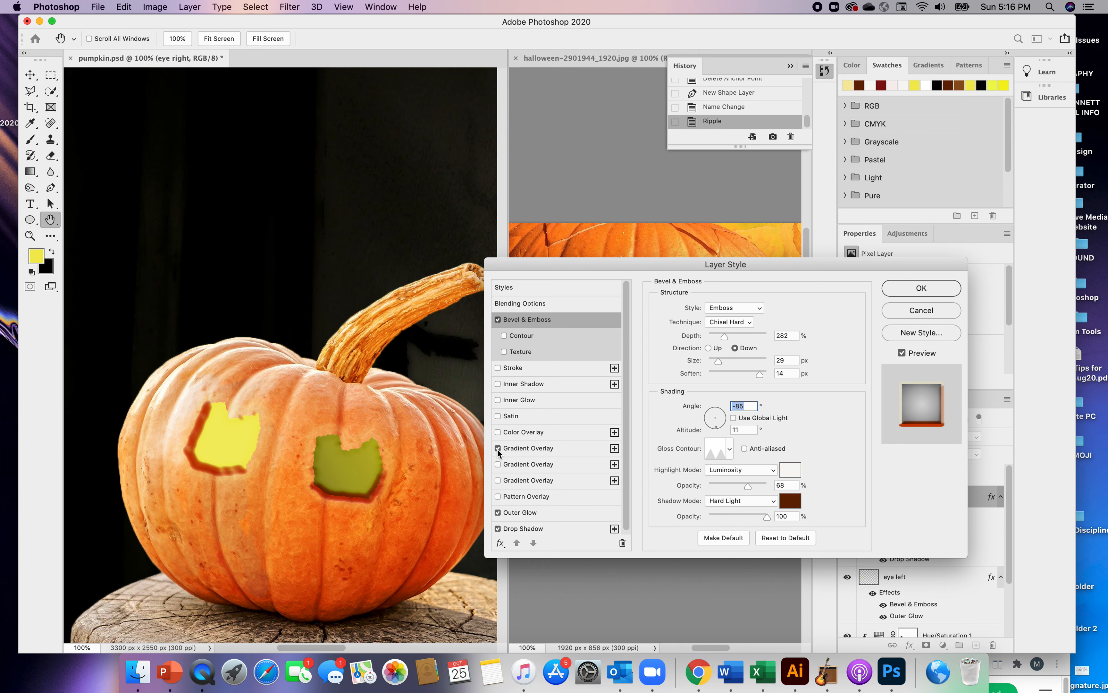
{"action": "left_click", "coordinate": [516, 449]}
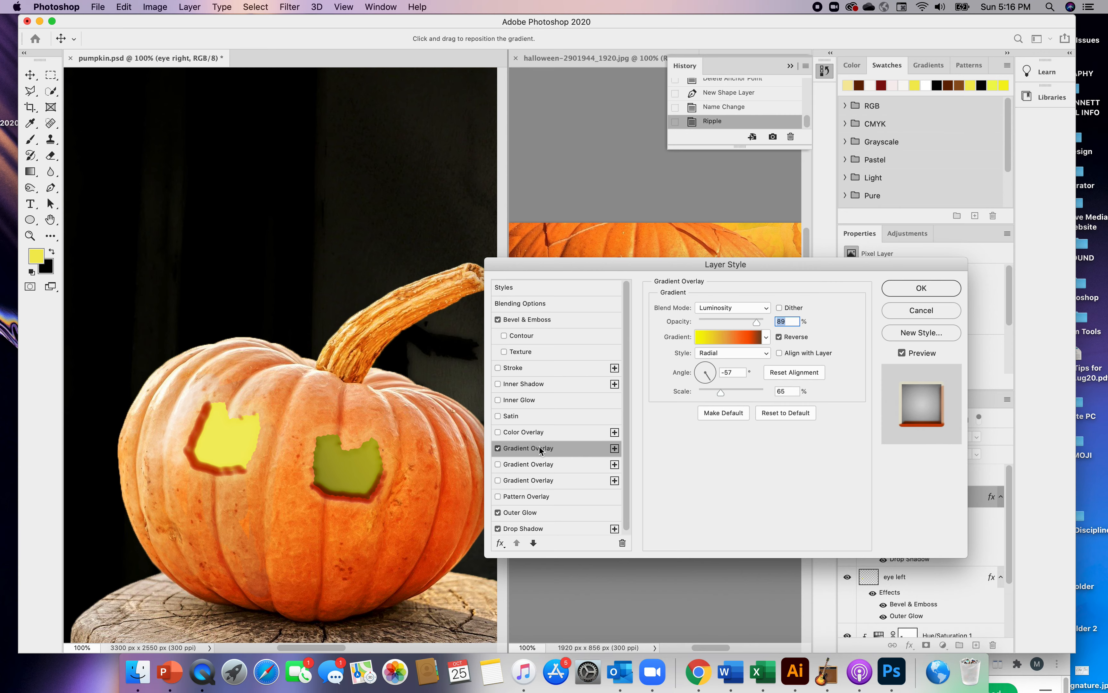
Rework the overlay gradient: drop the brown stop, place red-orange at 3%, orange at 36% and yellow at 74%, and add a stop at 95%
{"action": "left_click", "coordinate": [725, 340]}
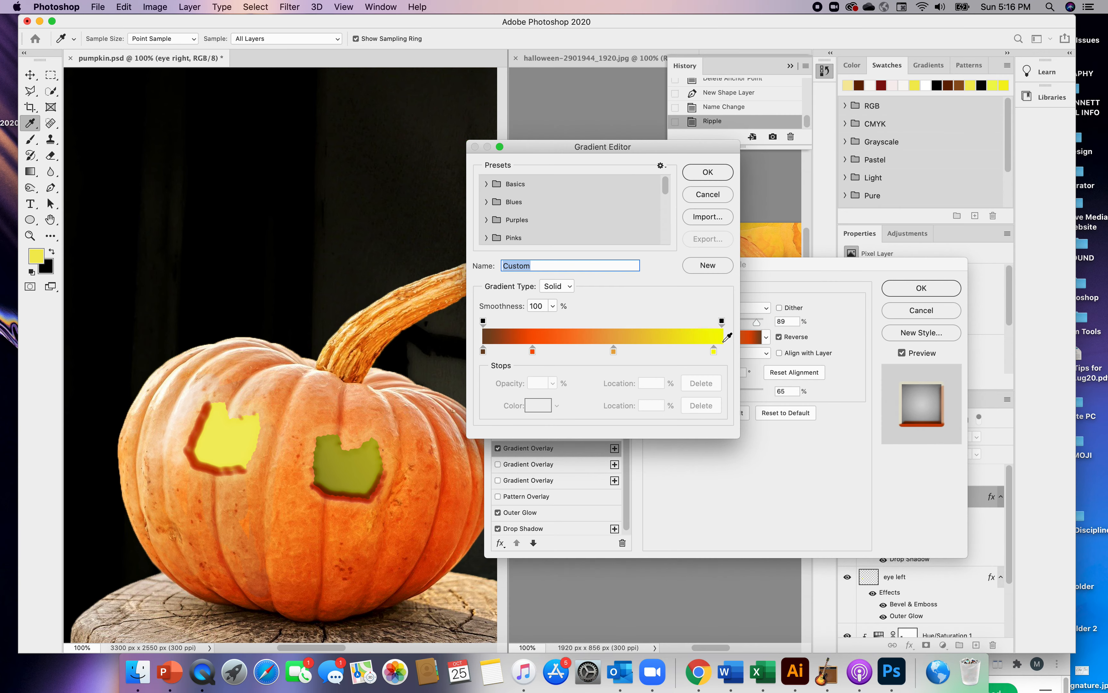
{"action": "mouse_move", "coordinate": [483, 351]}
{"action": "left_mouse_down"}
{"action": "mouse_move", "coordinate": [481, 376]}
{"action": "mouse_move", "coordinate": [531, 352]}
{"action": "mouse_move", "coordinate": [492, 355]}
{"action": "mouse_move", "coordinate": [487, 372]}
{"action": "mouse_move", "coordinate": [489, 353]}
{"action": "left_mouse_up"}
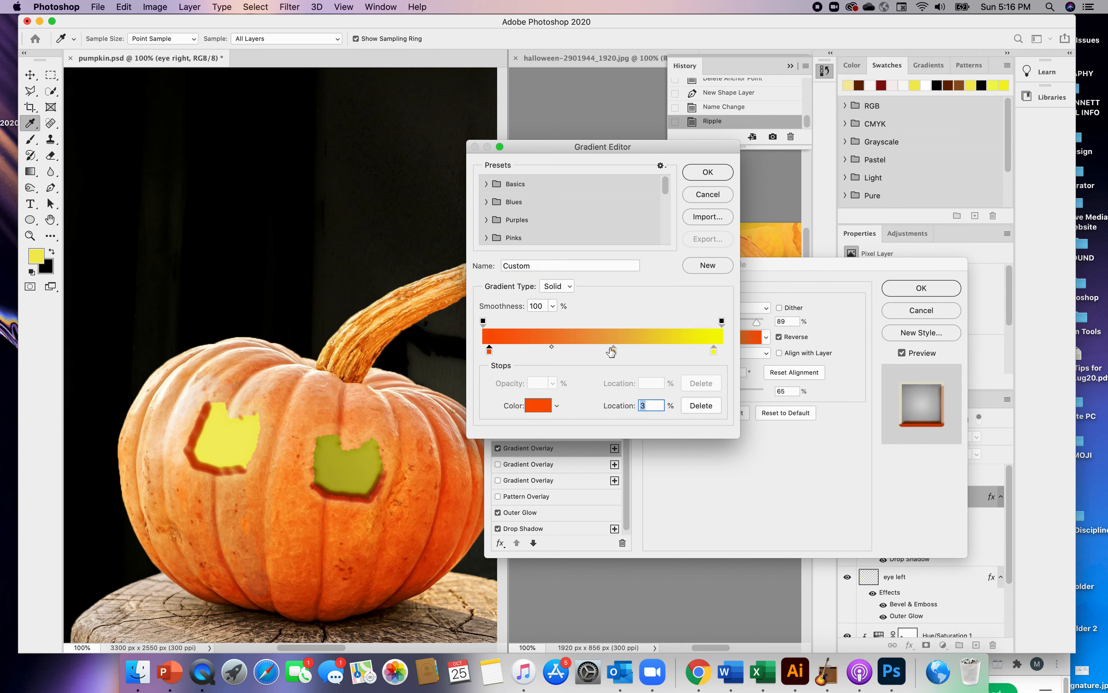
{"action": "left_click_drag", "start_coordinate": [612, 346], "coordinate": [569, 346]}
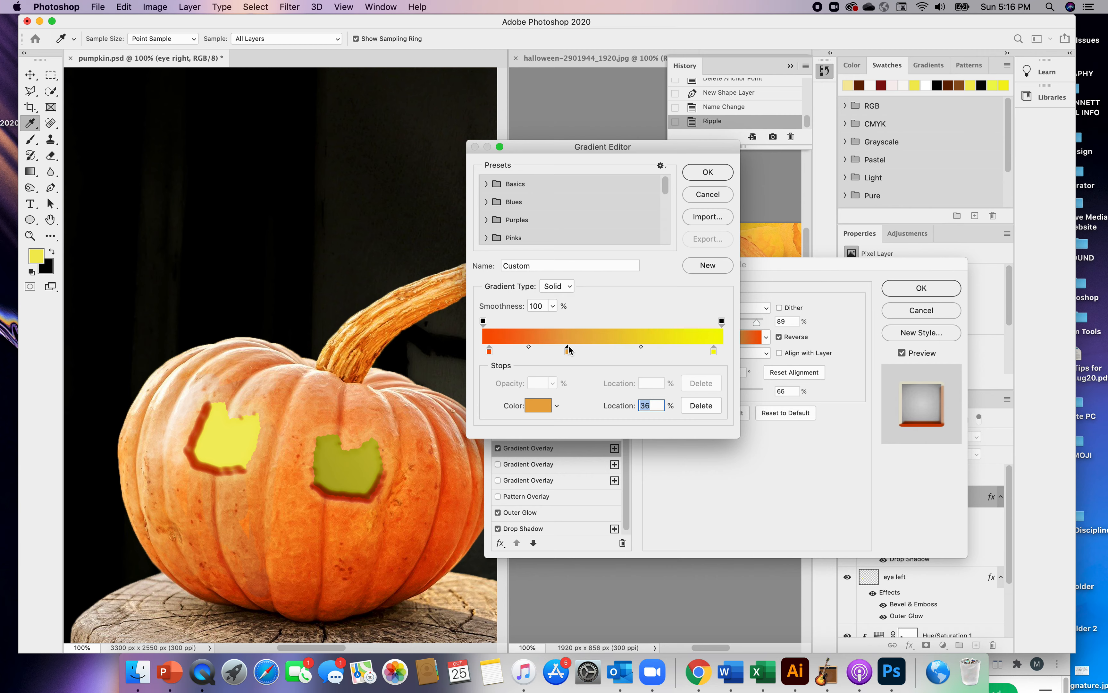
{"action": "left_click_drag", "start_coordinate": [713, 351], "coordinate": [662, 353]}
{"action": "left_click", "coordinate": [710, 351]}
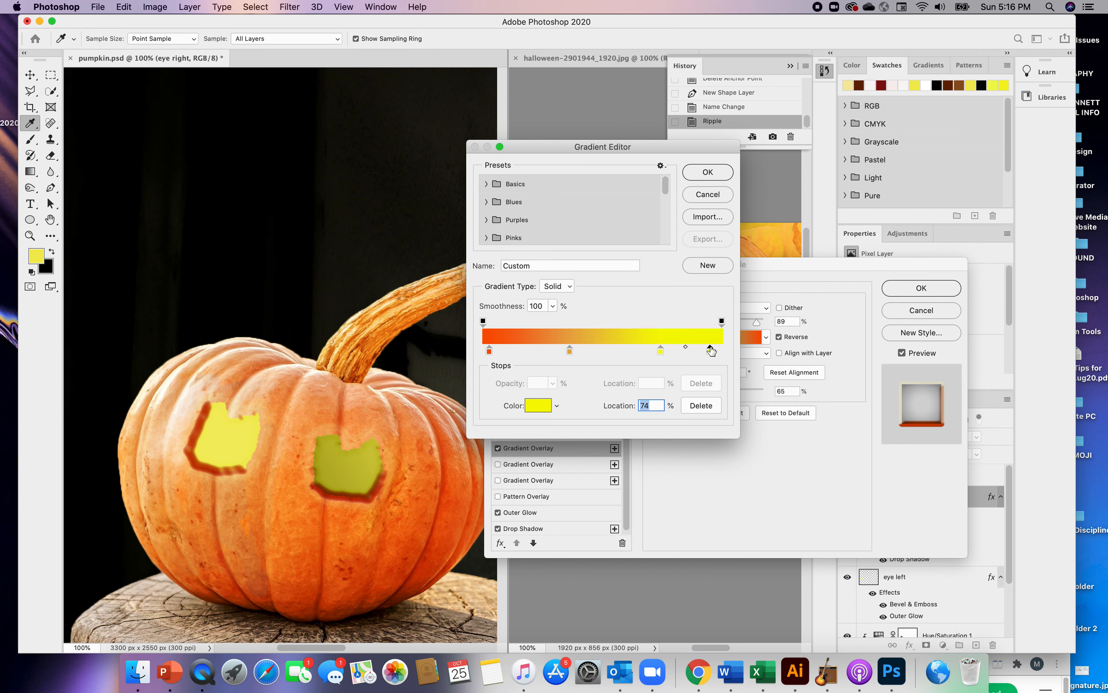
Color the gradient's 95% stop off-white (RGB 245, 245, 241), save the gradient as a new preset, and apply it
{"action": "left_click", "coordinate": [539, 408]}
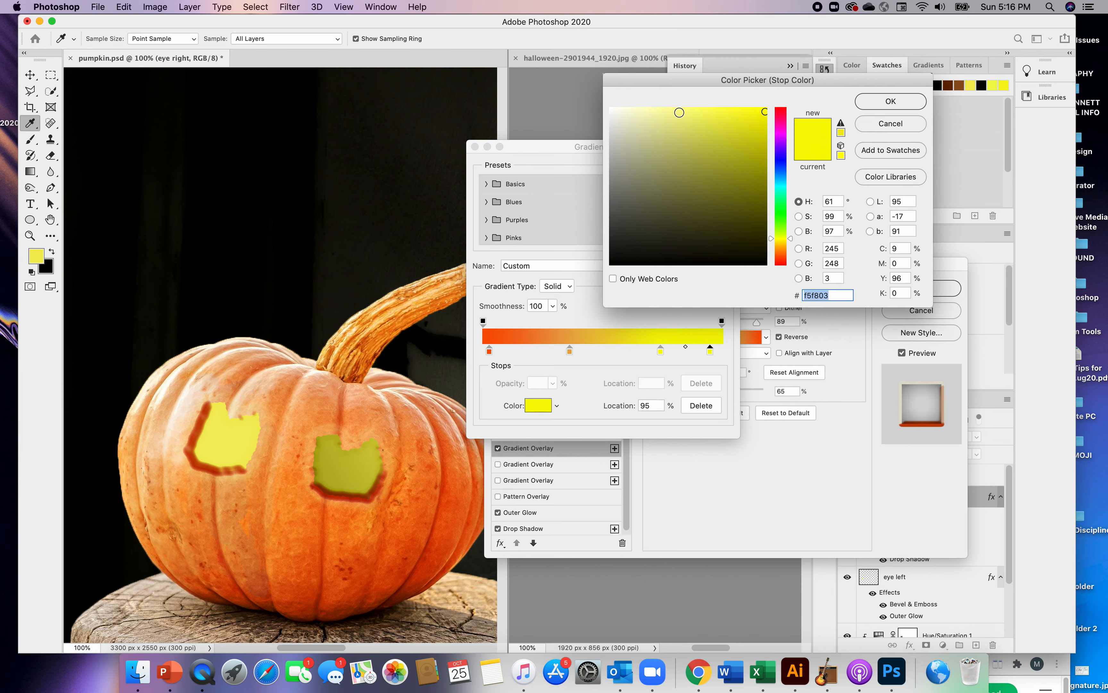
{"action": "left_click", "coordinate": [610, 110]}
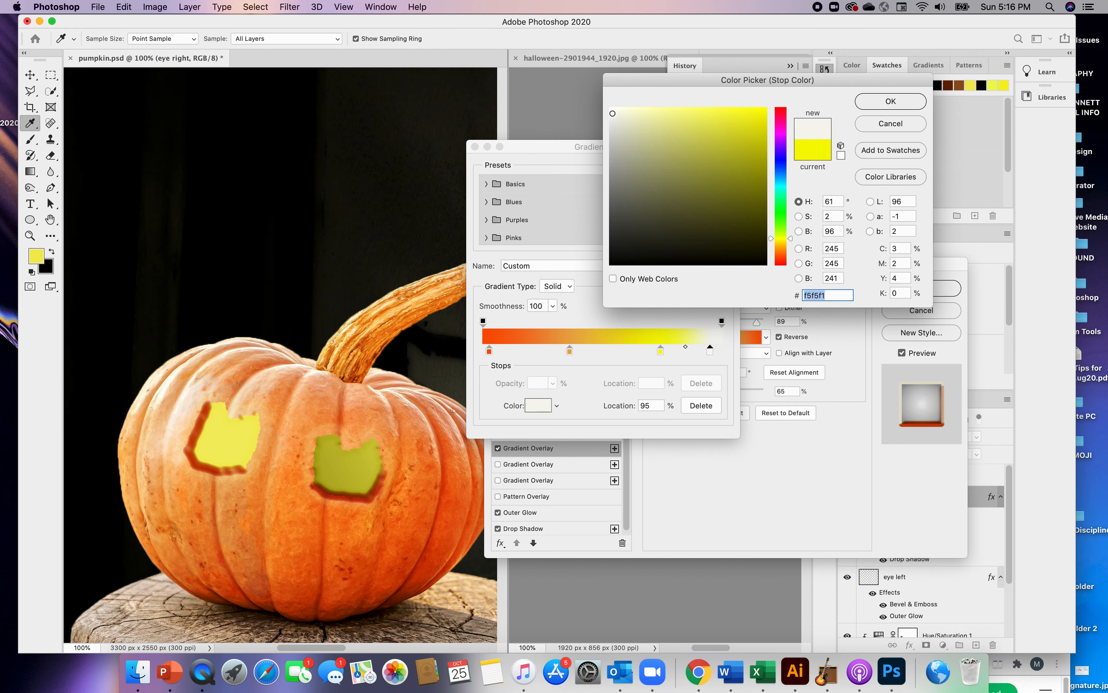
{"action": "left_click", "coordinate": [891, 103]}
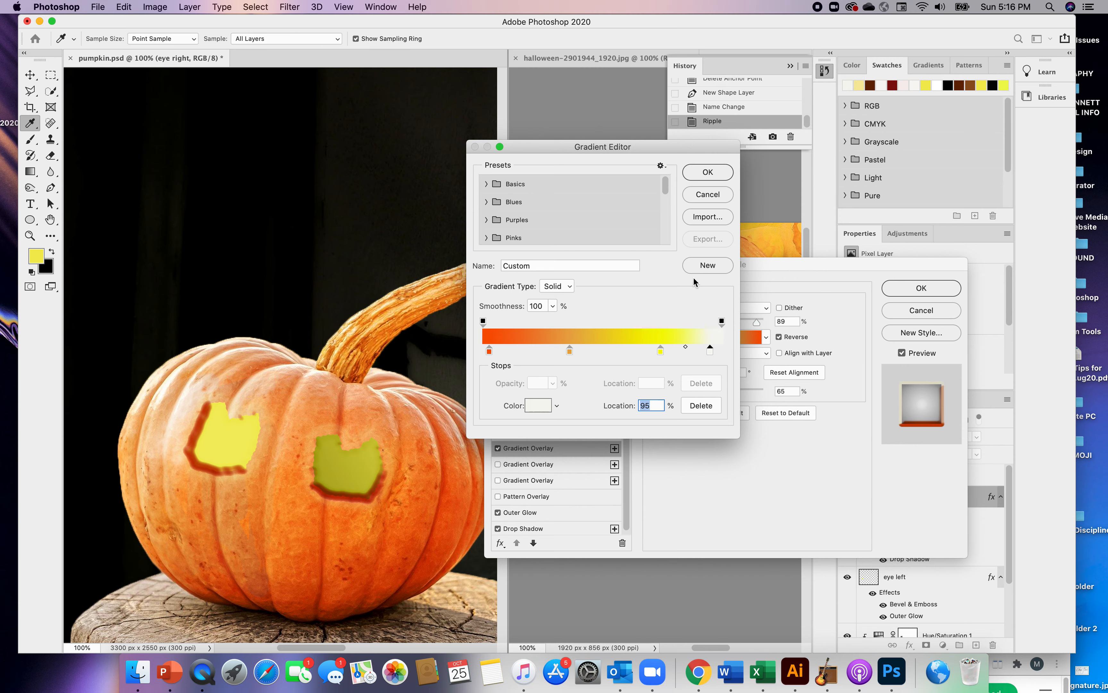
{"action": "left_click", "coordinate": [707, 265]}
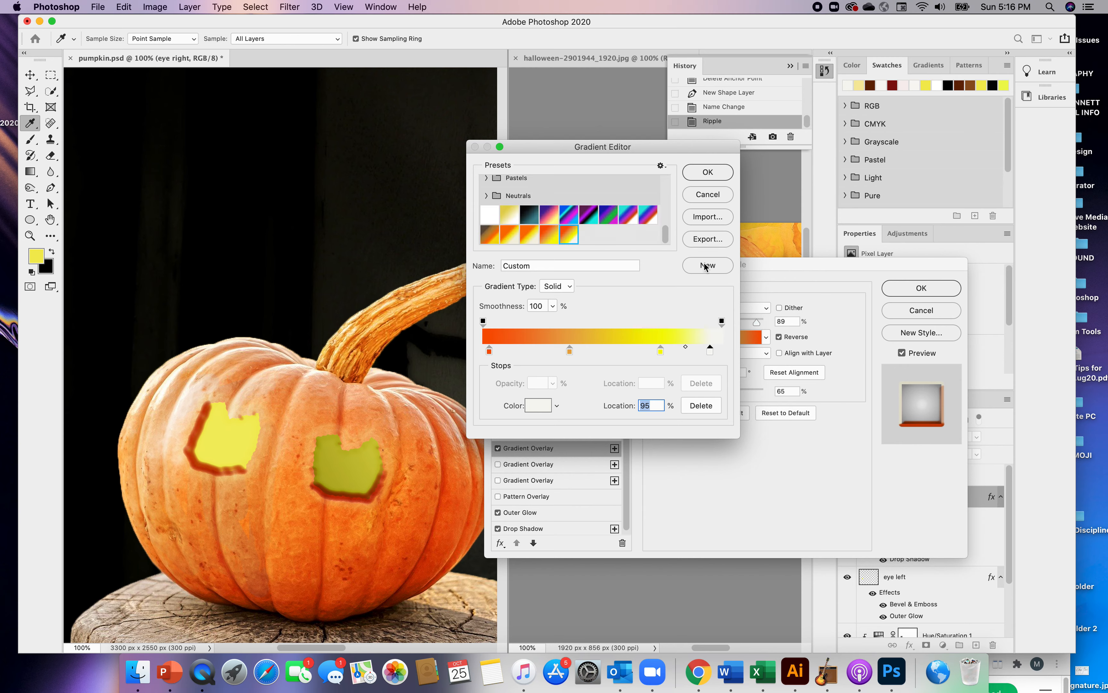
{"action": "left_click", "coordinate": [701, 173]}
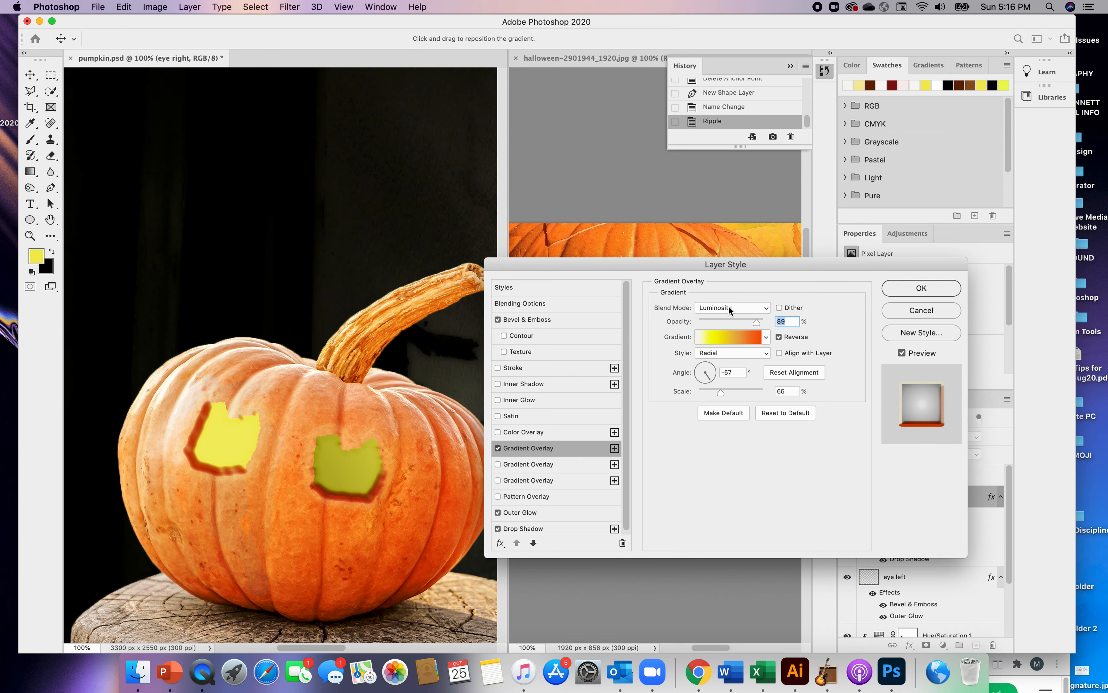
Try the Normal, Dissolve, Darken and Multiply blend modes on the right eye's gradient overlay
{"action": "left_click", "coordinate": [767, 309]}
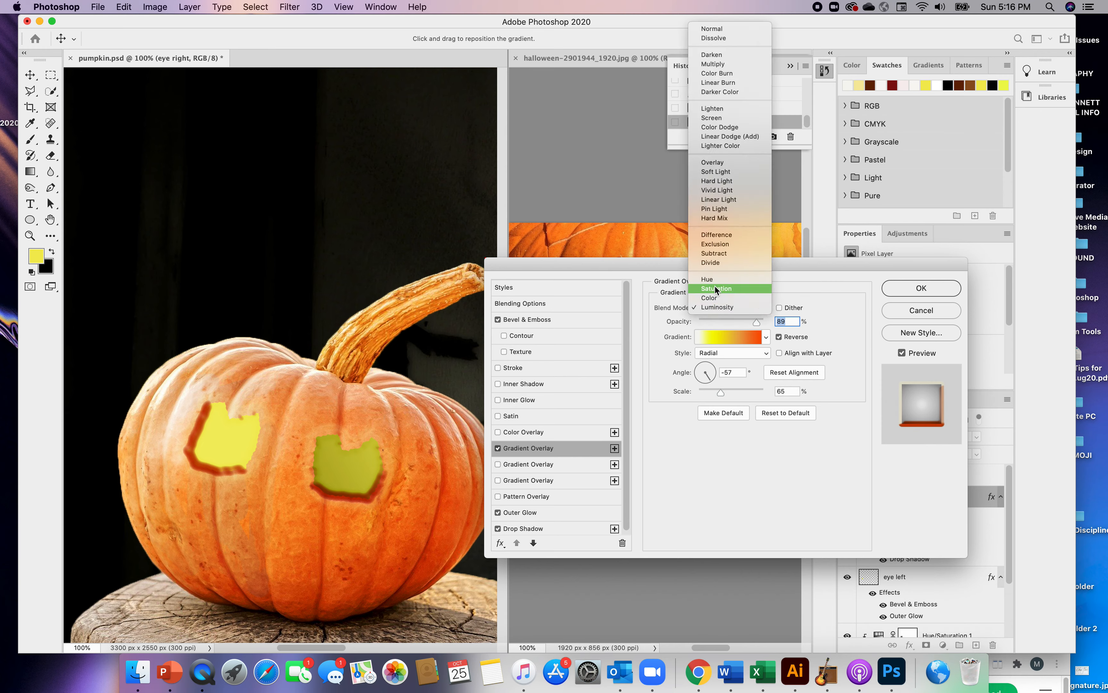
{"action": "left_click", "coordinate": [713, 30]}
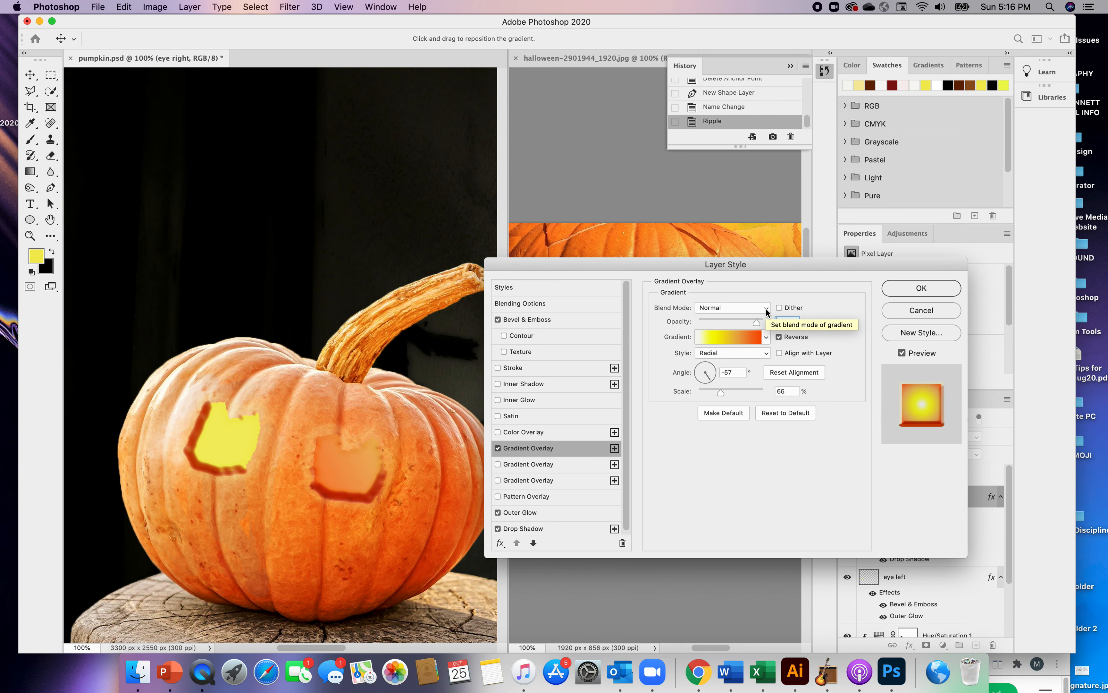
{"action": "left_click", "coordinate": [767, 311]}
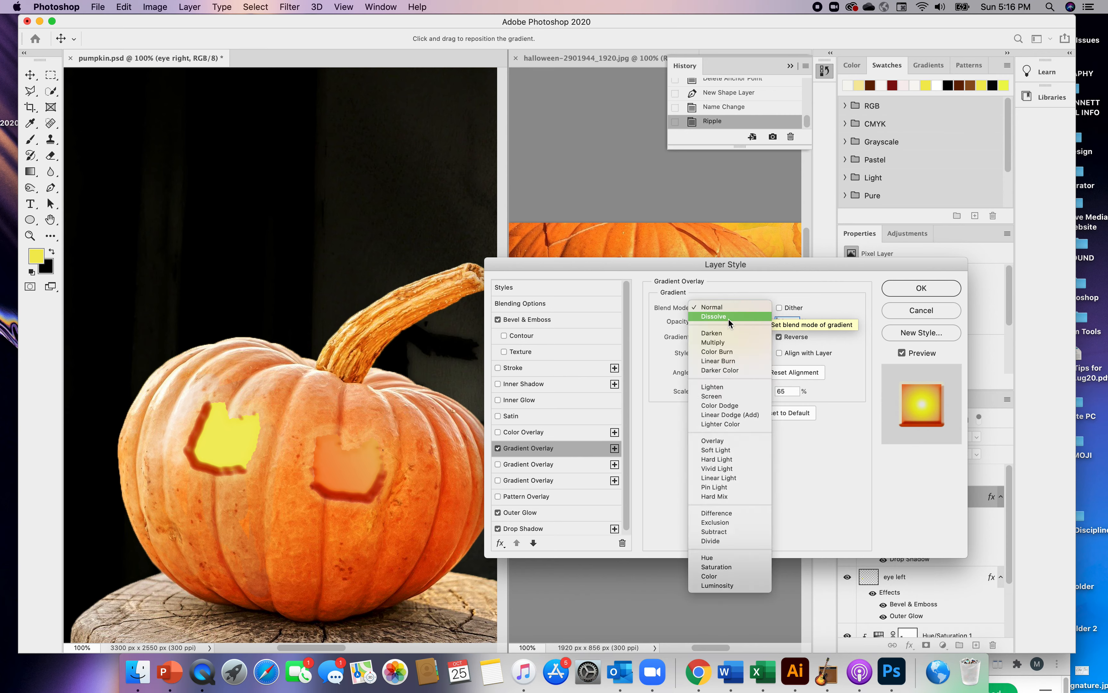
{"action": "left_click", "coordinate": [728, 317]}
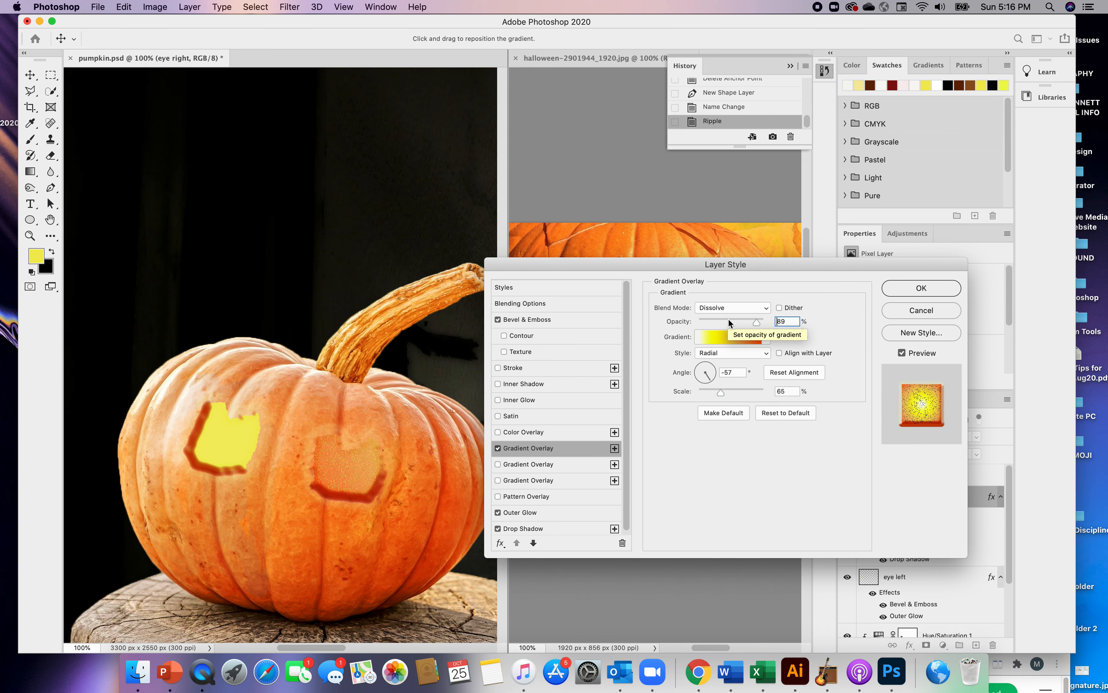
{"action": "left_click", "coordinate": [765, 305]}
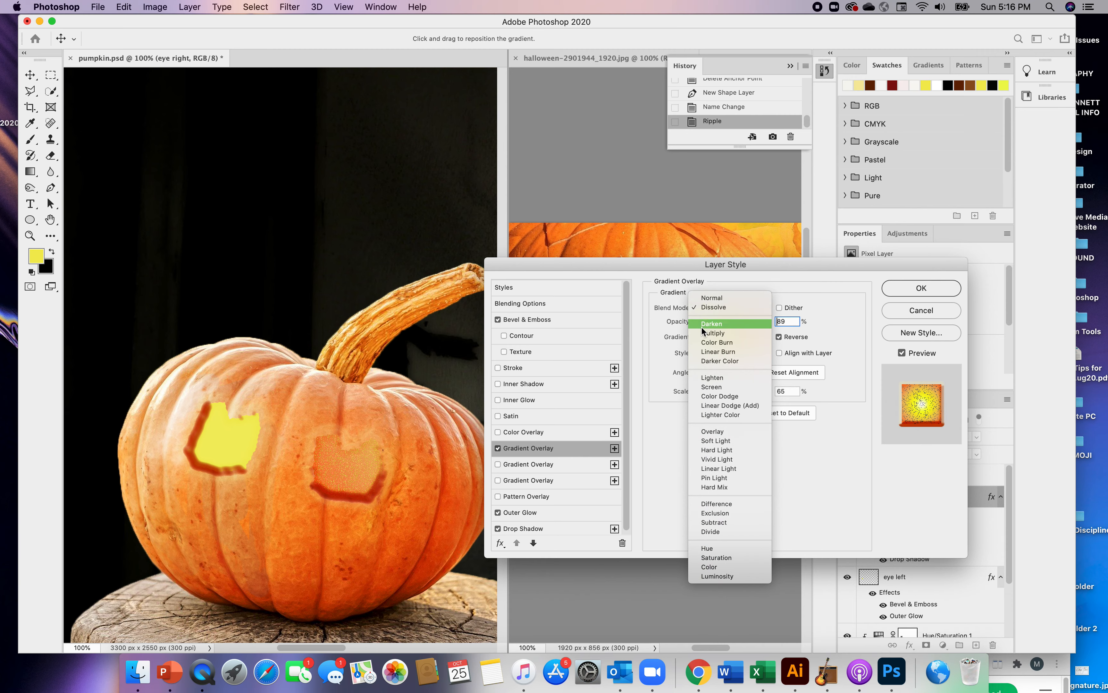
{"action": "left_click", "coordinate": [712, 325]}
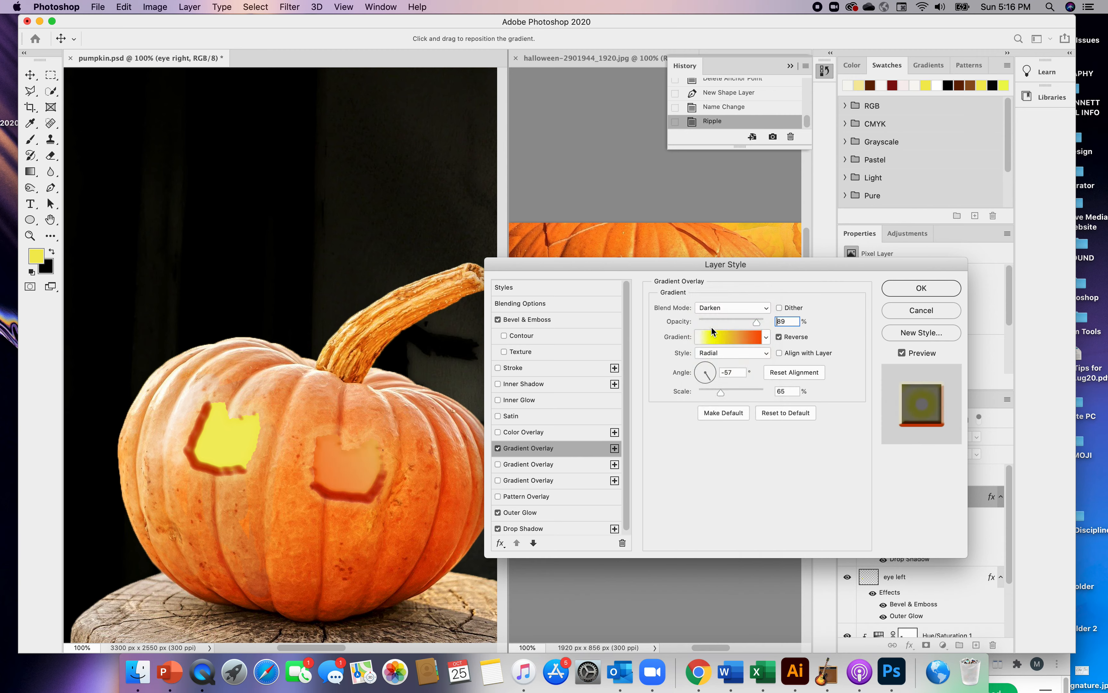
{"action": "left_click", "coordinate": [764, 305]}
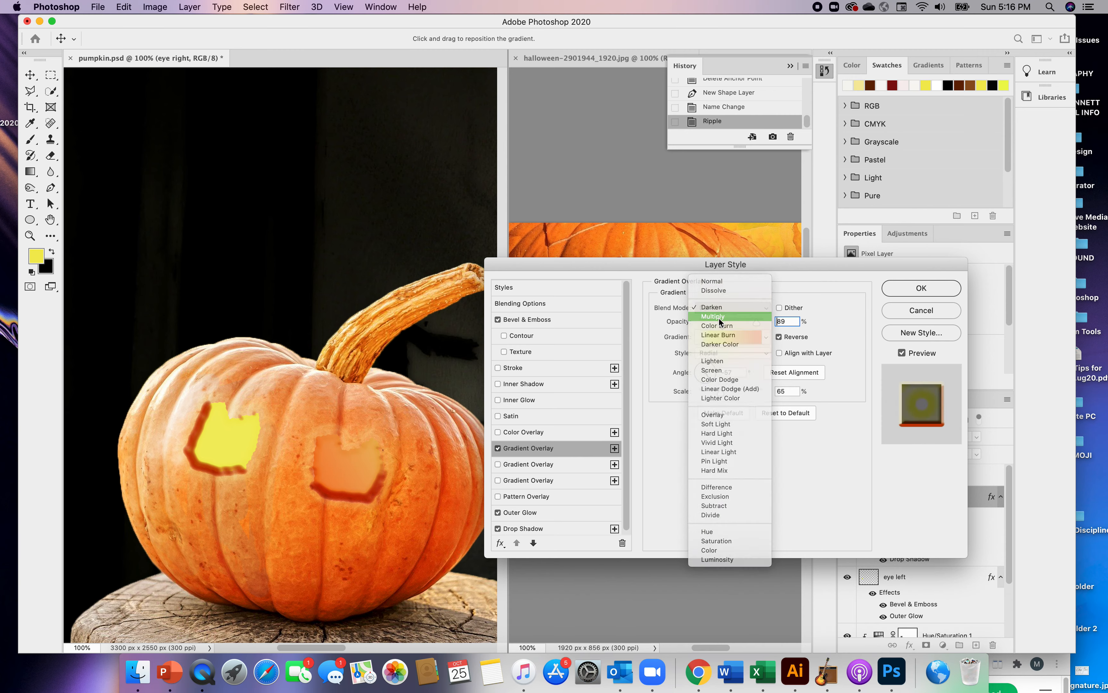
{"action": "left_click", "coordinate": [719, 318]}
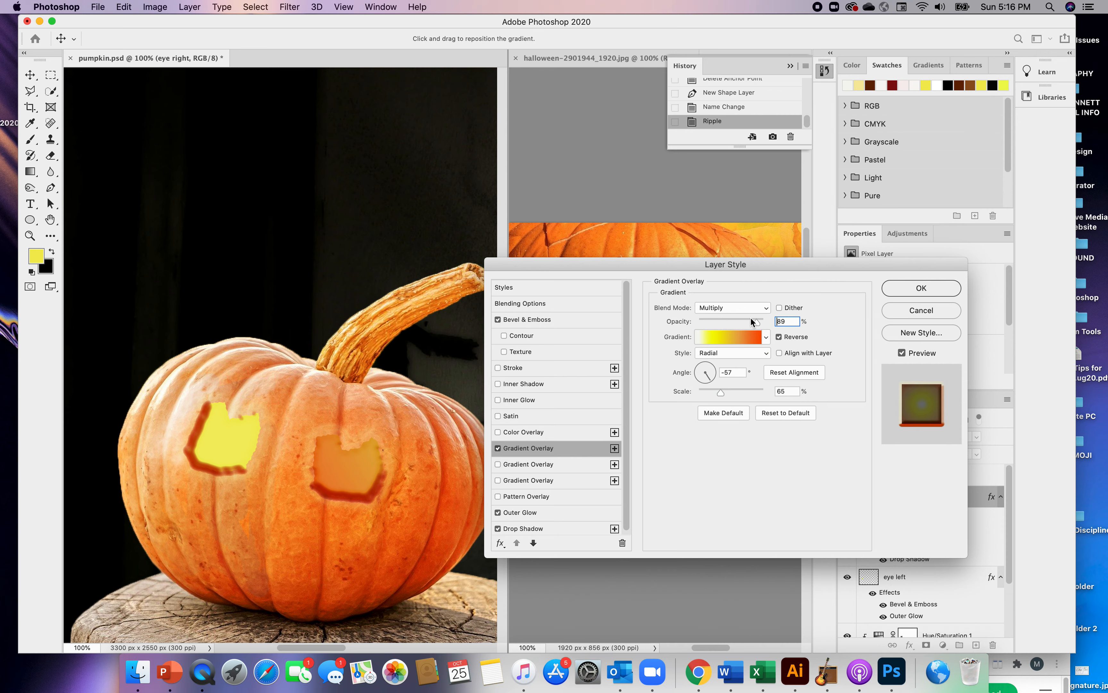
Try the Lighten, Screen and Overlay blend modes on the right eye's gradient overlay, and lower its opacity to 50%
{"action": "left_click", "coordinate": [766, 308]}
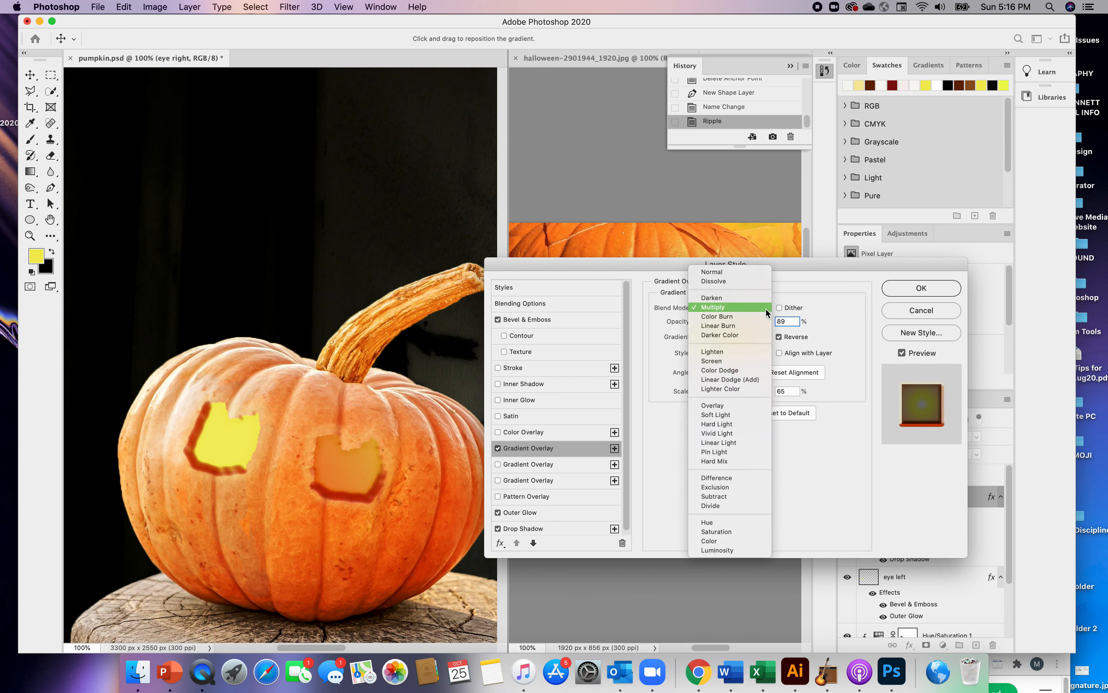
{"action": "left_click", "coordinate": [712, 351]}
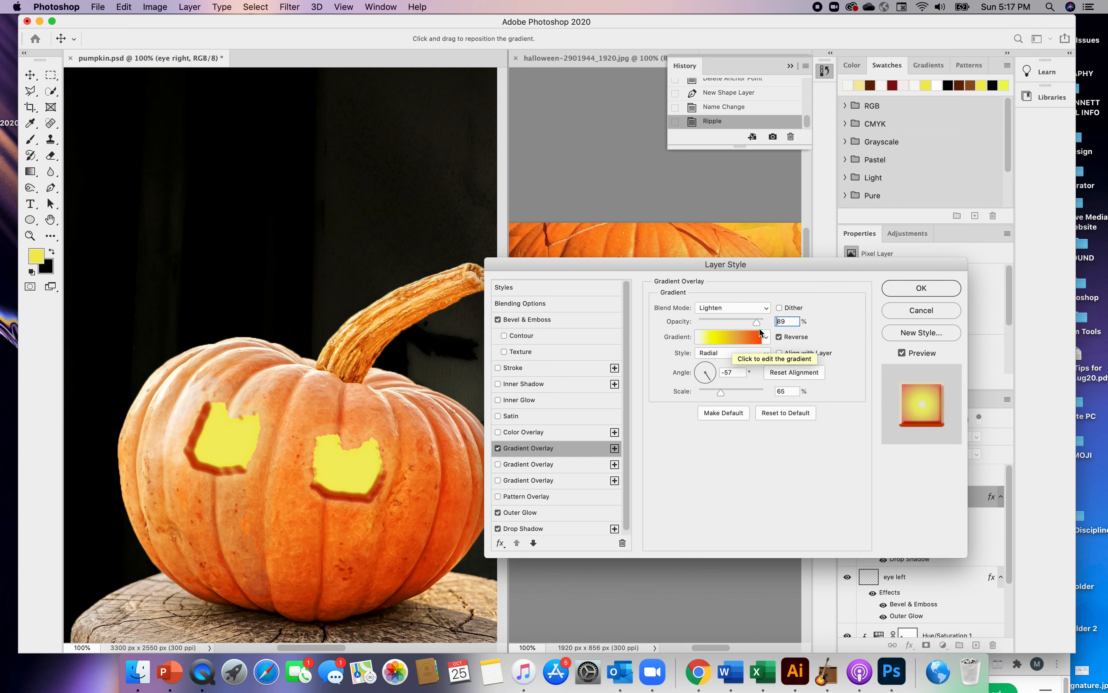
{"action": "left_click", "coordinate": [765, 307]}
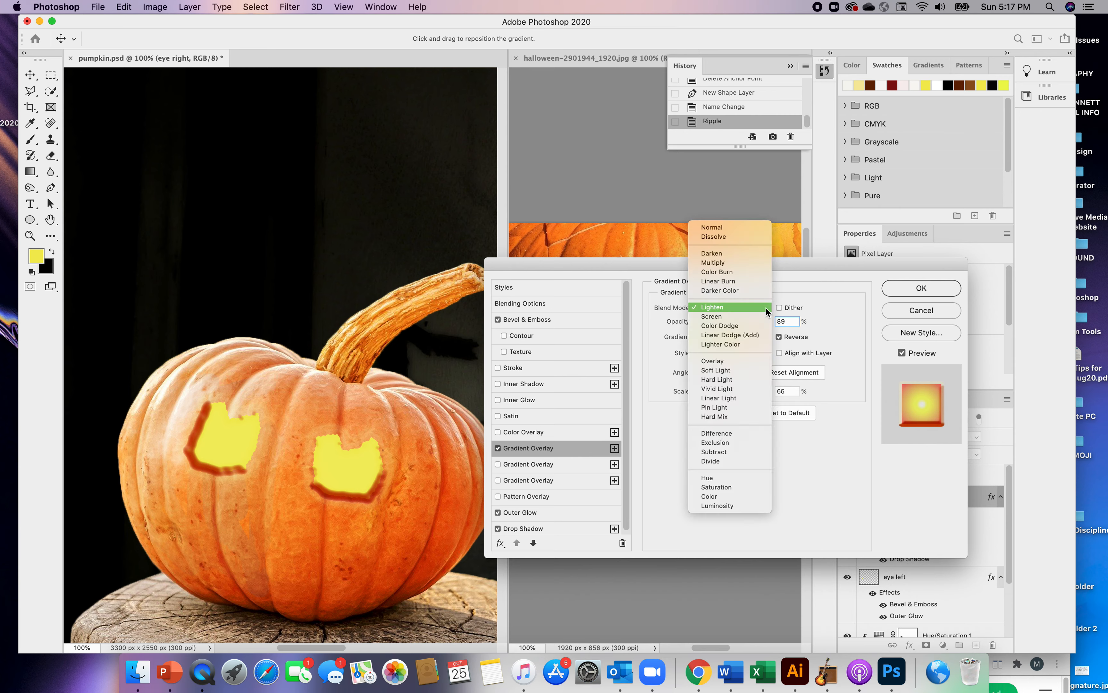
{"action": "left_click", "coordinate": [716, 319]}
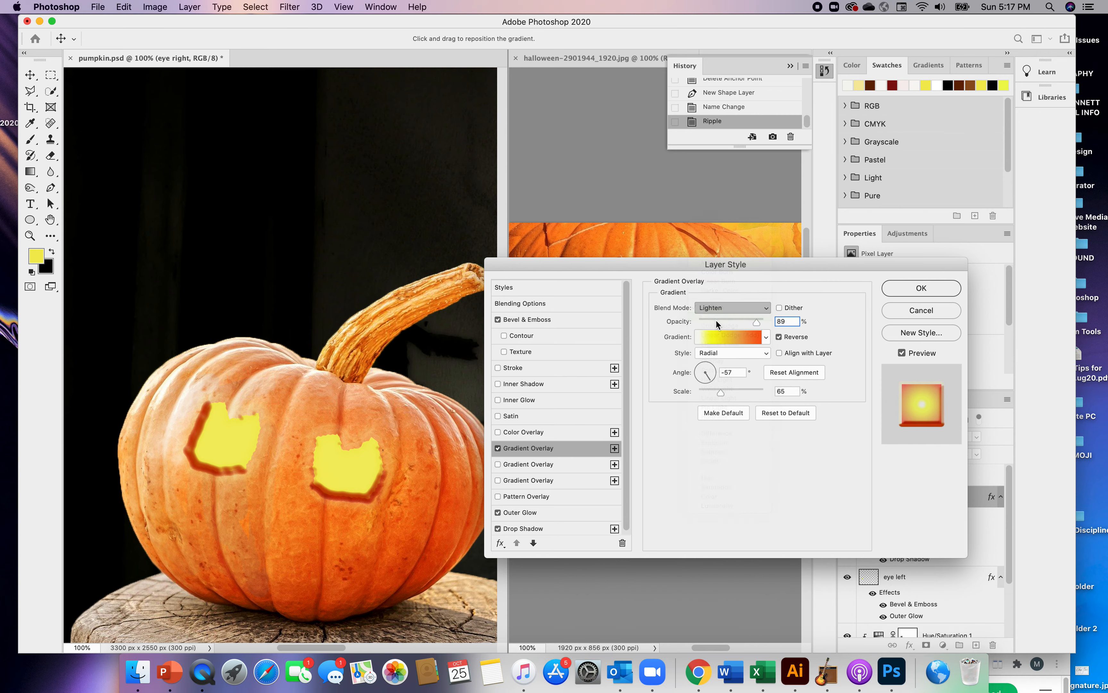
{"action": "left_click", "coordinate": [765, 308]}
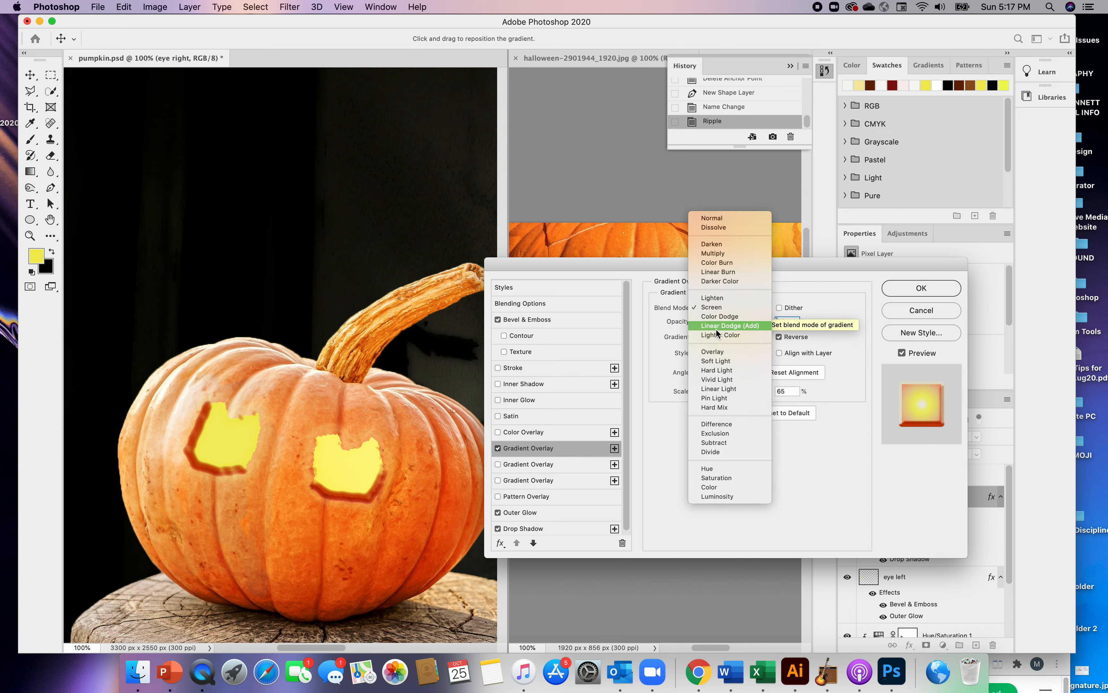
{"action": "left_click", "coordinate": [712, 354]}
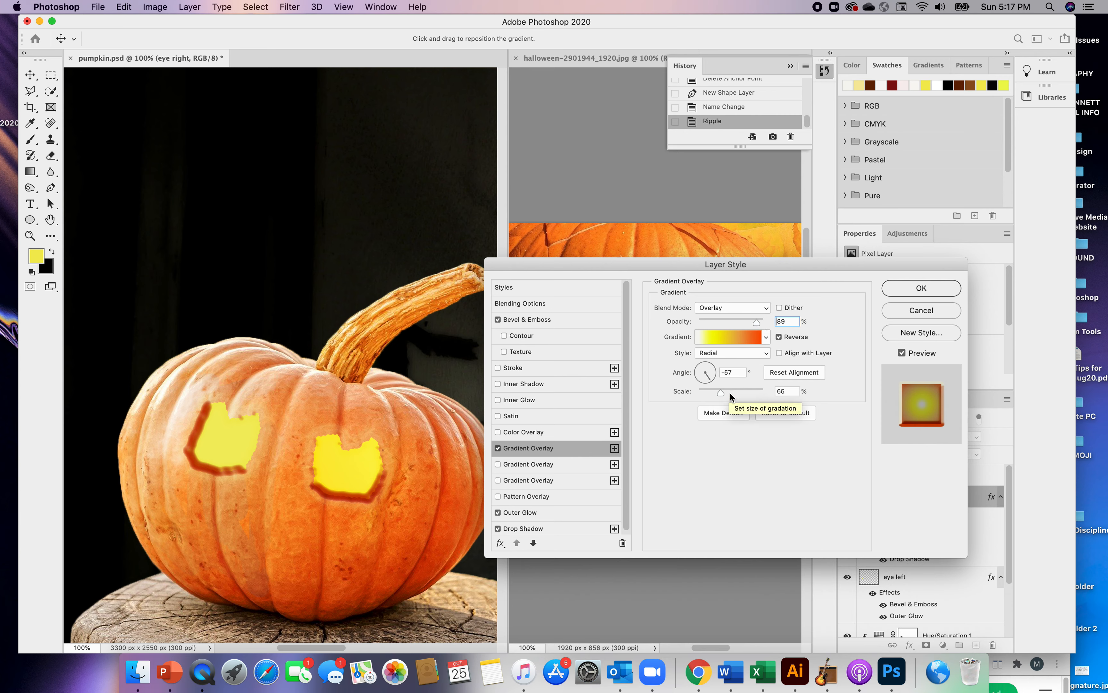
{"action": "left_click_drag", "start_coordinate": [756, 322], "coordinate": [731, 325]}
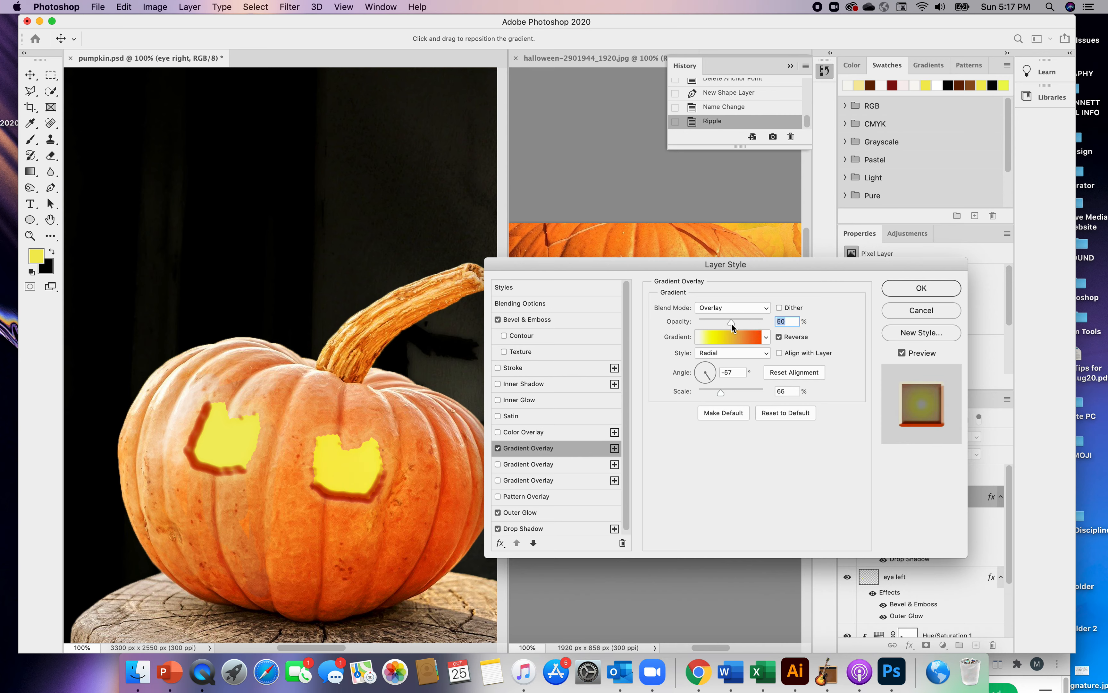
Try the Hard Light, Vivid Light and Pin Light blend modes on the right eye's gradient overlay
{"action": "left_click", "coordinate": [765, 308]}
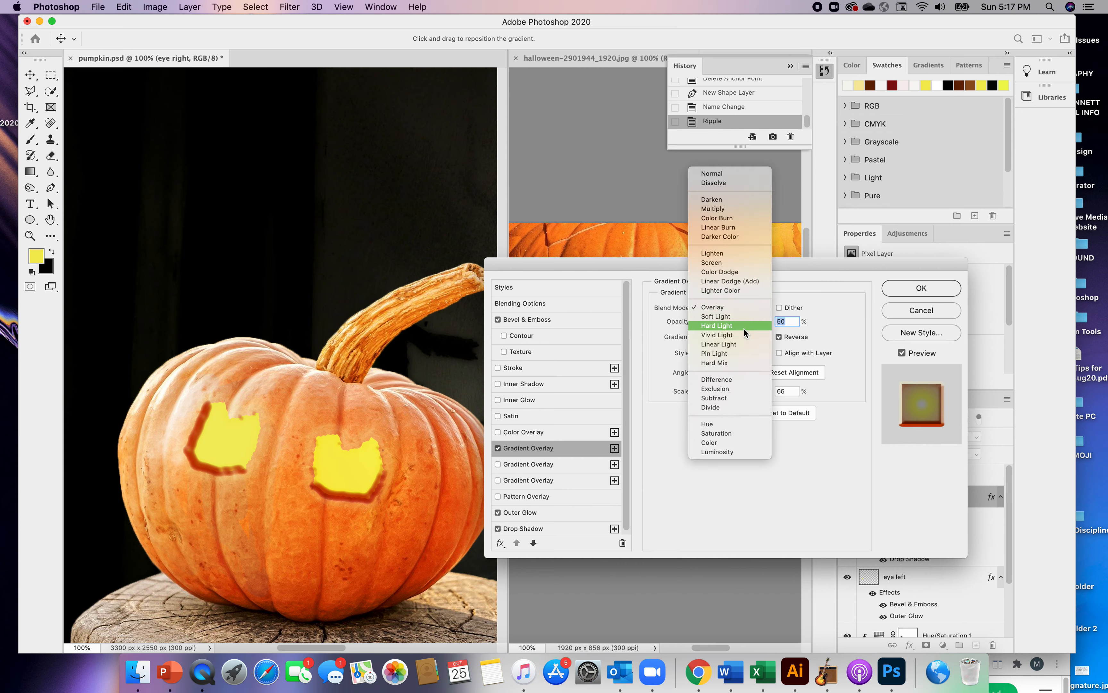
{"action": "left_click", "coordinate": [717, 326]}
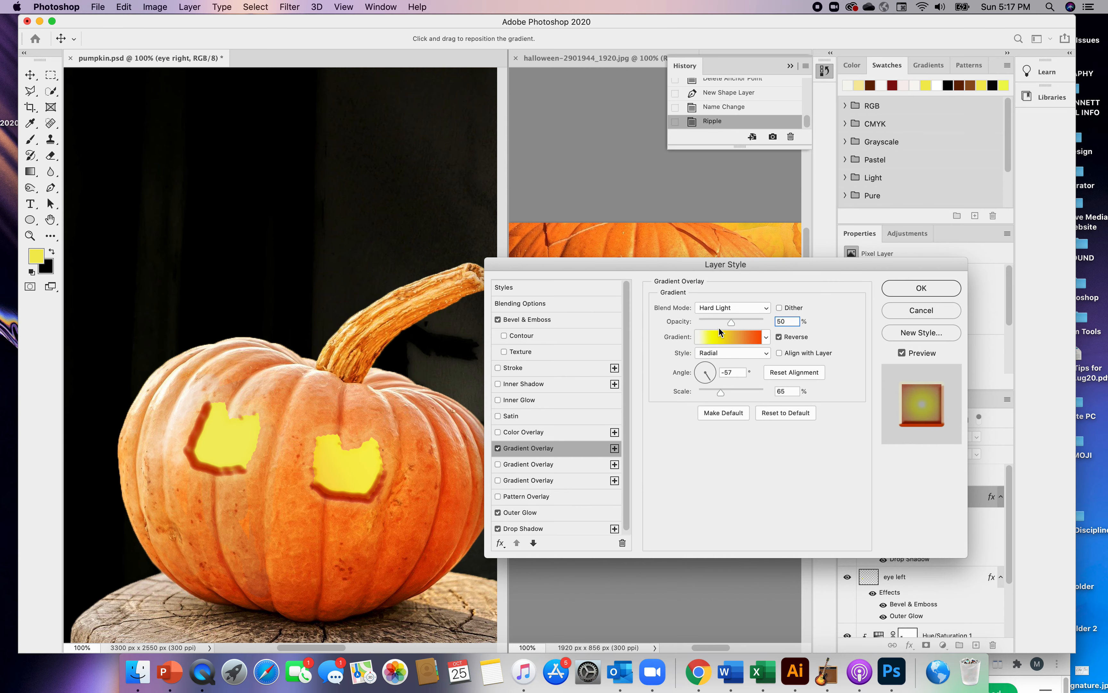
{"action": "left_click", "coordinate": [764, 307]}
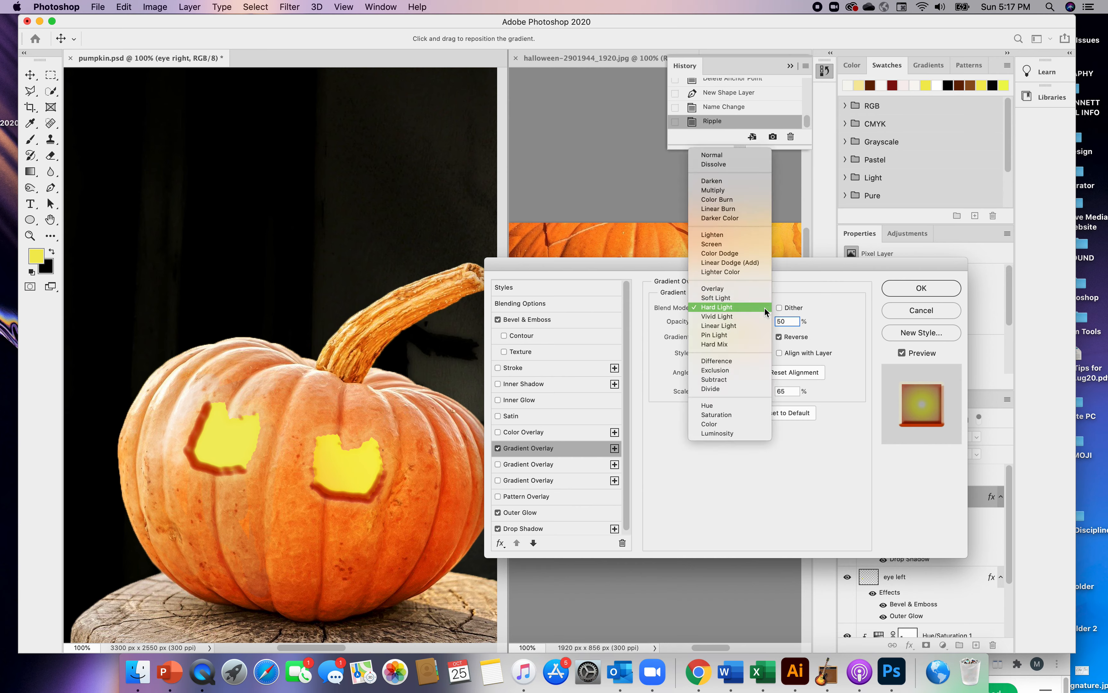
{"action": "left_click", "coordinate": [720, 317]}
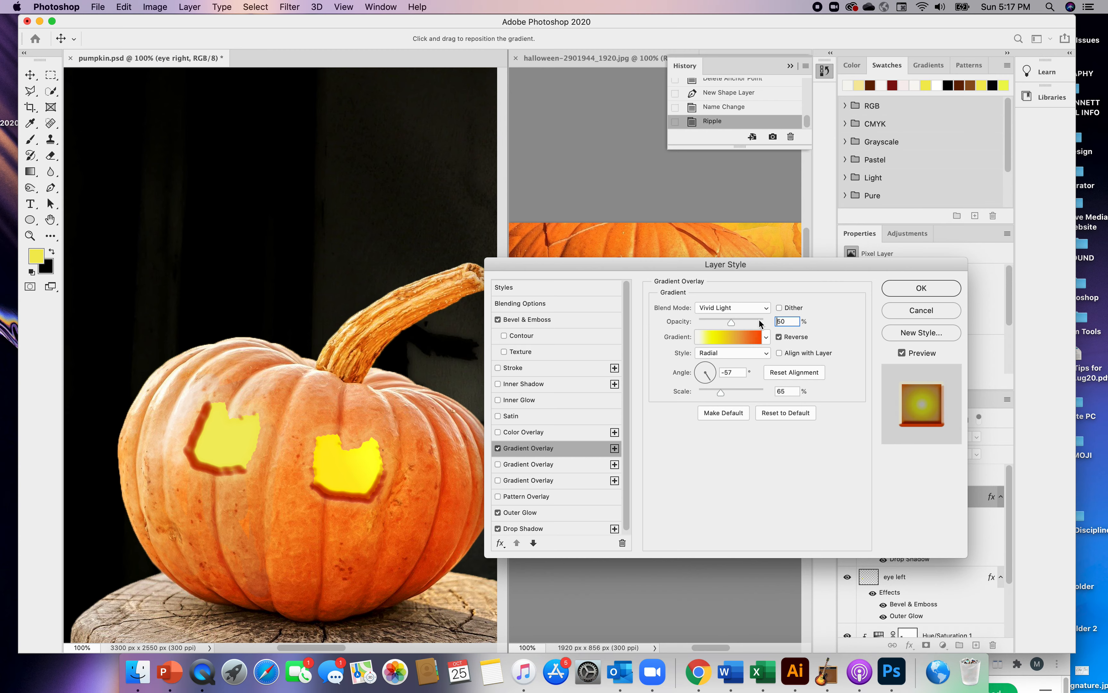
{"action": "left_click", "coordinate": [765, 308]}
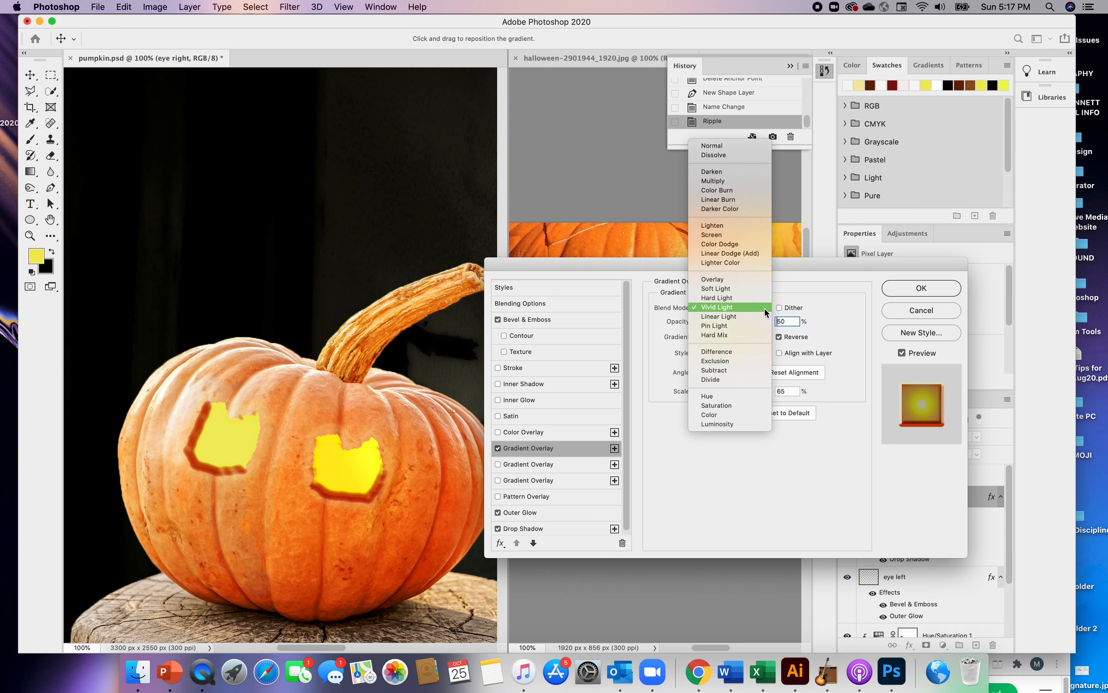
{"action": "left_click", "coordinate": [726, 327]}
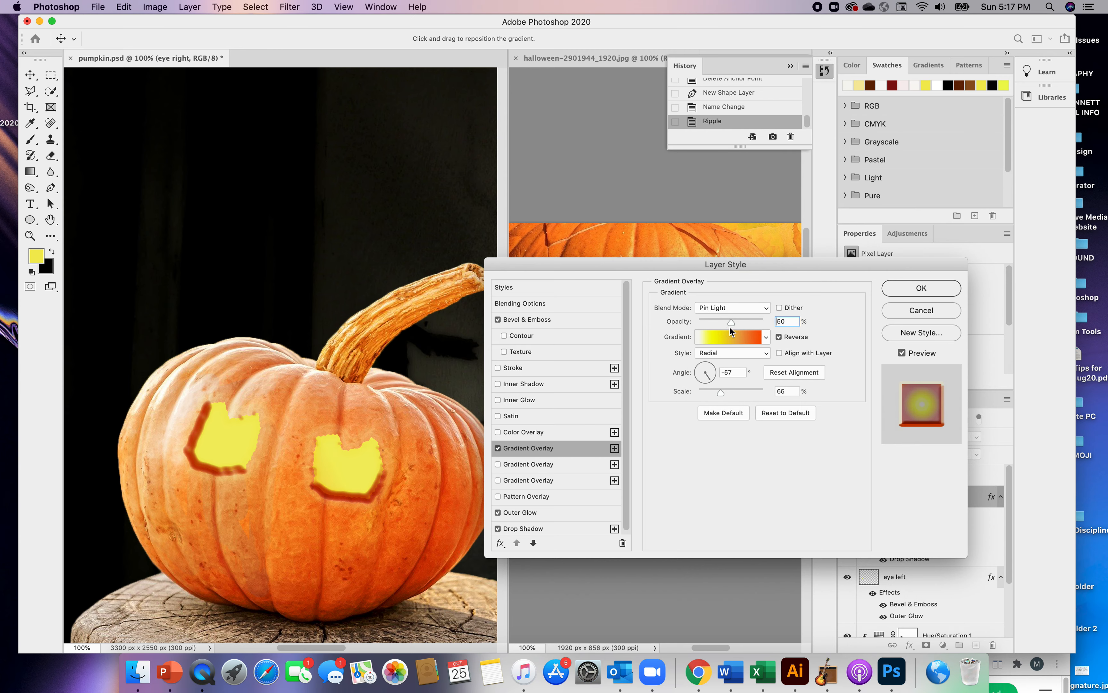
Compare the Hue and Luminosity blend modes on the right eye's gradient overlay, and set it to Vivid Light
{"action": "left_click", "coordinate": [767, 308]}
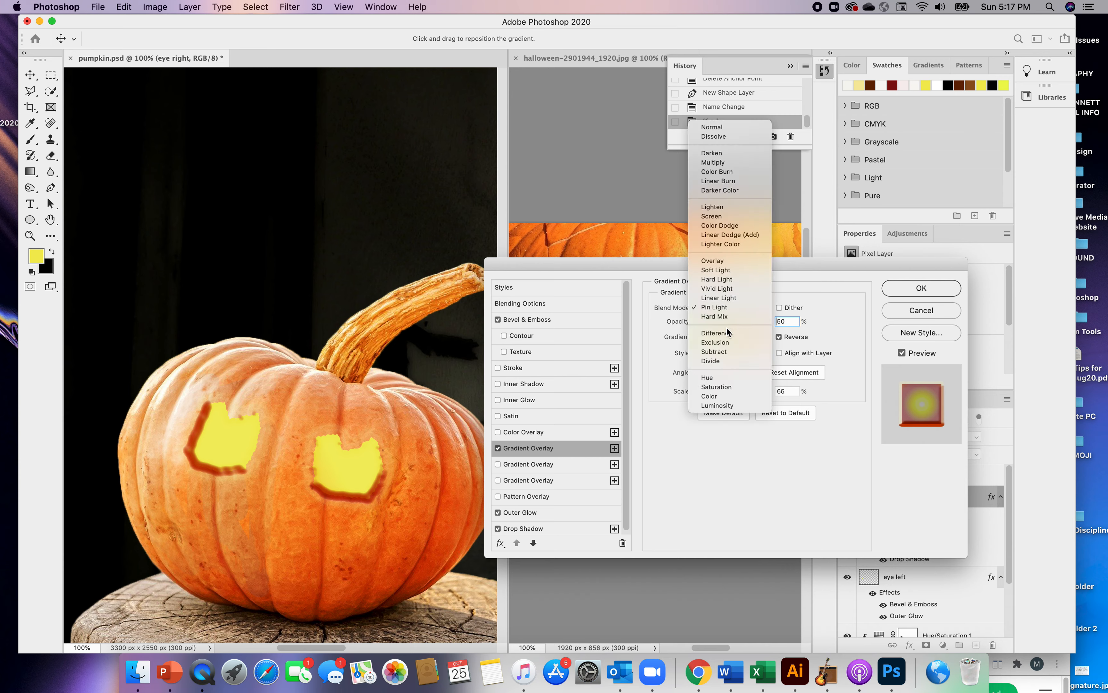
{"action": "left_click", "coordinate": [709, 380]}
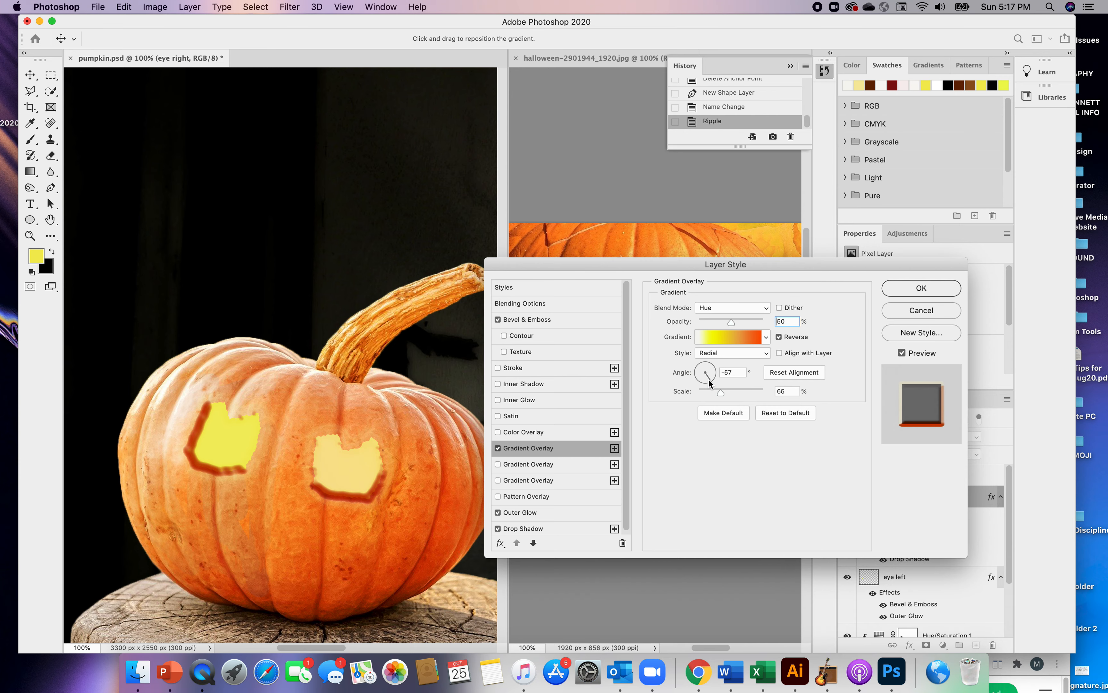
{"action": "left_click", "coordinate": [763, 310]}
{"action": "left_click", "coordinate": [731, 337]}
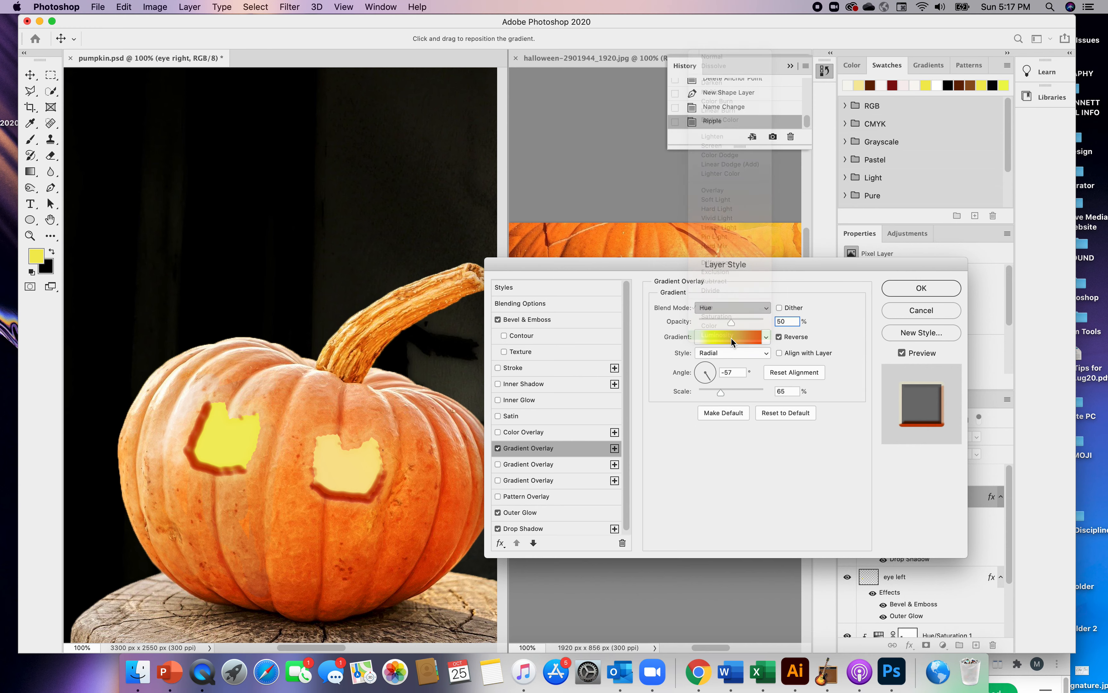
{"action": "left_click", "coordinate": [764, 308]}
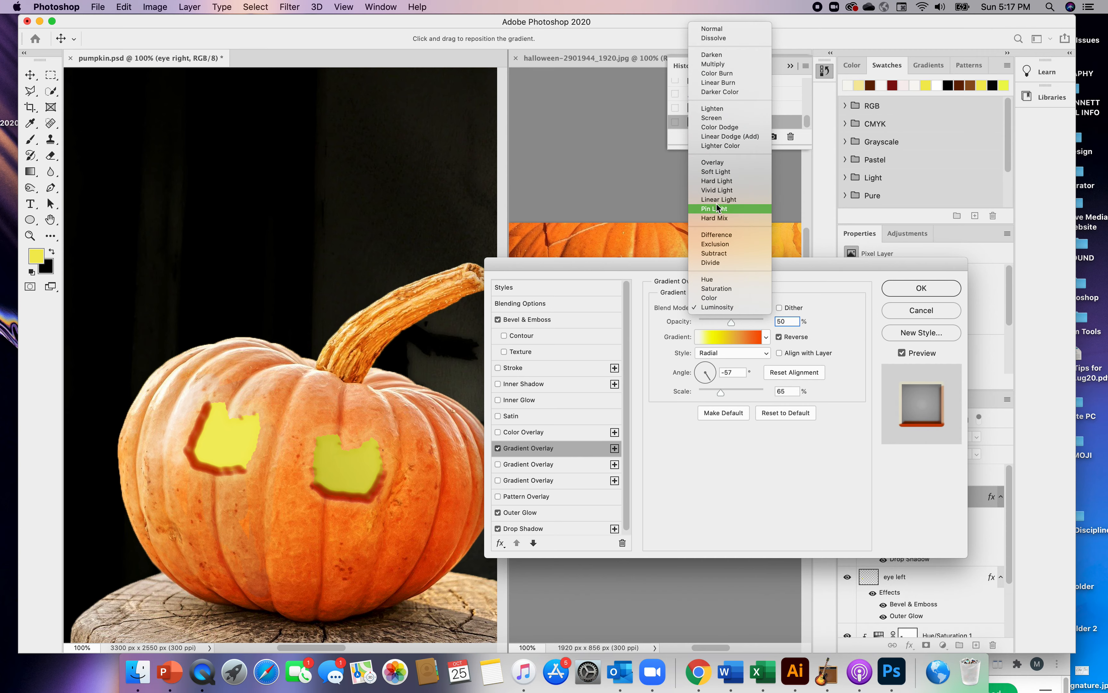
{"action": "left_click", "coordinate": [720, 192]}
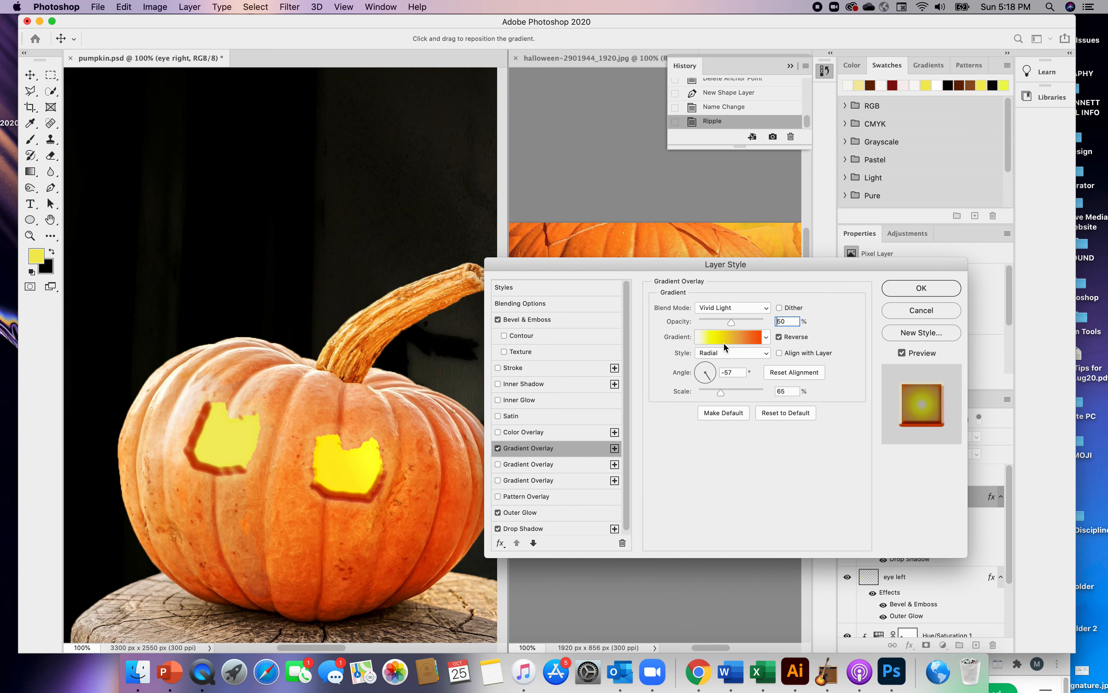
Try the Linear, Angle and Diamond gradient styles on the right eye's overlay, with a smaller gradient scale
{"action": "left_click", "coordinate": [724, 352]}
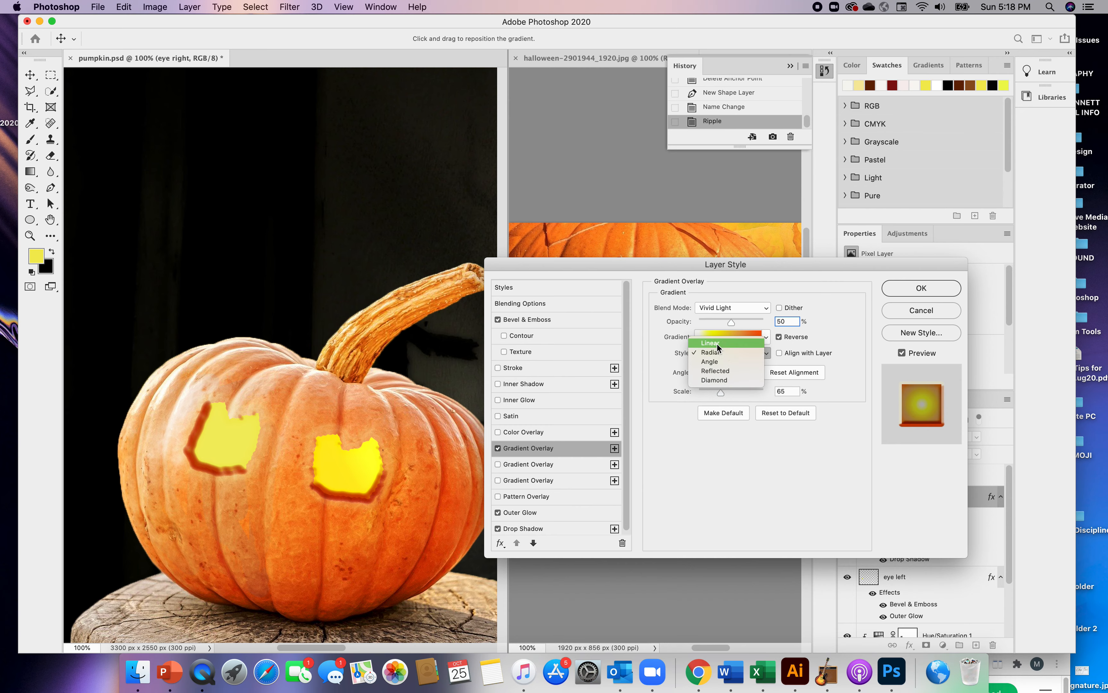
{"action": "left_click", "coordinate": [717, 343]}
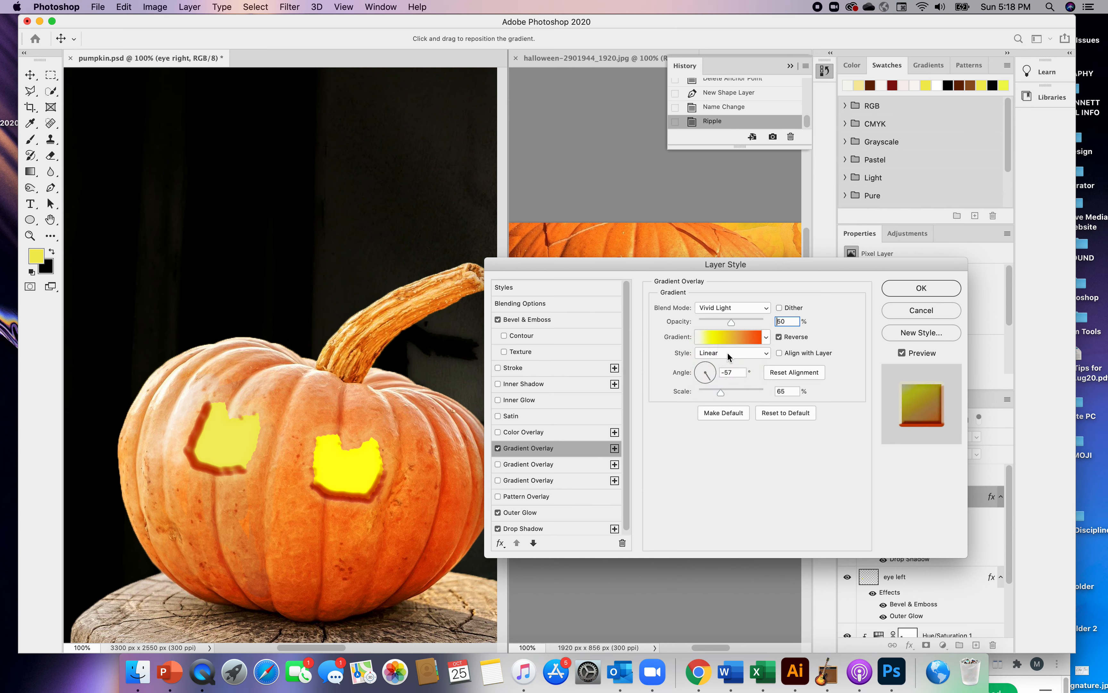
{"action": "left_click", "coordinate": [728, 352]}
{"action": "left_click", "coordinate": [718, 371]}
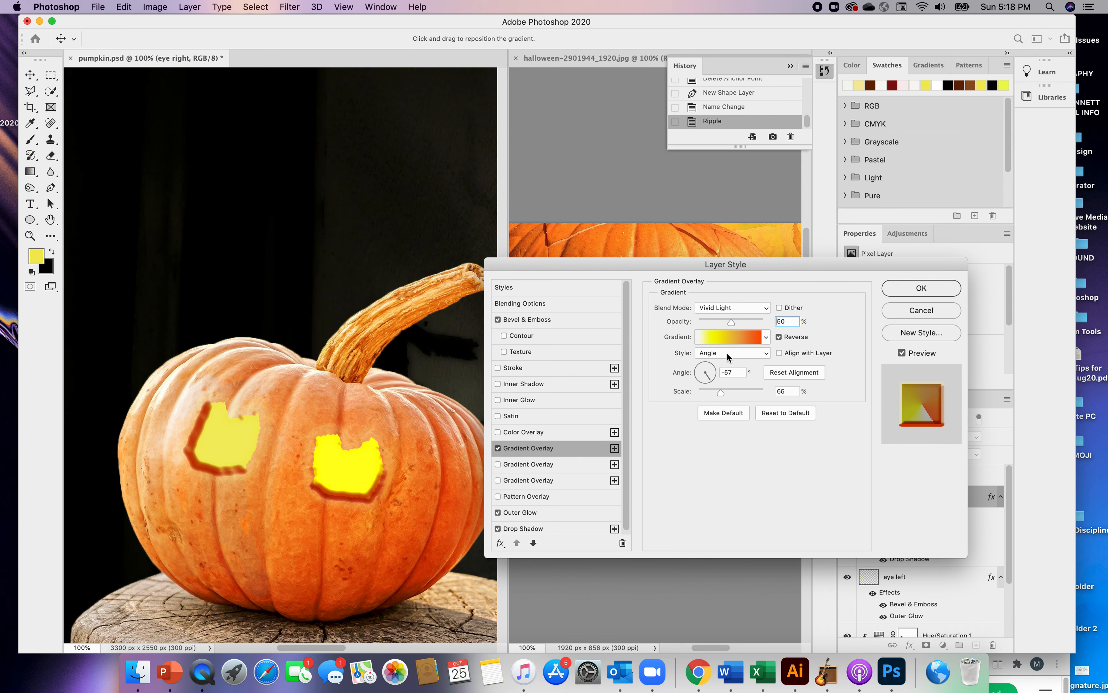
{"action": "mouse_move", "coordinate": [722, 391]}
{"action": "left_mouse_down"}
{"action": "mouse_move", "coordinate": [697, 392]}
{"action": "mouse_move", "coordinate": [767, 395]}
{"action": "mouse_move", "coordinate": [716, 392]}
{"action": "left_mouse_up"}
{"action": "left_click", "coordinate": [767, 352]}
{"action": "left_click", "coordinate": [720, 370]}
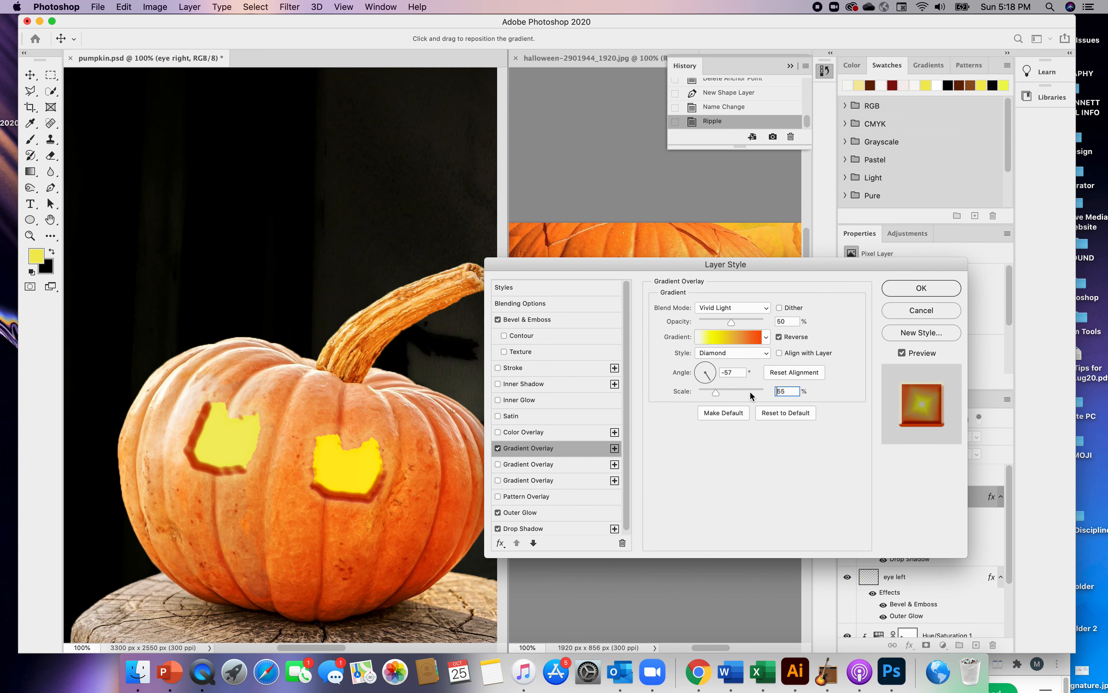
Set the right eye's gradient overlay to 75% scale, unreversed, with the Angle style, and apply the layer style
{"action": "mouse_move", "coordinate": [716, 392]}
{"action": "left_mouse_down"}
{"action": "mouse_move", "coordinate": [740, 391]}
{"action": "mouse_move", "coordinate": [724, 392]}
{"action": "left_mouse_up"}
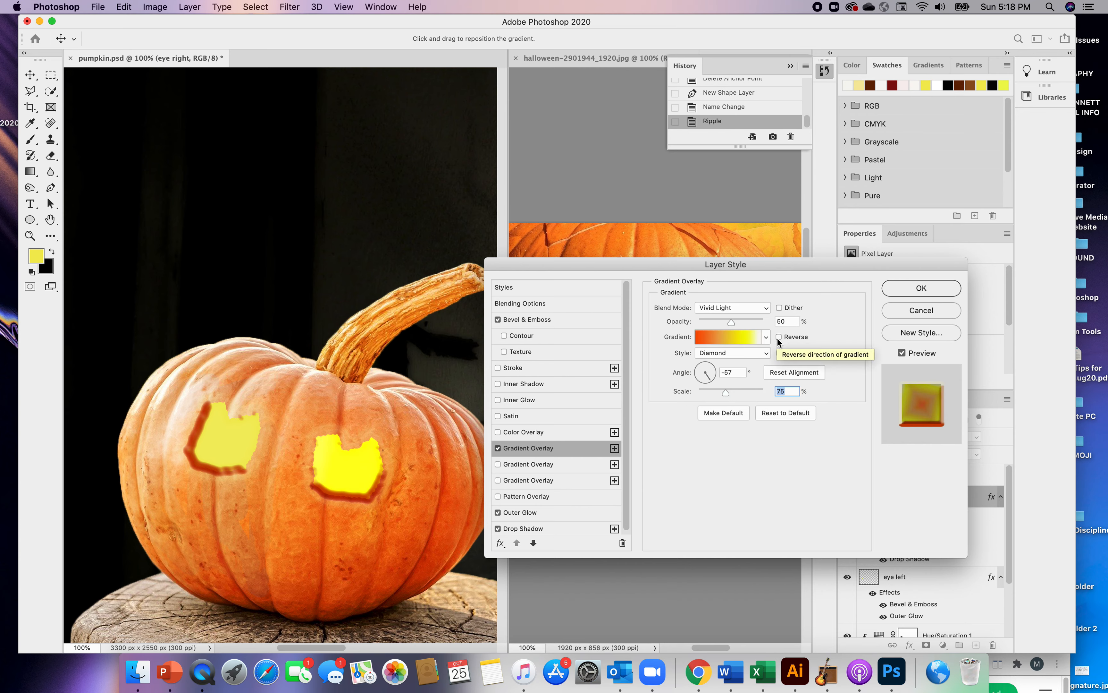
{"action": "left_click", "coordinate": [766, 357]}
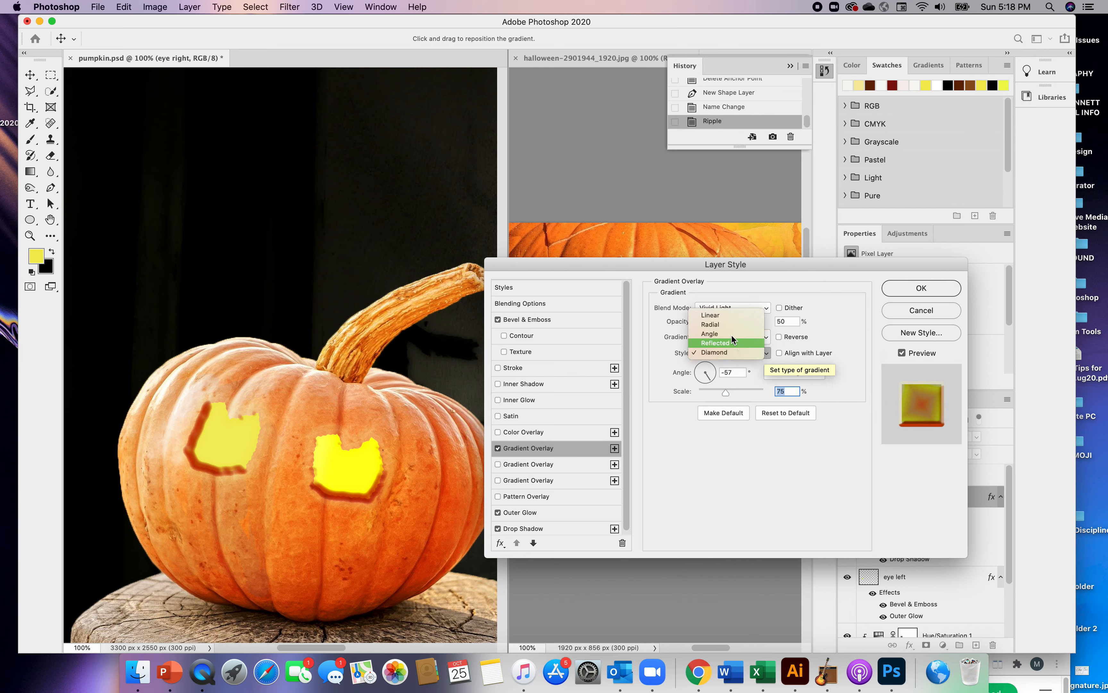
{"action": "left_click", "coordinate": [724, 315]}
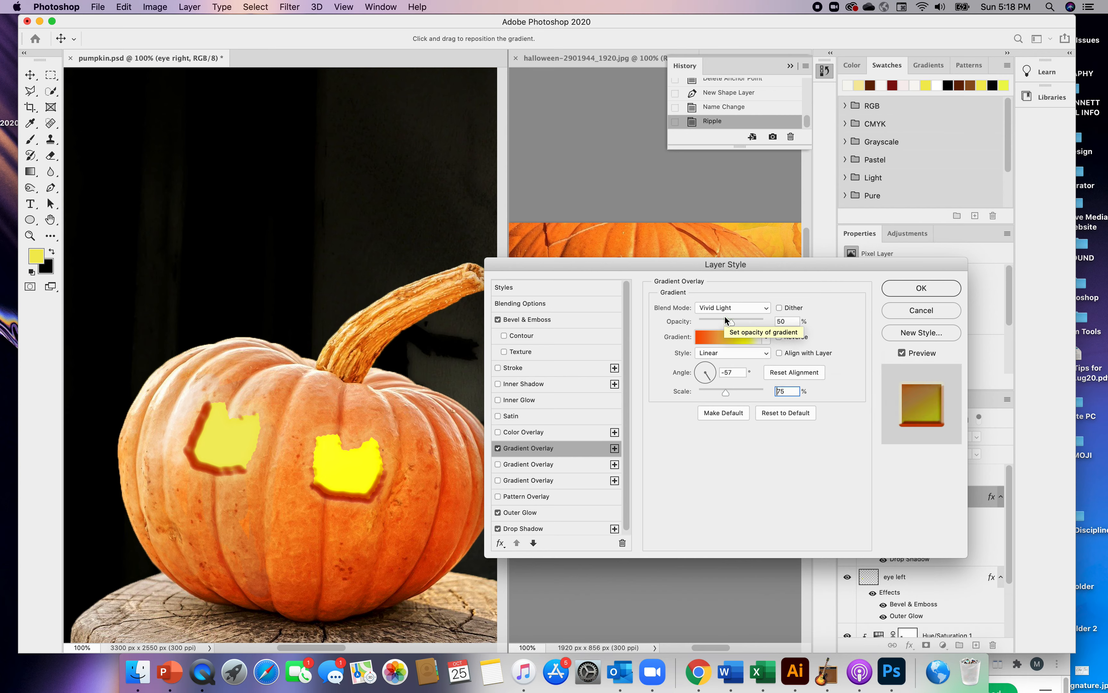
{"action": "left_click", "coordinate": [766, 353]}
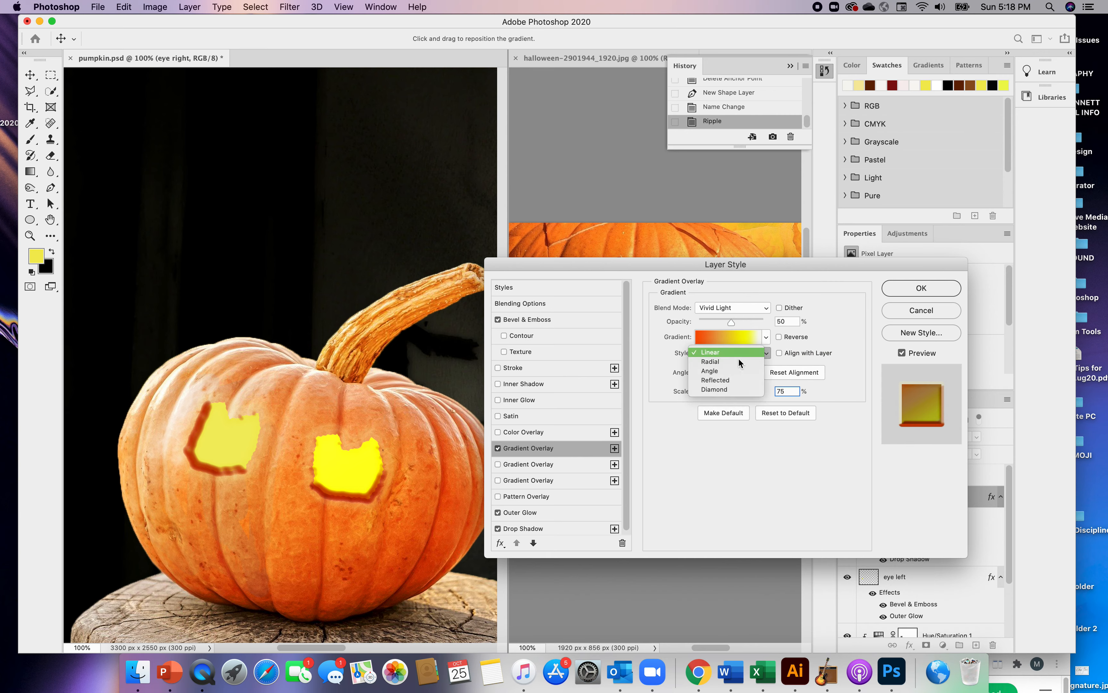
{"action": "left_click", "coordinate": [718, 373]}
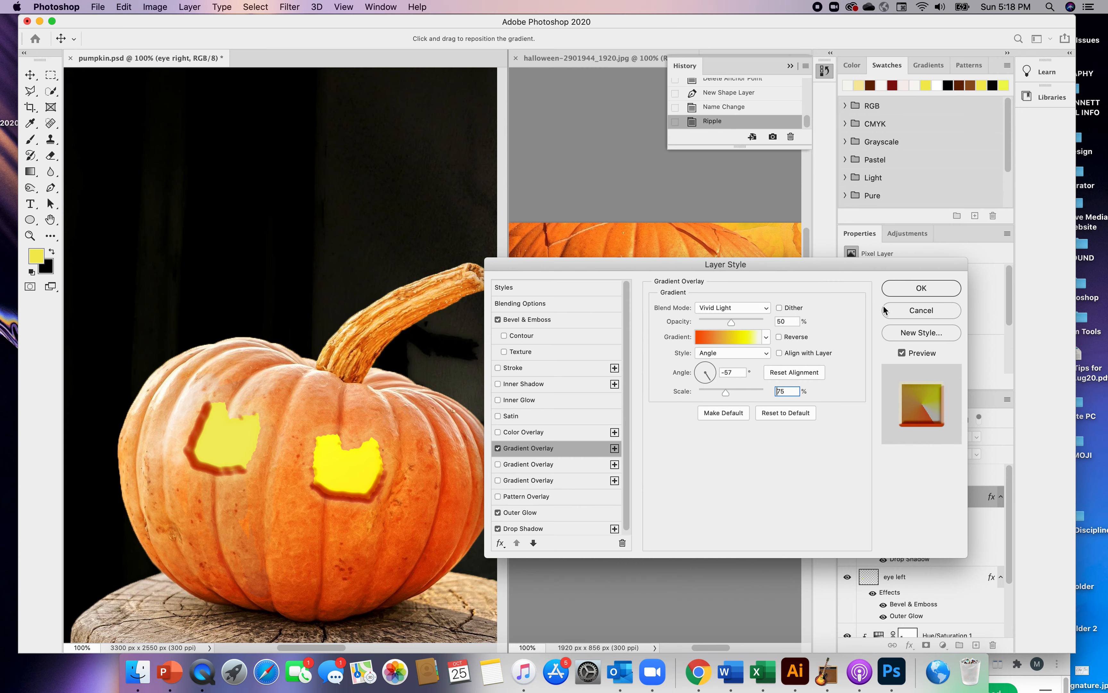
{"action": "left_click", "coordinate": [915, 288]}
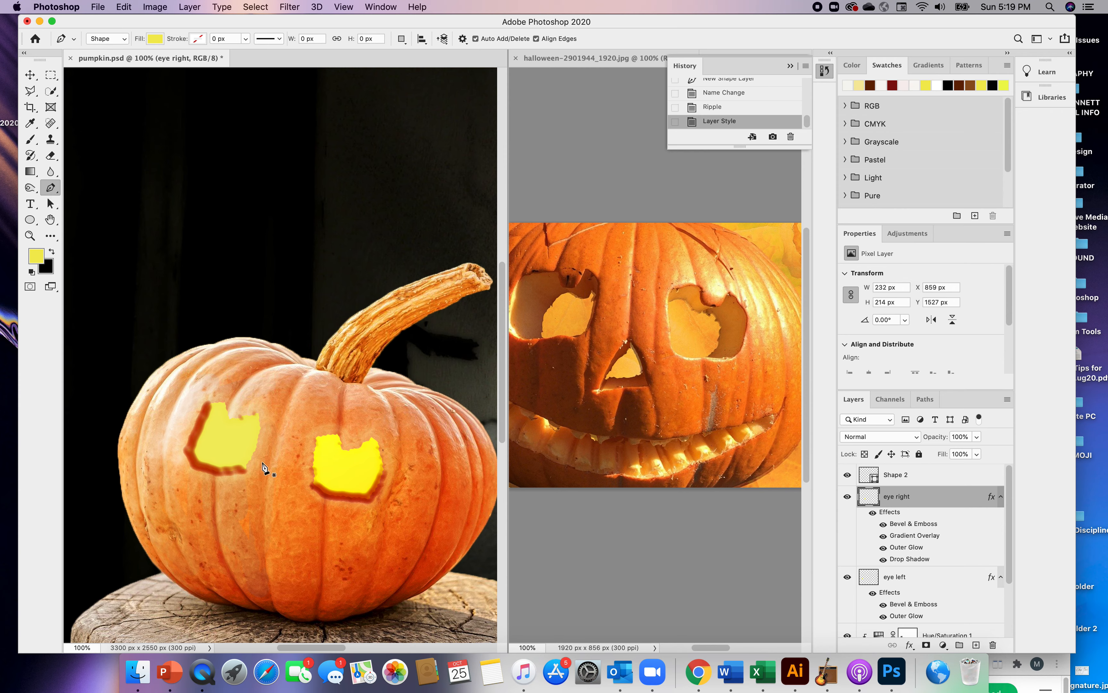
Draw a yellow triangular nose about 154 by 147 px below and between the eyes, and name its layer nose
{"action": "left_click", "coordinate": [275, 483]}
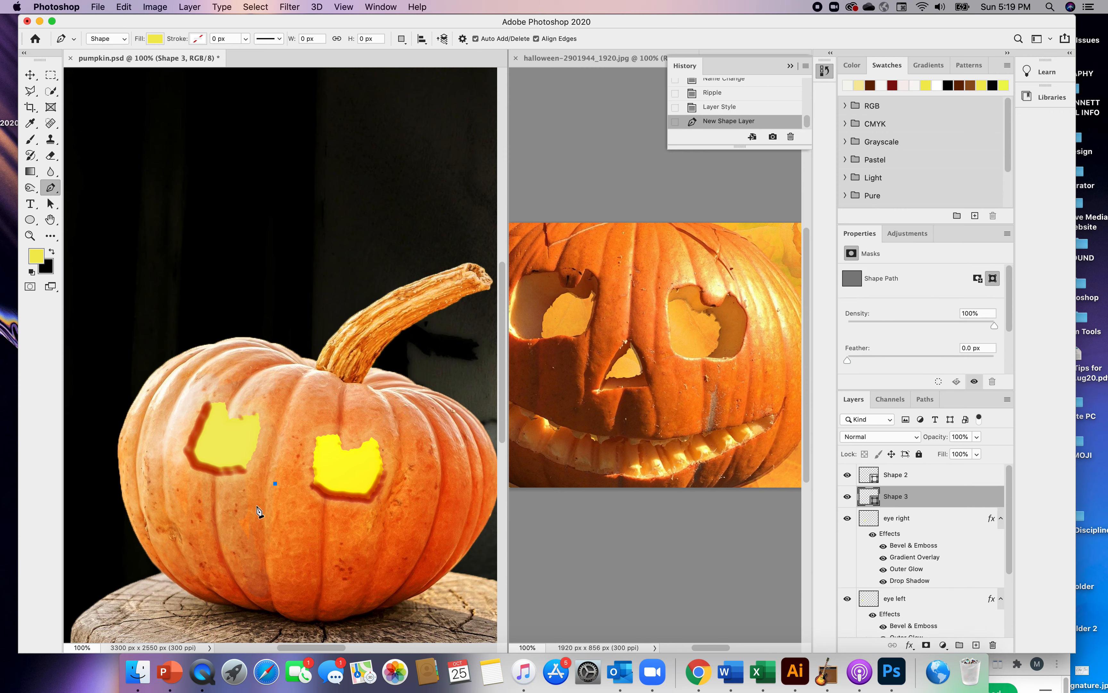
{"action": "left_click", "coordinate": [249, 521]}
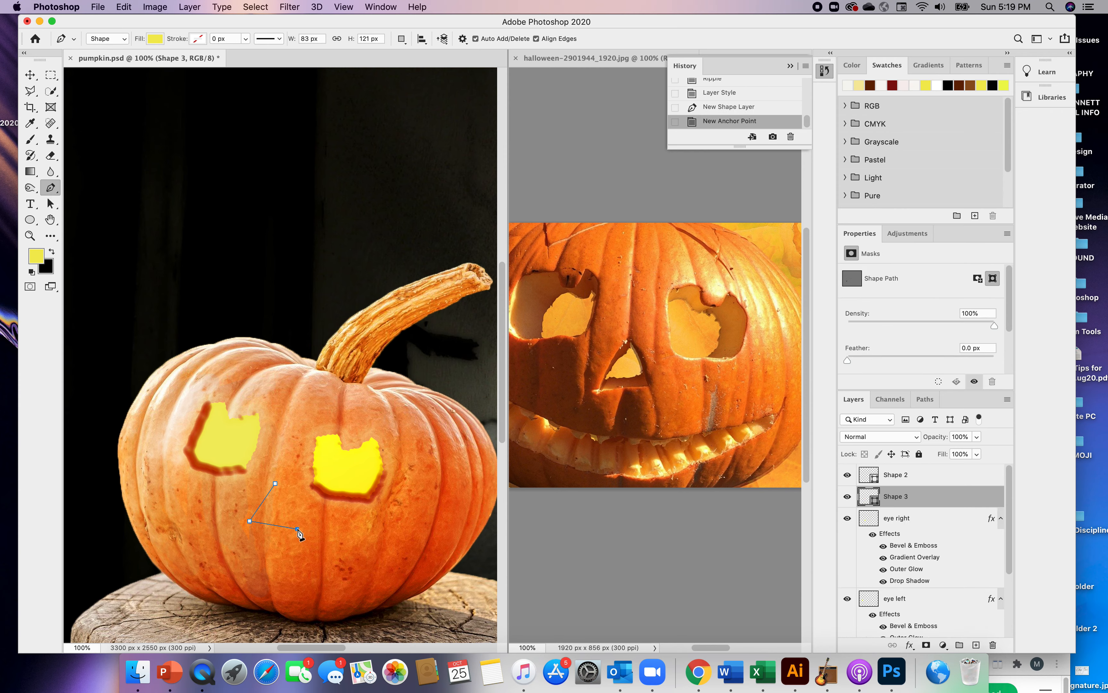
{"action": "left_click", "coordinate": [297, 529]}
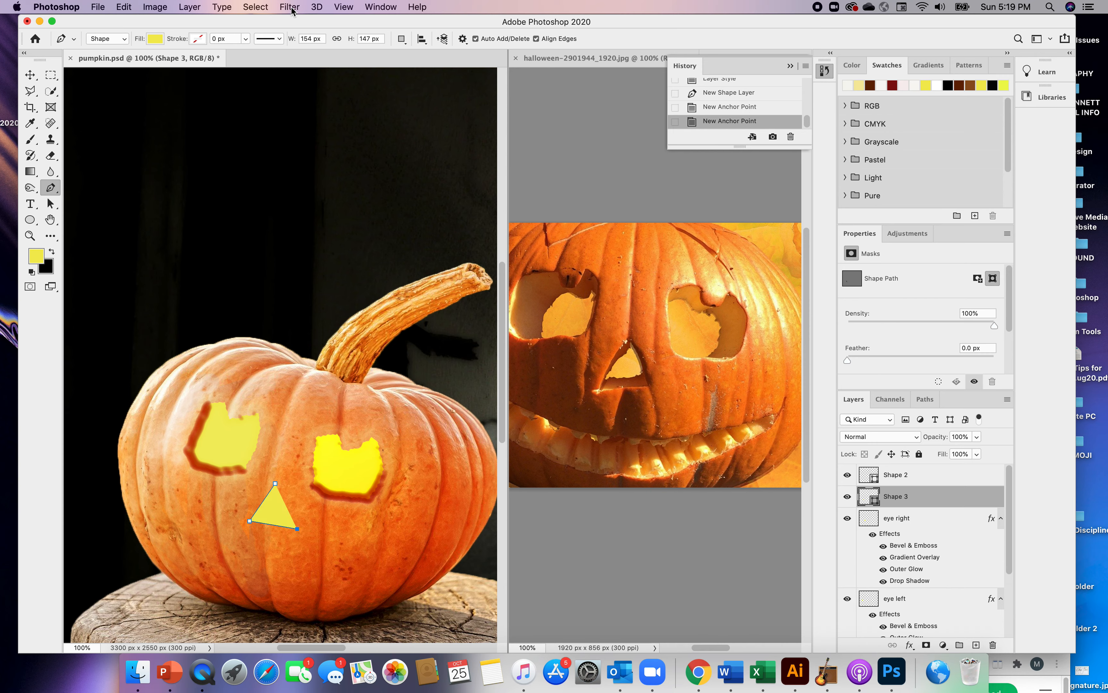
{"action": "double_click", "coordinate": [898, 497]}
{"action": "type", "text": "nose"}
{"action": "key", "text": "Return"}
Rasterize the nose shape and open the Ripple distortion filter for it
{"action": "left_click", "coordinate": [290, 9]}
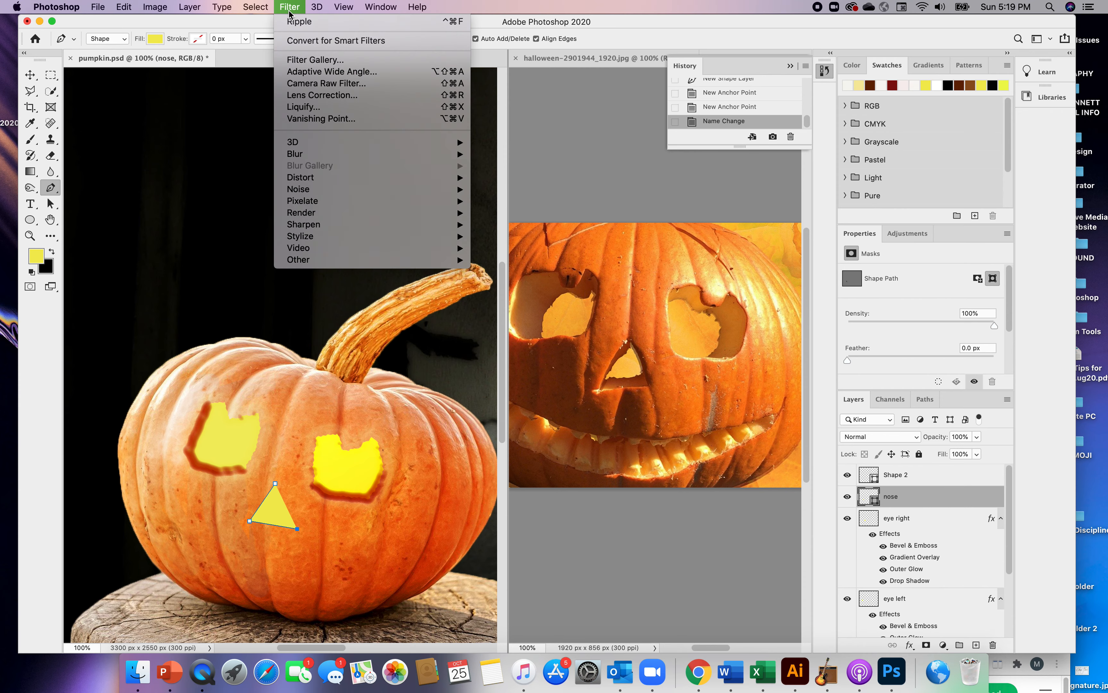
{"action": "mouse_move", "coordinate": [313, 217]}
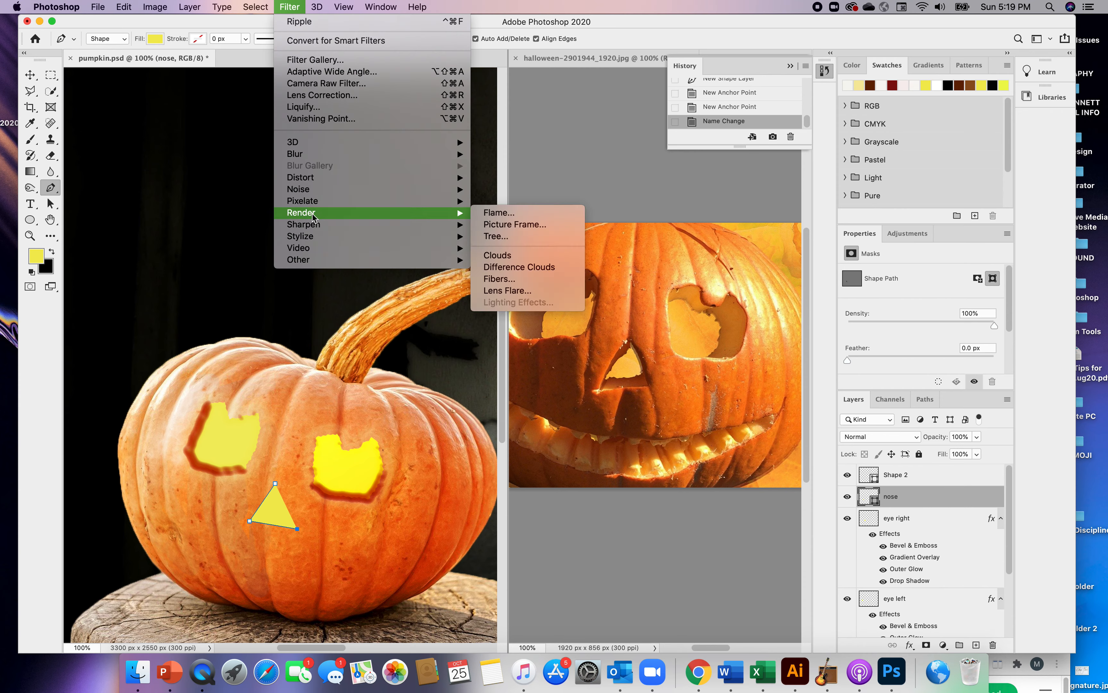
{"action": "mouse_move", "coordinate": [309, 180]}
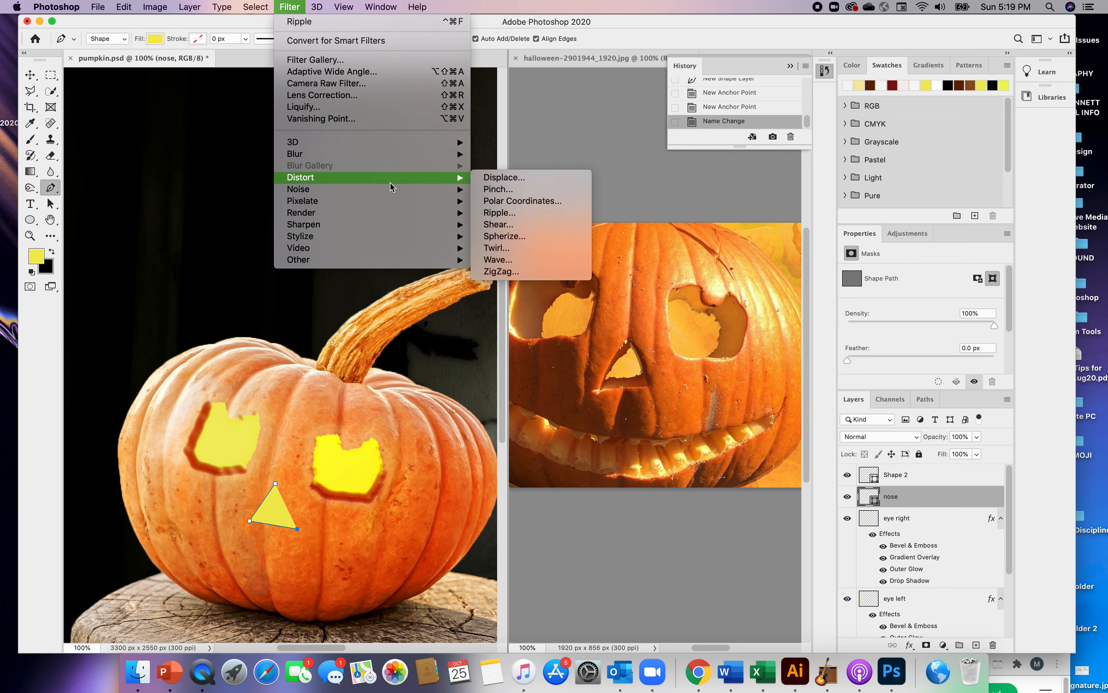
{"action": "left_click", "coordinate": [494, 215]}
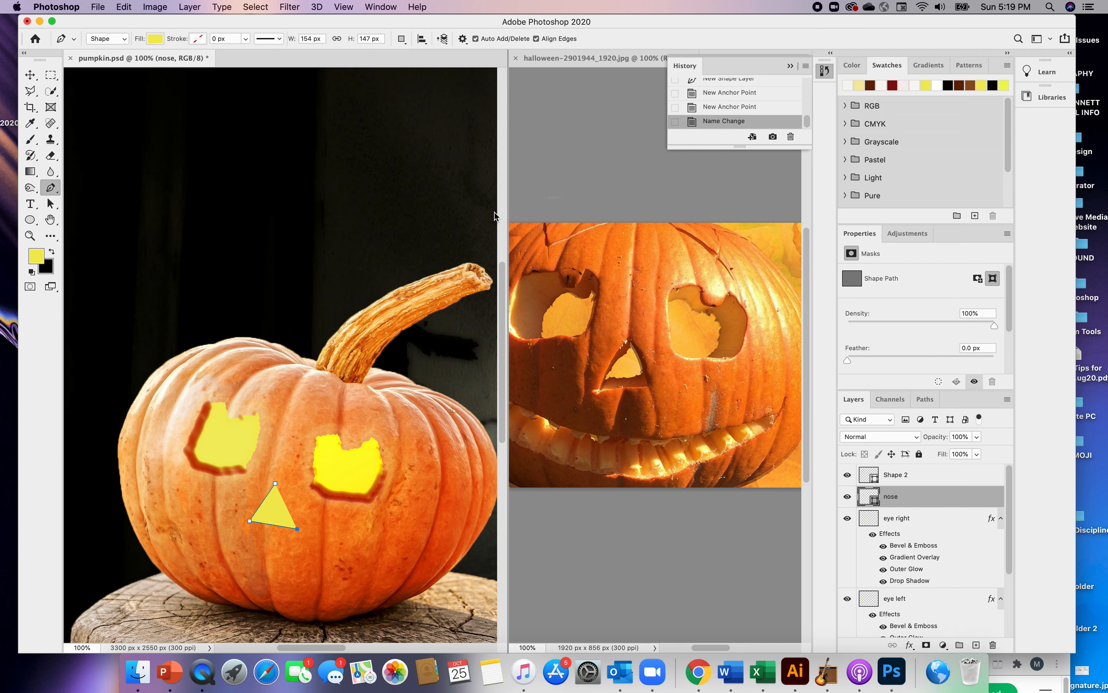
{"action": "left_click", "coordinate": [562, 228]}
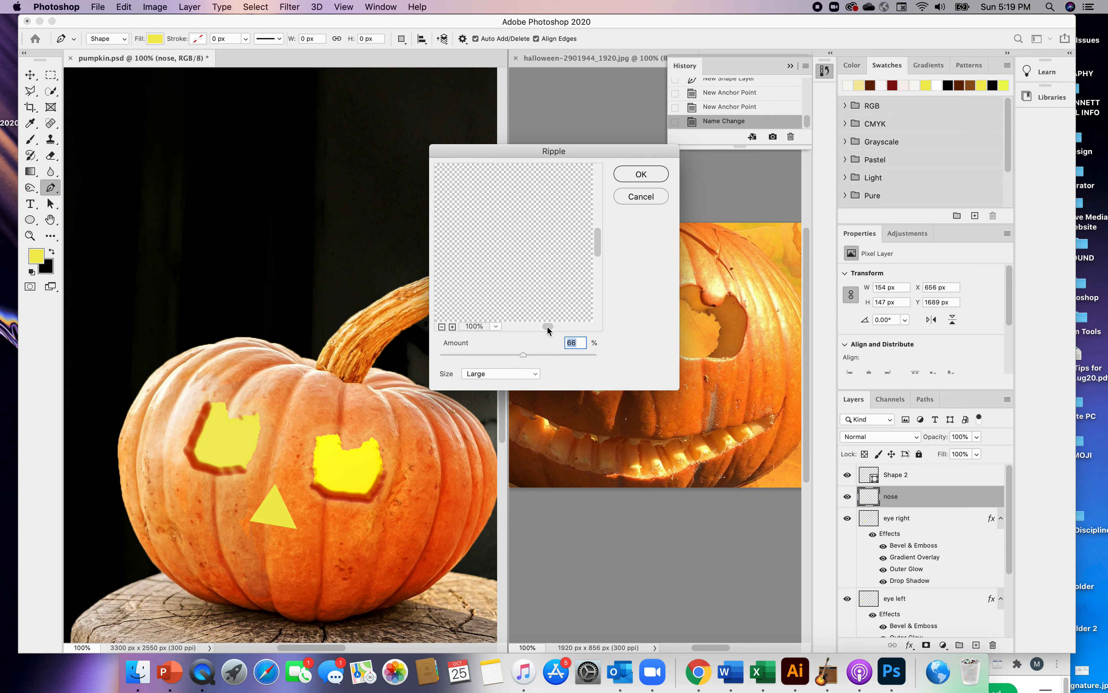
Roughen the nose's edges with the Ripple filter at an amount of 74% and Large size
{"action": "left_click", "coordinate": [441, 327]}
{"action": "left_click", "coordinate": [442, 327]}
{"action": "left_click_drag", "start_coordinate": [598, 236], "coordinate": [598, 276]}
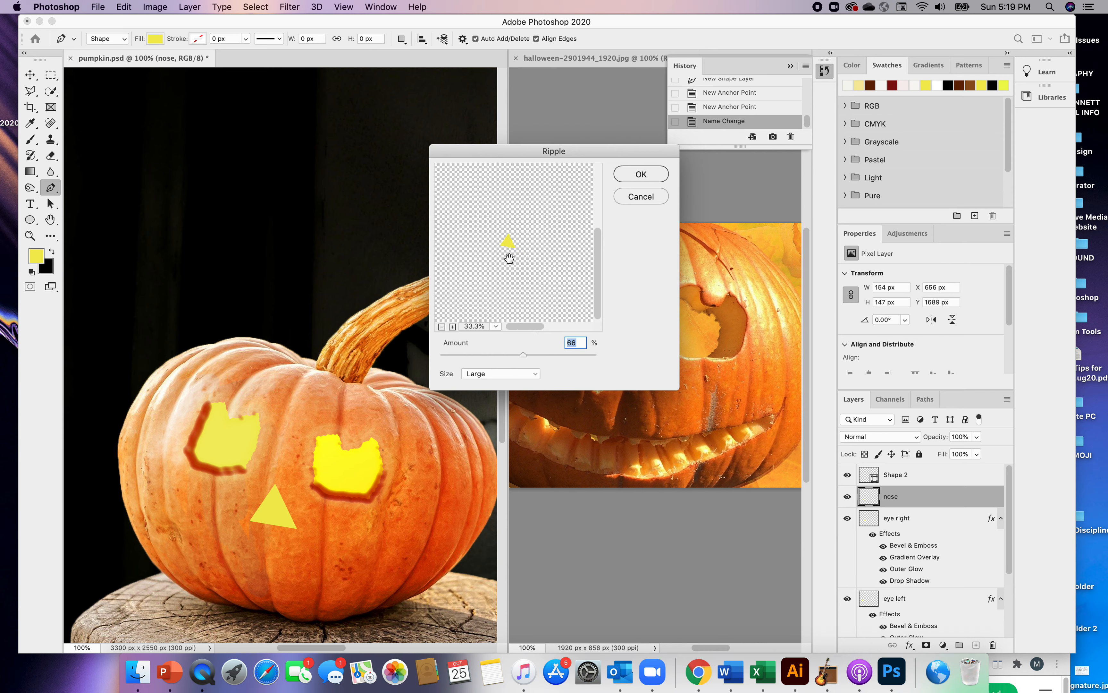
{"action": "left_click", "coordinate": [452, 326]}
{"action": "left_click", "coordinate": [452, 326]}
{"action": "left_click", "coordinate": [452, 327]}
{"action": "left_click", "coordinate": [453, 327]}
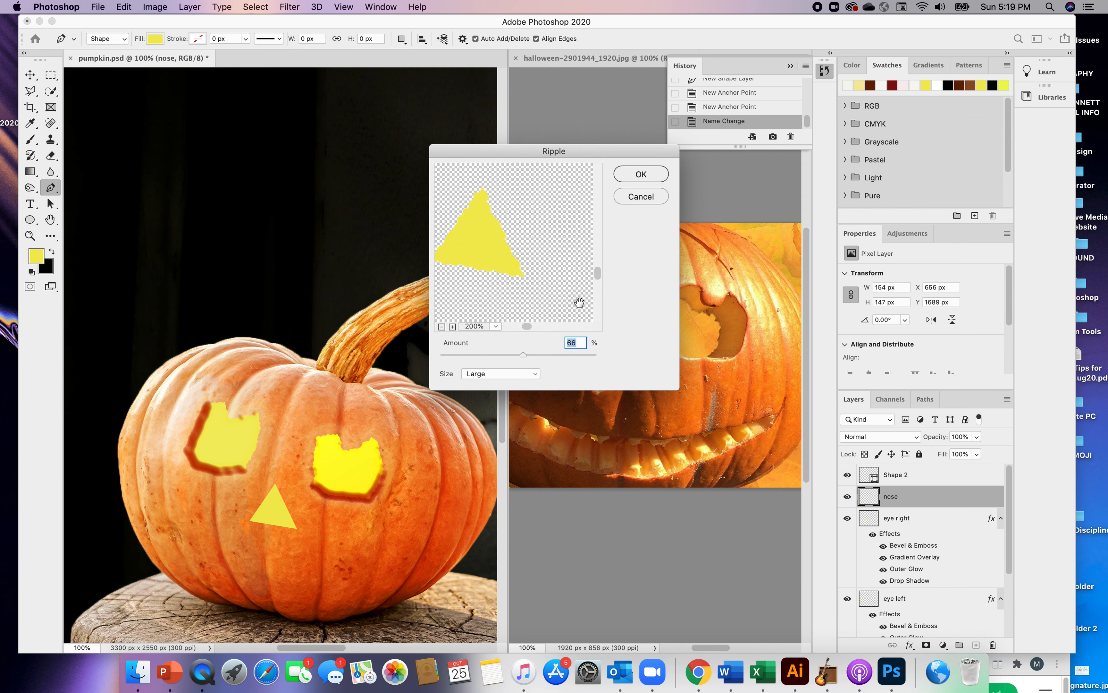
{"action": "left_click_drag", "start_coordinate": [526, 324], "coordinate": [524, 356]}
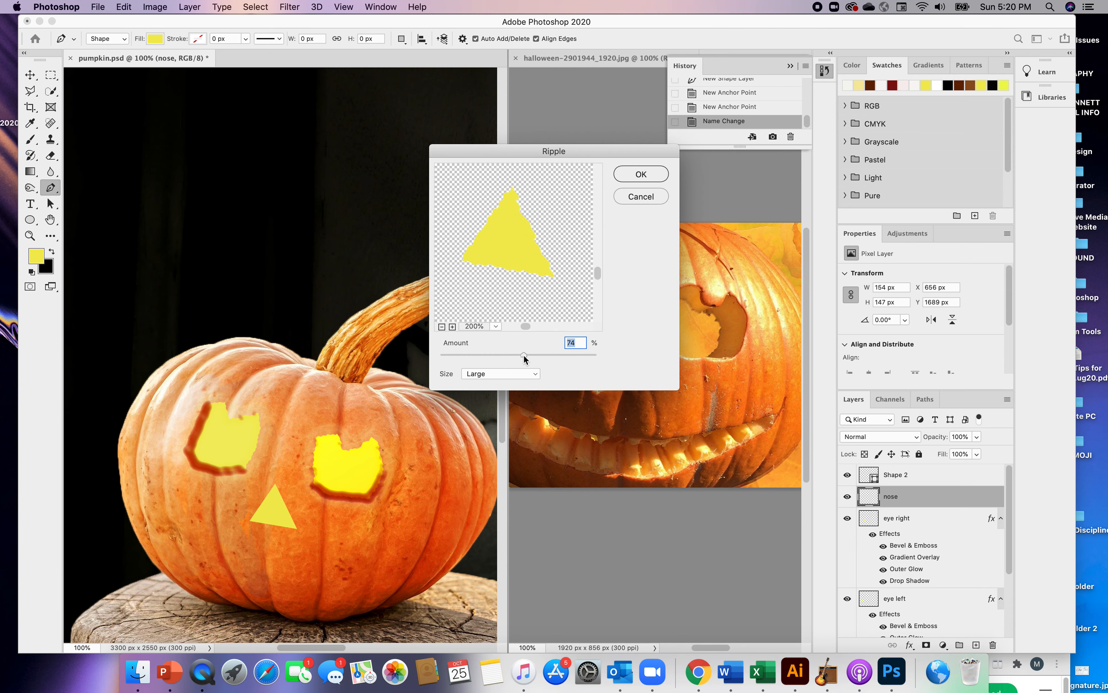
{"action": "left_click_drag", "start_coordinate": [633, 151], "coordinate": [582, 141]}
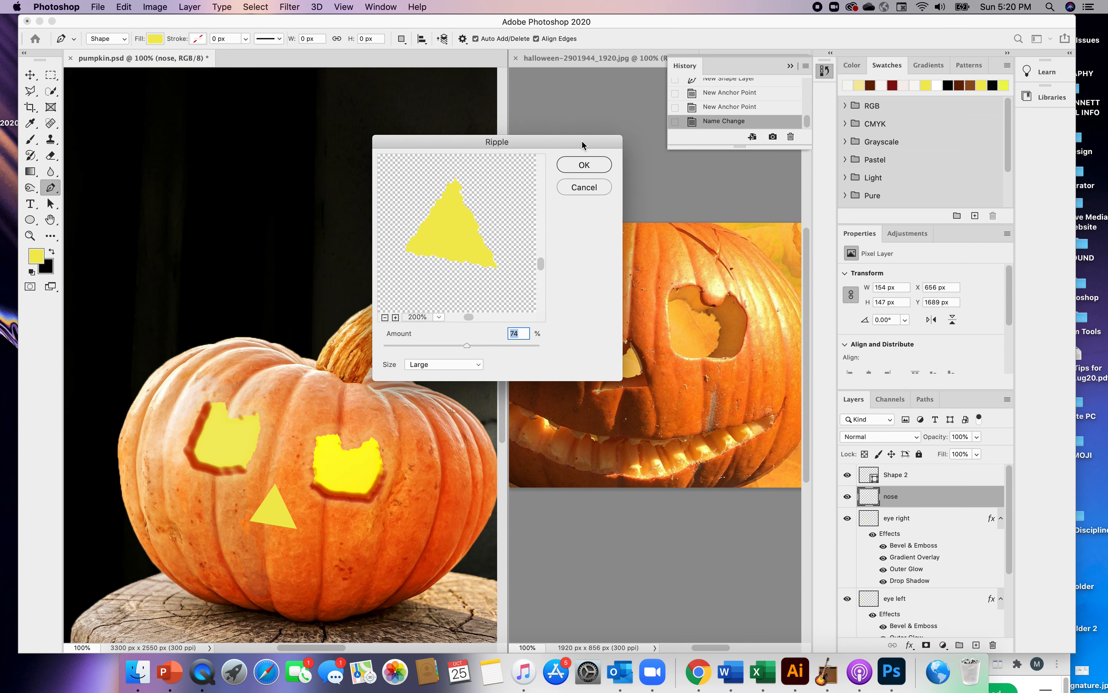
{"action": "left_click", "coordinate": [598, 168]}
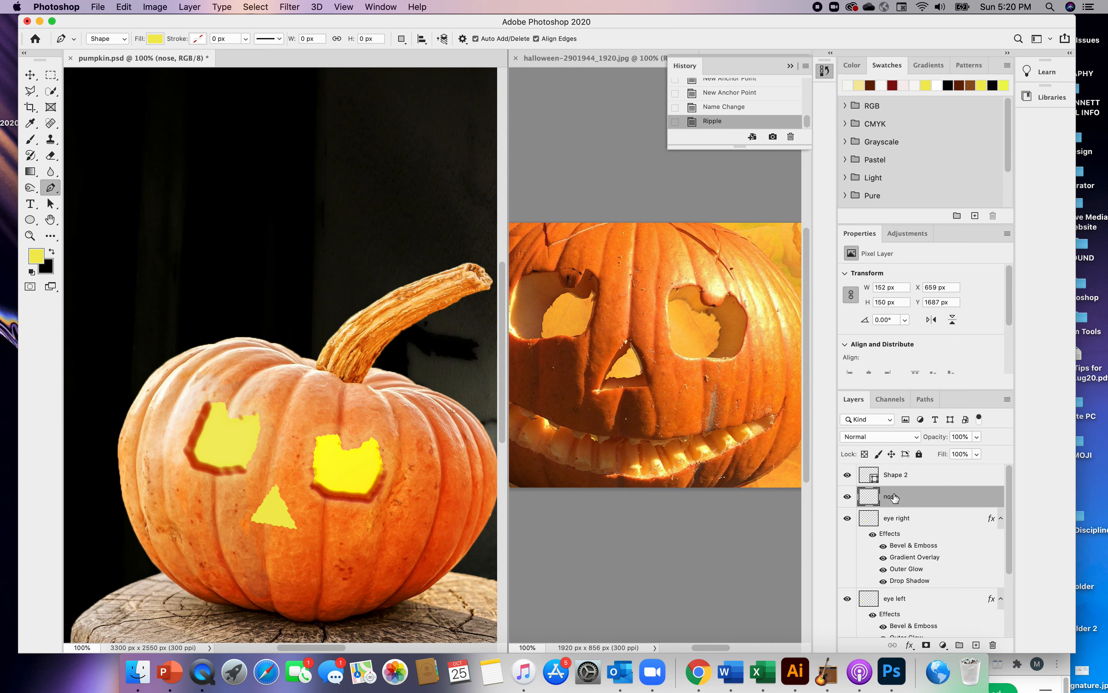
Enable the Bevel & Emboss effect on the nose layer and open its settings
{"action": "double_click", "coordinate": [926, 491]}
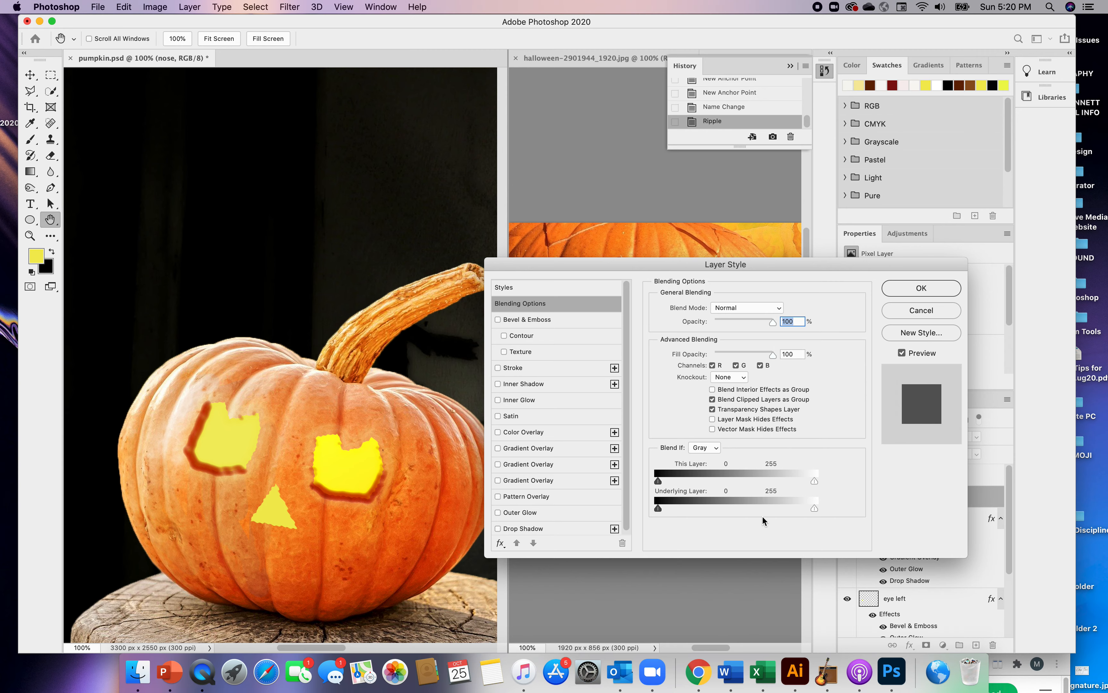
{"action": "left_click", "coordinate": [498, 320]}
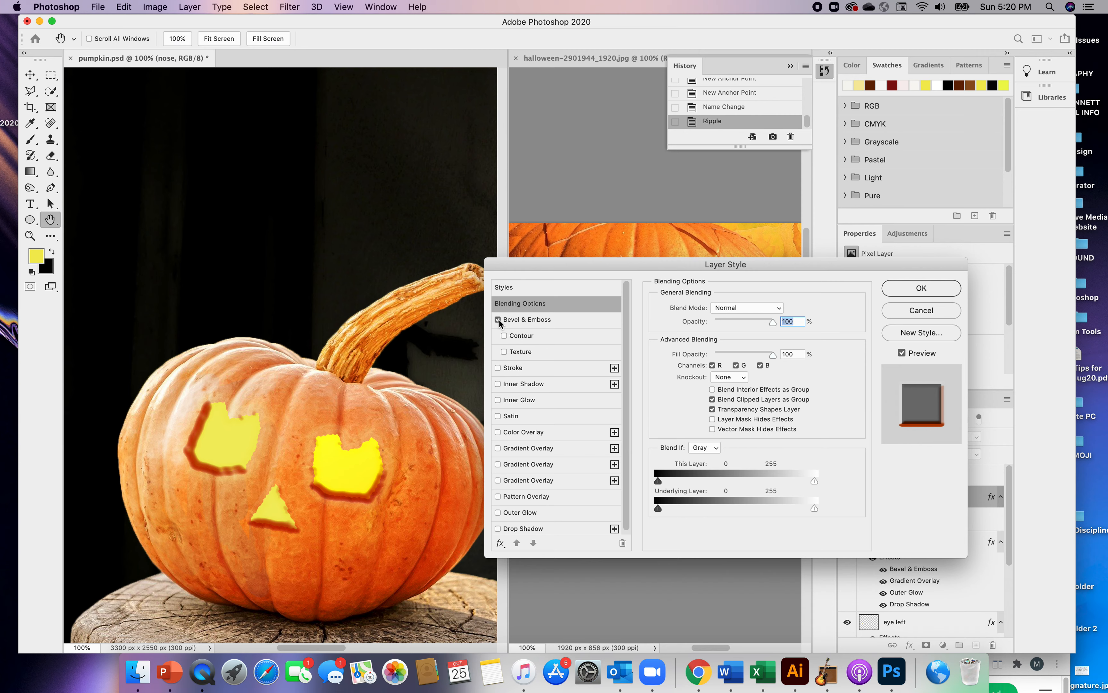
{"action": "left_click", "coordinate": [529, 320]}
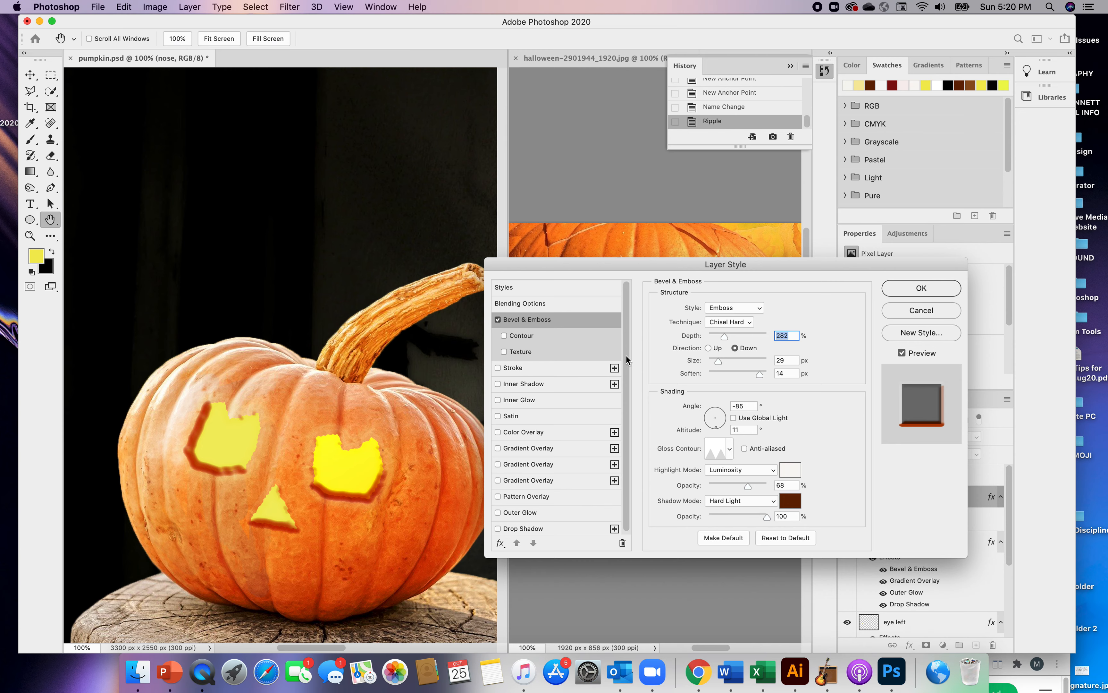
Add Outer Glow and Drop Shadow effects to the nose layer and apply its layer style
{"action": "left_click_drag", "start_coordinate": [626, 354], "coordinate": [629, 426]}
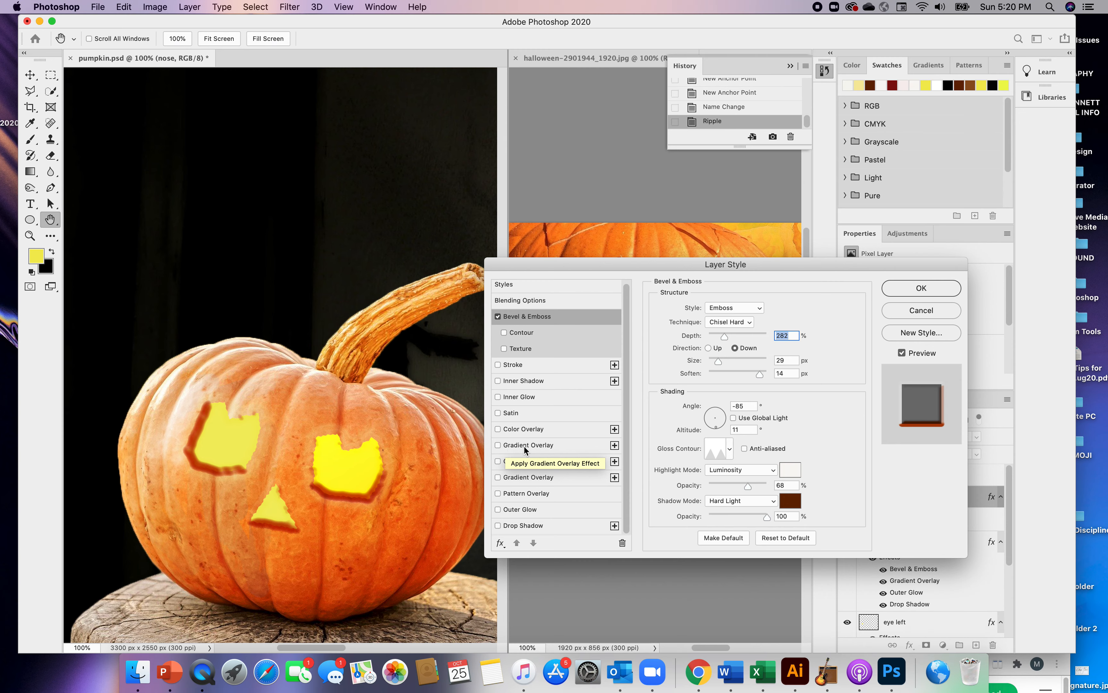
{"action": "left_click", "coordinate": [498, 509]}
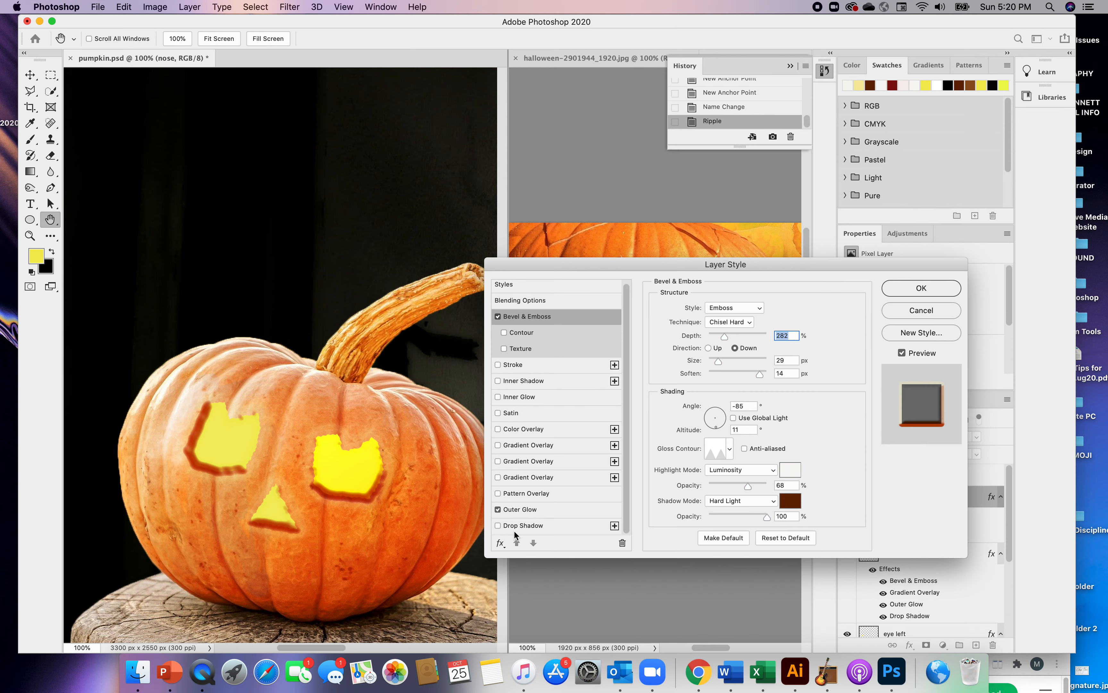
{"action": "left_click", "coordinate": [498, 526]}
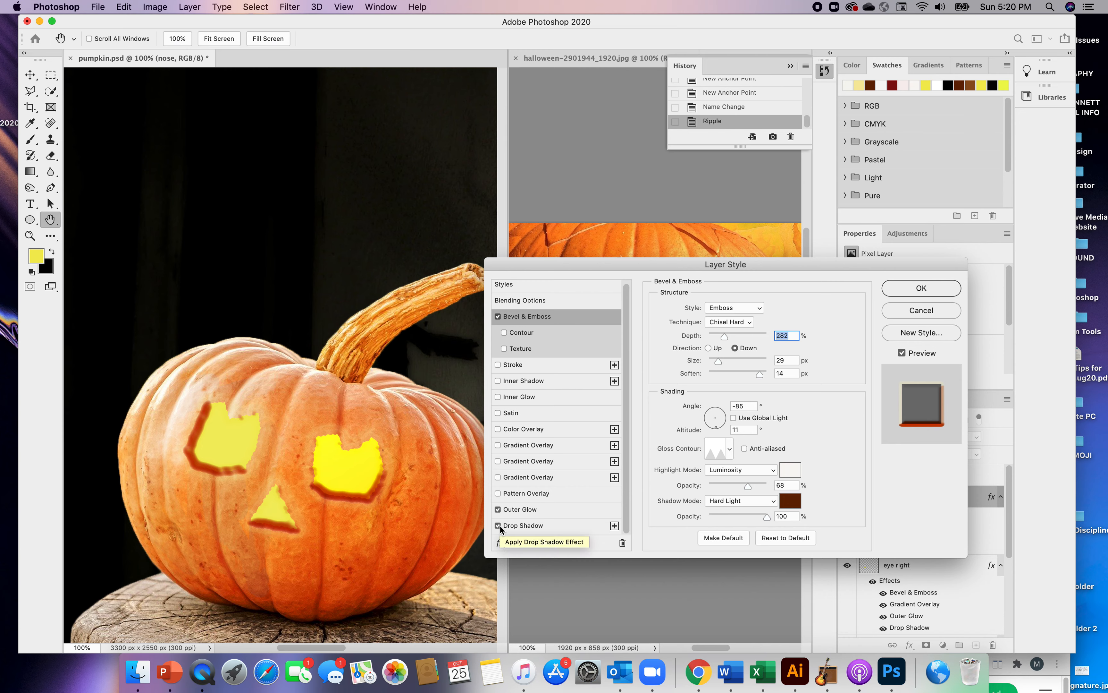
{"action": "left_click", "coordinate": [518, 529]}
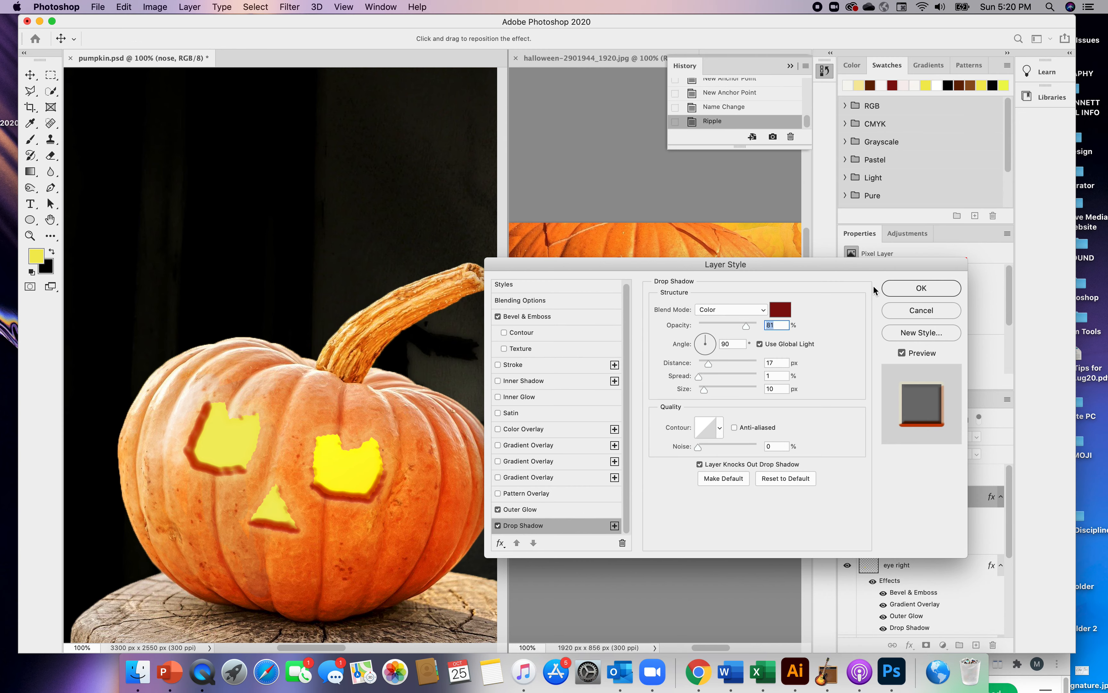
{"action": "left_click", "coordinate": [914, 292]}
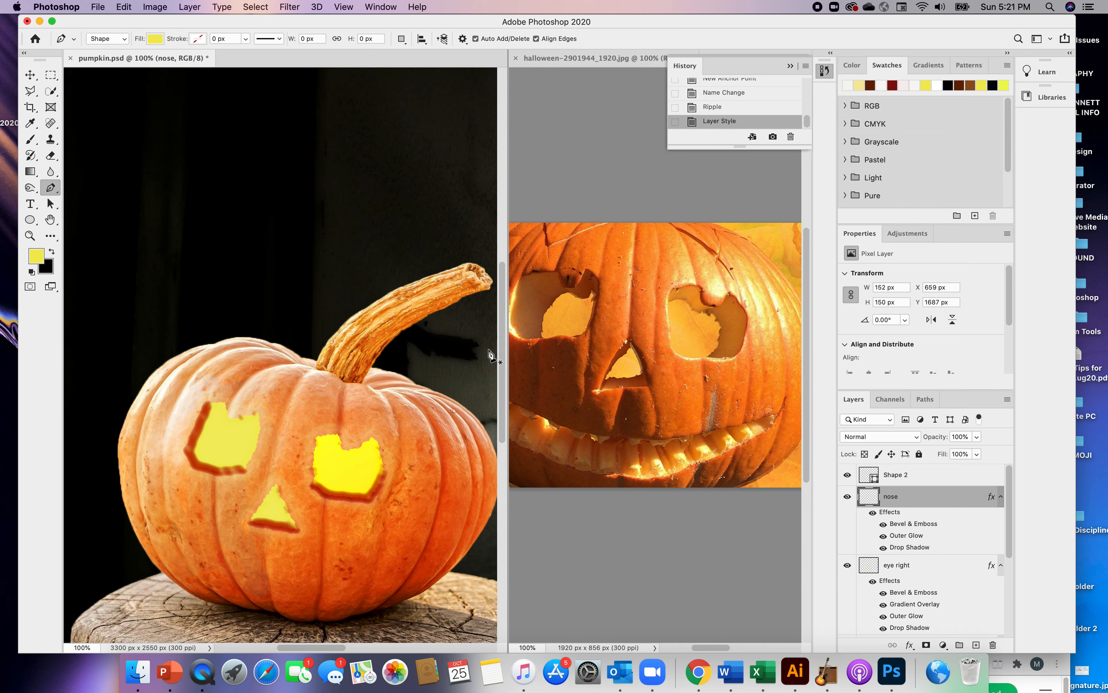
Outline the notched, curved lower edge of a yellow mouth below the nose with the Pen tool, about 689 by 257 px overall
{"action": "left_click", "coordinate": [185, 510]}
{"action": "left_click", "coordinate": [184, 533]}
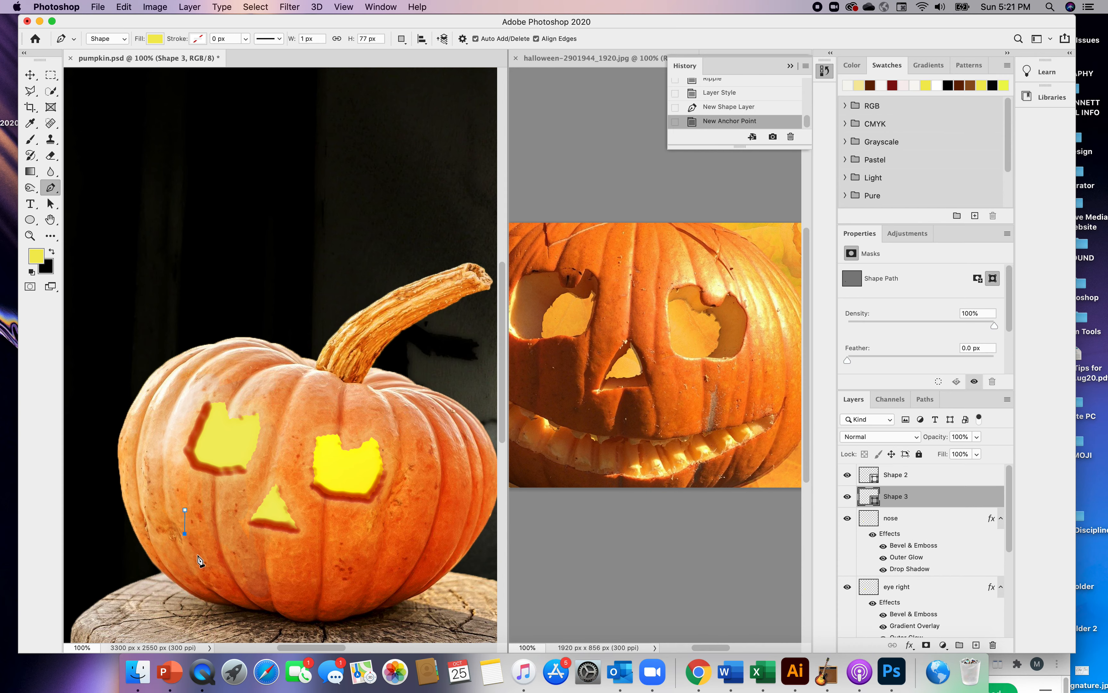
{"action": "left_click", "coordinate": [199, 555]}
{"action": "left_click", "coordinate": [219, 575]}
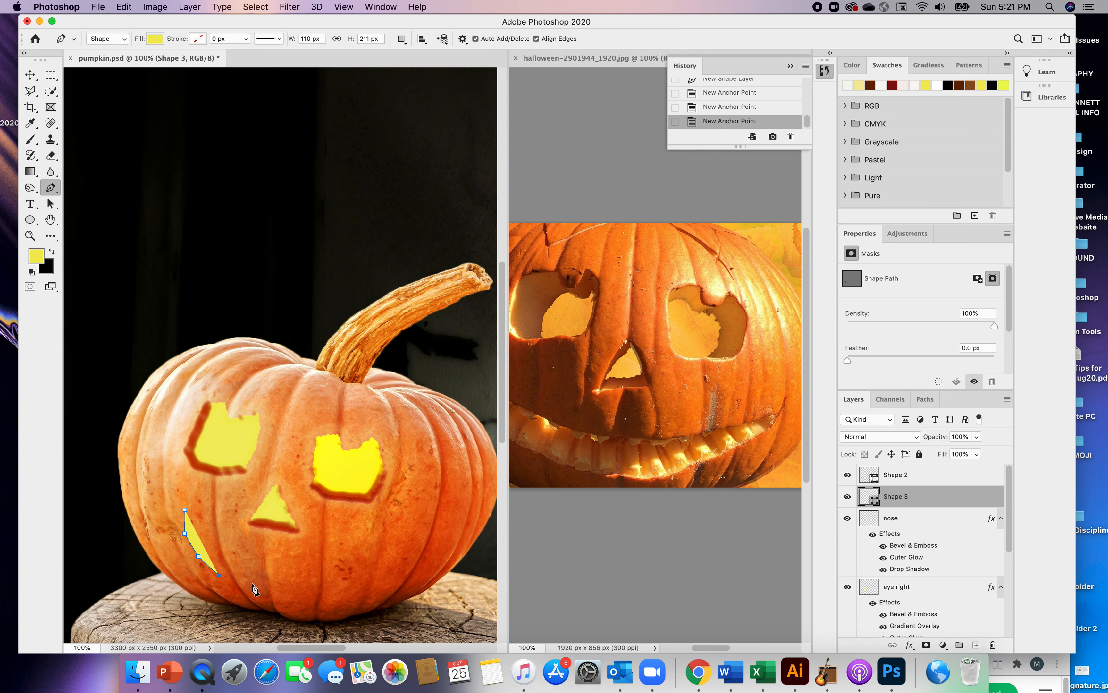
{"action": "left_click", "coordinate": [250, 582]}
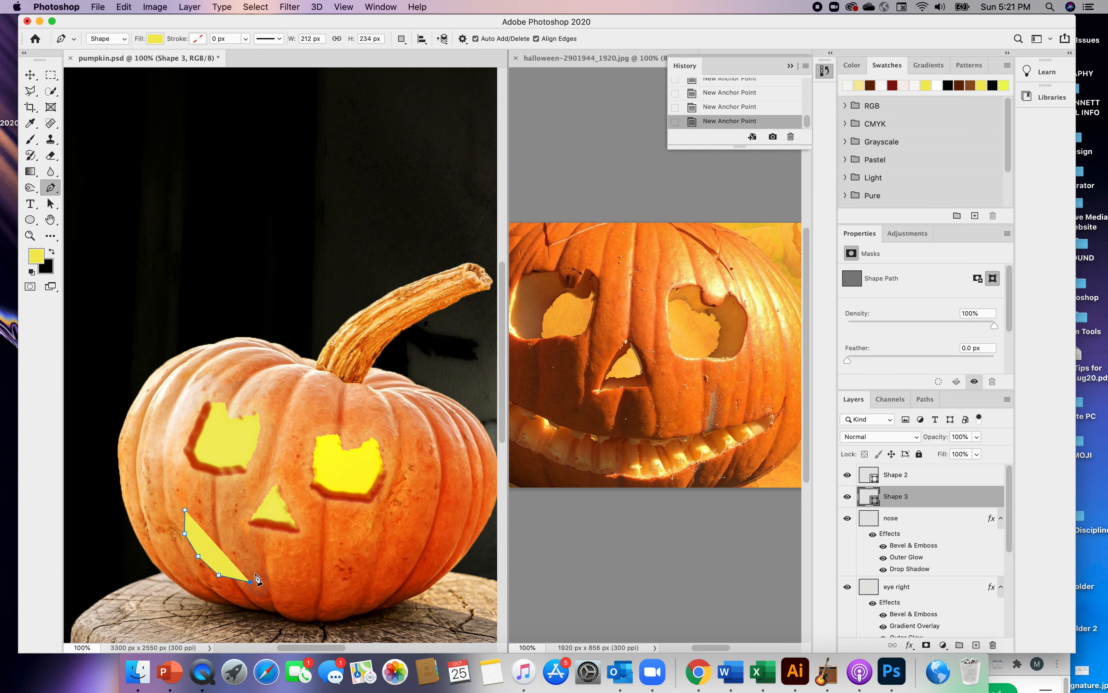
{"action": "left_click", "coordinate": [256, 573]}
{"action": "left_click", "coordinate": [273, 585]}
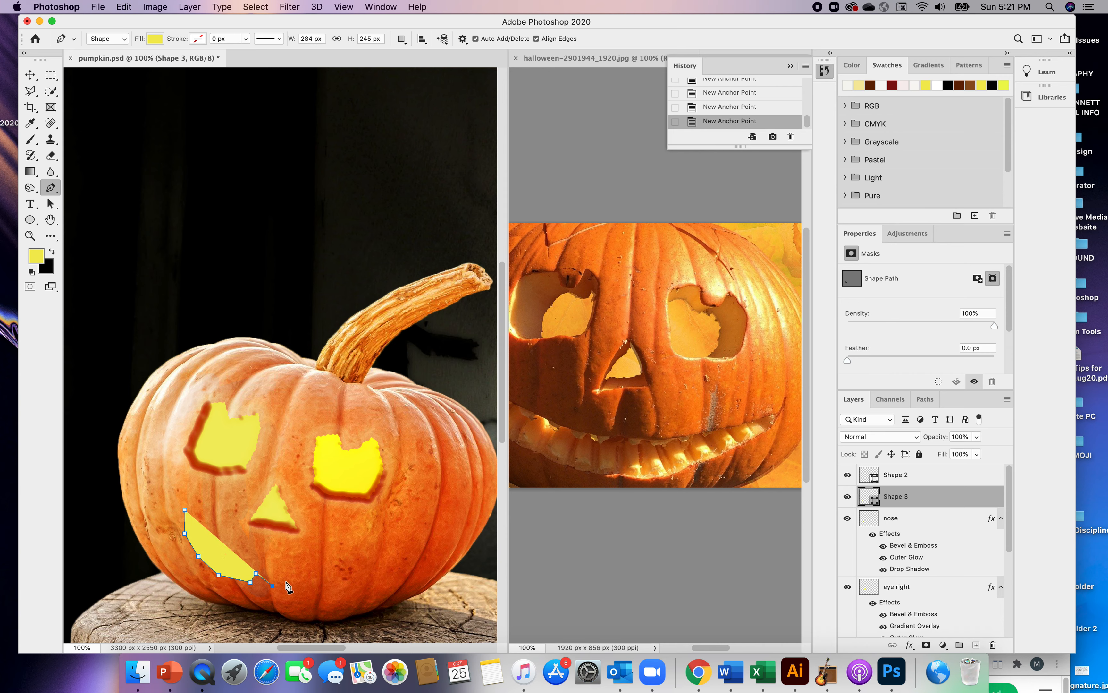
{"action": "left_click", "coordinate": [294, 580]}
{"action": "left_click", "coordinate": [309, 591]}
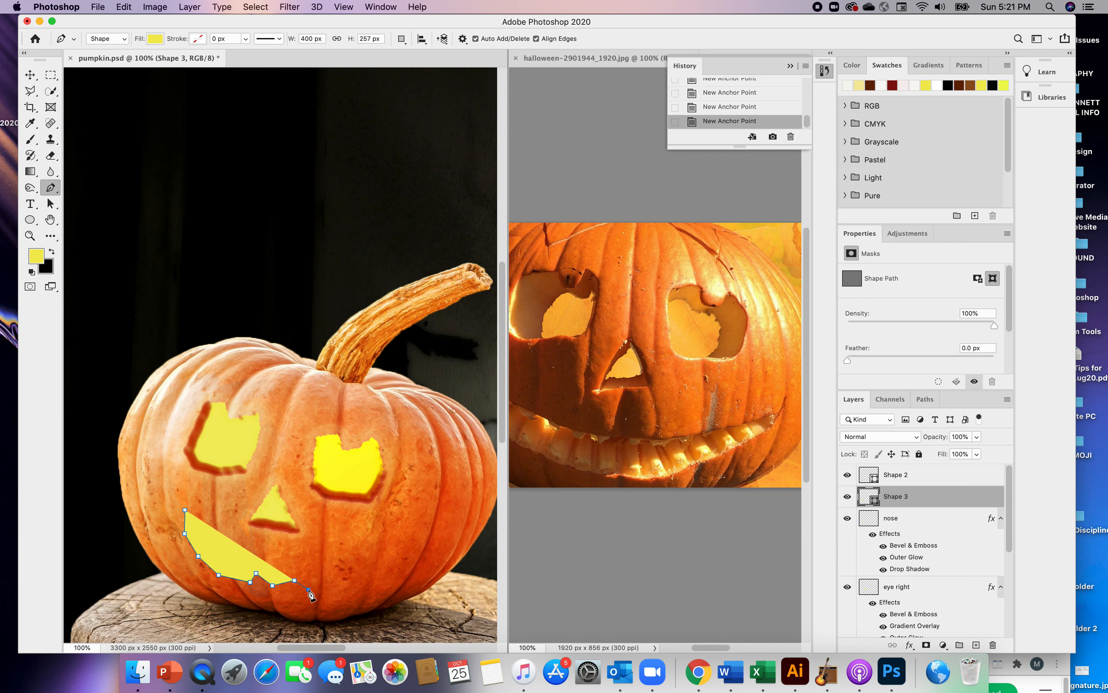
{"action": "left_click", "coordinate": [335, 582]}
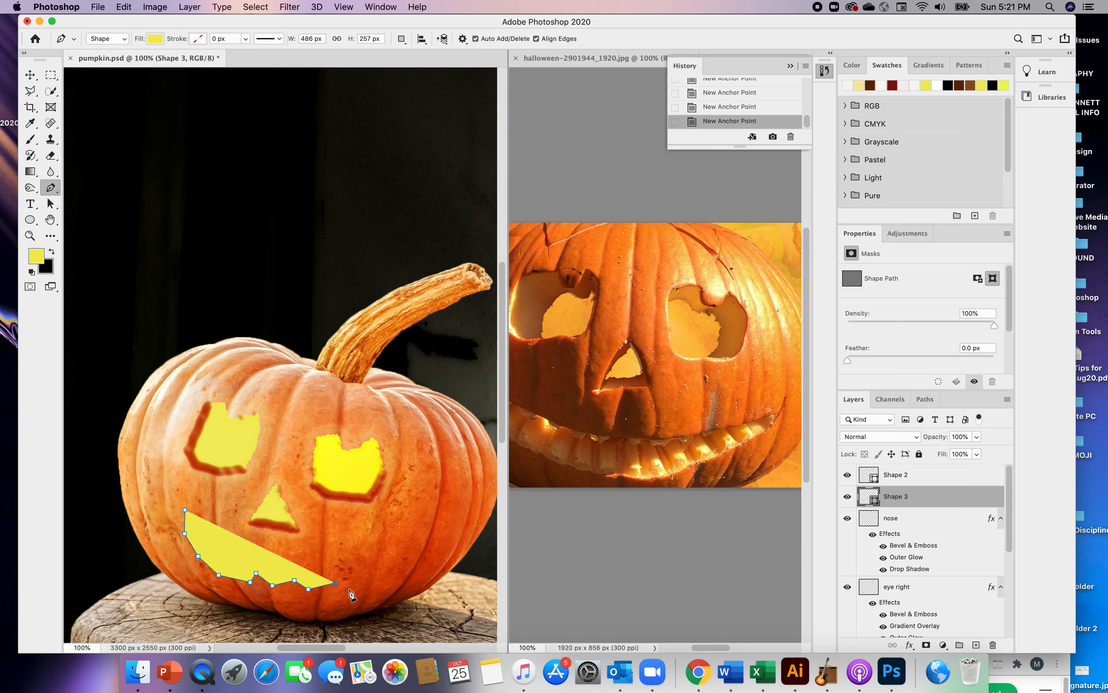
{"action": "left_click", "coordinate": [349, 589]}
{"action": "left_click", "coordinate": [374, 570]}
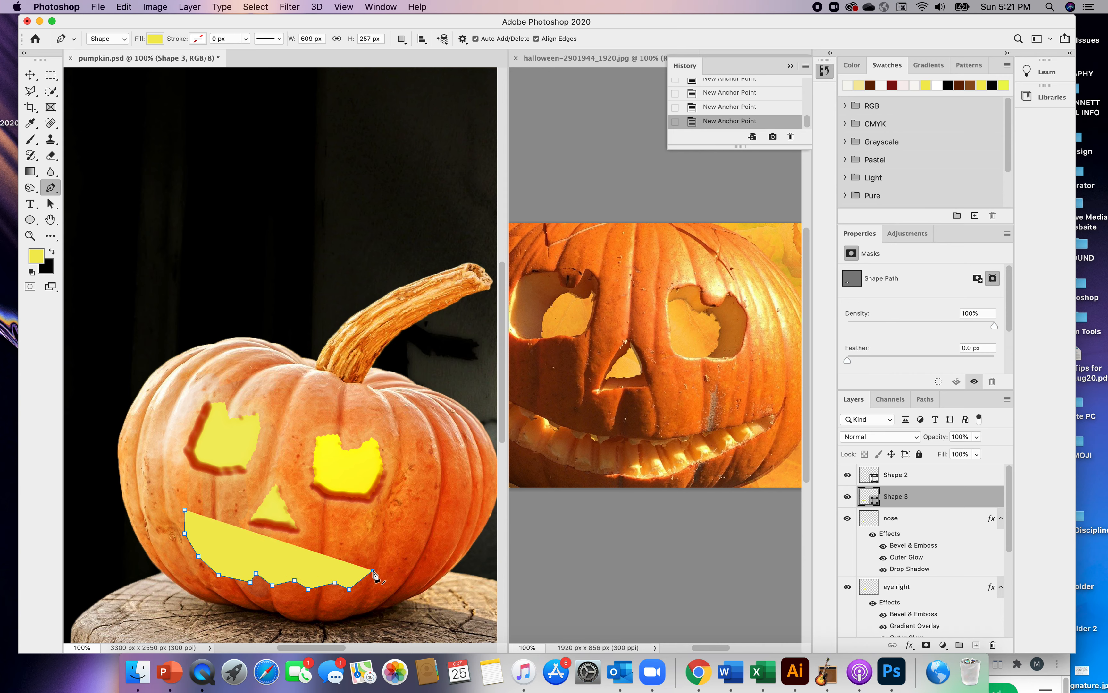
{"action": "left_click", "coordinate": [398, 551]}
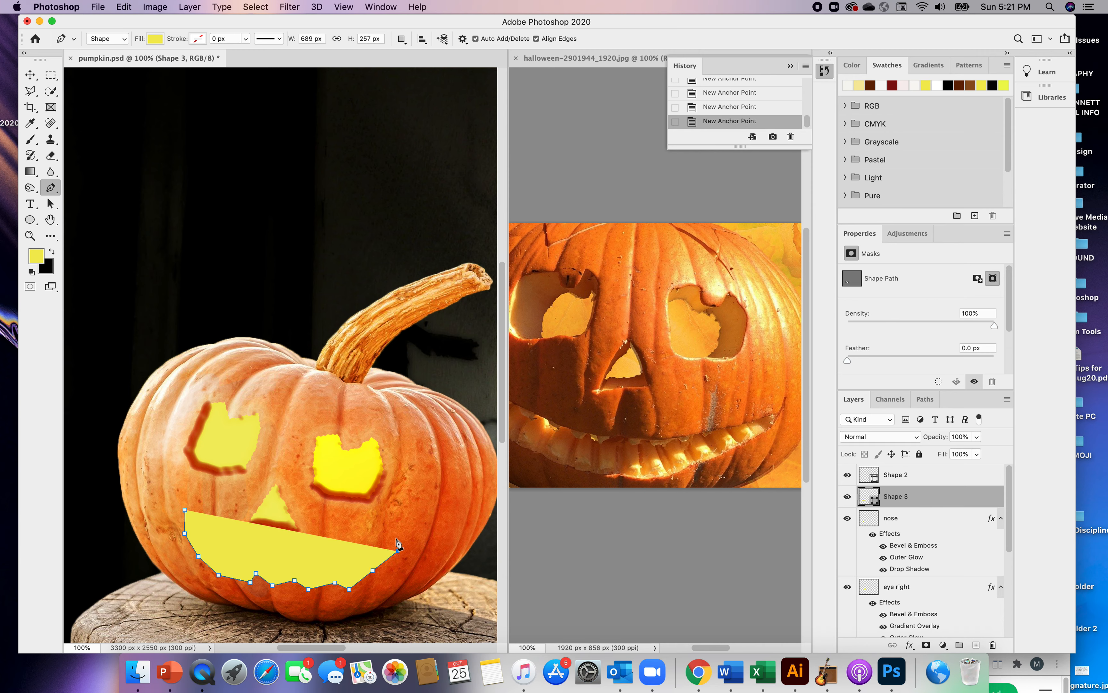
Continue the mouth outline back along its upper edge with a zigzag row of pointed teeth, and finish drawing
{"action": "left_click", "coordinate": [395, 538]}
{"action": "left_click", "coordinate": [375, 539]}
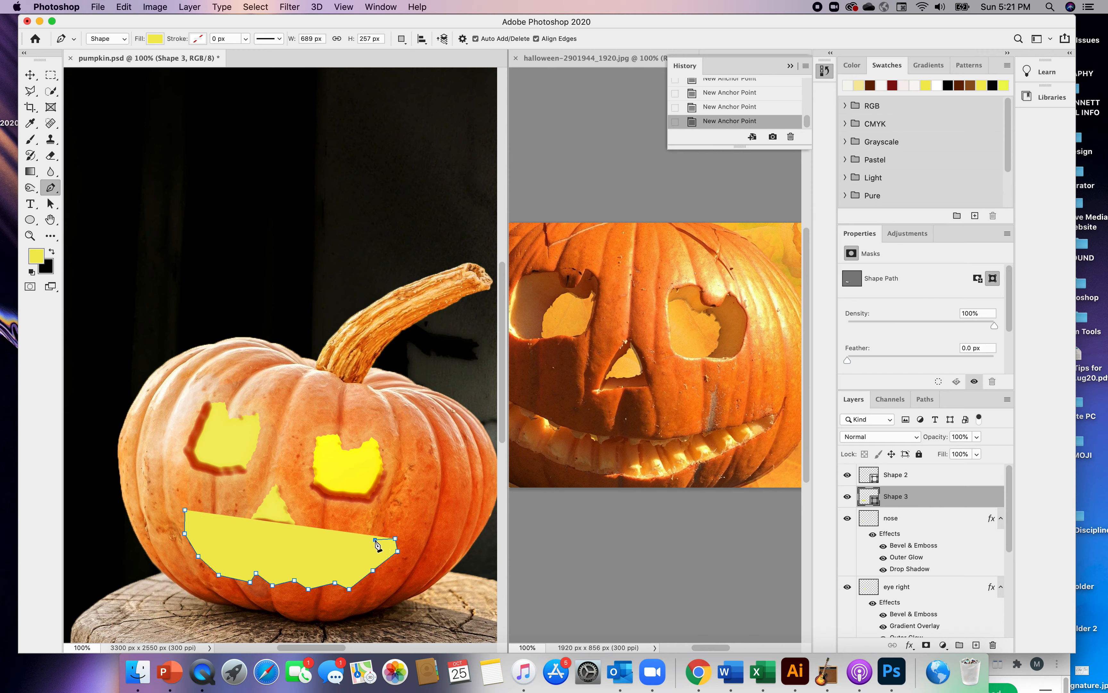
{"action": "left_click", "coordinate": [358, 554]}
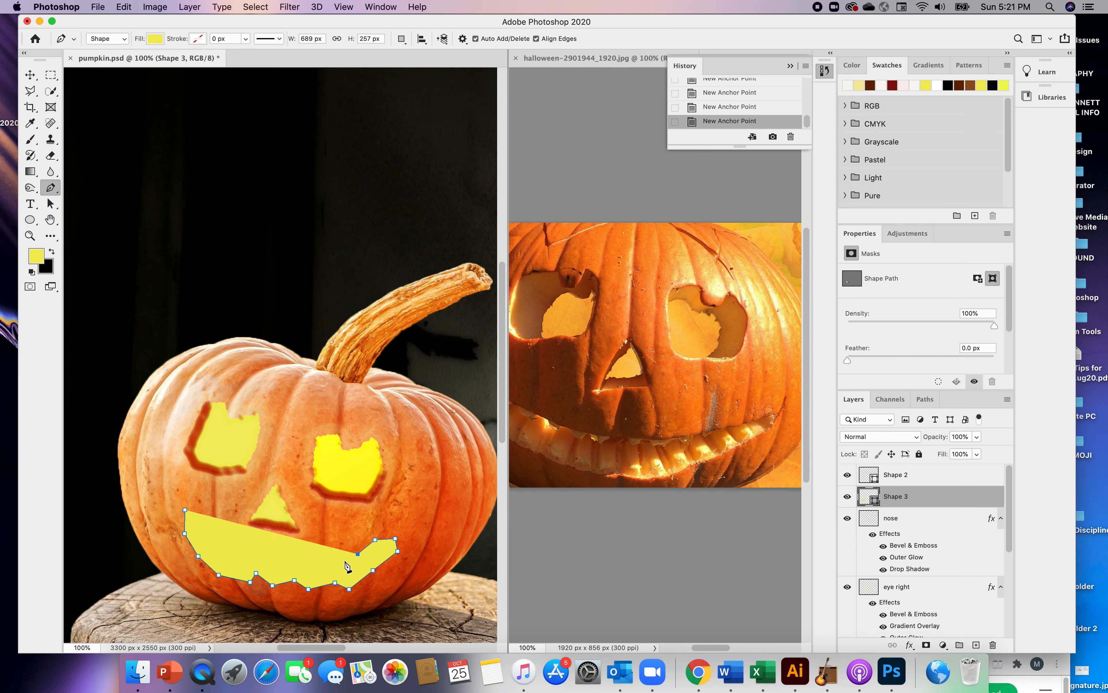
{"action": "left_click", "coordinate": [329, 548]}
{"action": "left_click", "coordinate": [315, 562]}
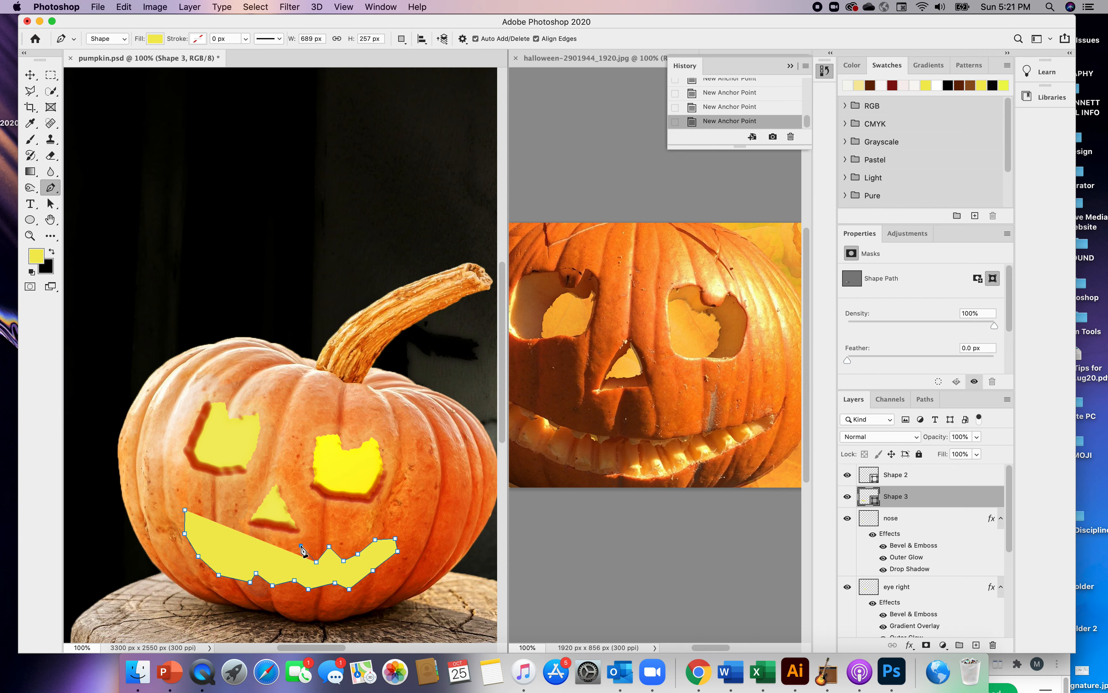
{"action": "left_click", "coordinate": [288, 557]}
{"action": "left_click", "coordinate": [259, 556]}
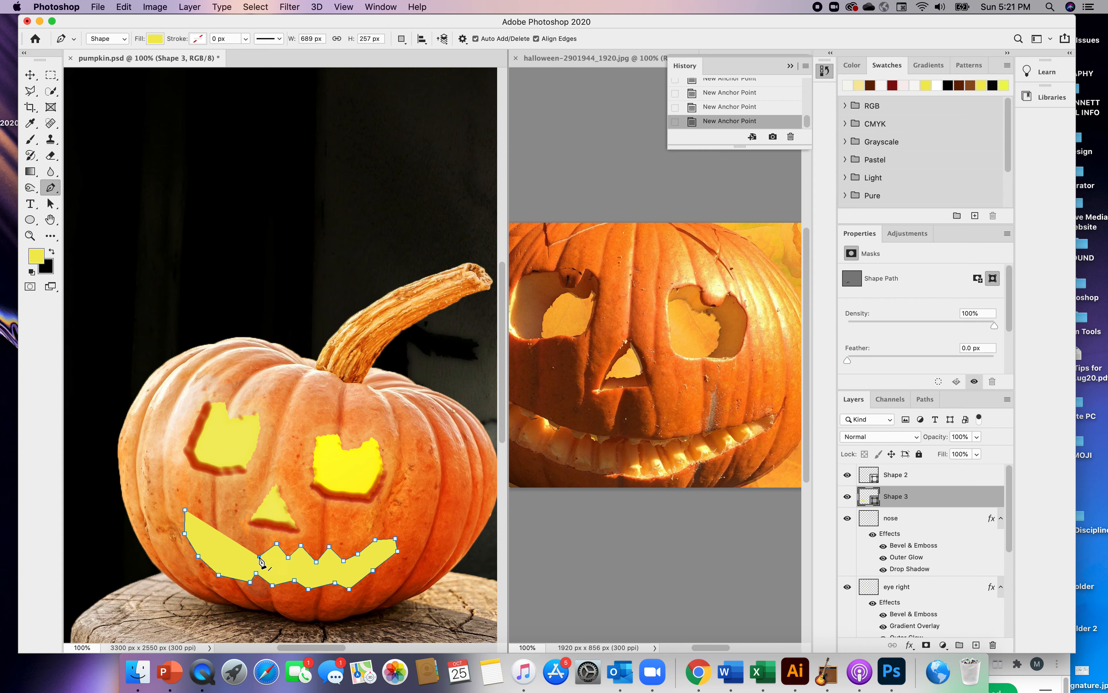
{"action": "left_click", "coordinate": [247, 541]}
{"action": "left_click", "coordinate": [236, 551]}
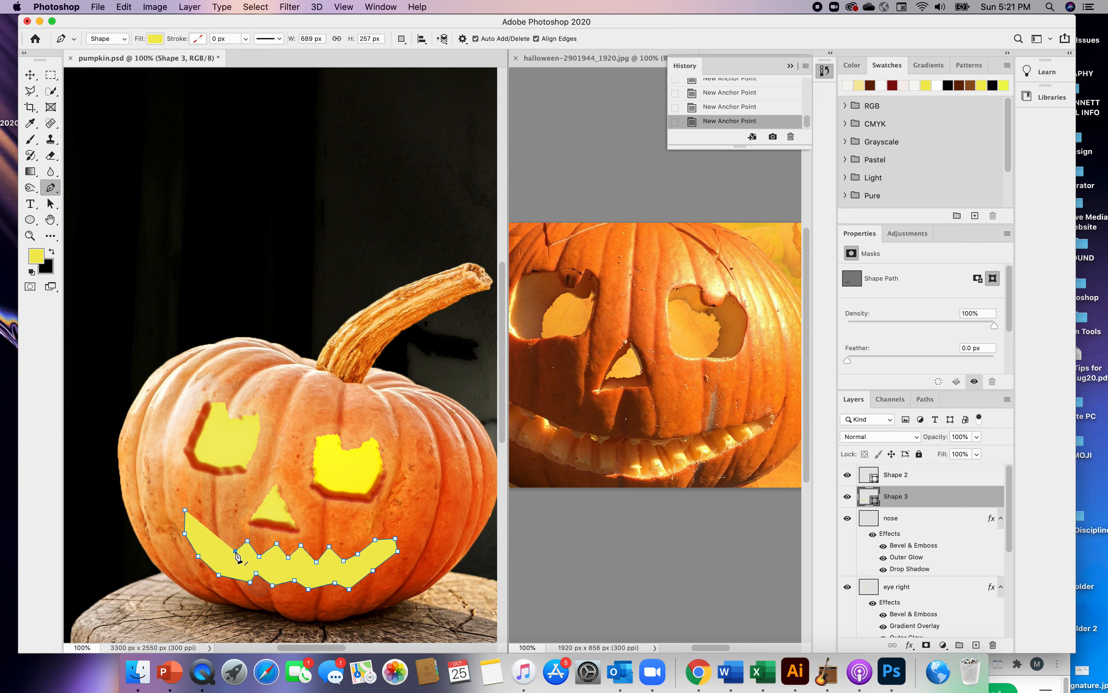
{"action": "left_click", "coordinate": [223, 539]}
{"action": "left_click", "coordinate": [30, 77]}
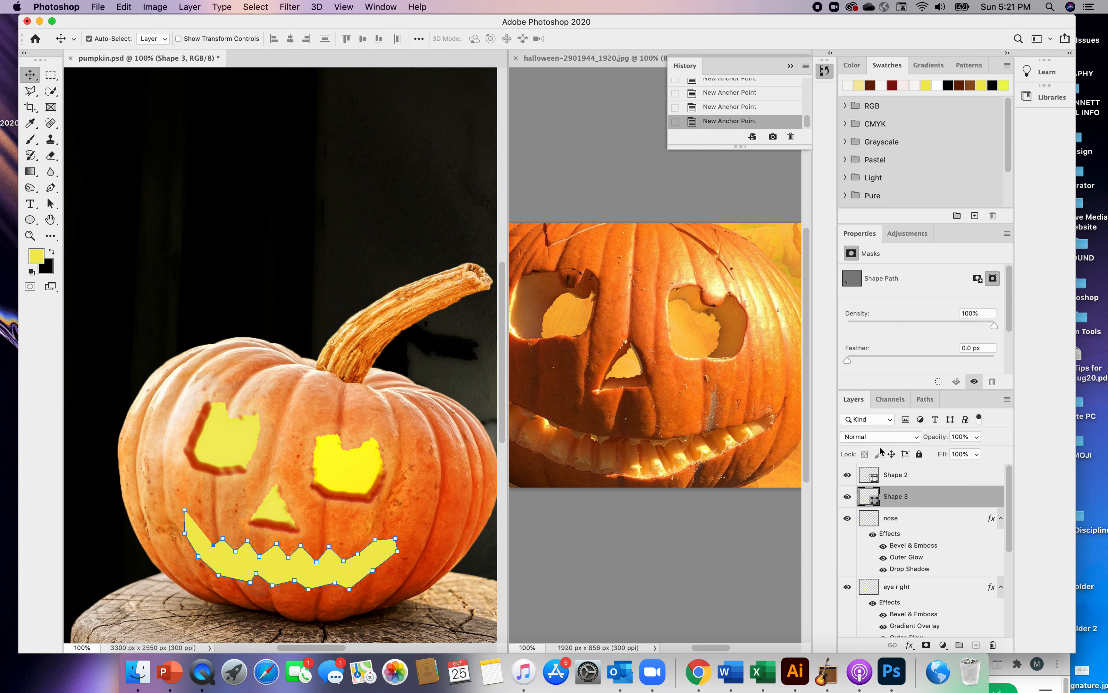
Rename the new mouth shape's layer as mouth
{"action": "left_click", "coordinate": [896, 520]}
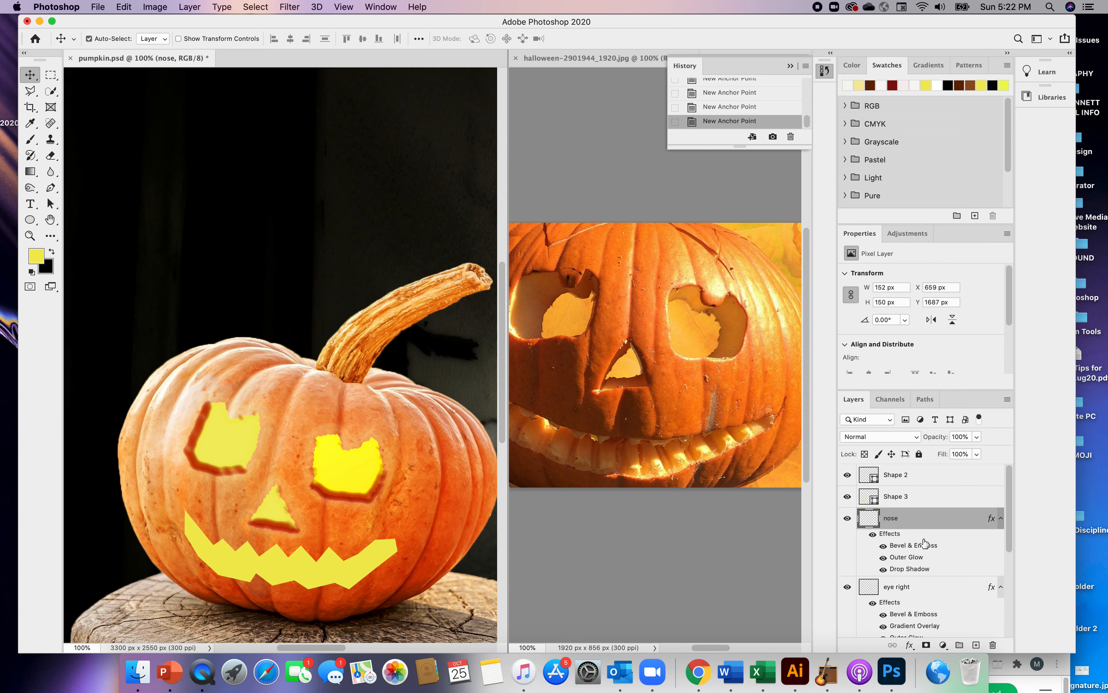
{"action": "left_click", "coordinate": [900, 499]}
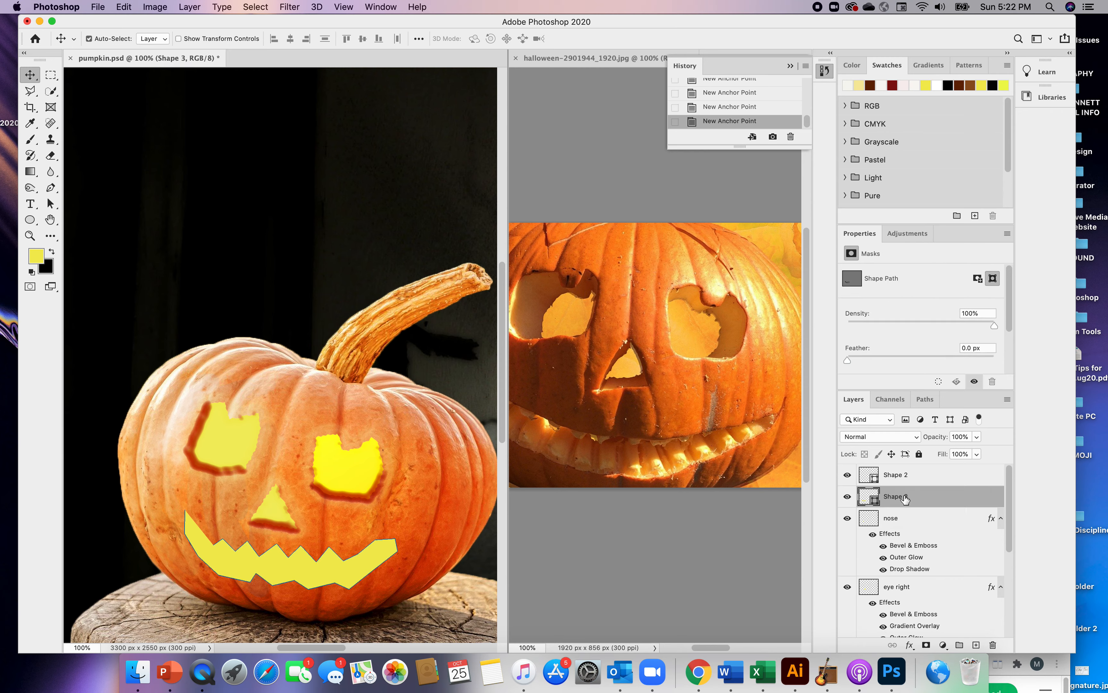
{"action": "double_click", "coordinate": [903, 498]}
{"action": "type", "text": "mouth"}
{"action": "key", "text": "Return"}
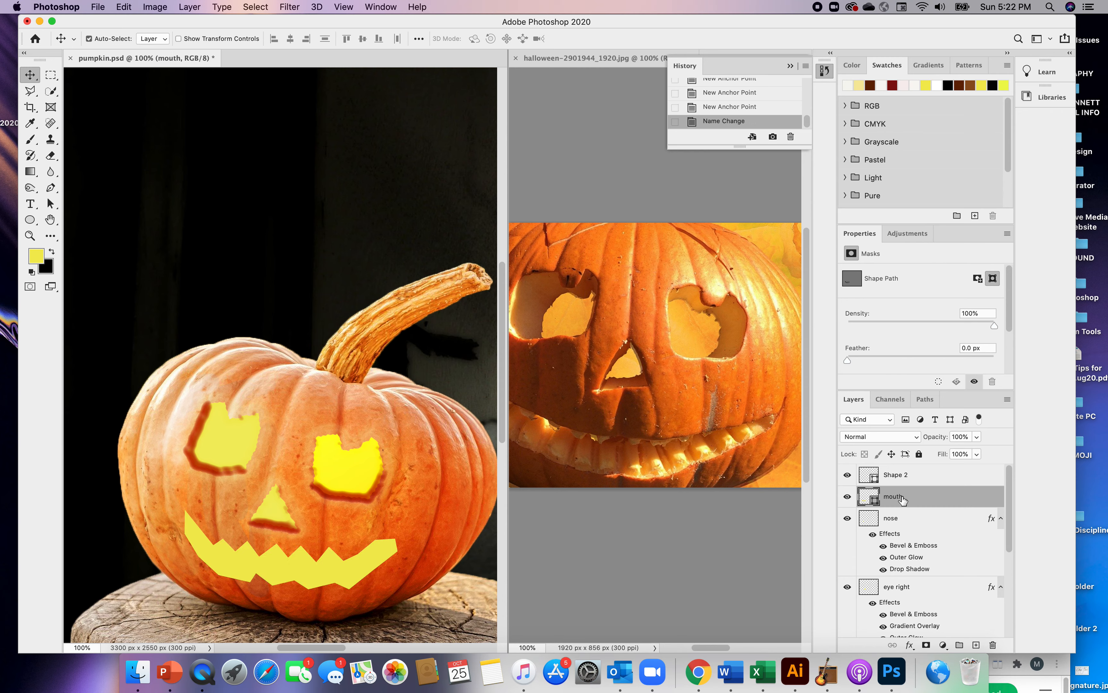
{"action": "left_click", "coordinate": [292, 6]}
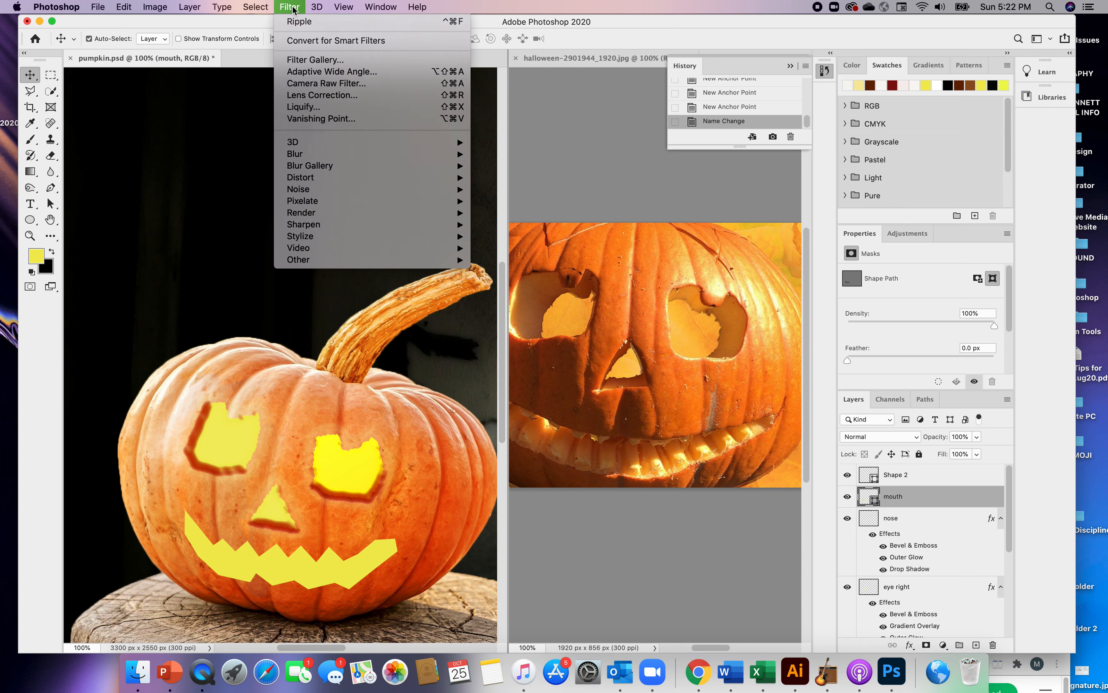
{"action": "mouse_move", "coordinate": [304, 178]}
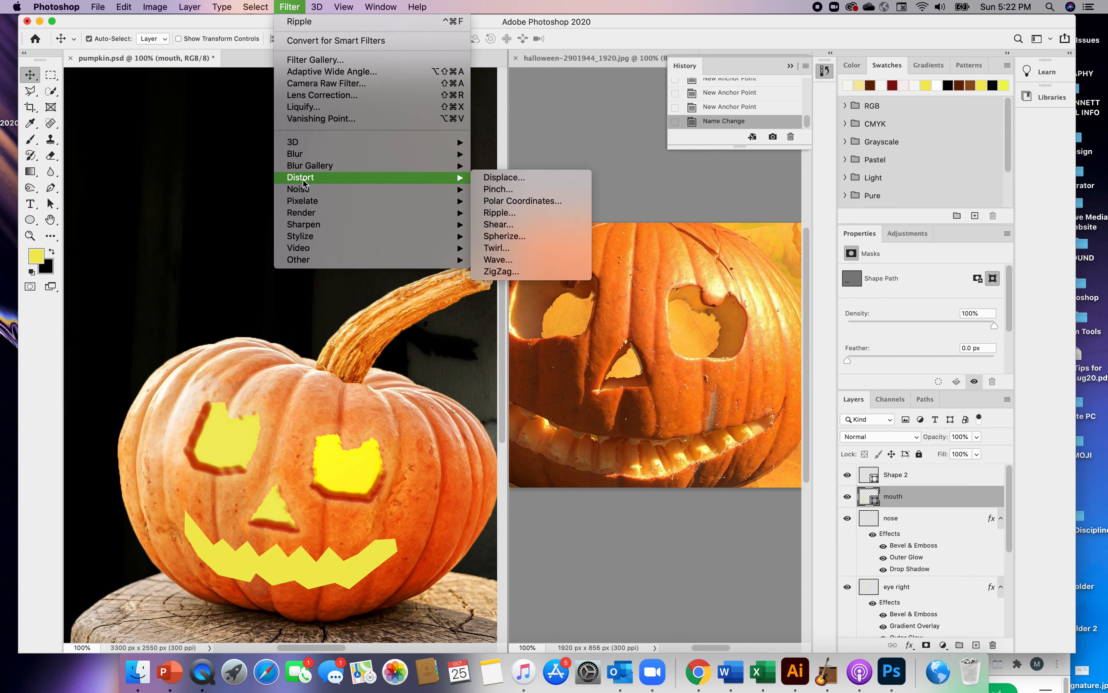
{"action": "left_click", "coordinate": [502, 216]}
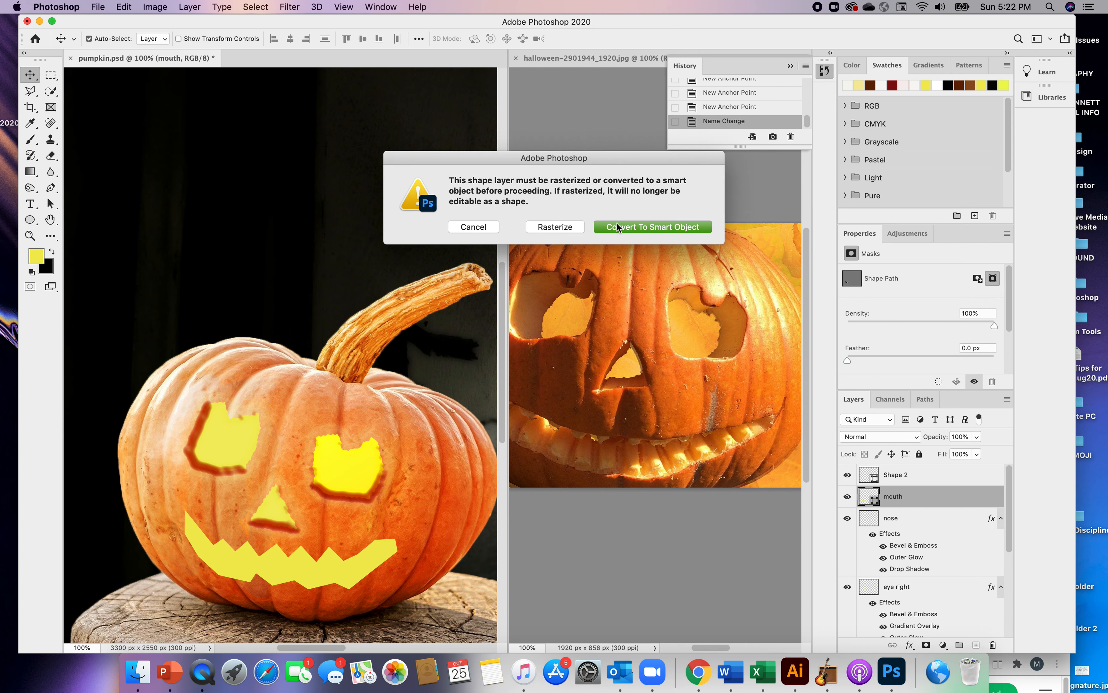
{"action": "left_click", "coordinate": [480, 225]}
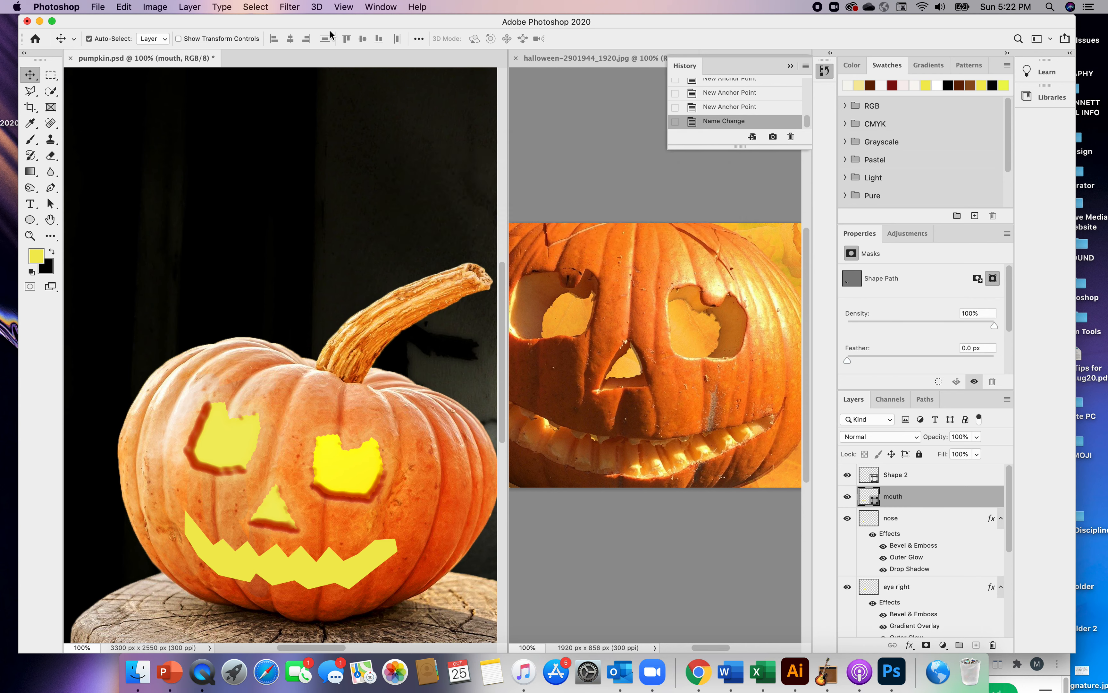
Try rasterizing the mouth and distorting it with a Sine-type Wave filter using fewer generators, and undo the filter
{"action": "left_click", "coordinate": [290, 7]}
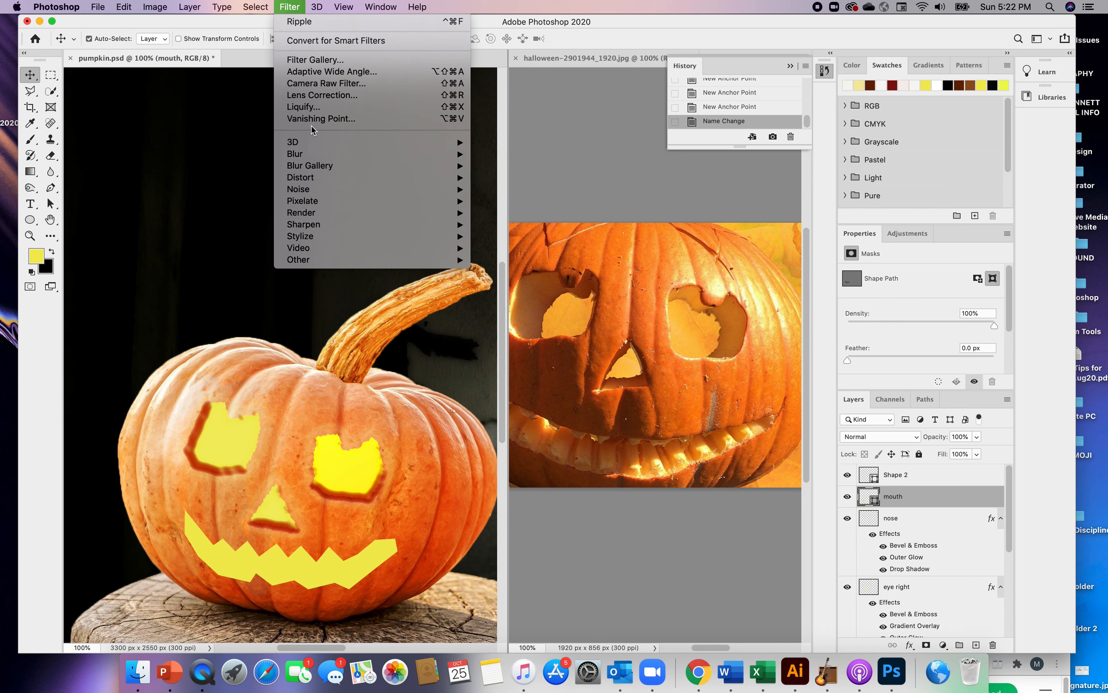
{"action": "mouse_move", "coordinate": [316, 176]}
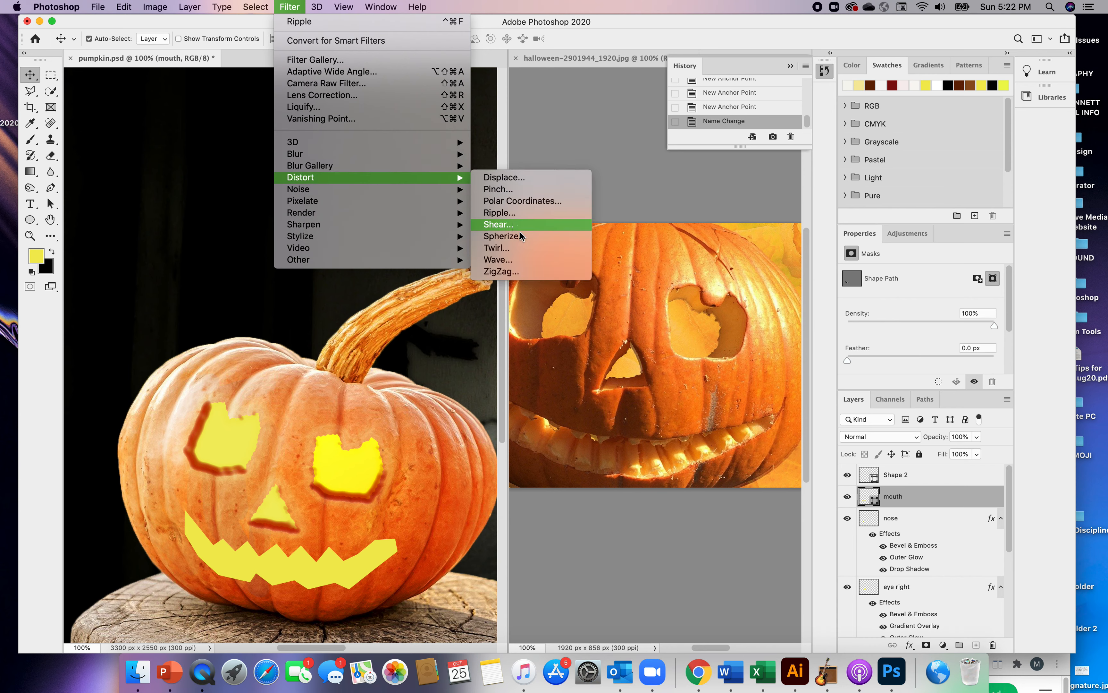
{"action": "left_click", "coordinate": [507, 261]}
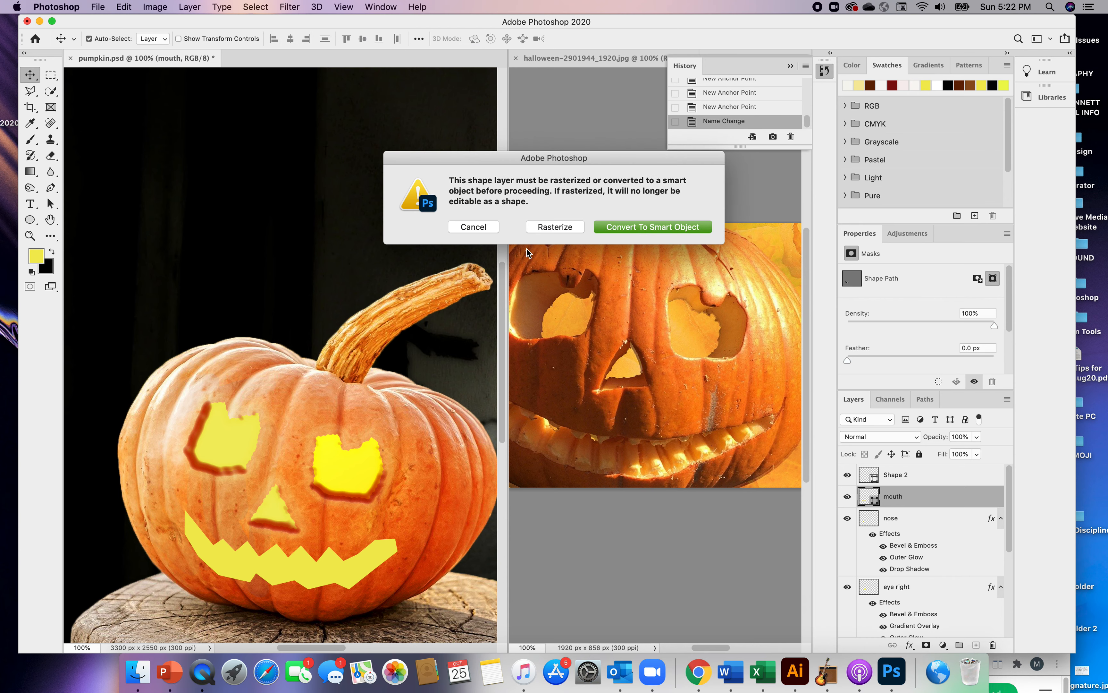
{"action": "left_click", "coordinate": [560, 228]}
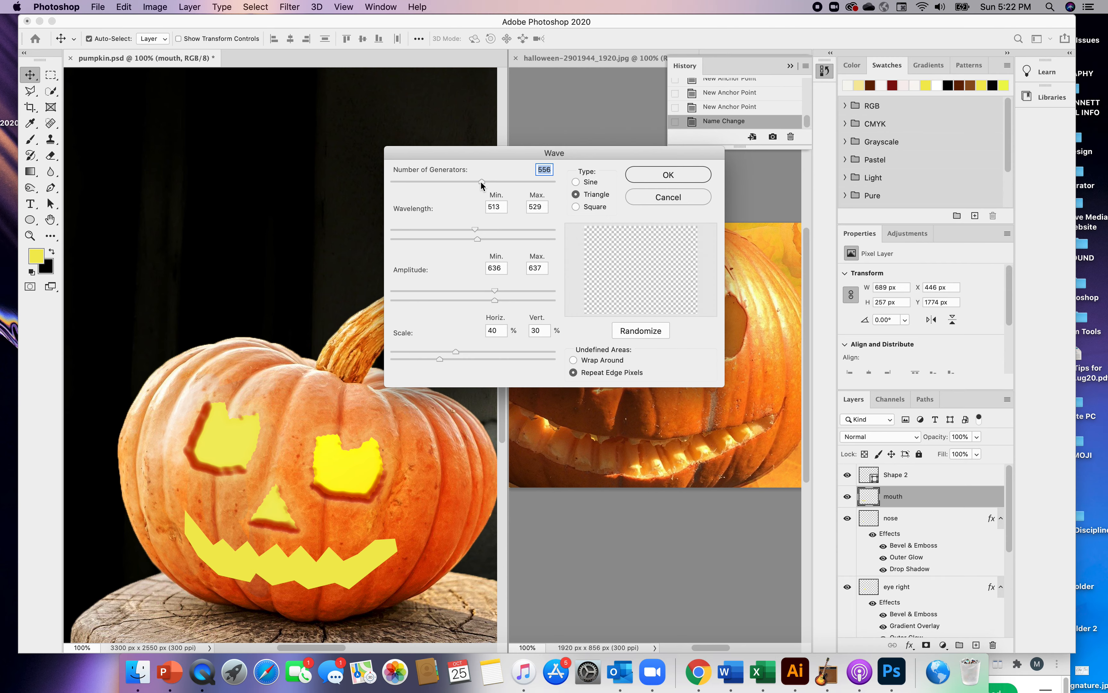
{"action": "left_click_drag", "start_coordinate": [481, 181], "coordinate": [456, 180]}
{"action": "left_click", "coordinate": [576, 182]}
{"action": "mouse_move", "coordinate": [474, 229]}
{"action": "left_mouse_down"}
{"action": "mouse_move", "coordinate": [443, 229]}
{"action": "mouse_move", "coordinate": [481, 246]}
{"action": "left_mouse_up"}
{"action": "left_click_drag", "start_coordinate": [467, 352], "coordinate": [468, 352]}
{"action": "left_click", "coordinate": [656, 175]}
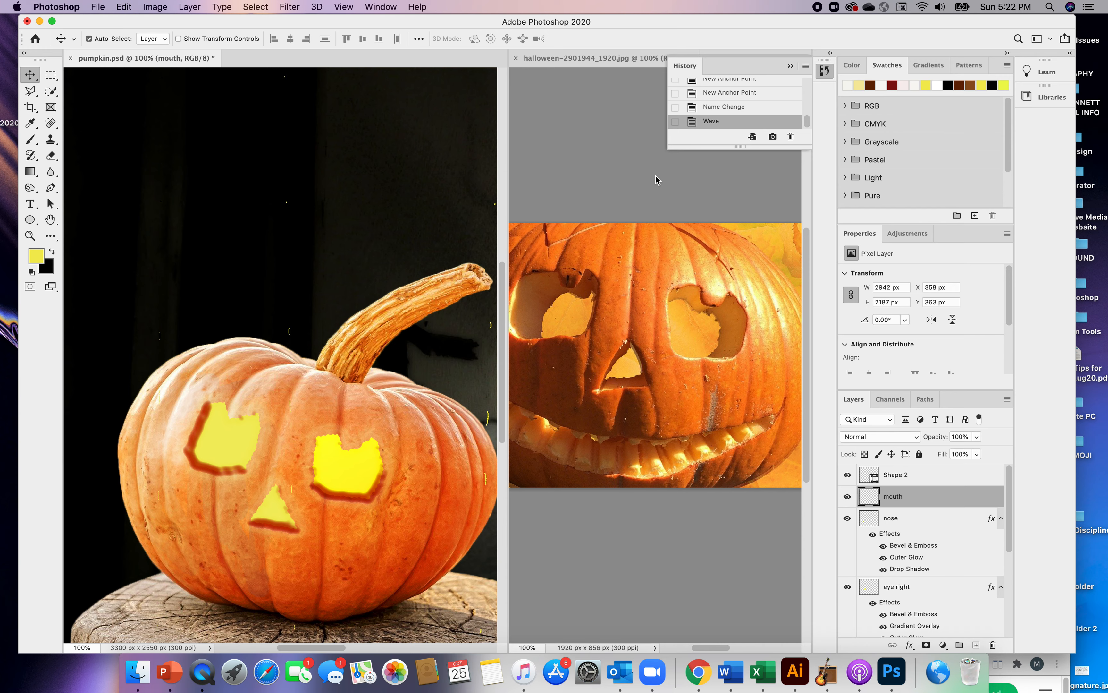
{"action": "key", "text": "super"}
{"action": "key", "text": "super+z"}
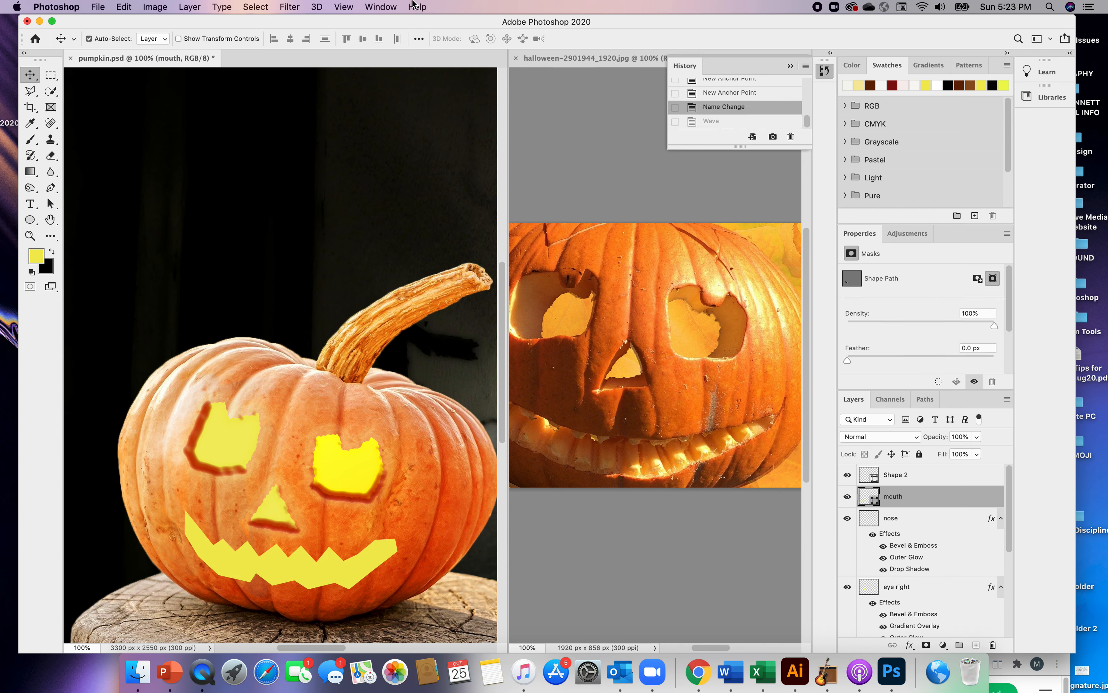
Rasterize the mouth layer and roughen its edges with a slight Ripple distortion at Large size
{"action": "left_click", "coordinate": [291, 9]}
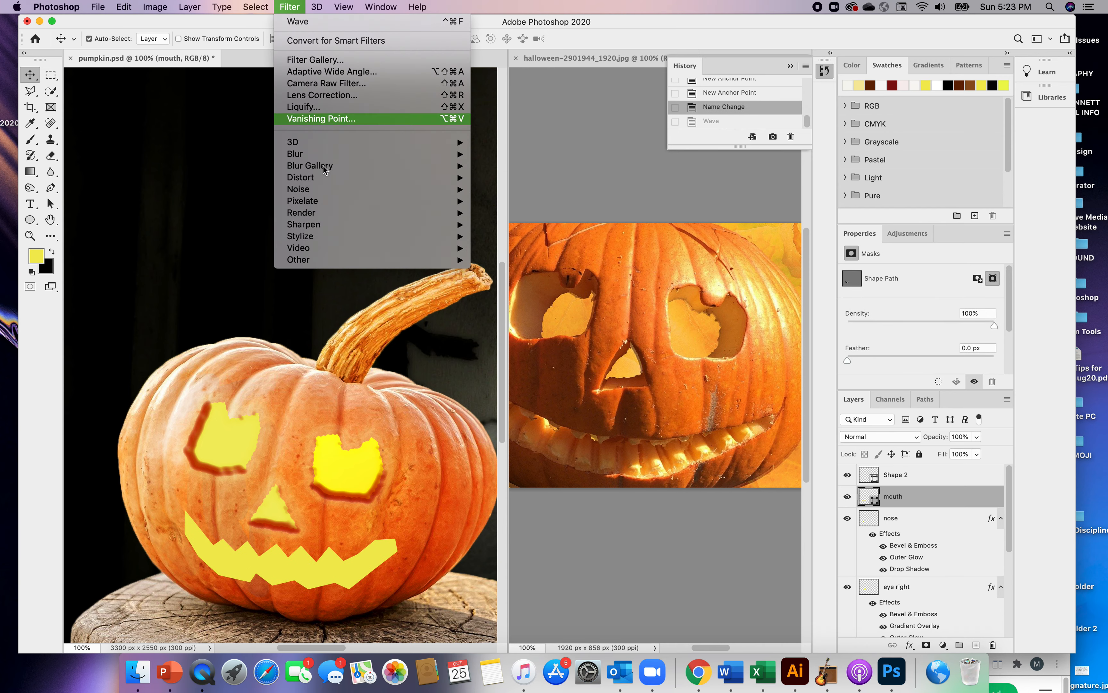
{"action": "mouse_move", "coordinate": [308, 183]}
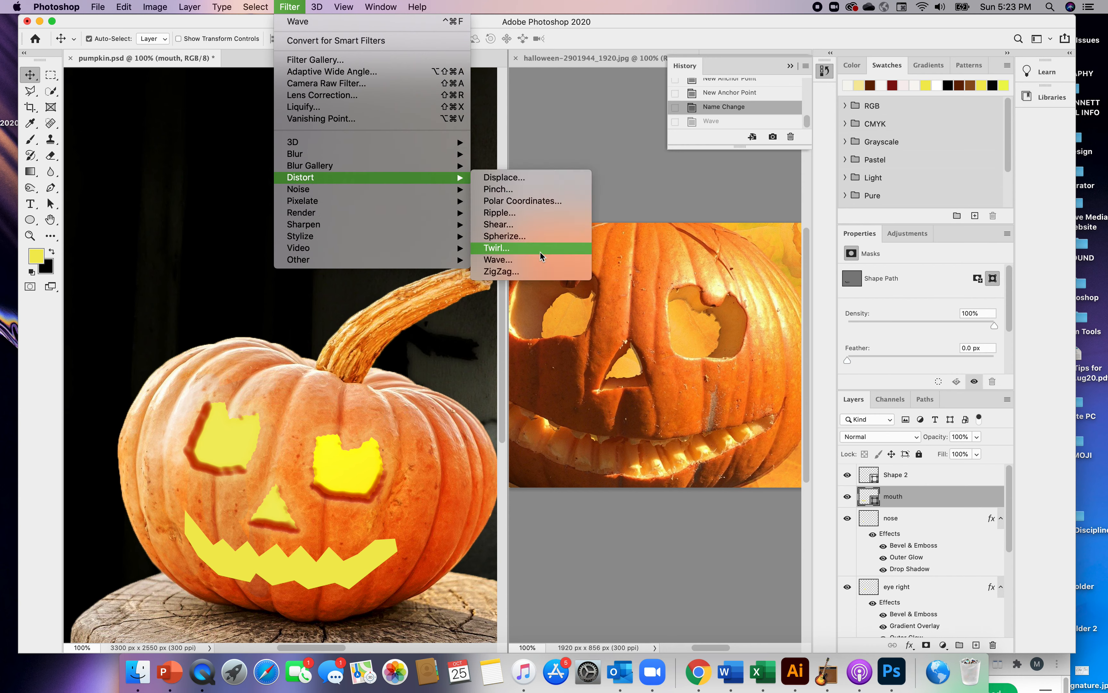
{"action": "left_click", "coordinate": [502, 214]}
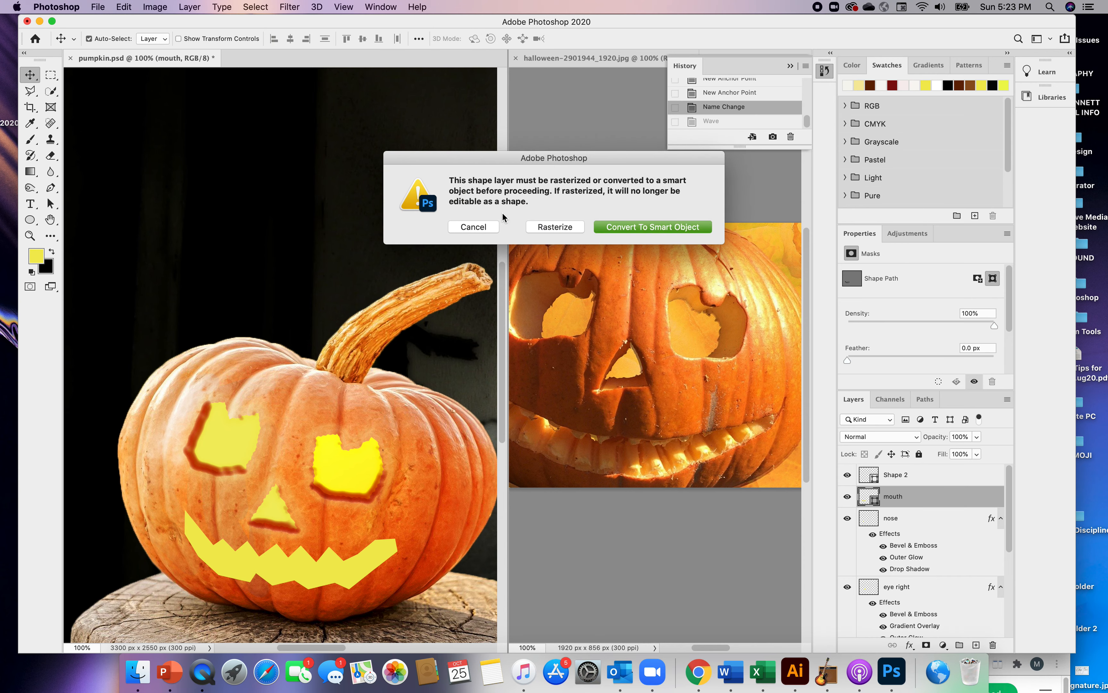
{"action": "left_click", "coordinate": [554, 227]}
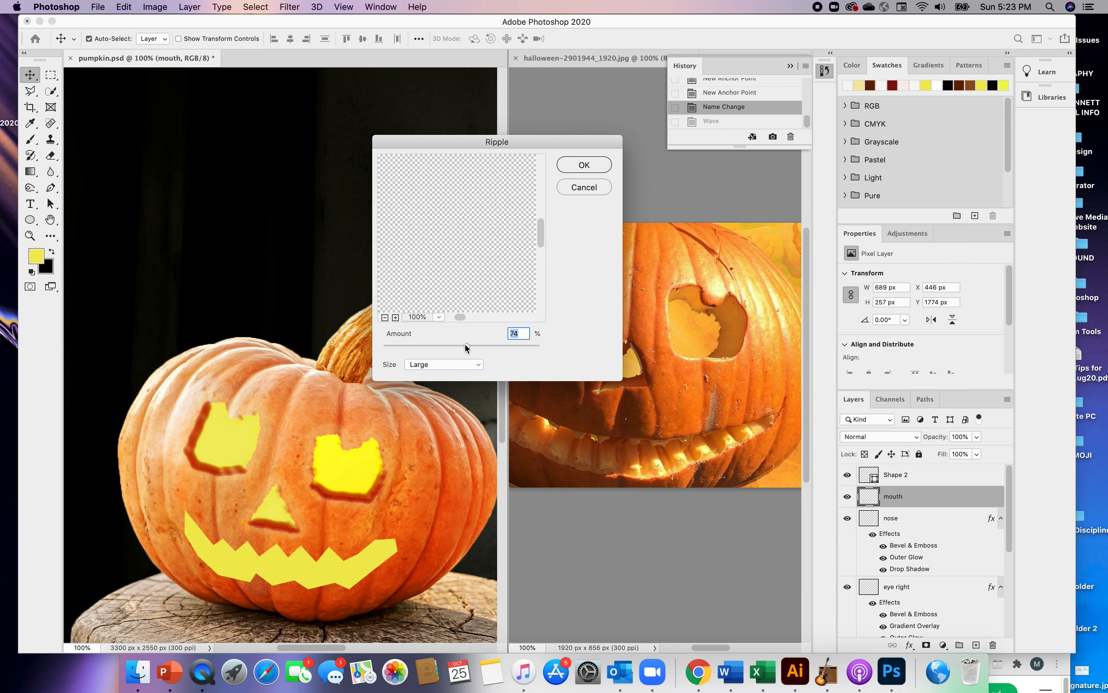
{"action": "left_click_drag", "start_coordinate": [468, 345], "coordinate": [416, 346]}
{"action": "left_click_drag", "start_coordinate": [540, 229], "coordinate": [542, 256]}
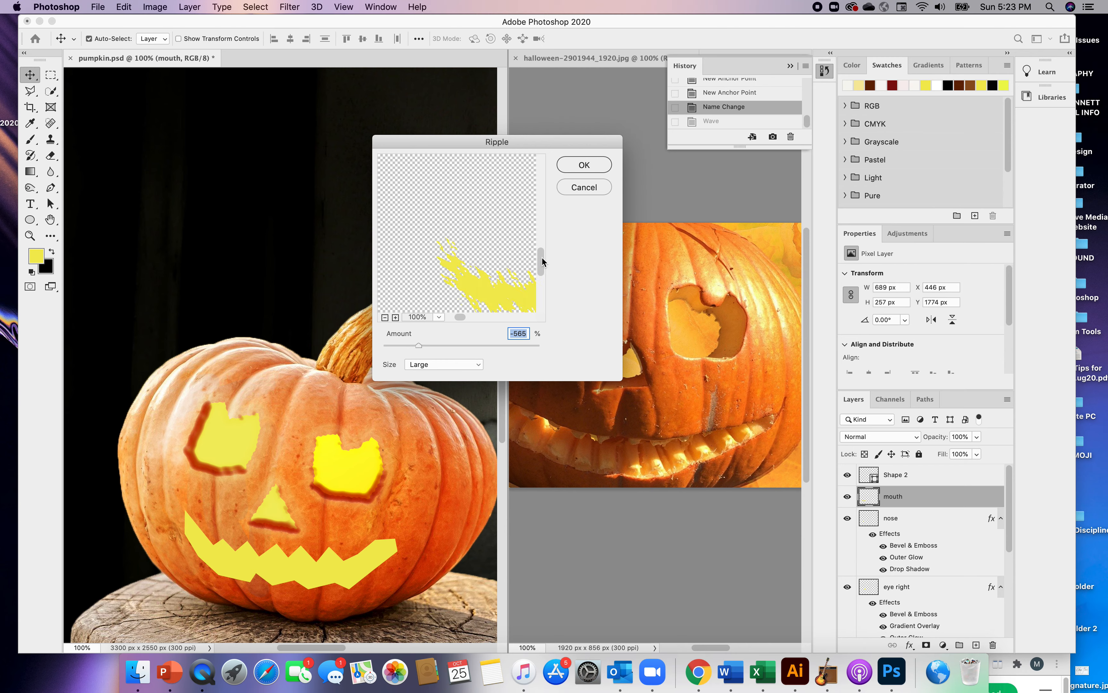
{"action": "left_click_drag", "start_coordinate": [461, 317], "coordinate": [467, 318]}
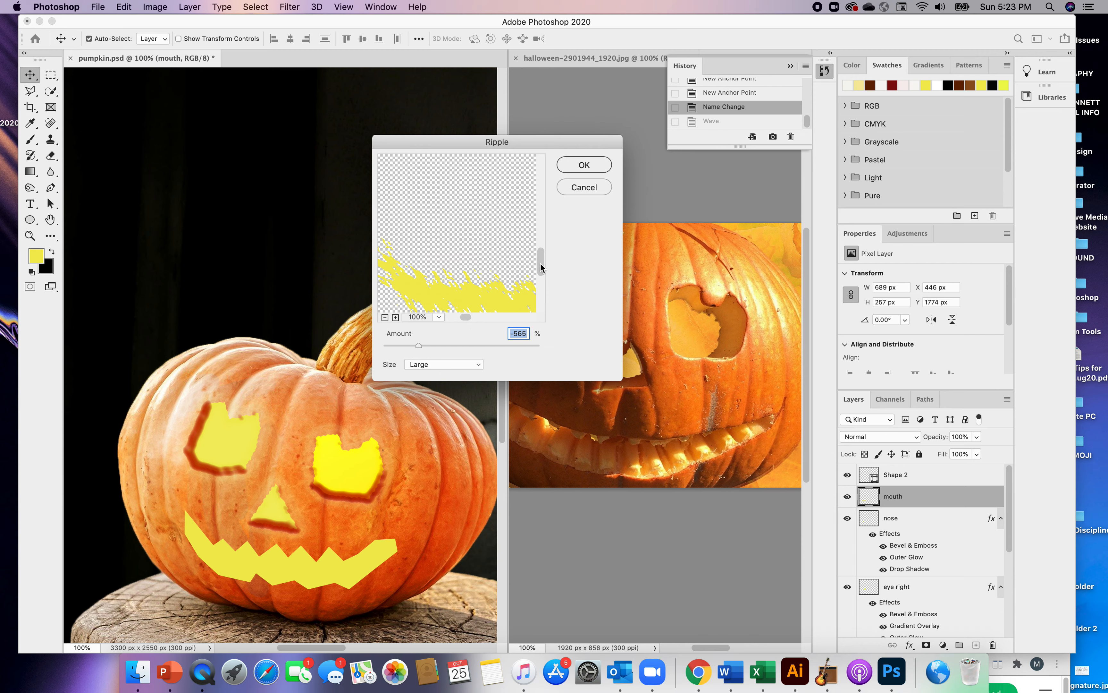
{"action": "left_click_drag", "start_coordinate": [541, 264], "coordinate": [540, 268]}
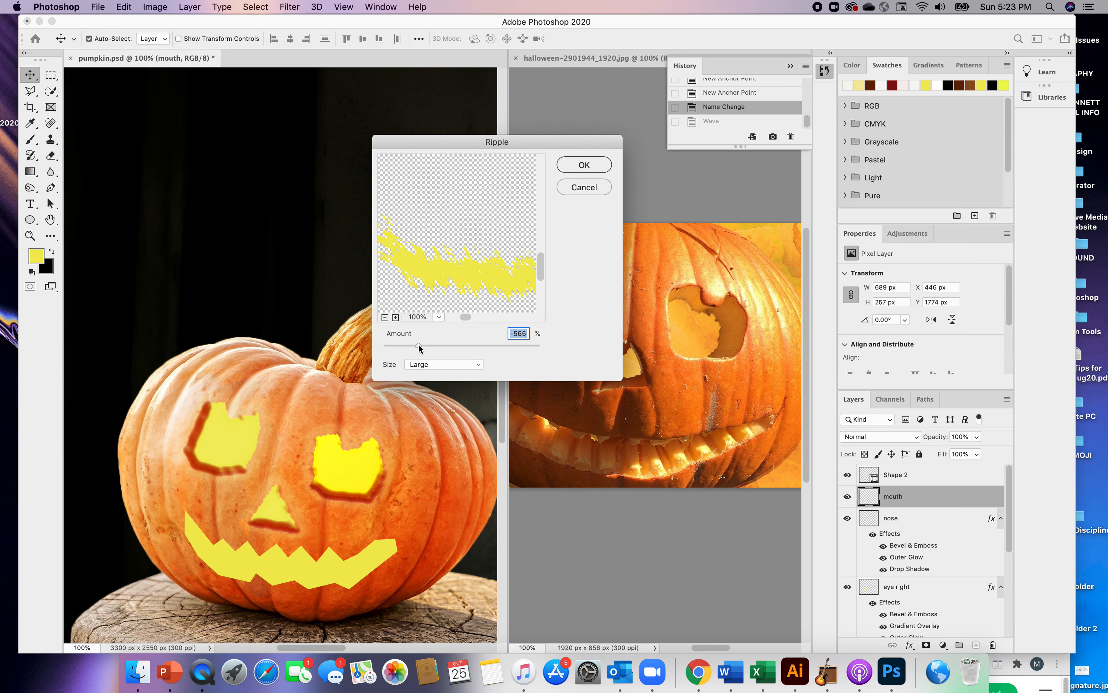
{"action": "left_click_drag", "start_coordinate": [415, 343], "coordinate": [395, 344]}
{"action": "left_click_drag", "start_coordinate": [533, 144], "coordinate": [543, 133]}
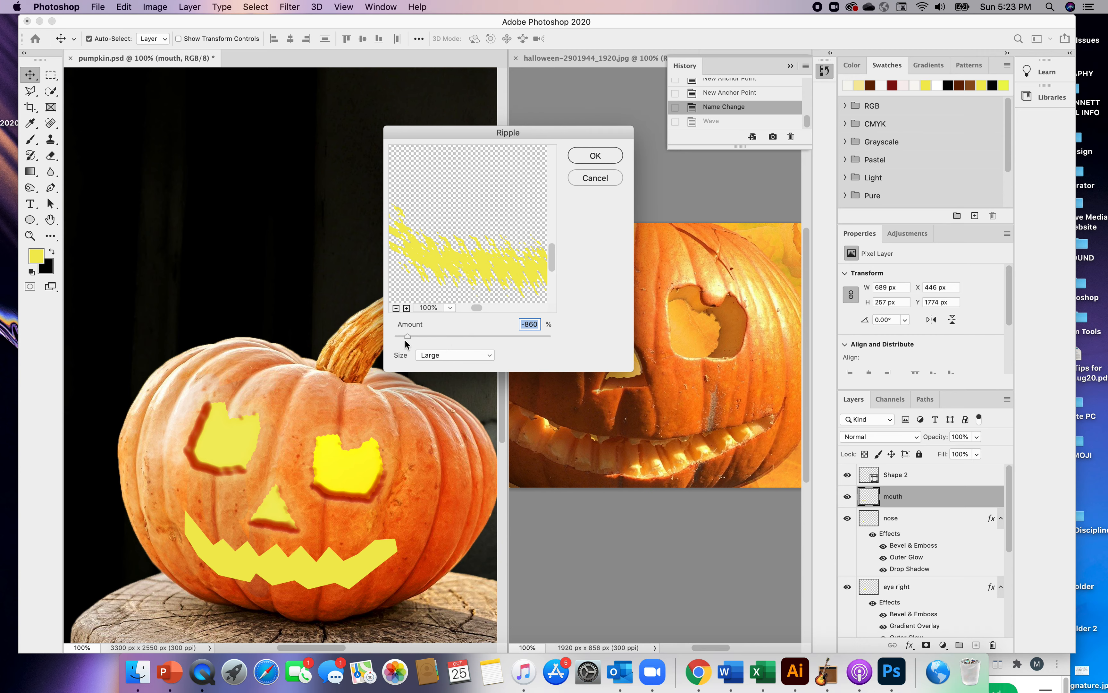
{"action": "left_click_drag", "start_coordinate": [407, 337], "coordinate": [476, 338]}
{"action": "left_click", "coordinate": [599, 155]}
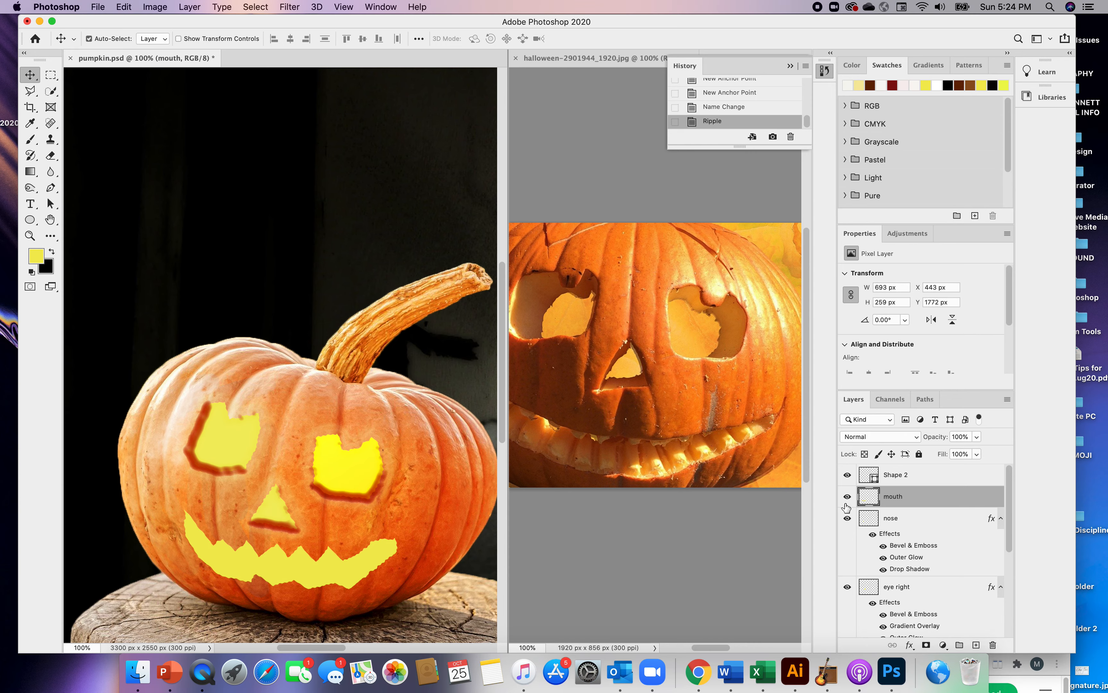
Add a Bevel & Emboss effect to the mouth with direction Up, size 18 px and soften 15 px
{"action": "double_click", "coordinate": [898, 496]}
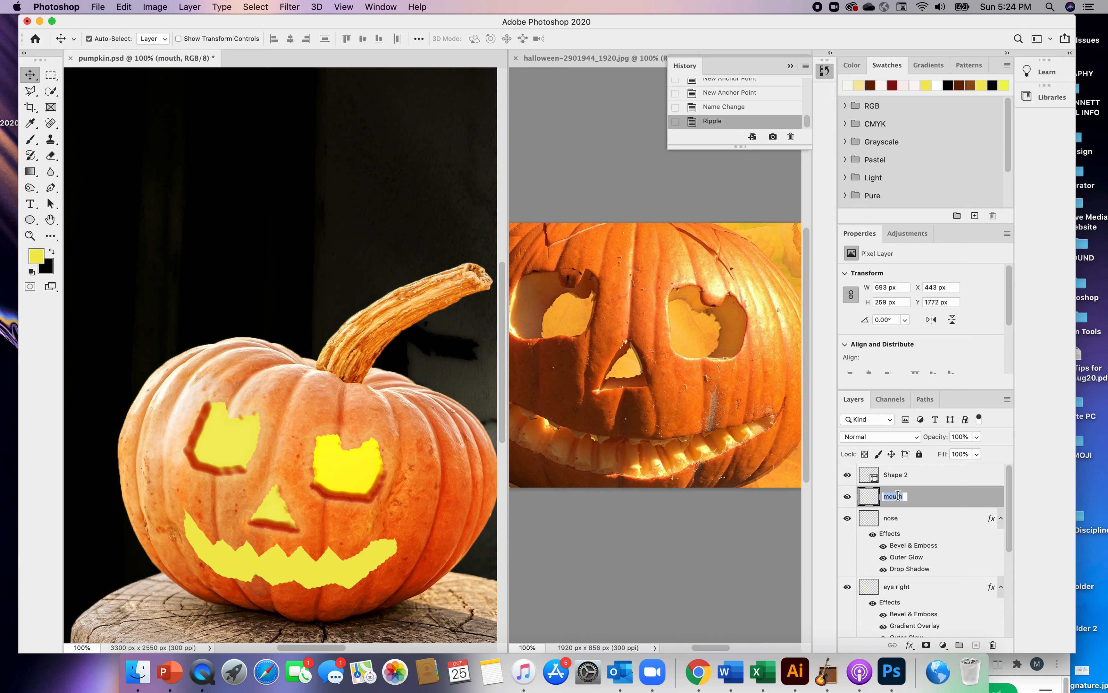
{"action": "double_click", "coordinate": [915, 497]}
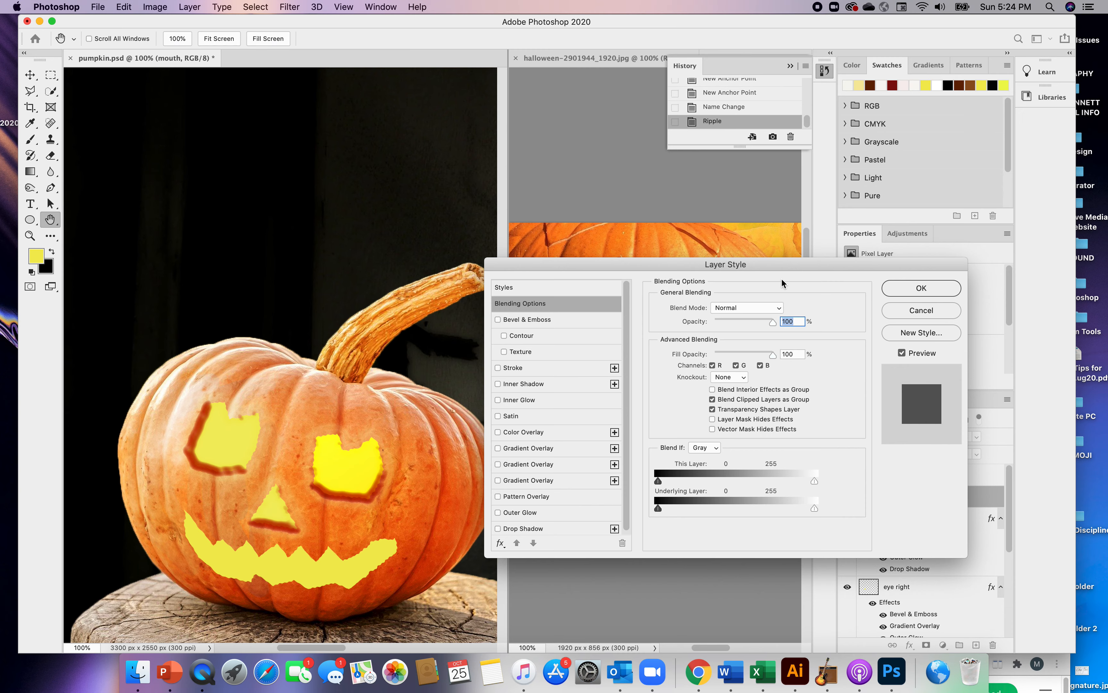
{"action": "left_click", "coordinate": [499, 319]}
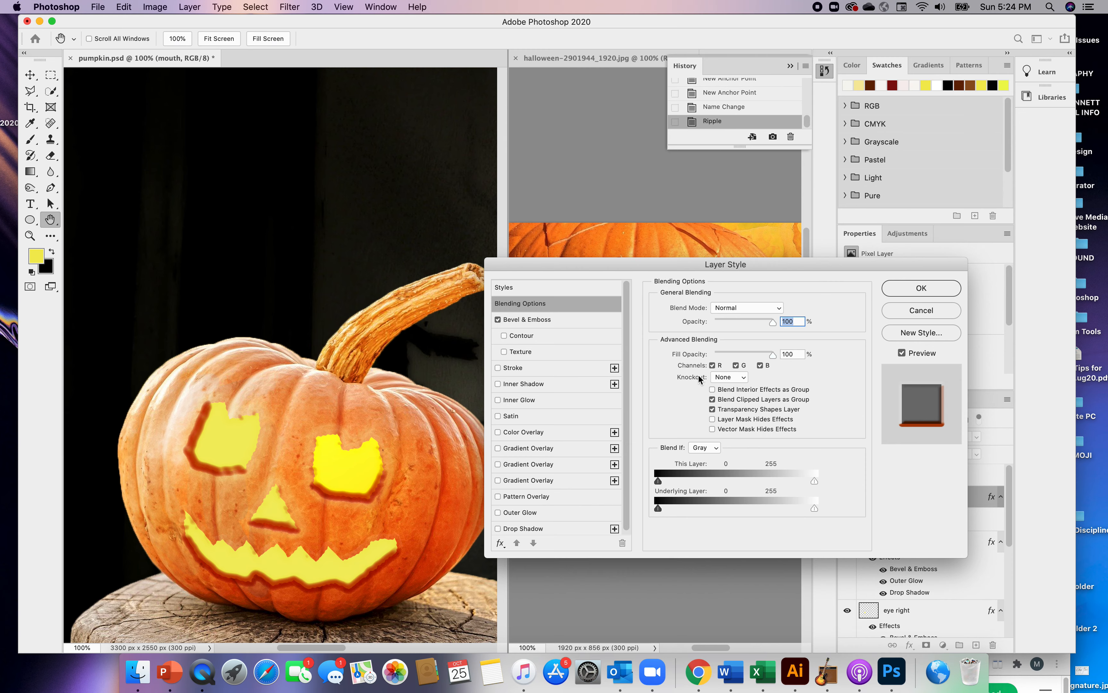
{"action": "left_click", "coordinate": [554, 323]}
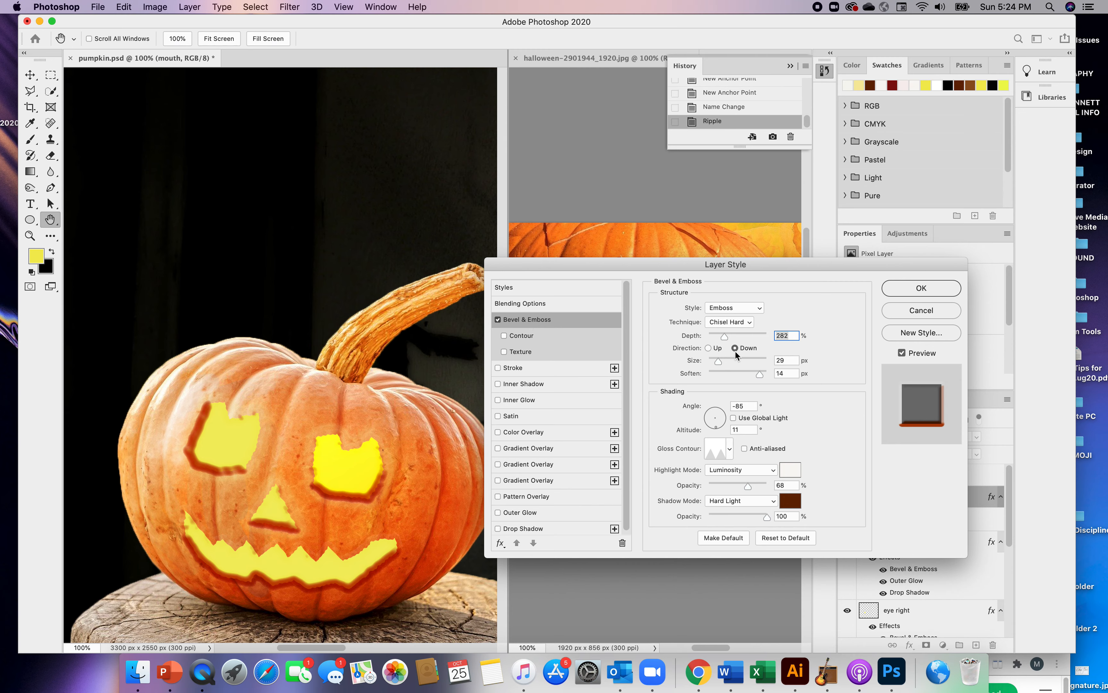
{"action": "left_click", "coordinate": [708, 348]}
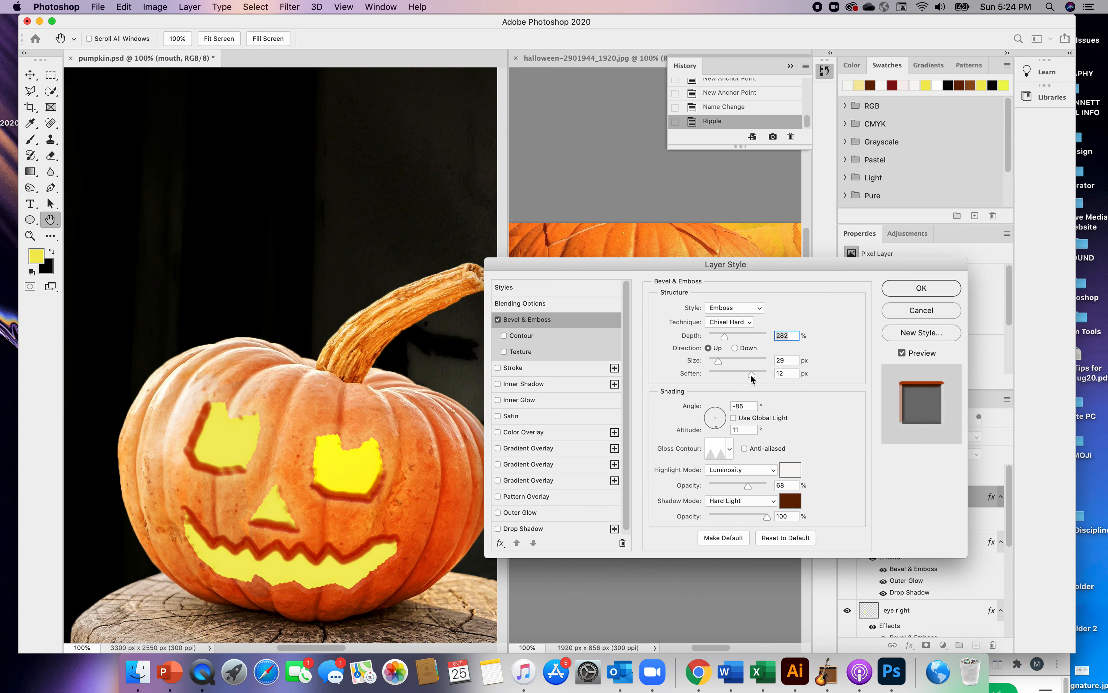
{"action": "left_click_drag", "start_coordinate": [751, 375], "coordinate": [717, 360]}
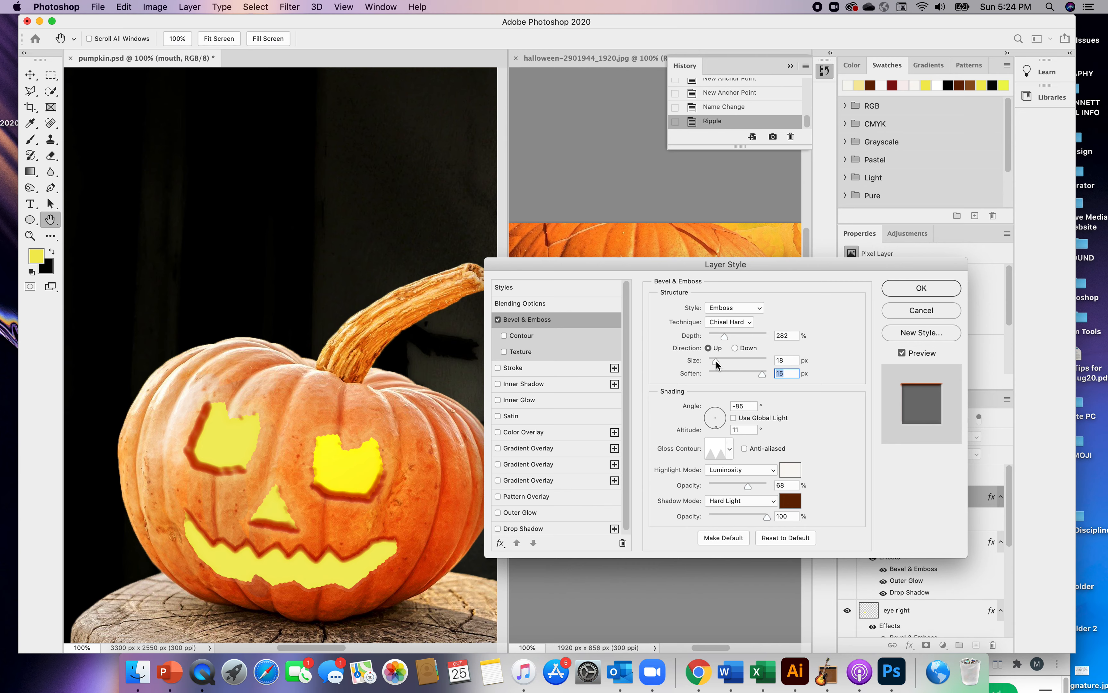
{"action": "left_click_drag", "start_coordinate": [715, 360], "coordinate": [716, 360]}
Compare different gloss contours for the mouth's Bevel & Emboss shading and choose Half Round
{"action": "left_click", "coordinate": [716, 457]}
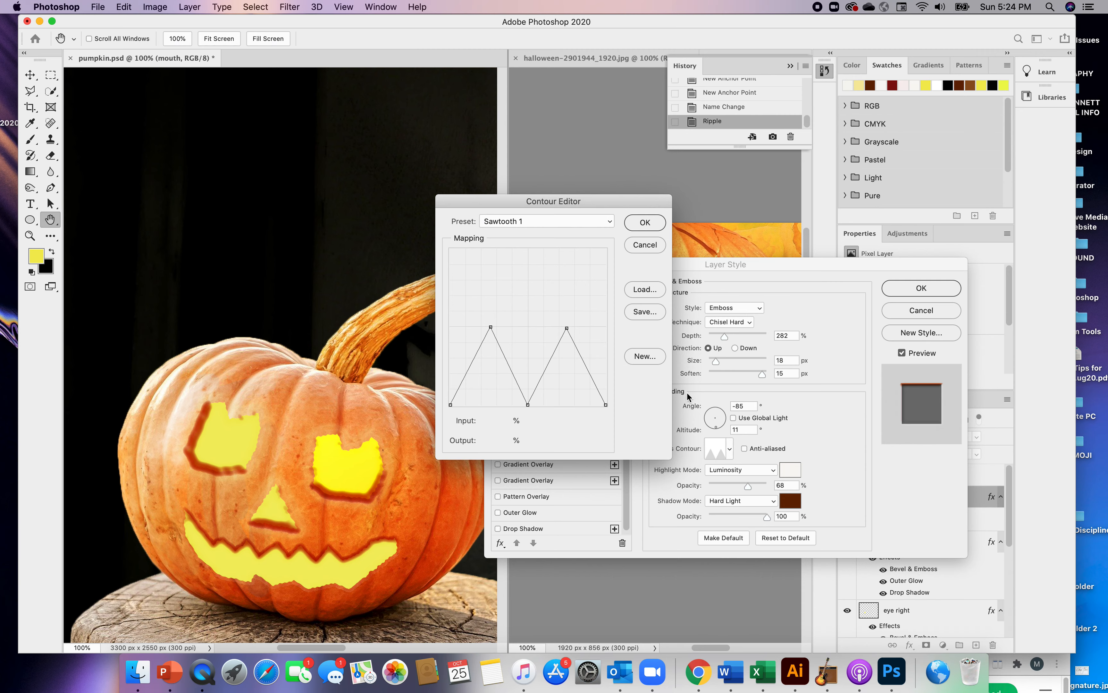
{"action": "left_click", "coordinate": [645, 223]}
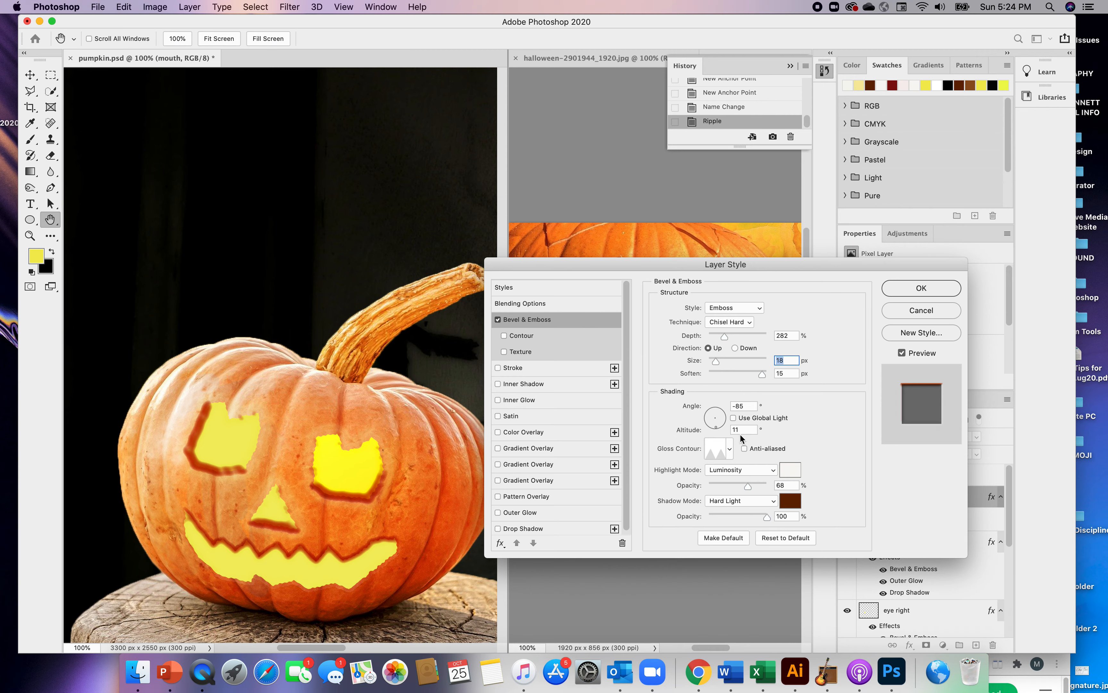
{"action": "left_click", "coordinate": [729, 449]}
{"action": "left_click", "coordinate": [713, 478]}
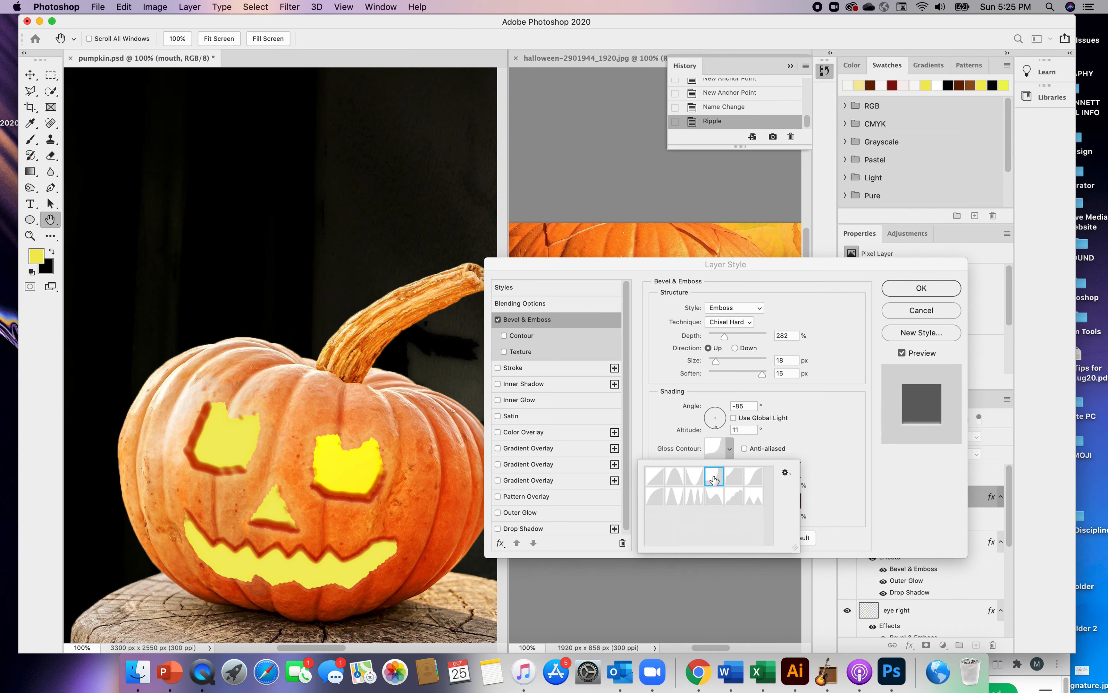
{"action": "left_click", "coordinate": [733, 479]}
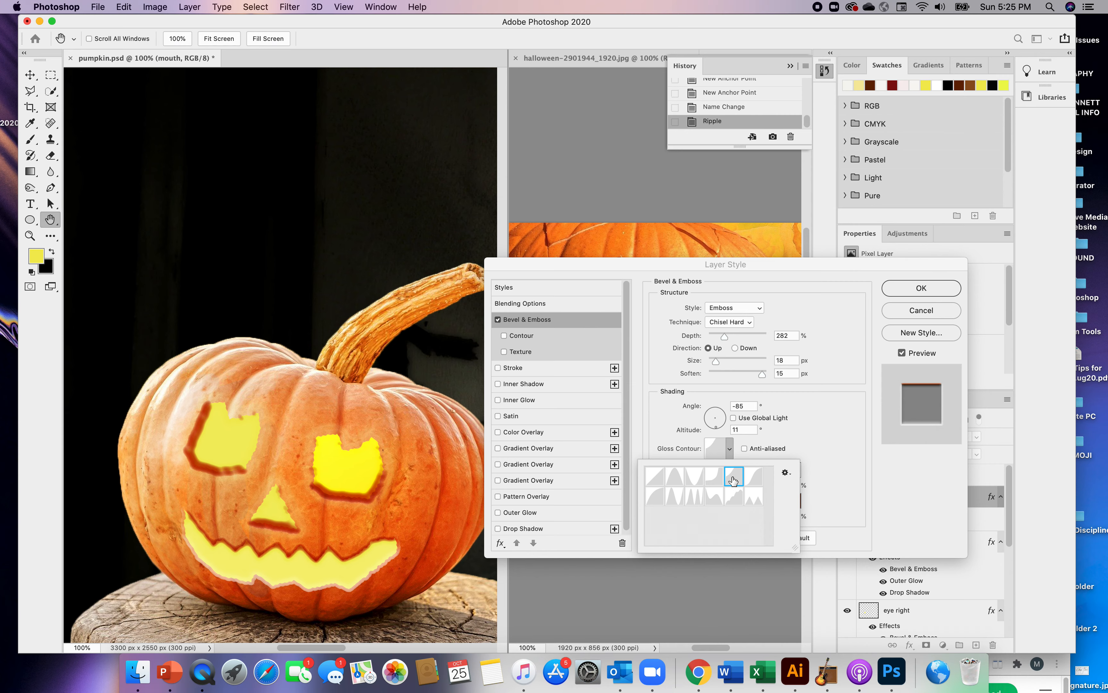
{"action": "left_click", "coordinate": [695, 479]}
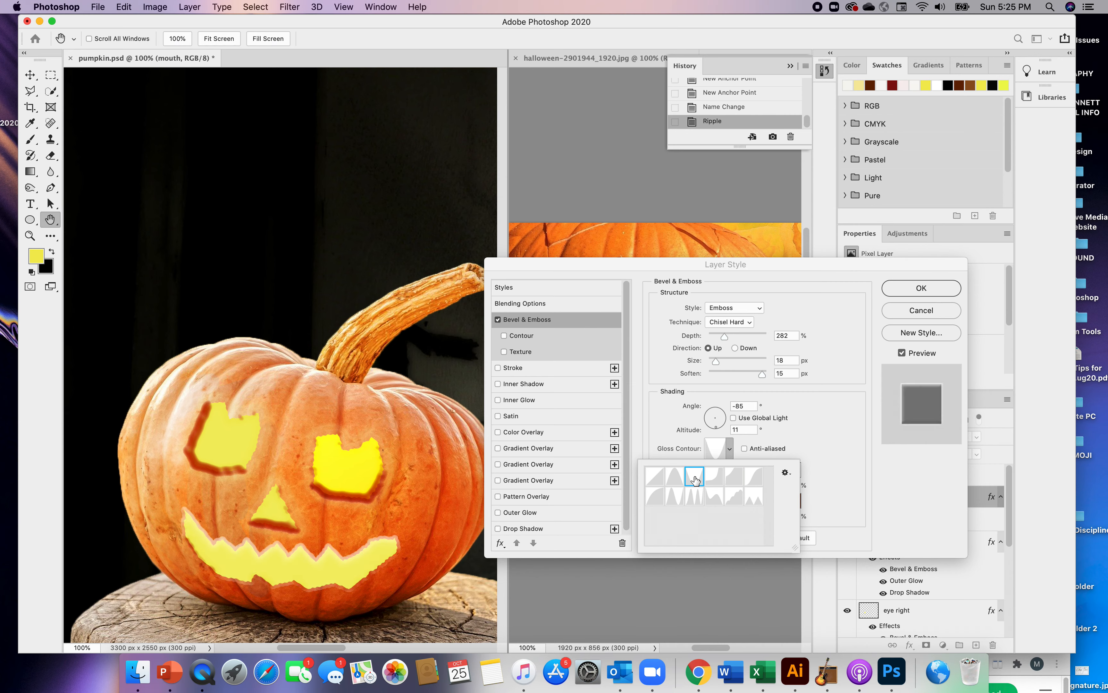
{"action": "left_click", "coordinate": [674, 480]}
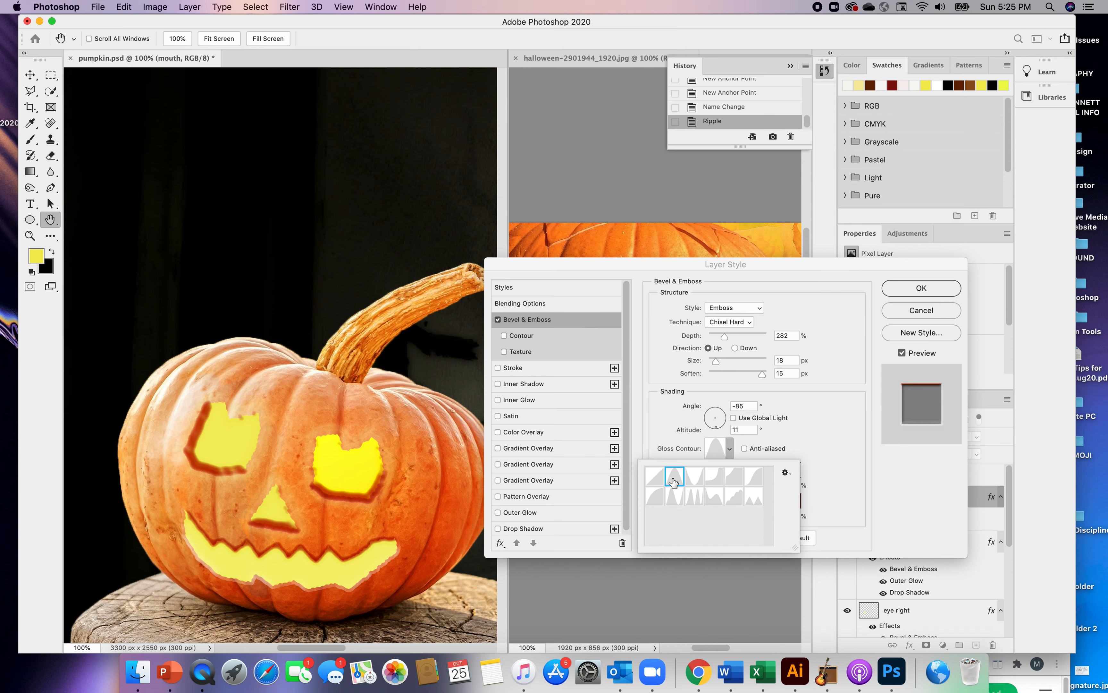
{"action": "left_click", "coordinate": [655, 480]}
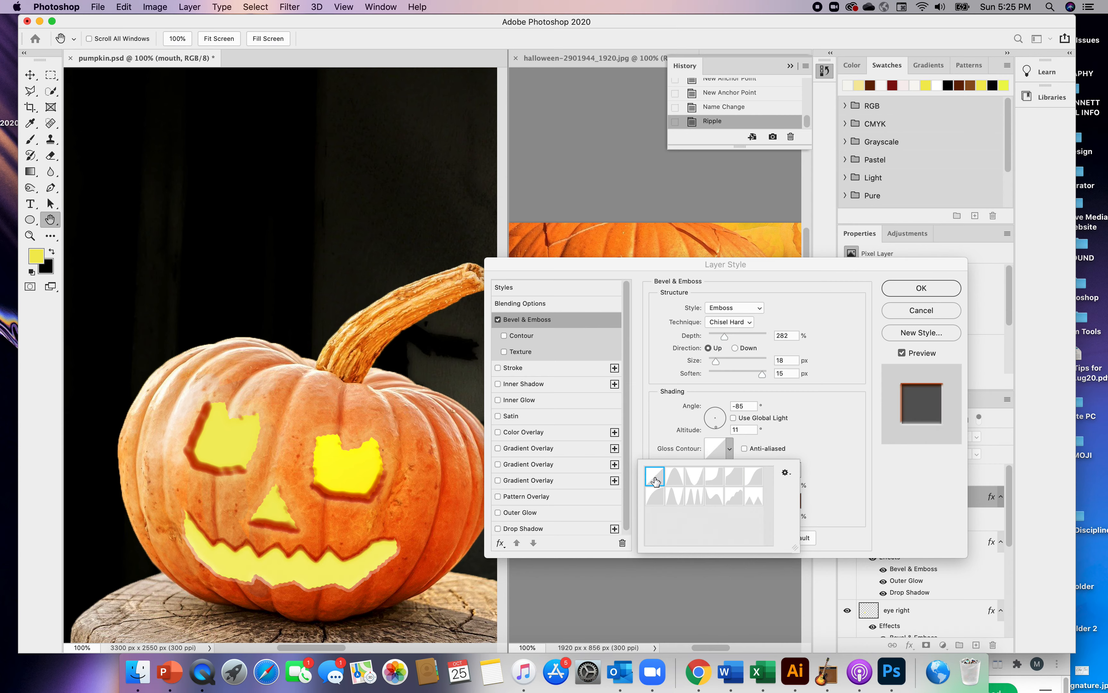
{"action": "left_click", "coordinate": [754, 477]}
{"action": "left_click", "coordinate": [734, 496]}
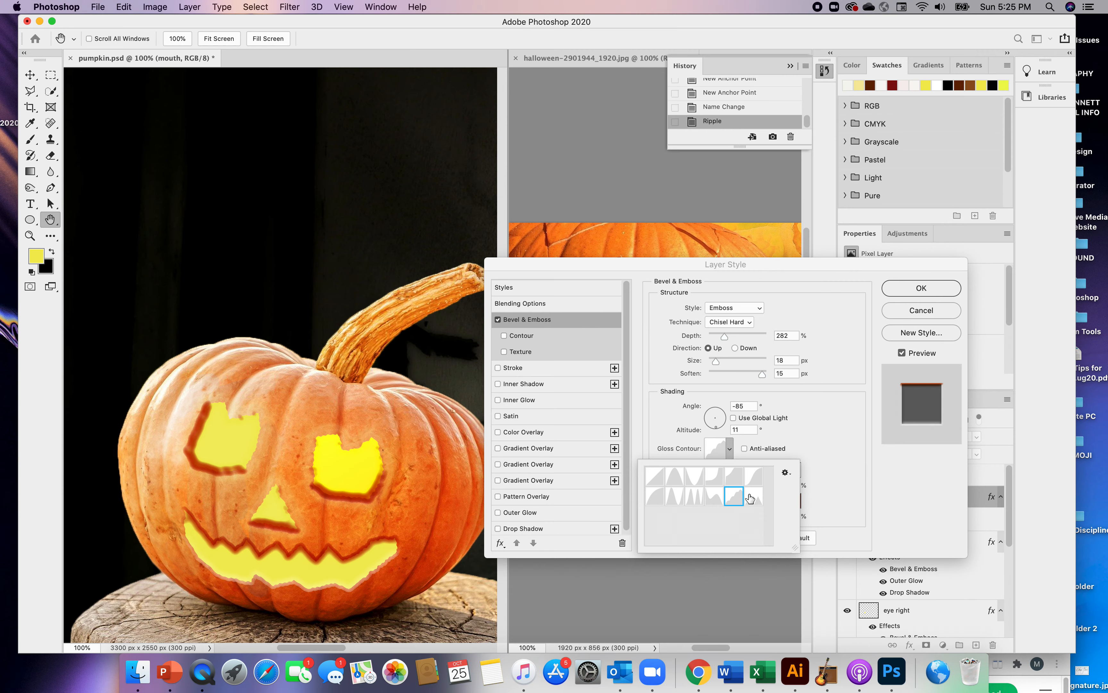
{"action": "left_click", "coordinate": [712, 497]}
{"action": "left_click", "coordinate": [694, 497]}
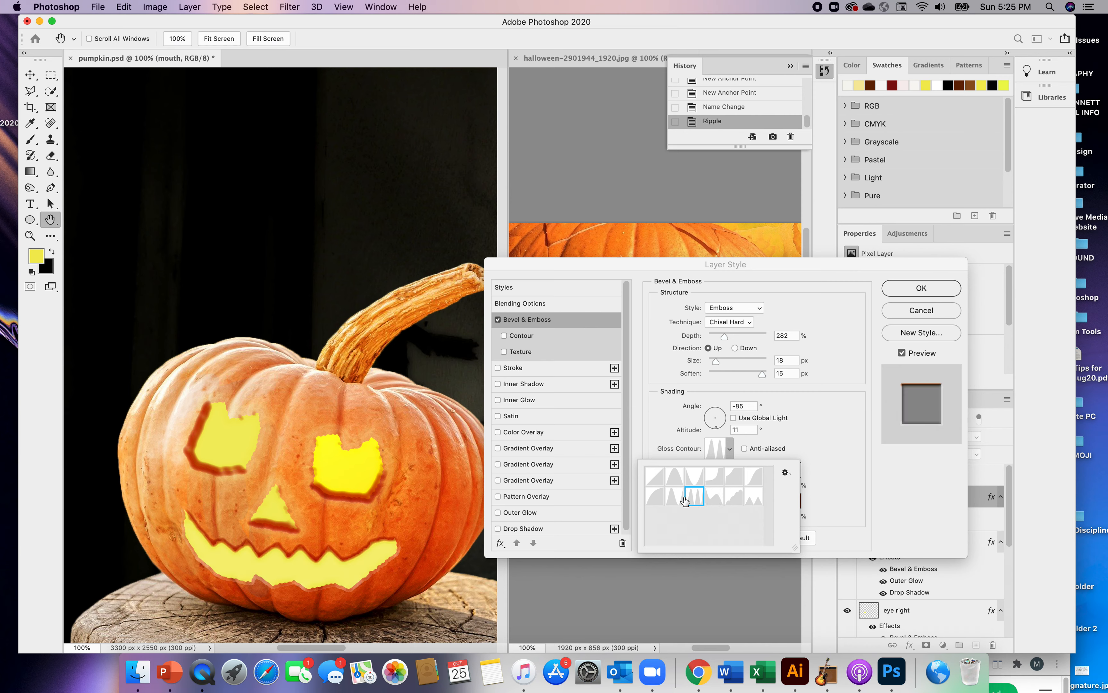
{"action": "left_click", "coordinate": [674, 497]}
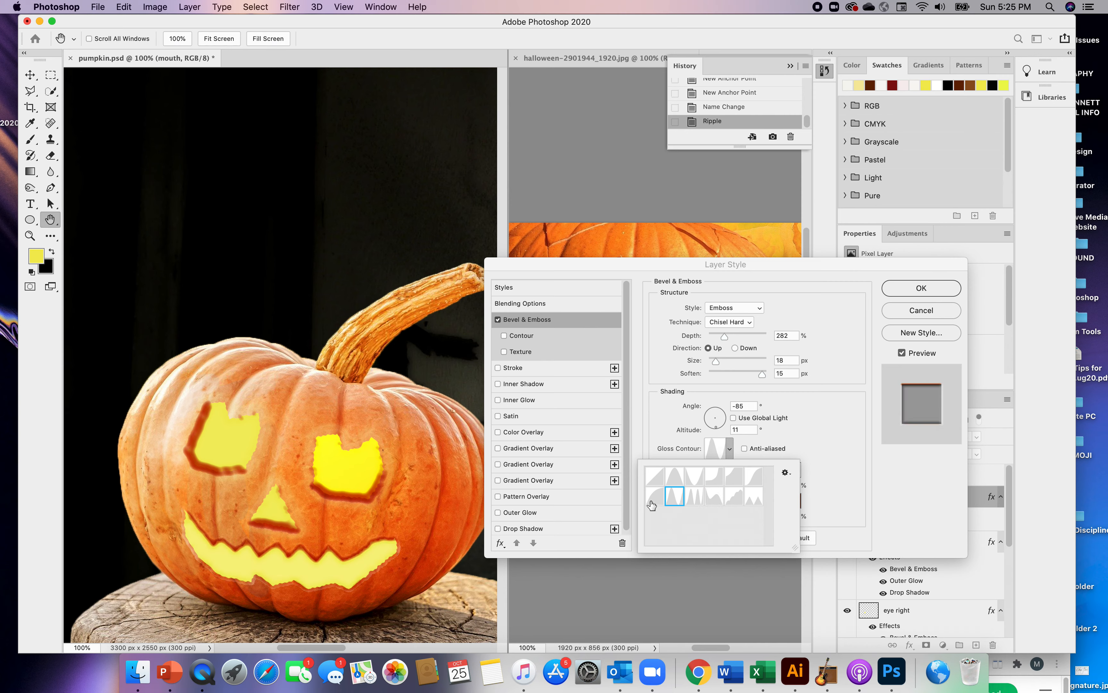
{"action": "left_click", "coordinate": [655, 498]}
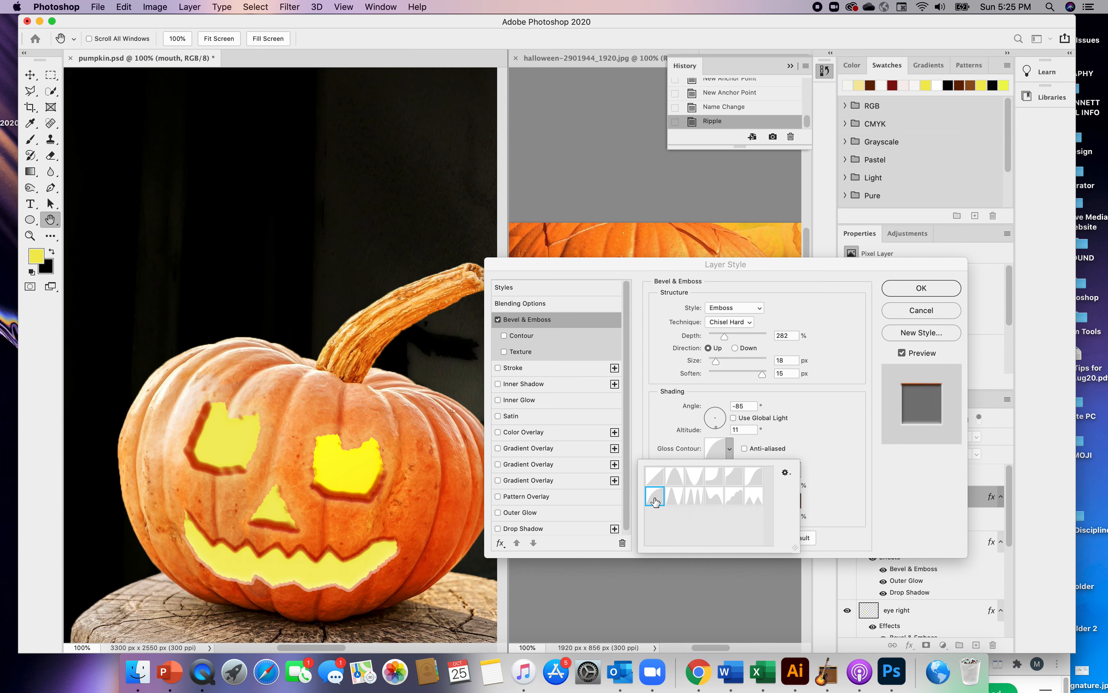
{"action": "left_click", "coordinate": [675, 498]}
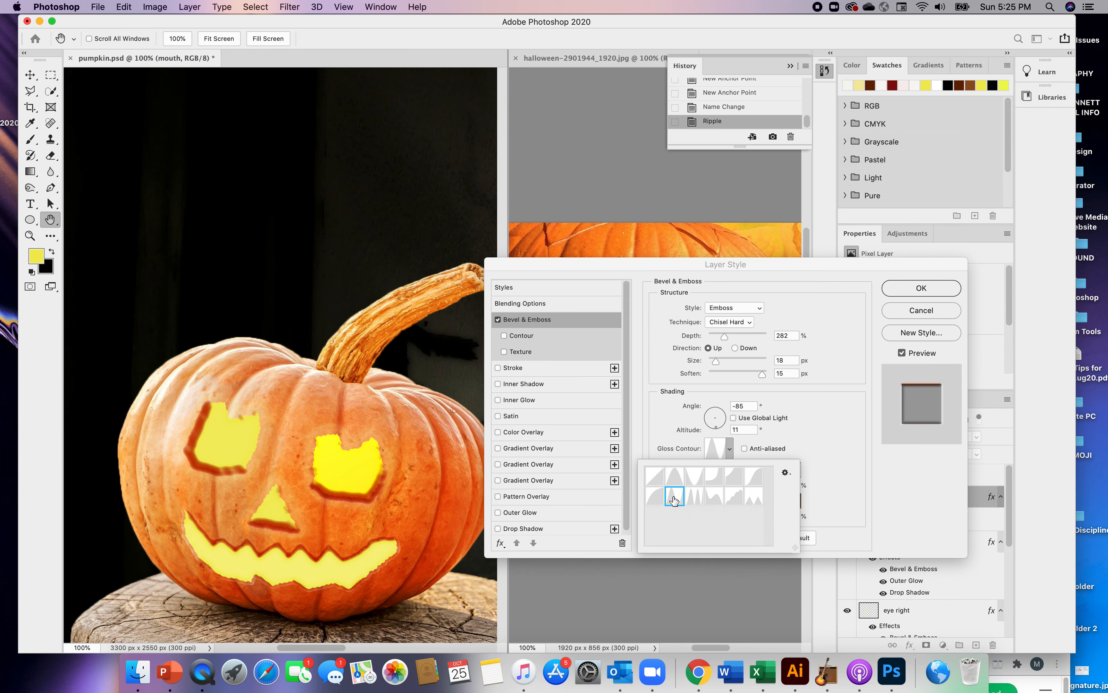
{"action": "left_click", "coordinate": [654, 498]}
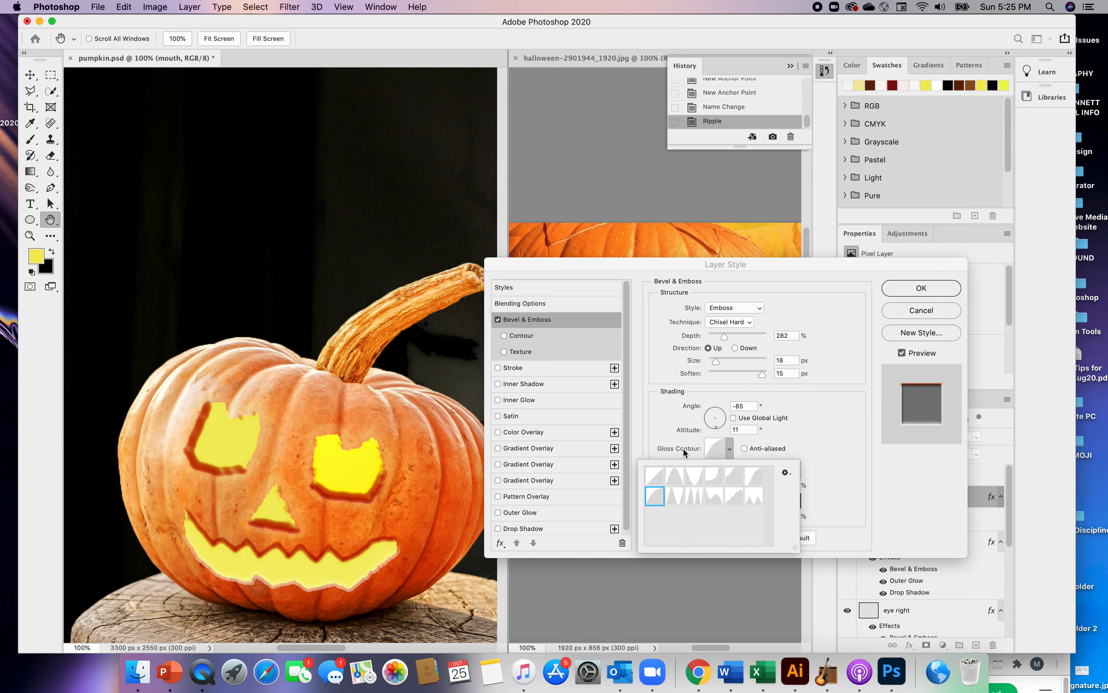
Set the mouth bevel's shading light to an angle of -82° and an altitude of 0°
{"action": "left_click", "coordinate": [717, 428]}
{"action": "mouse_move", "coordinate": [717, 429]}
{"action": "left_mouse_down"}
{"action": "mouse_move", "coordinate": [708, 428]}
{"action": "mouse_move", "coordinate": [716, 428]}
{"action": "left_mouse_up"}
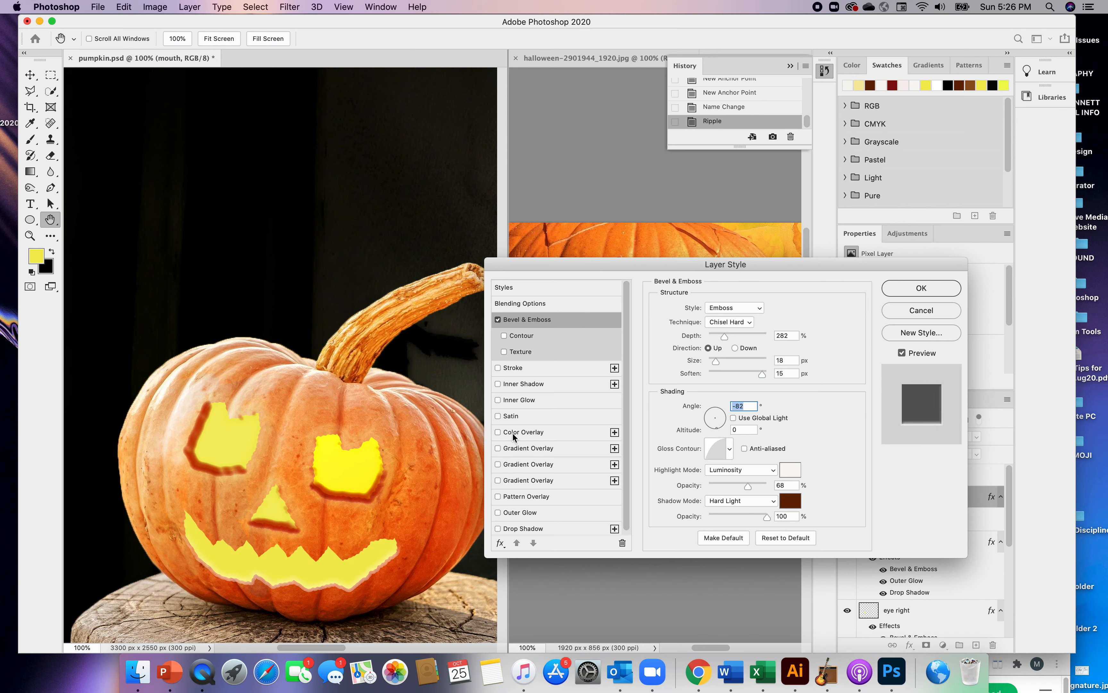
Try the red-to-yellow Vivid Light gradient overlay on the mouth and switch it off again
{"action": "left_click", "coordinate": [498, 448]}
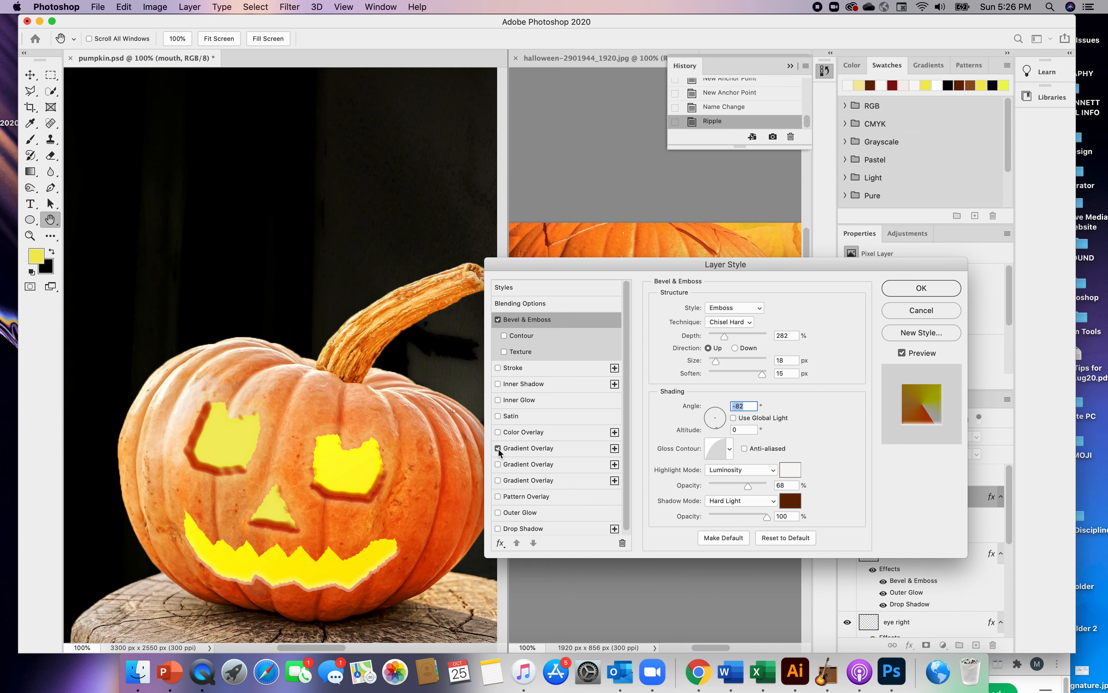
{"action": "left_click", "coordinate": [514, 447]}
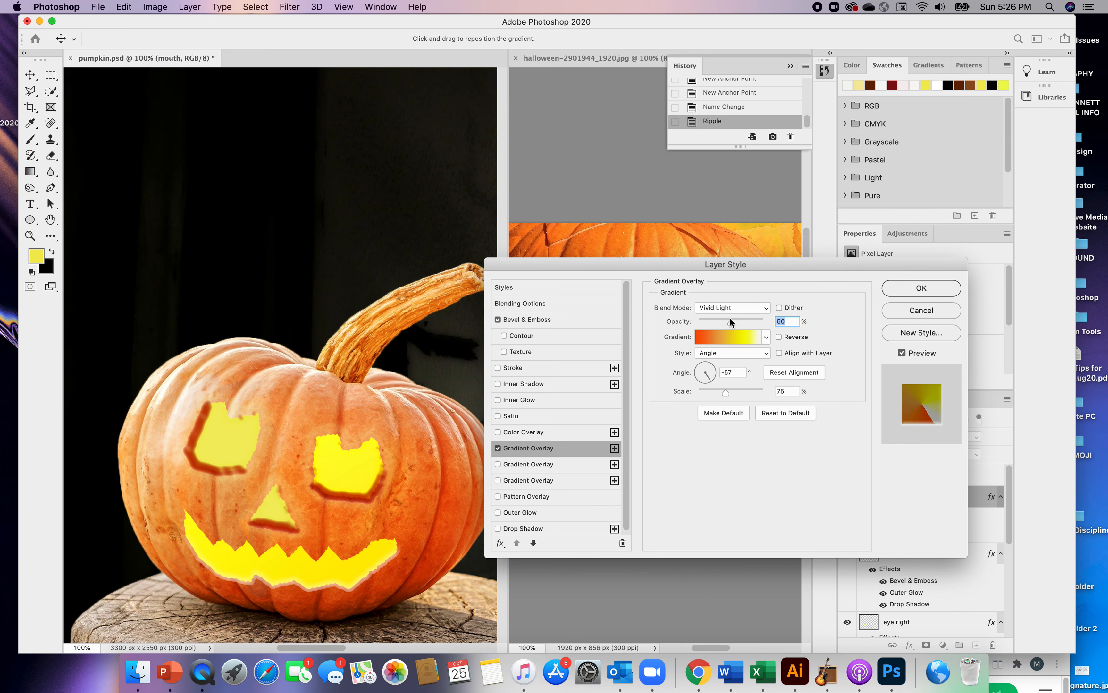
{"action": "left_click", "coordinate": [497, 448]}
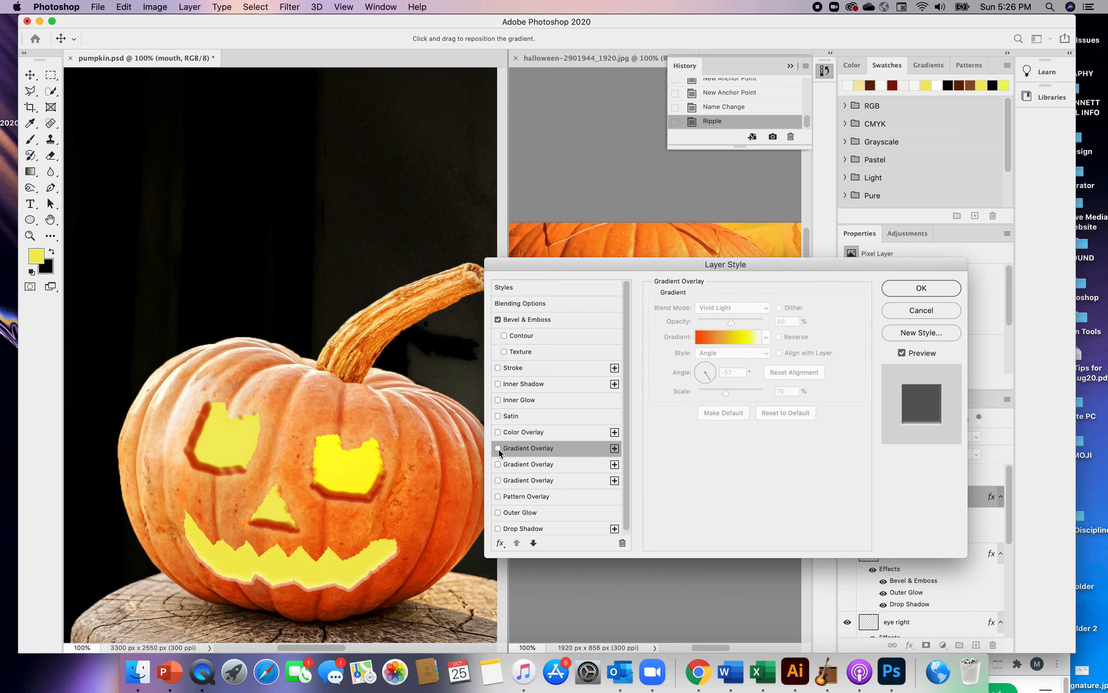
{"action": "left_click", "coordinate": [517, 449]}
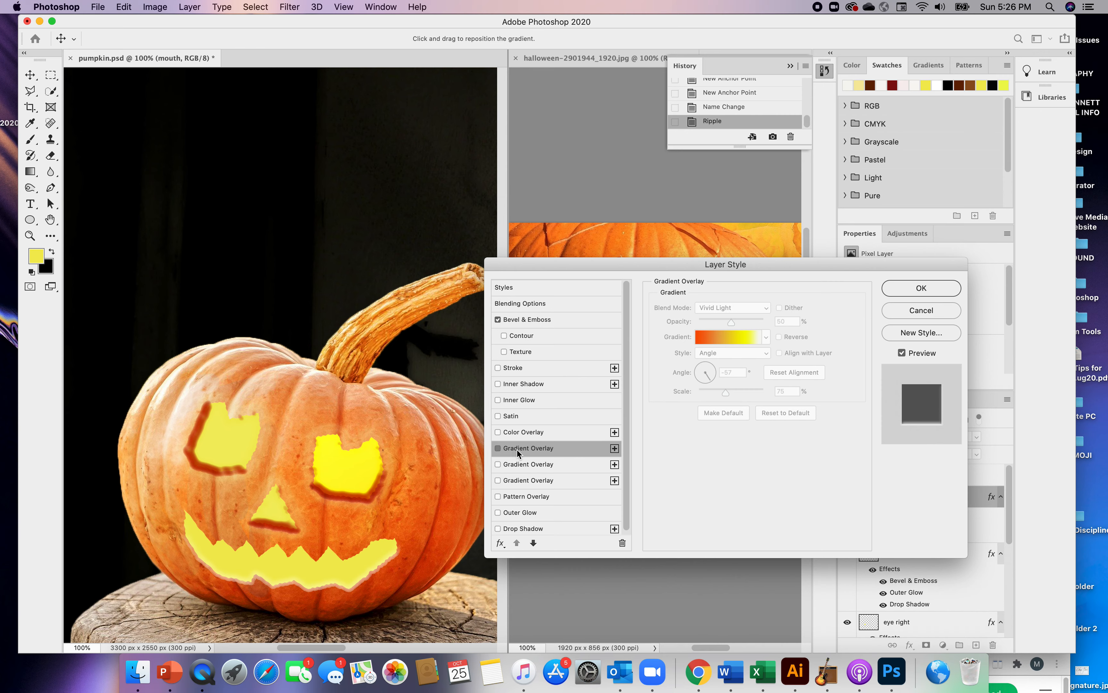
{"action": "left_click", "coordinate": [497, 448]}
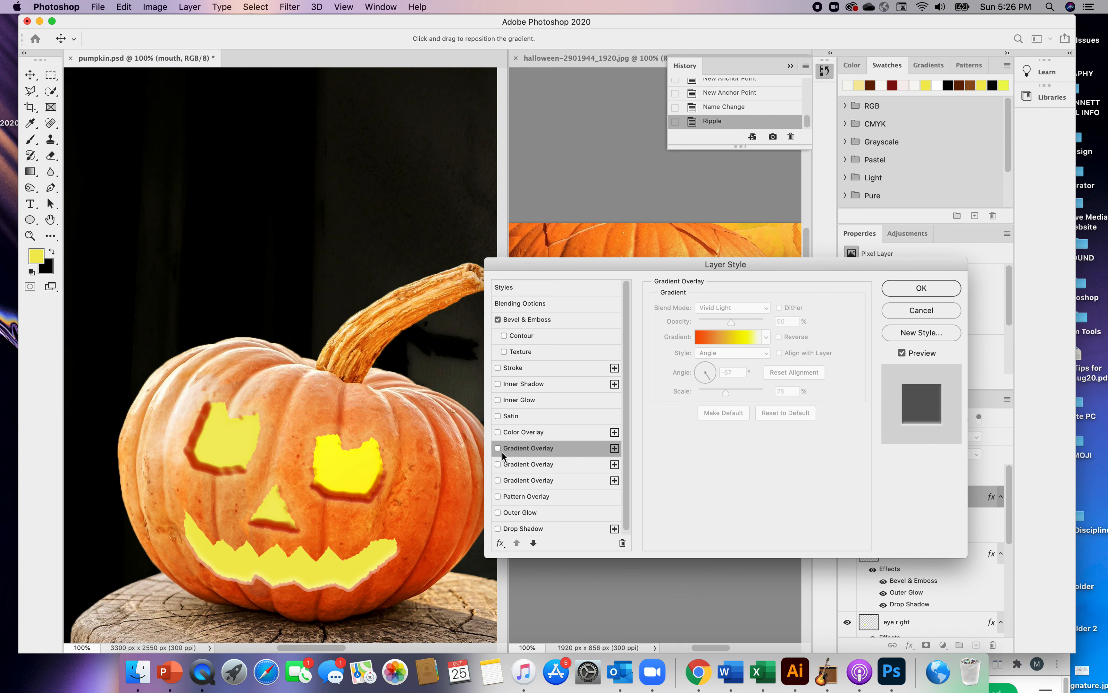
Try other gloss contours on the mouth's Bevel & Emboss shading and return to Half Round
{"action": "left_click", "coordinate": [515, 319]}
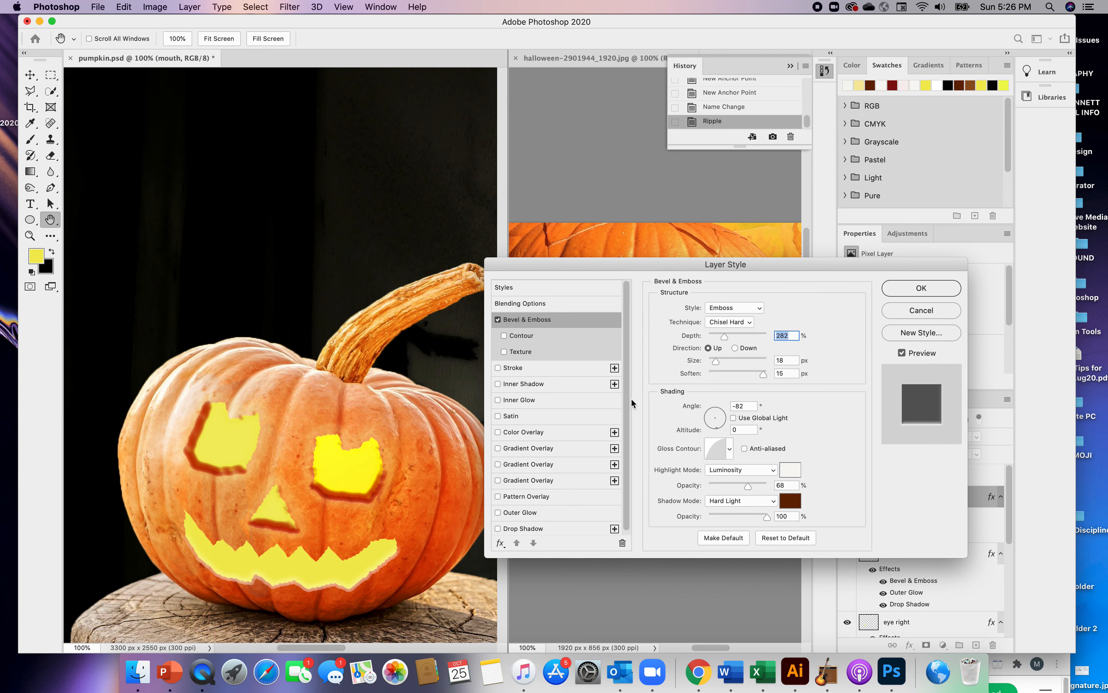
{"action": "left_click", "coordinate": [722, 454]}
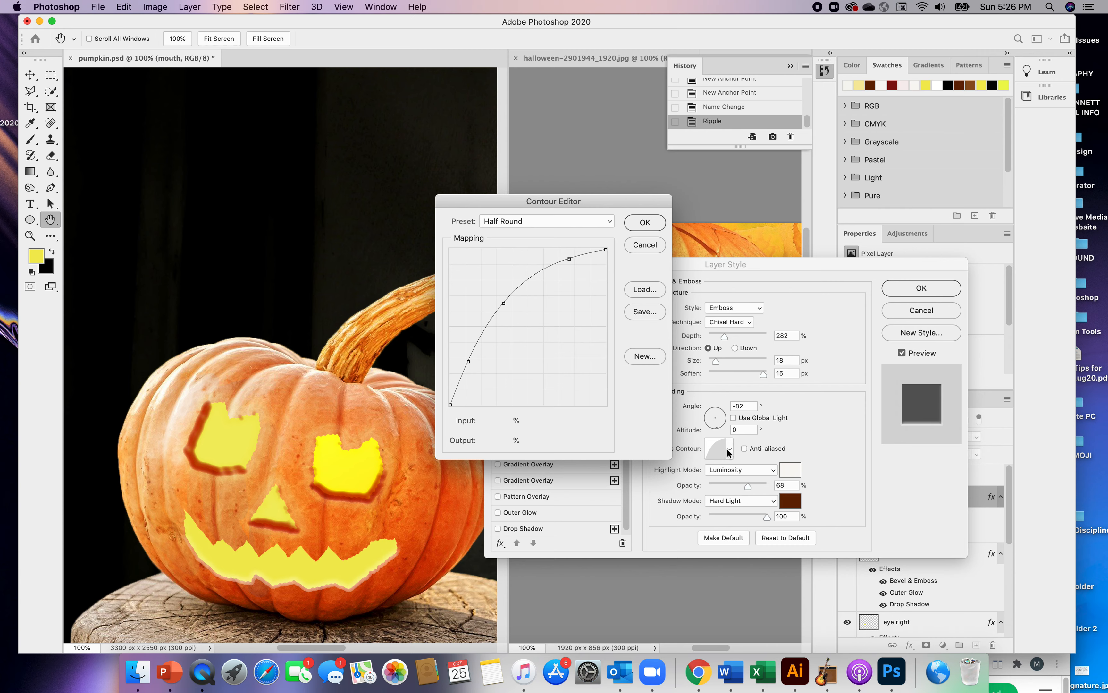
{"action": "left_click", "coordinate": [645, 247]}
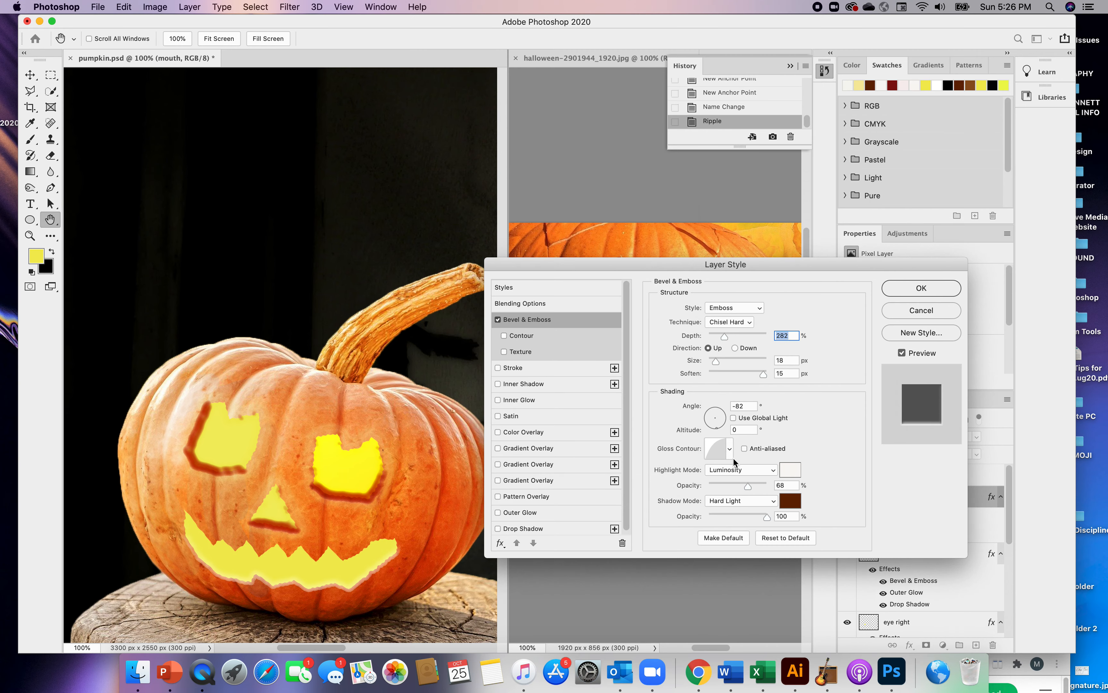
{"action": "left_click", "coordinate": [729, 448]}
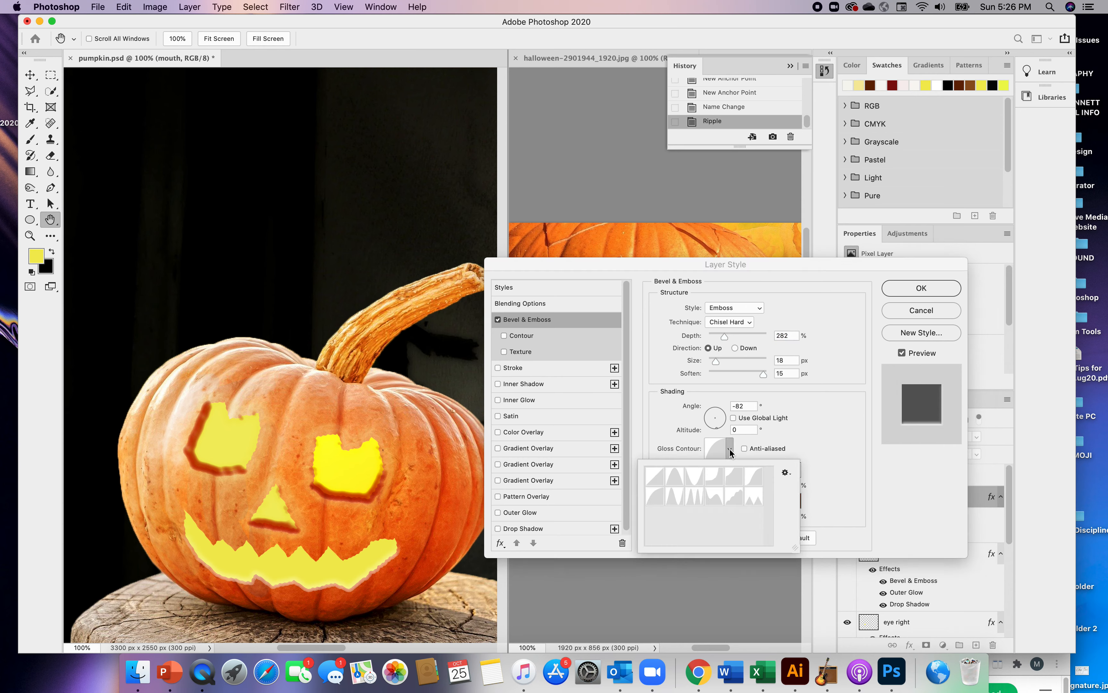
{"action": "left_click", "coordinate": [677, 479]}
{"action": "left_click", "coordinate": [693, 479]}
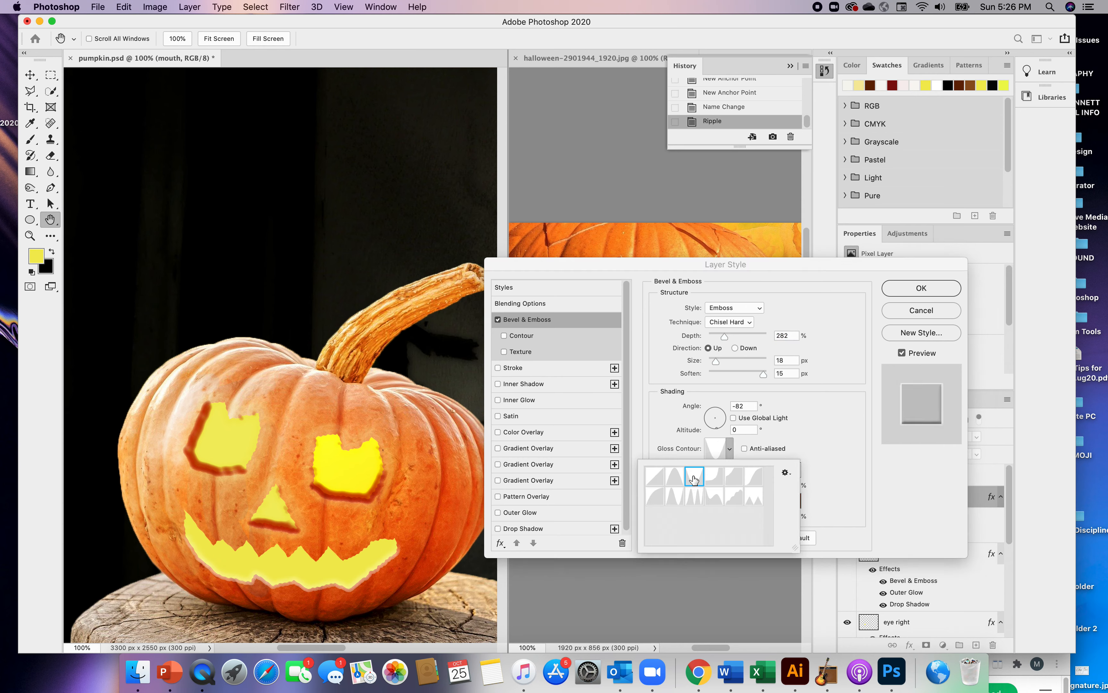
{"action": "left_click", "coordinate": [694, 496]}
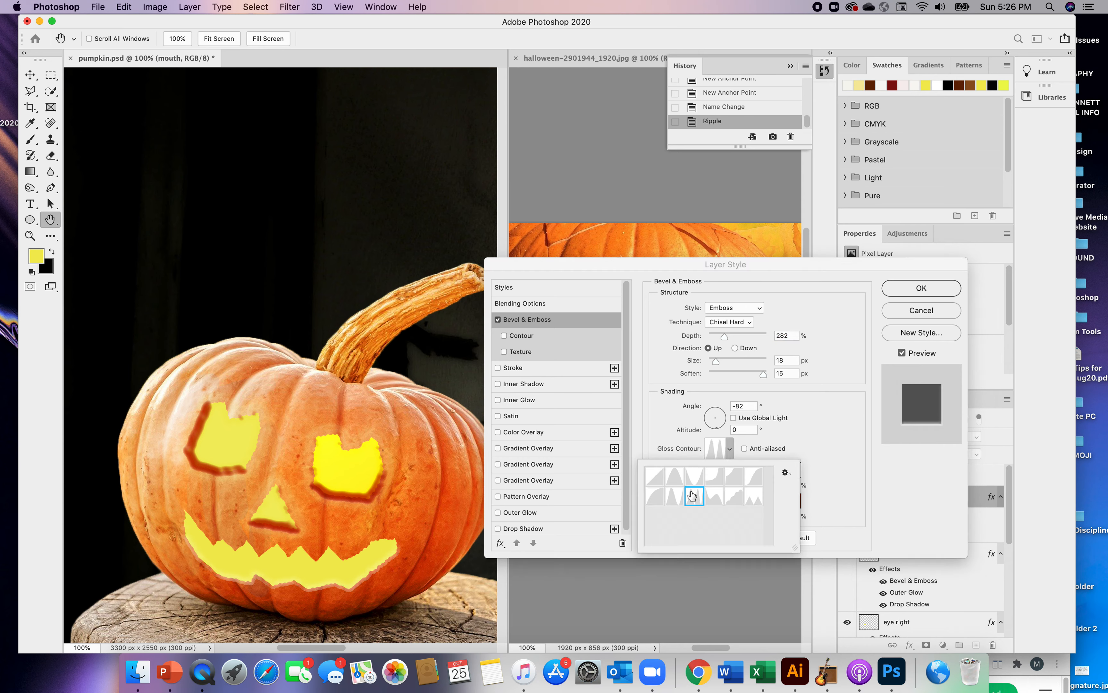
{"action": "left_click", "coordinate": [655, 478]}
{"action": "left_click", "coordinate": [655, 496]}
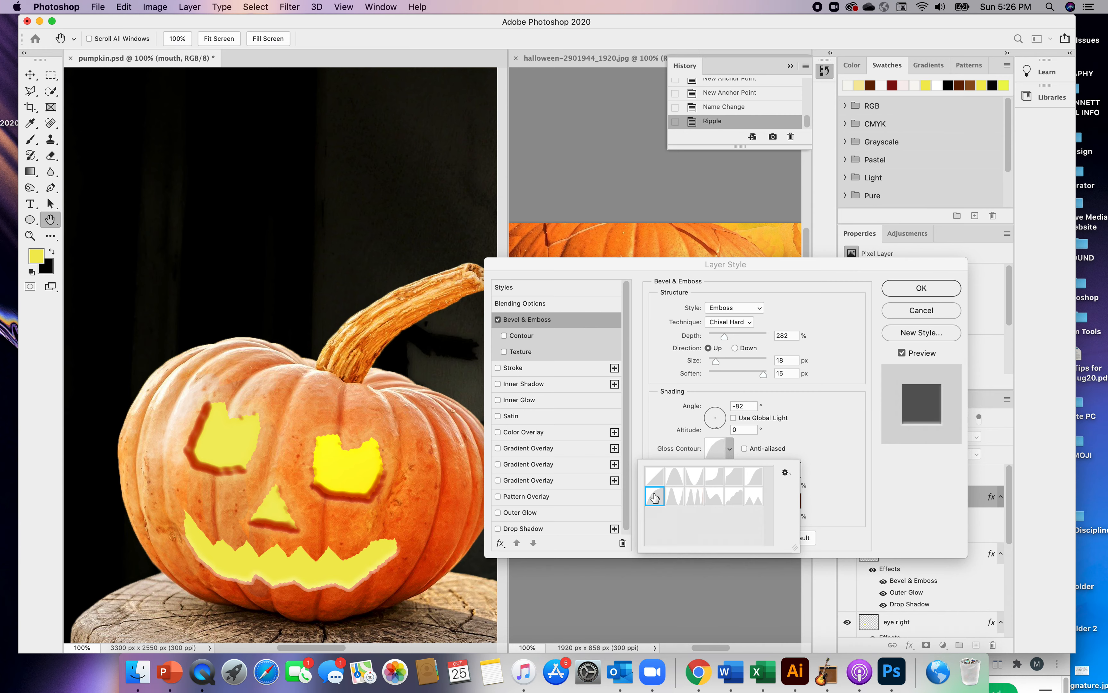
{"action": "left_click", "coordinate": [812, 422]}
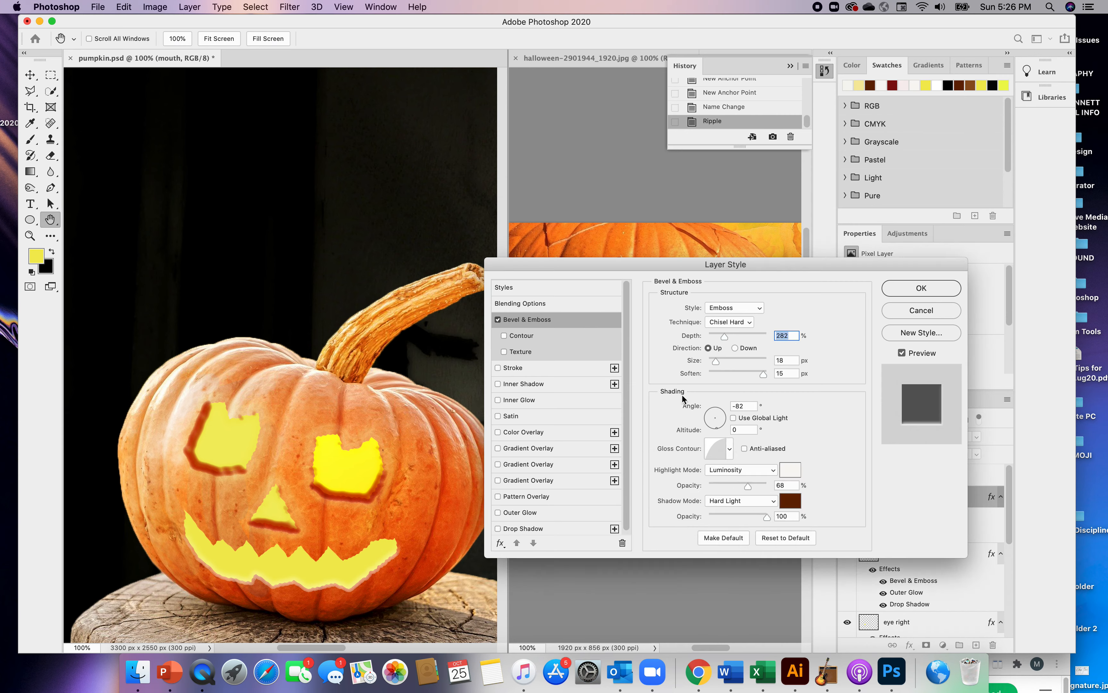
Enable the Contour option of the mouth's bevel, compare several contour shapes and choose Half Round
{"action": "left_click", "coordinate": [504, 336]}
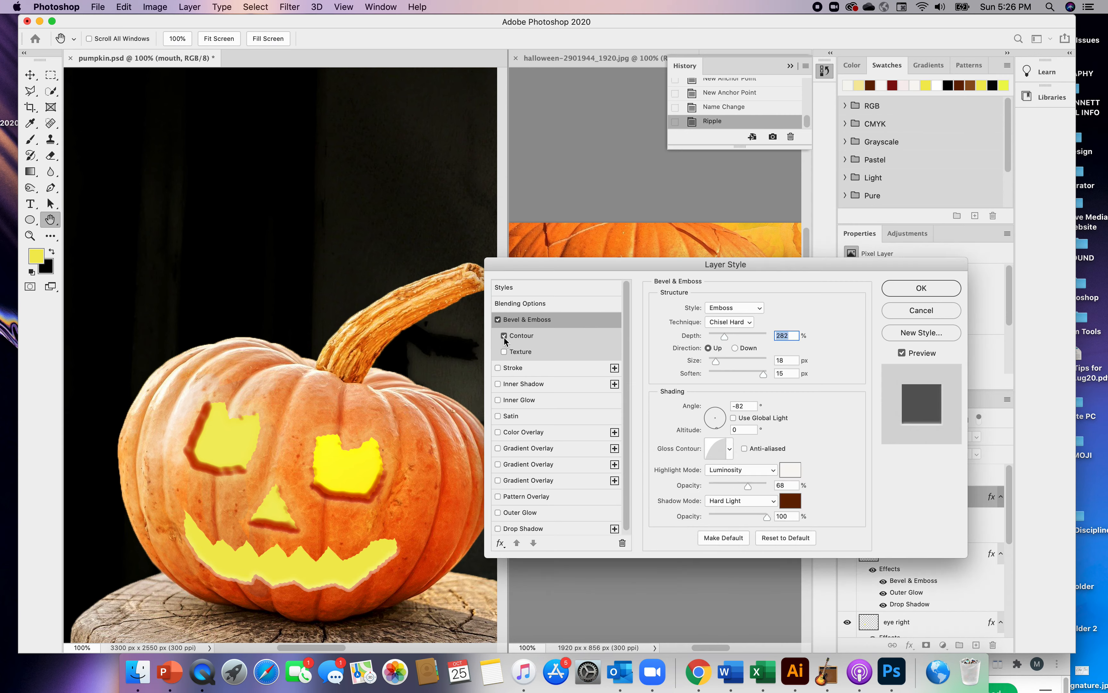
{"action": "left_click", "coordinate": [521, 335]}
{"action": "left_click", "coordinate": [709, 313]}
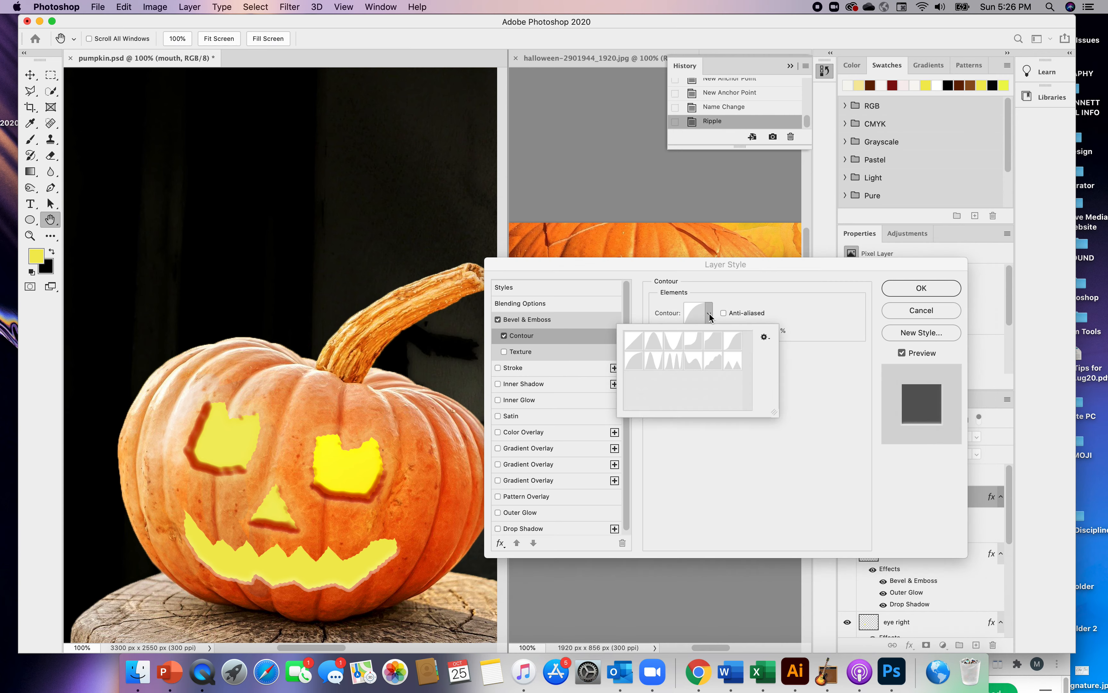
{"action": "left_click", "coordinate": [673, 345]}
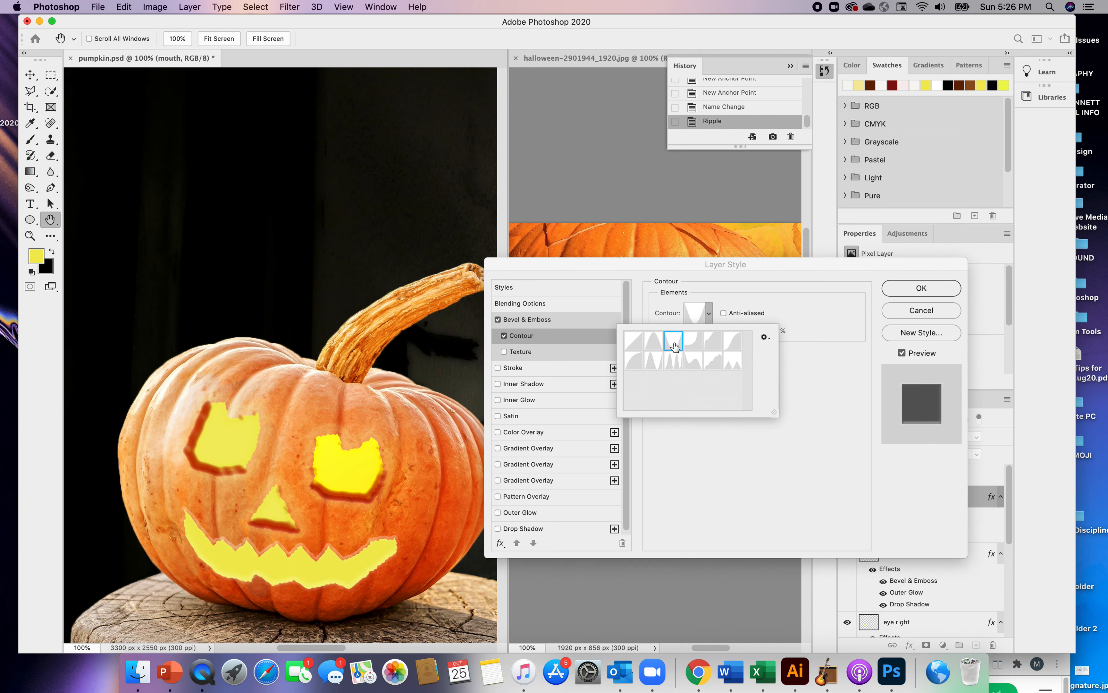
{"action": "left_click", "coordinate": [631, 346]}
{"action": "left_click", "coordinate": [652, 363]}
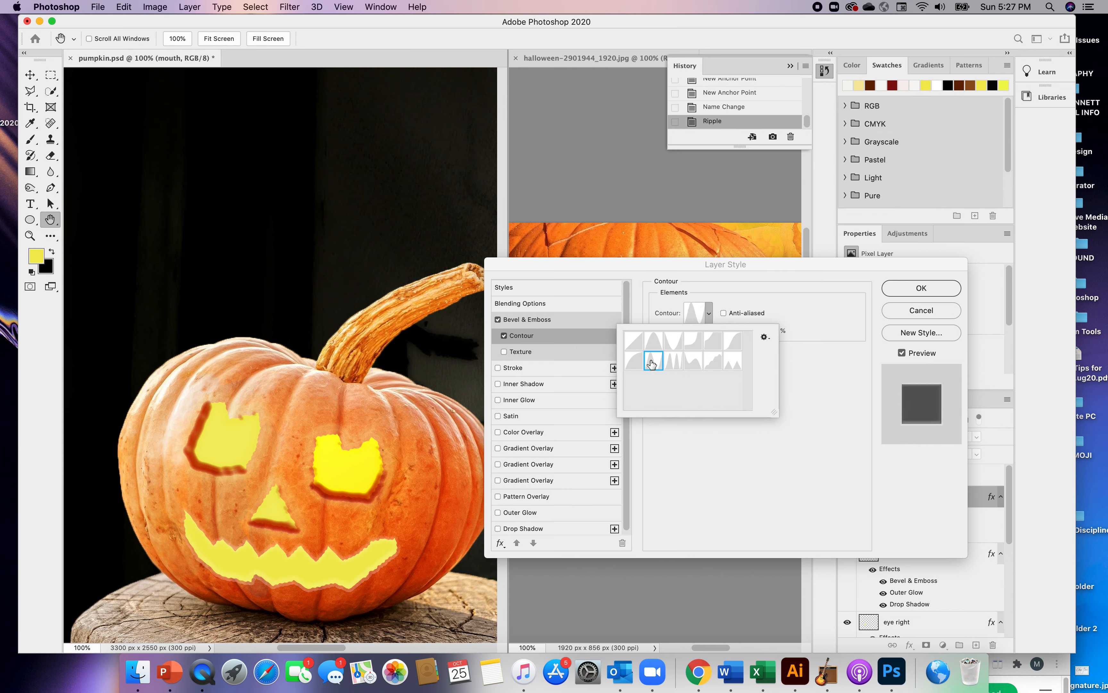
{"action": "left_click", "coordinate": [632, 362]}
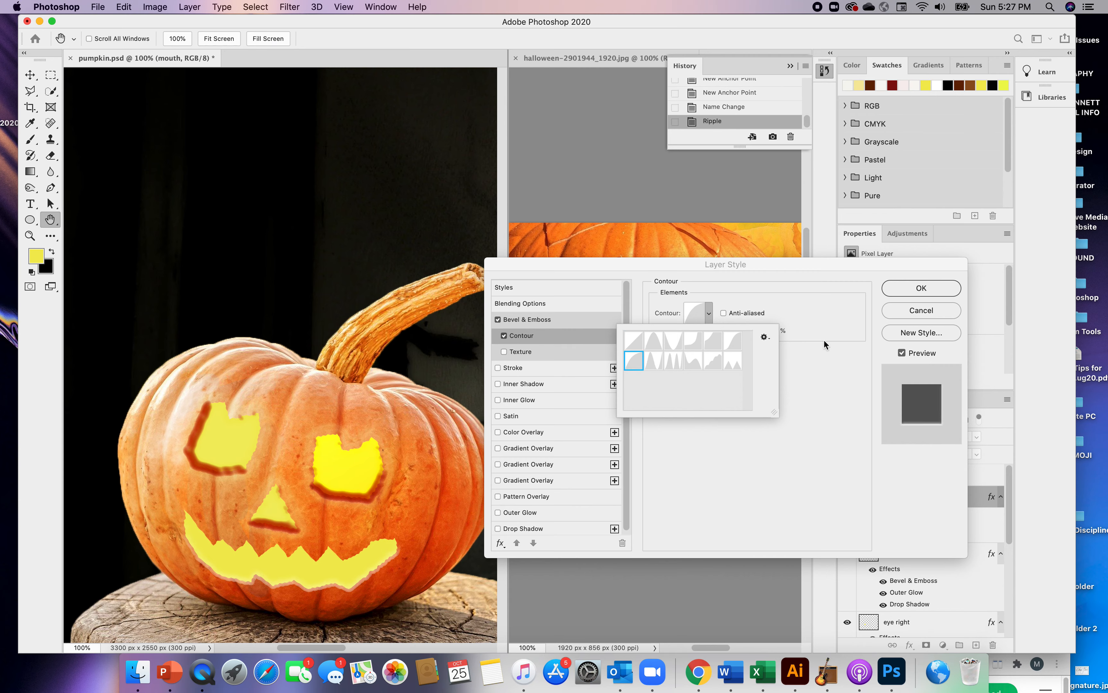
Set the mouth's Bevel & Emboss shadow color to dark brown #461f0c
{"action": "left_click", "coordinate": [522, 322]}
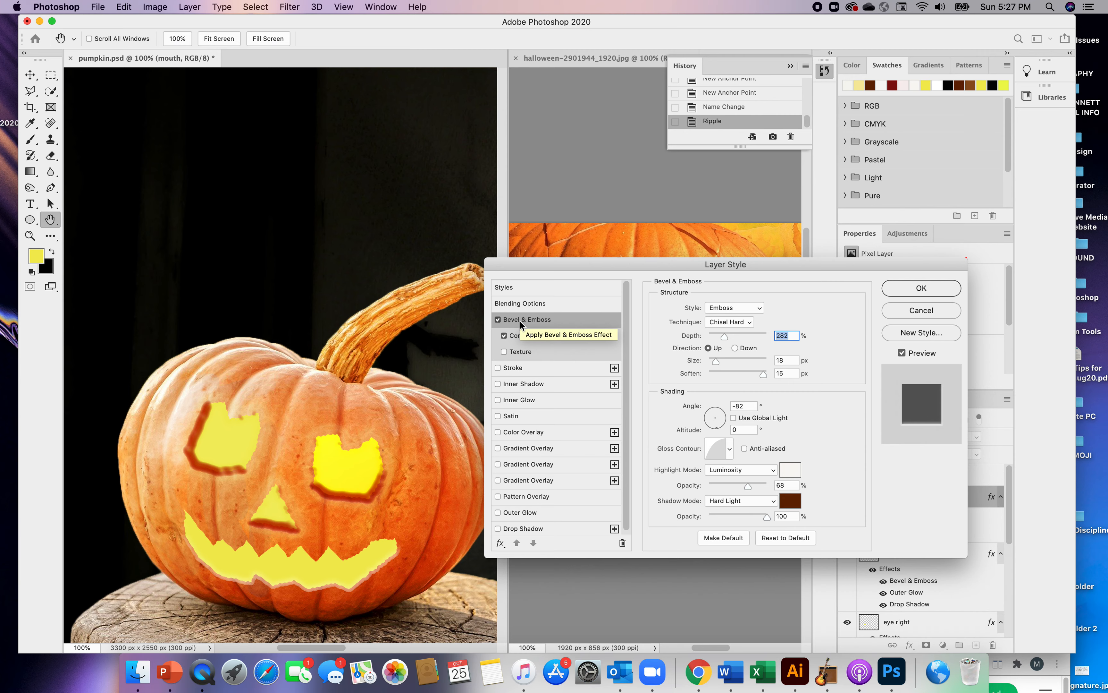
{"action": "left_click", "coordinate": [791, 501]}
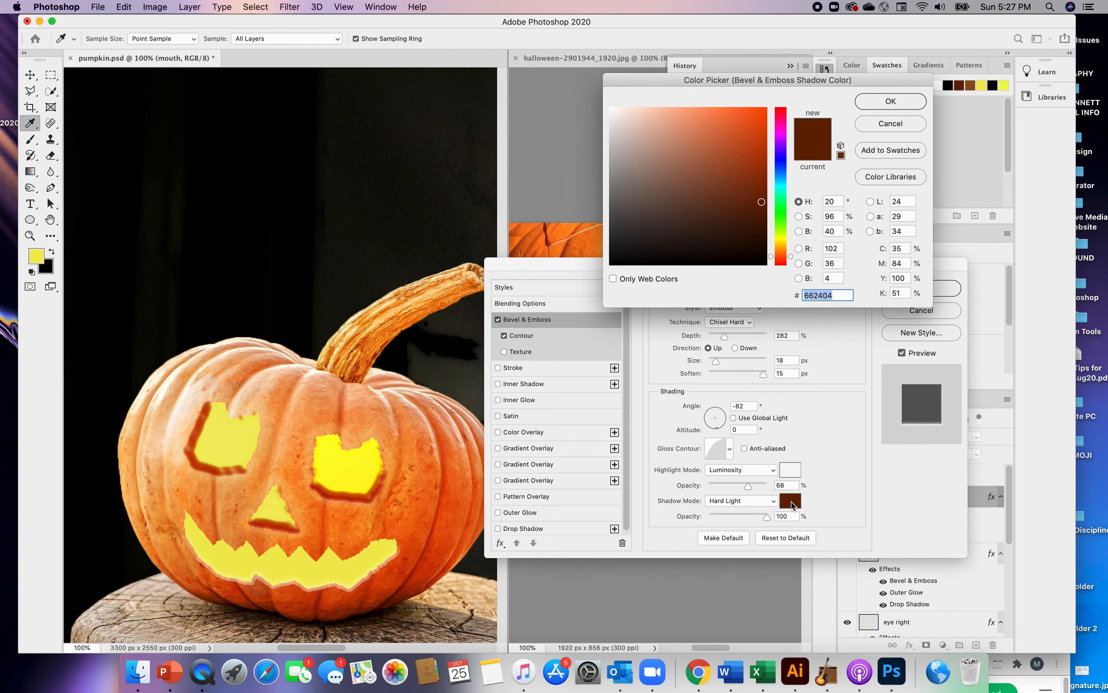
{"action": "left_click", "coordinate": [740, 221]}
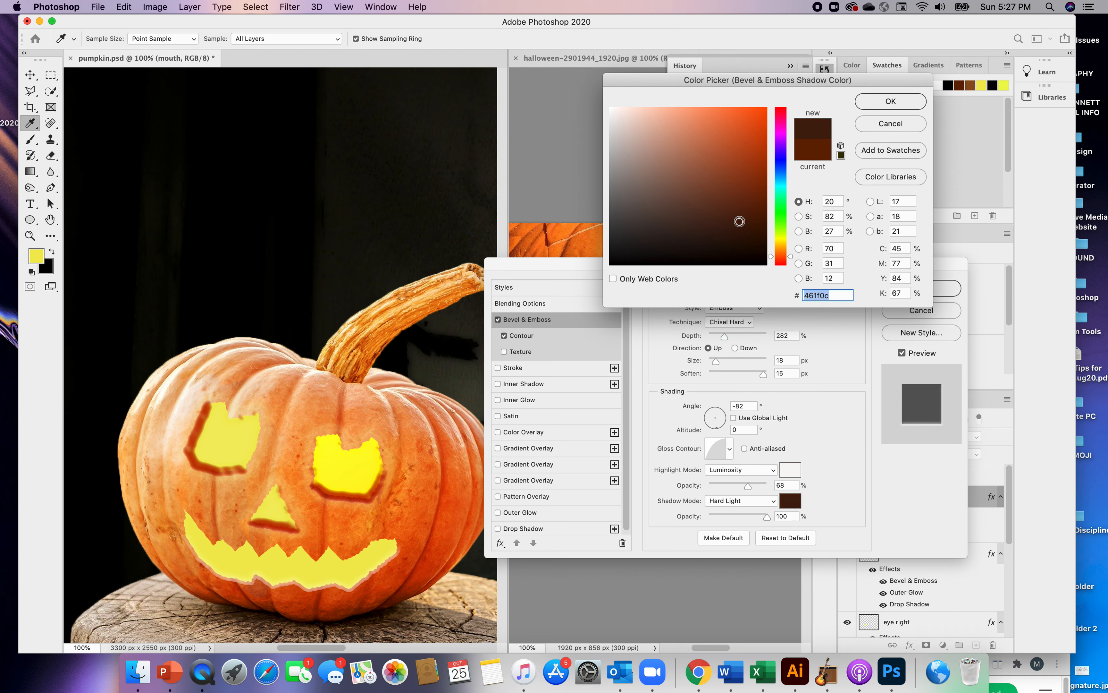
{"action": "left_click", "coordinate": [881, 105]}
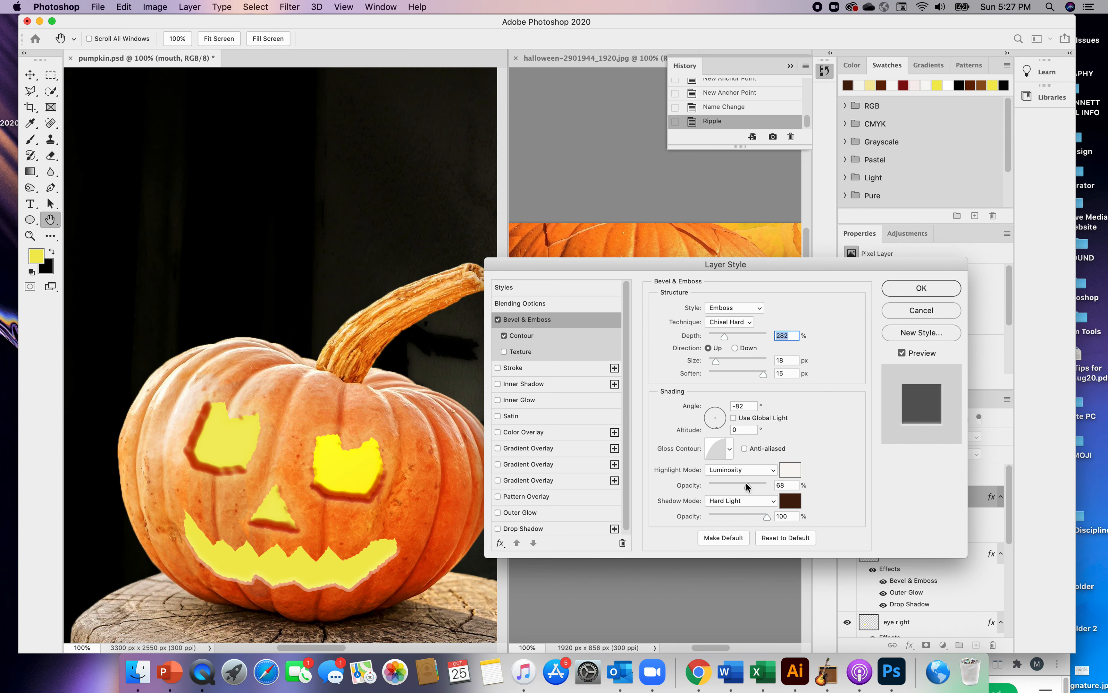
Set the mouth bevel's highlight mode to Normal and shadow mode to Soft Light, and apply the layer style
{"action": "left_click", "coordinate": [773, 470]}
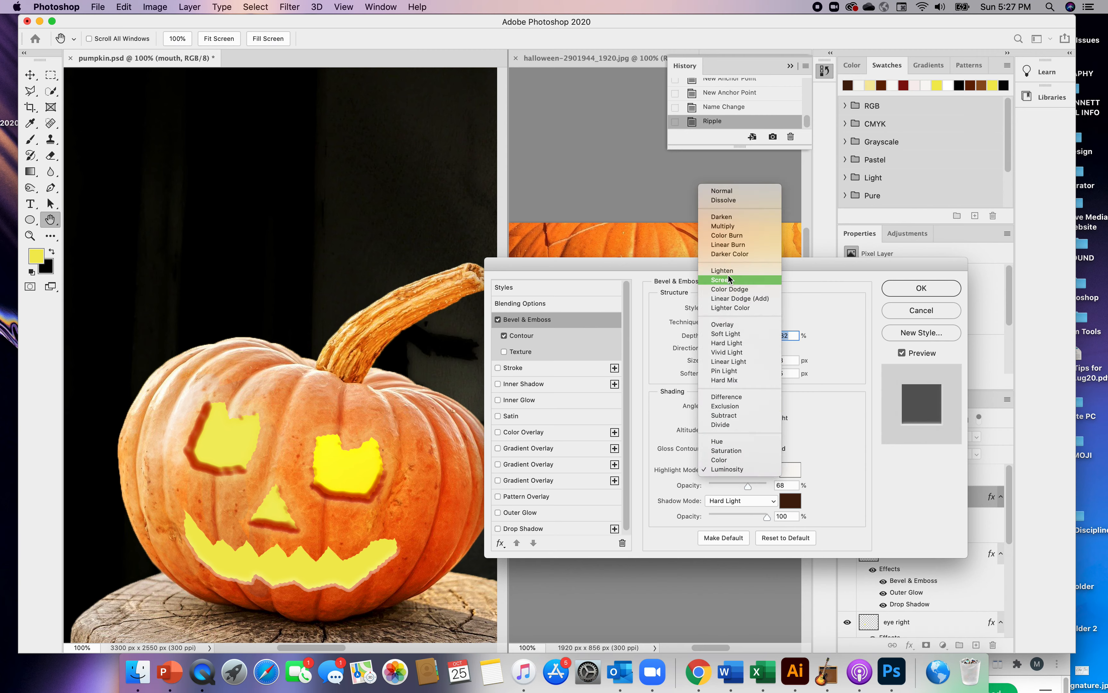
{"action": "left_click", "coordinate": [728, 276]}
{"action": "left_click", "coordinate": [772, 470]}
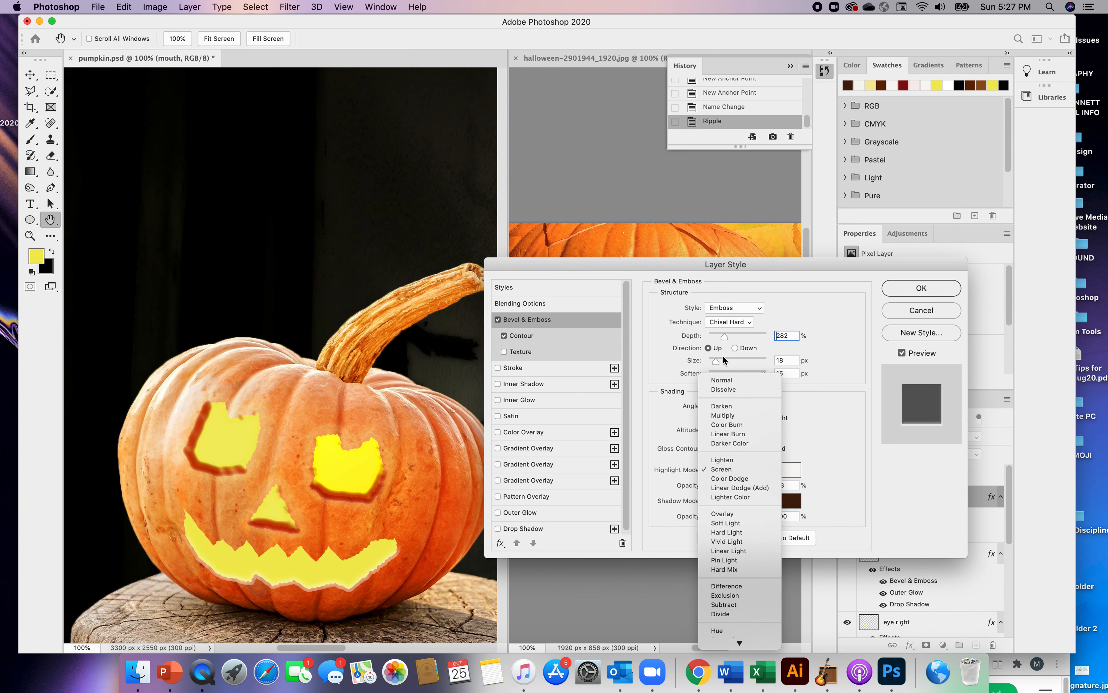
{"action": "left_click", "coordinate": [724, 381]}
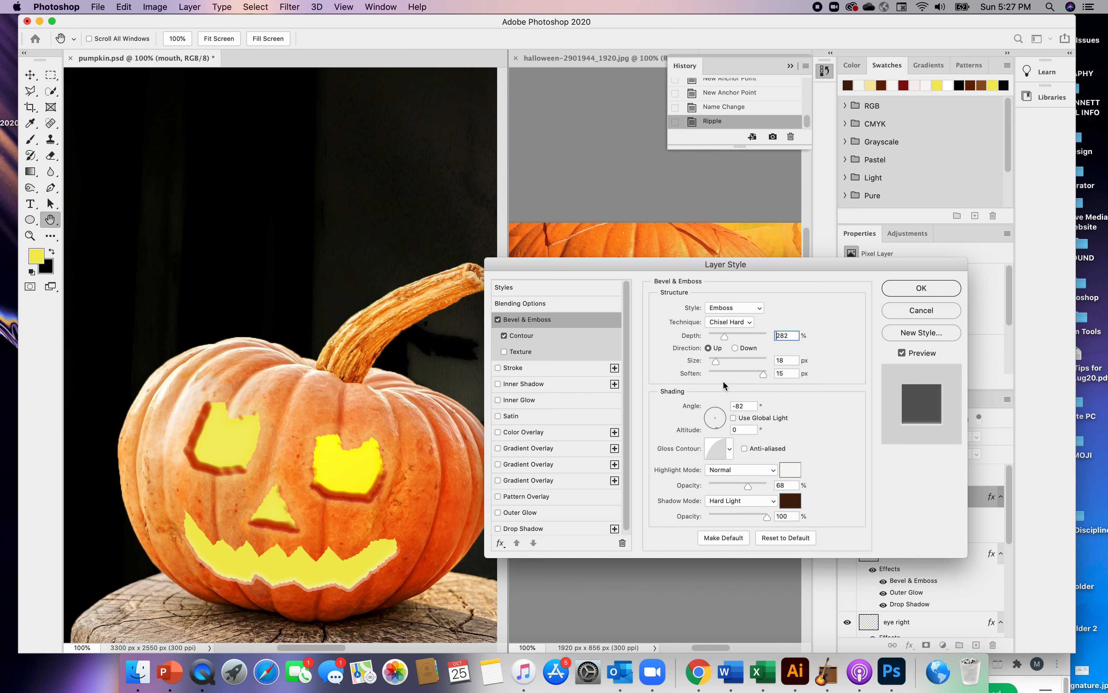
{"action": "left_click", "coordinate": [772, 500]}
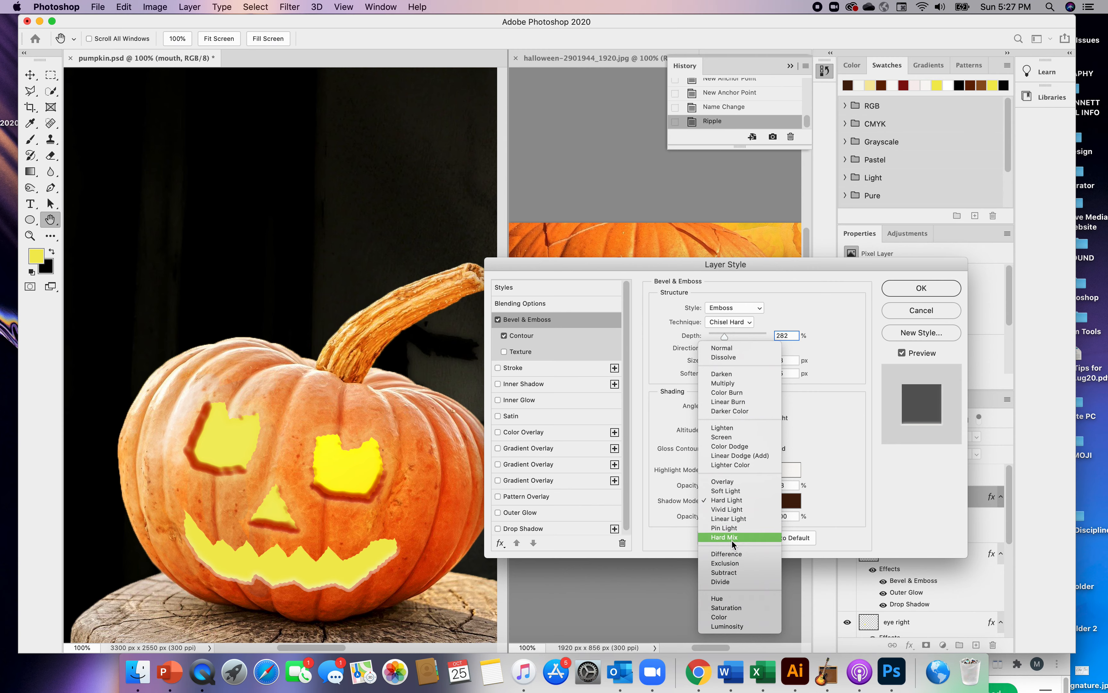
{"action": "left_click", "coordinate": [724, 493]}
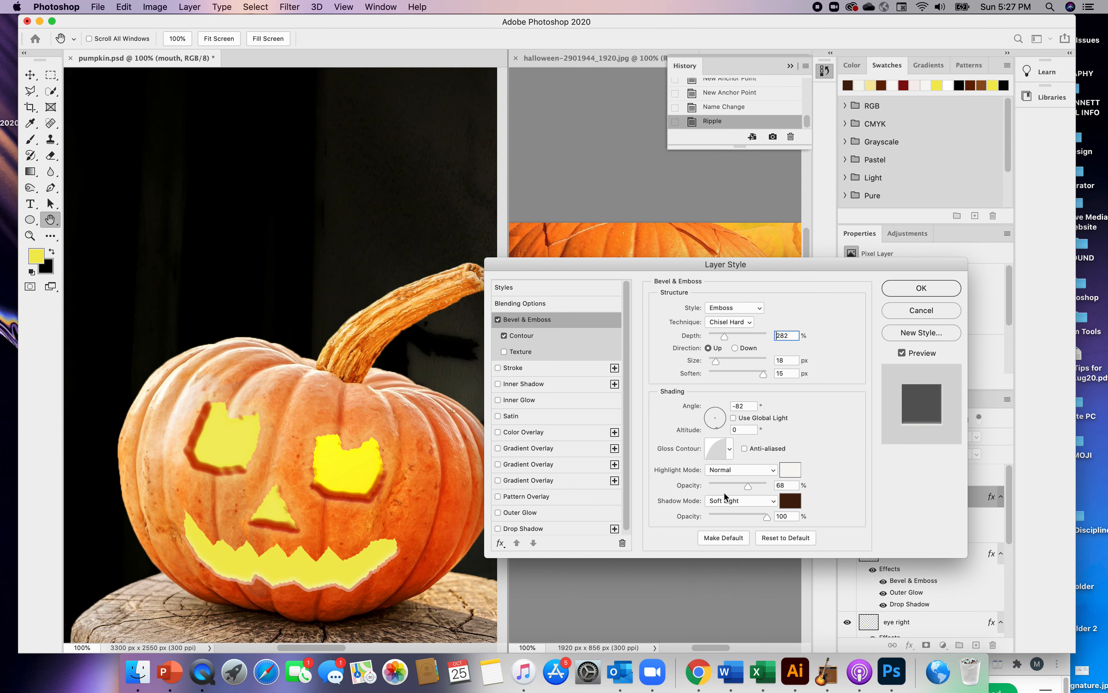
{"action": "left_click", "coordinate": [905, 285]}
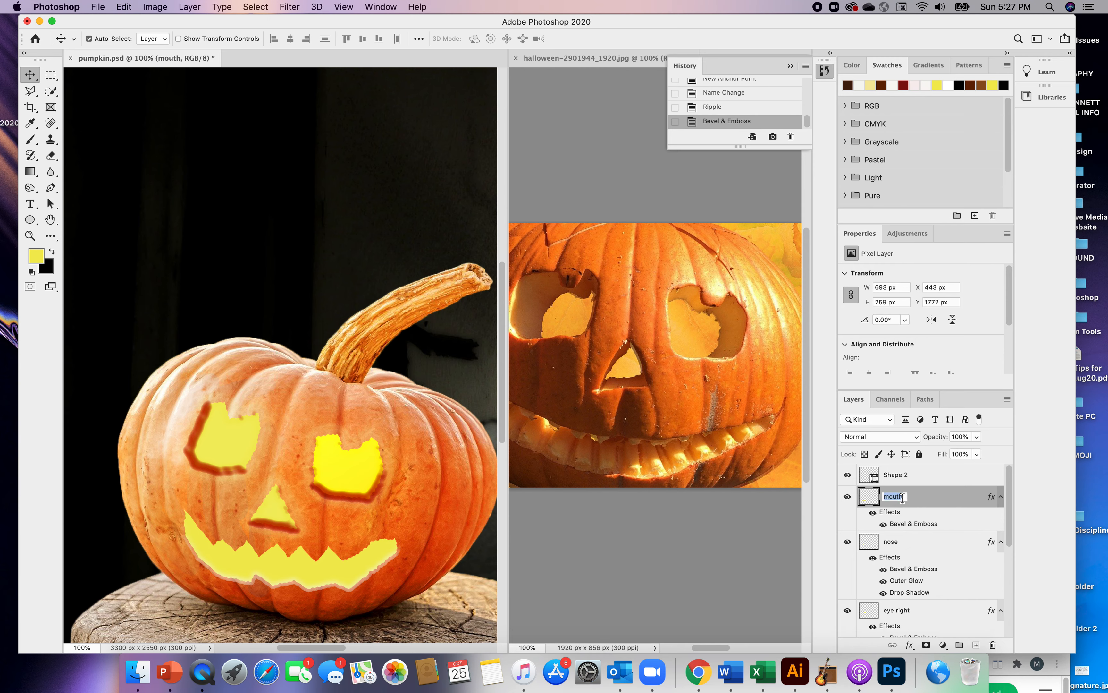
Add Drop Shadow and Outer Glow effects to the mouth layer
{"action": "double_click", "coordinate": [929, 501]}
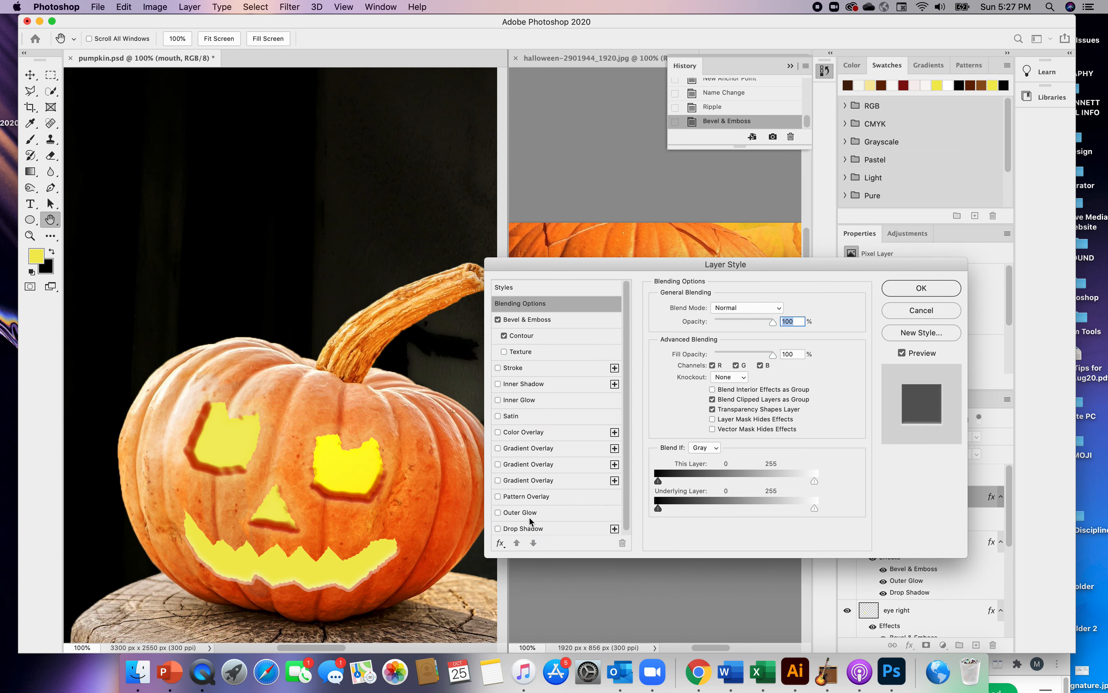
{"action": "left_click", "coordinate": [498, 529]}
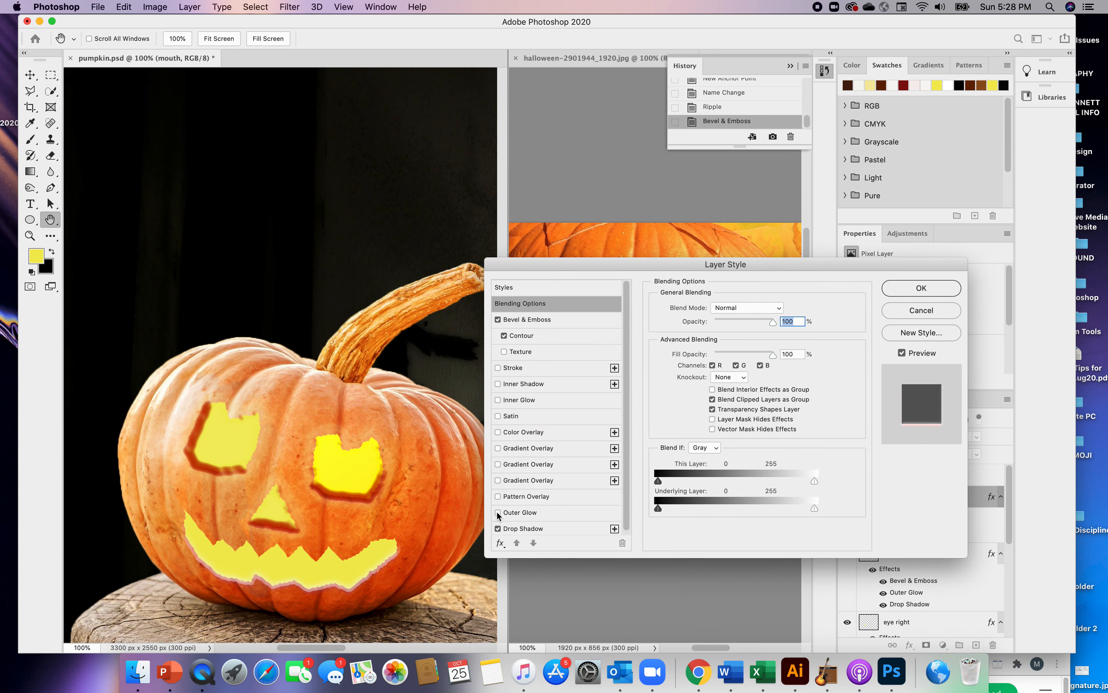
{"action": "left_click", "coordinate": [498, 512]}
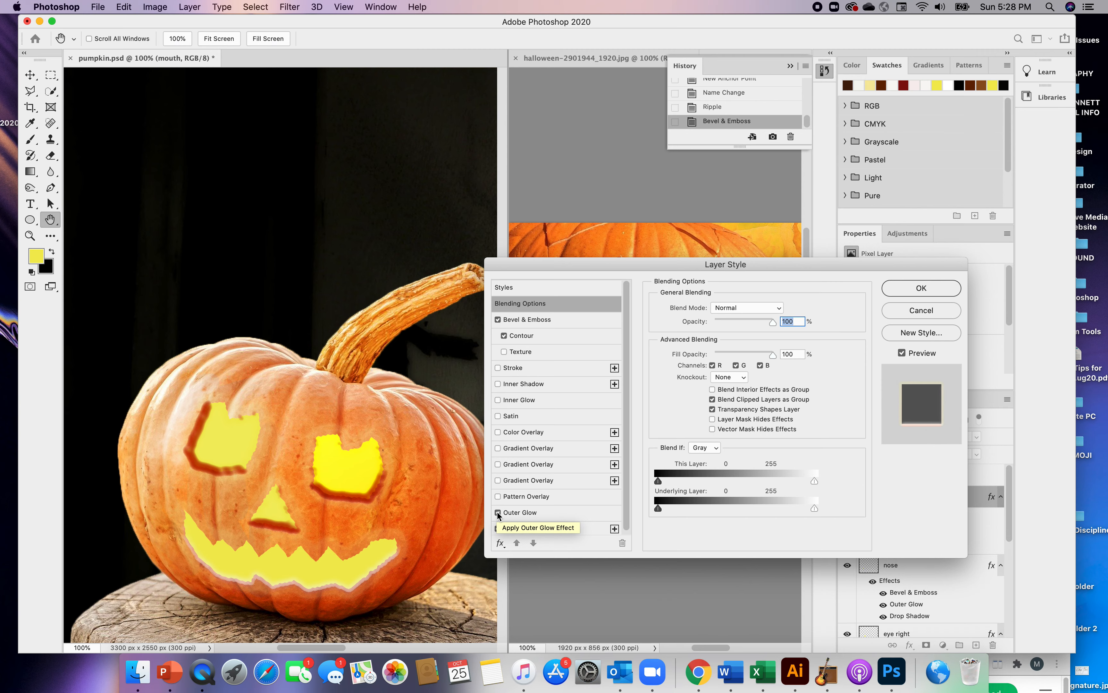
Add an Inner Shadow to the mouth and try several orange-brown shades as its shadow color
{"action": "left_click", "coordinate": [498, 384]}
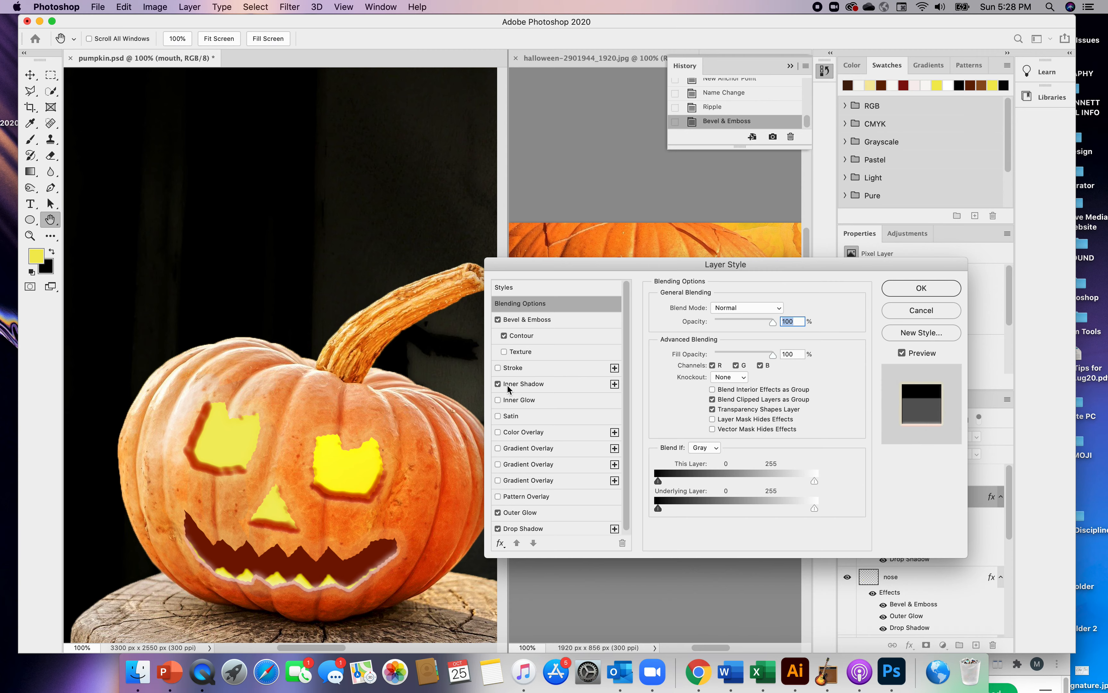
{"action": "left_click", "coordinate": [508, 385]}
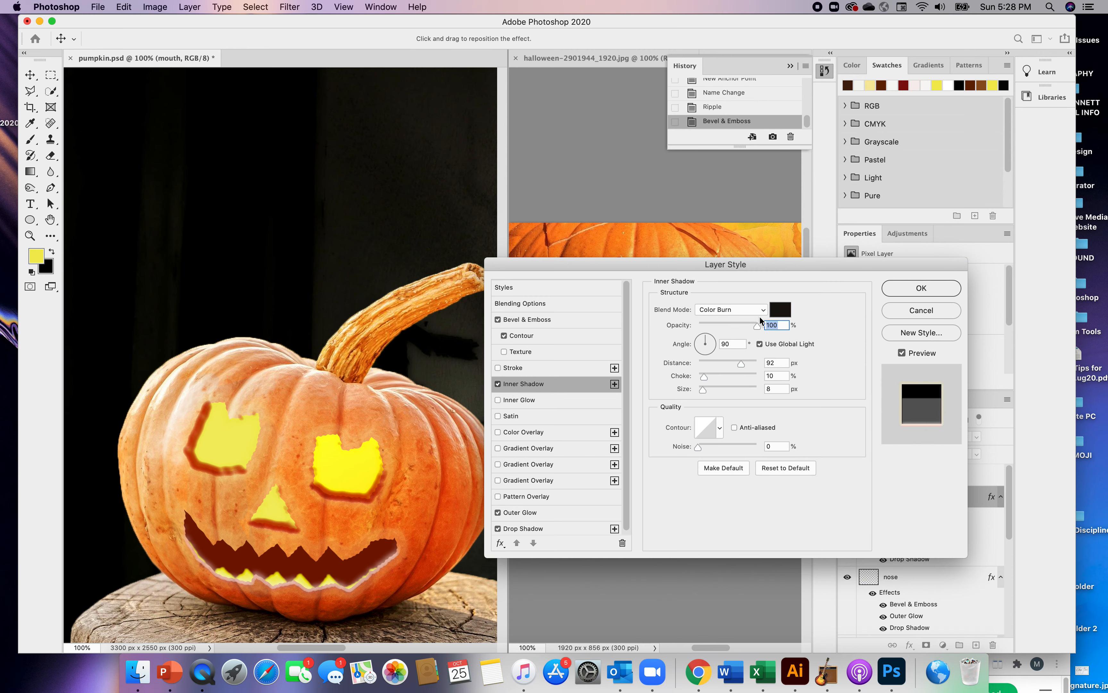
{"action": "left_click", "coordinate": [787, 312]}
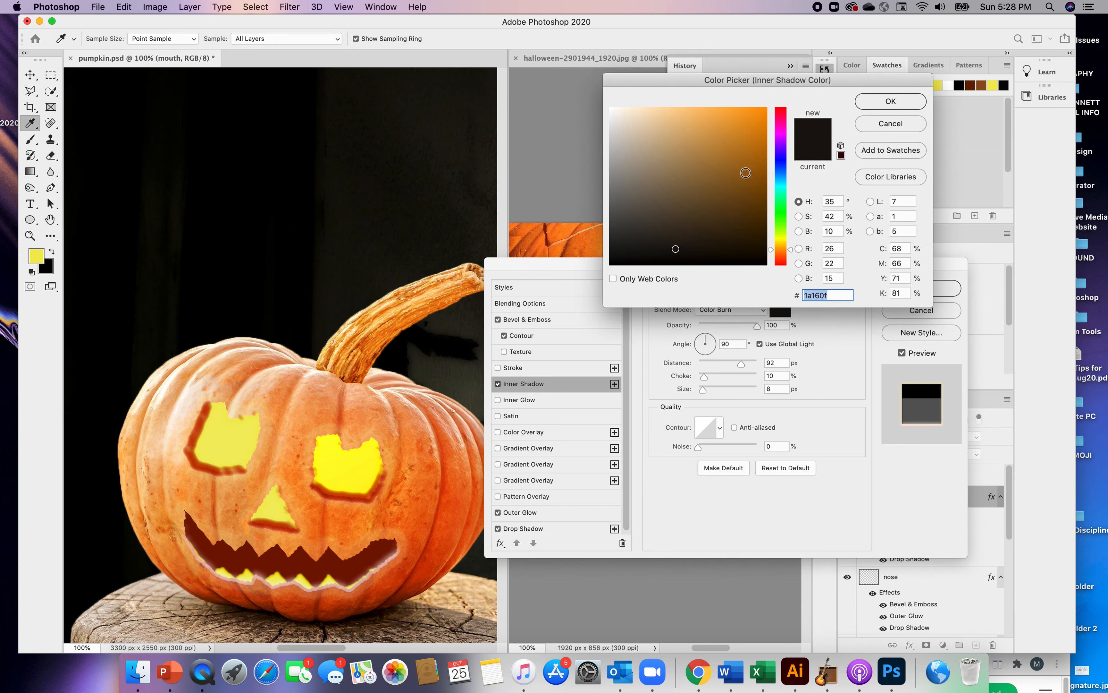
{"action": "left_click", "coordinate": [742, 179]}
{"action": "left_click", "coordinate": [739, 191]}
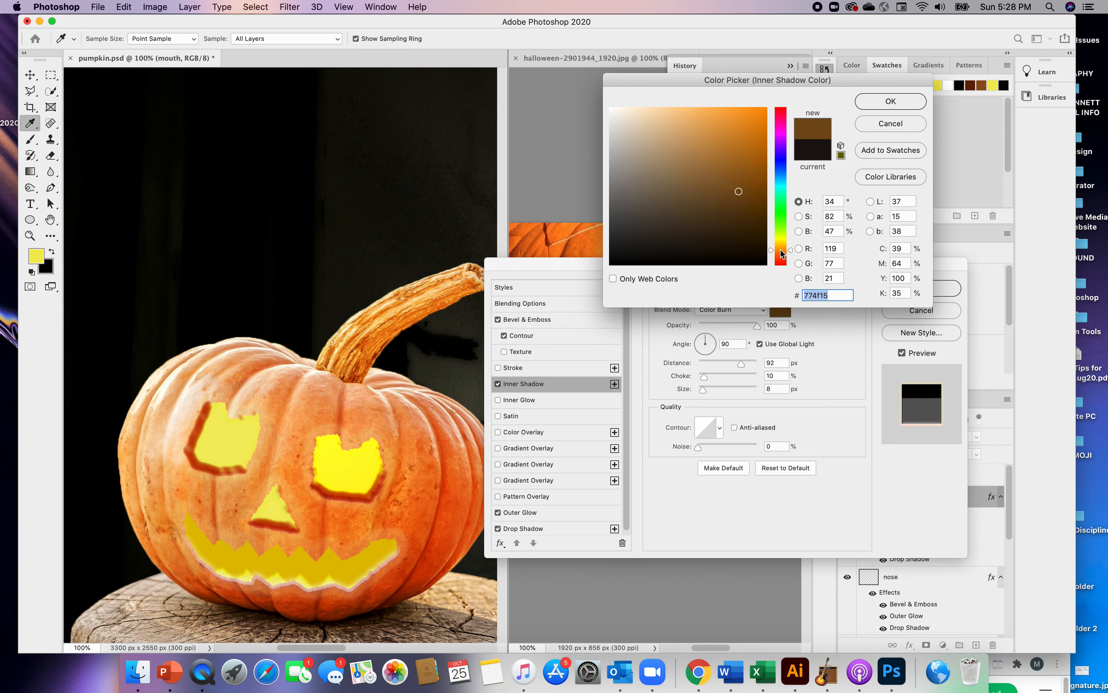
{"action": "left_click", "coordinate": [781, 250]}
{"action": "left_click", "coordinate": [724, 215]}
{"action": "left_click", "coordinate": [725, 234]}
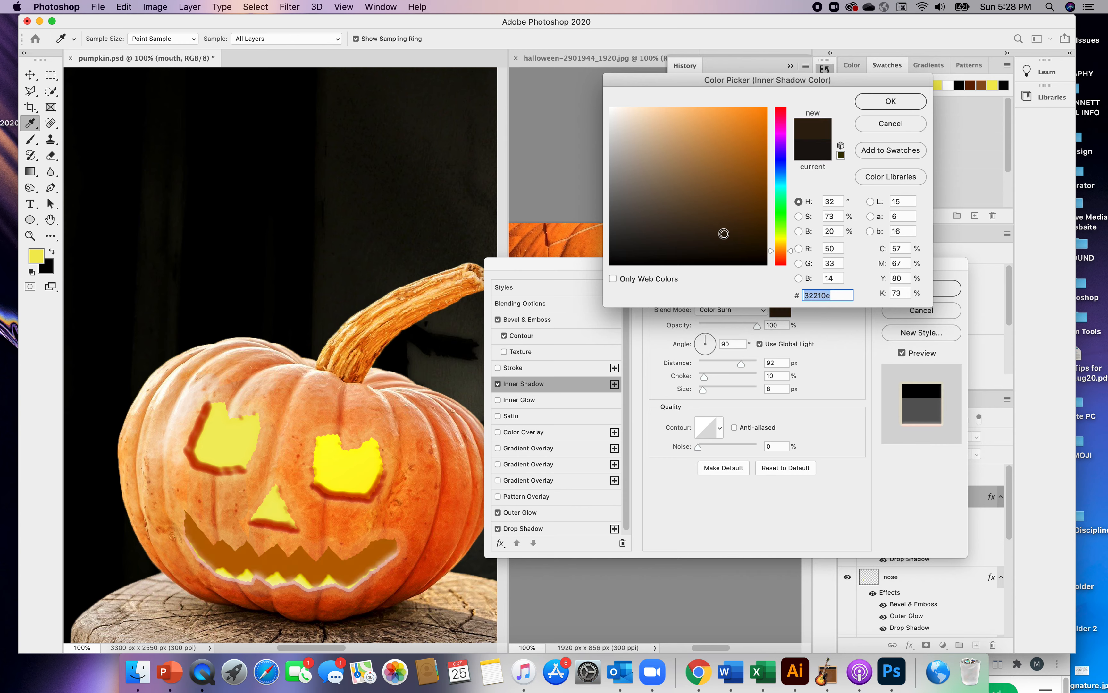
{"action": "left_click", "coordinate": [716, 207]}
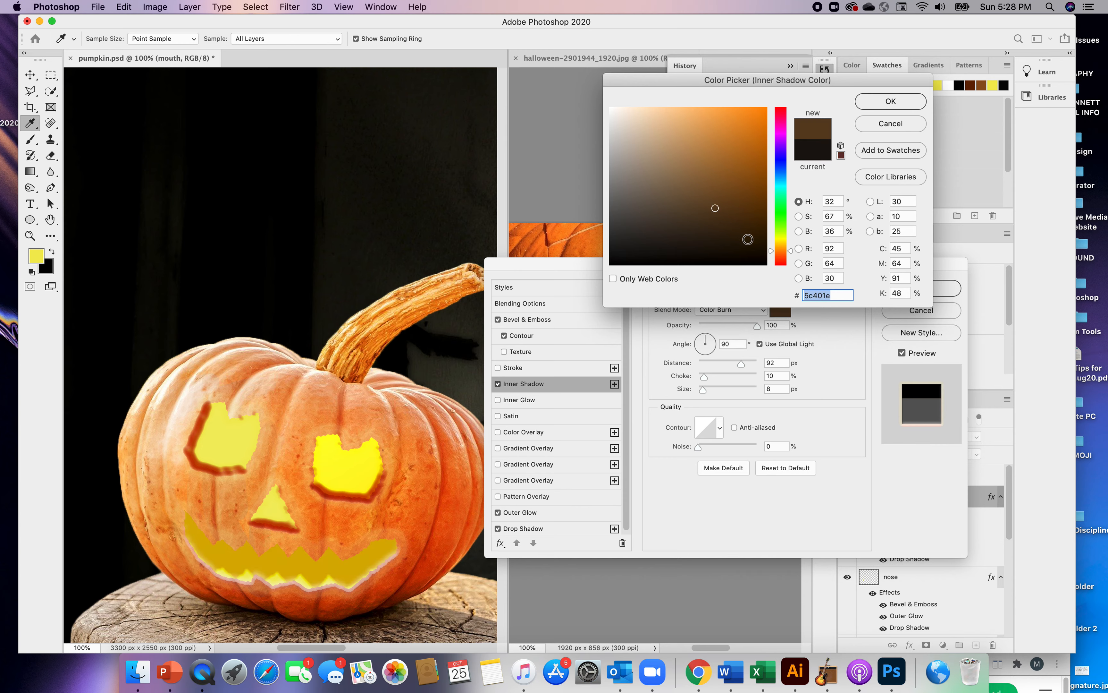
Set the mouth's Inner Shadow color to yellow #e9db3c after trying lighter and paler yellows
{"action": "left_click", "coordinate": [782, 243]}
{"action": "left_click_drag", "start_coordinate": [781, 243], "coordinate": [781, 240]}
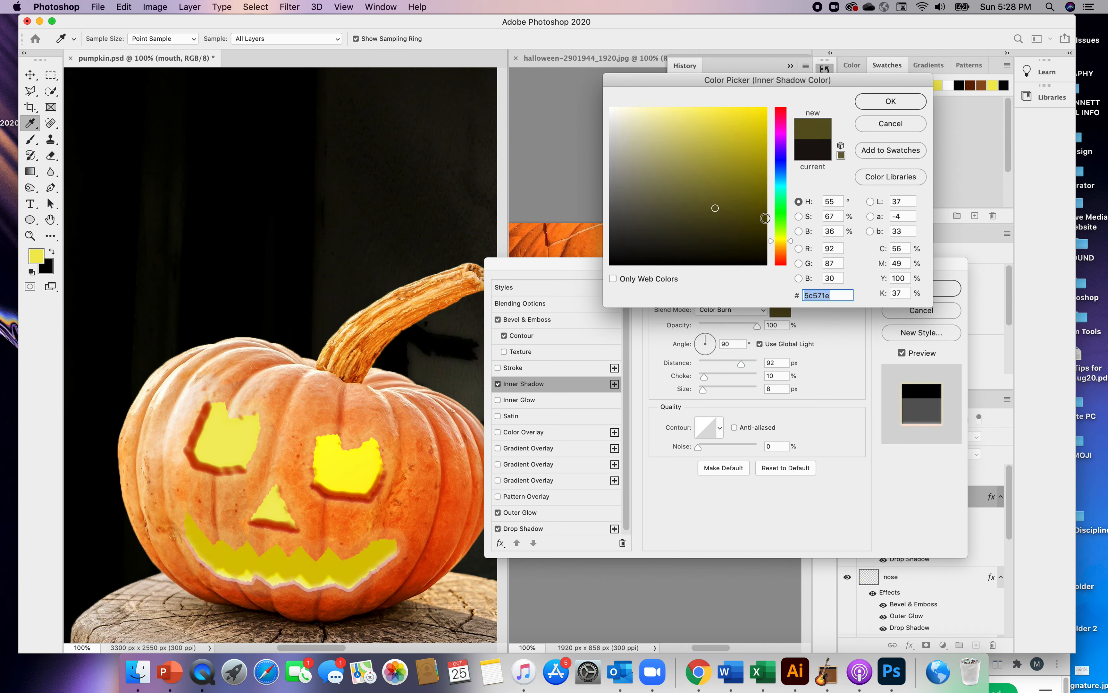
{"action": "left_click", "coordinate": [706, 117]}
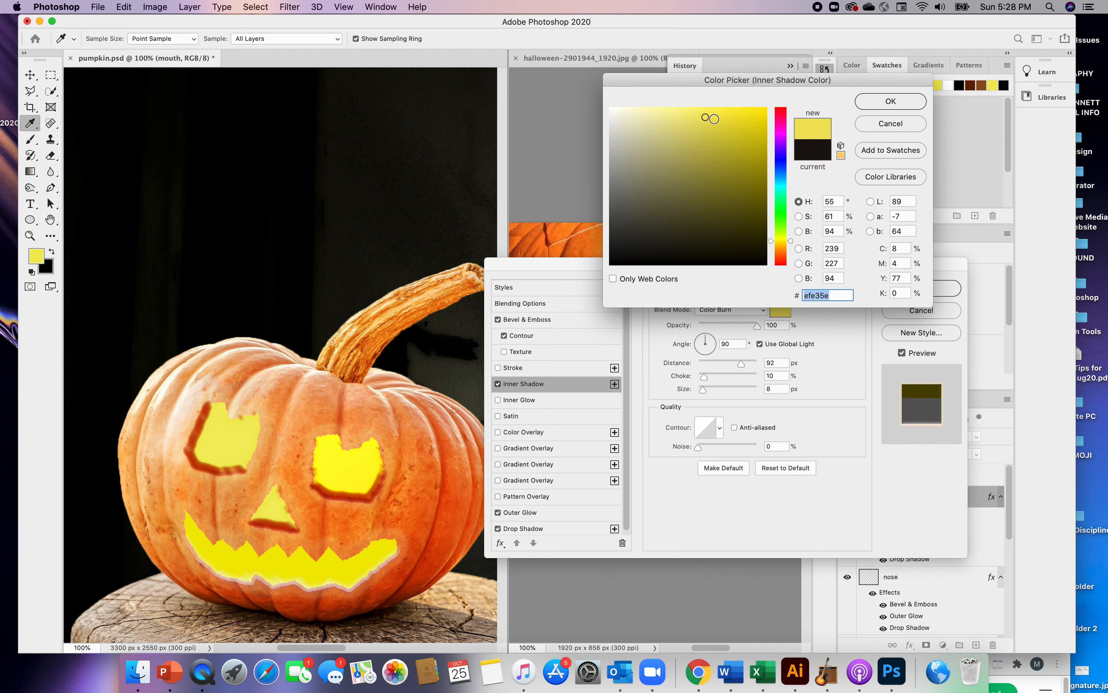
{"action": "left_click", "coordinate": [735, 115]}
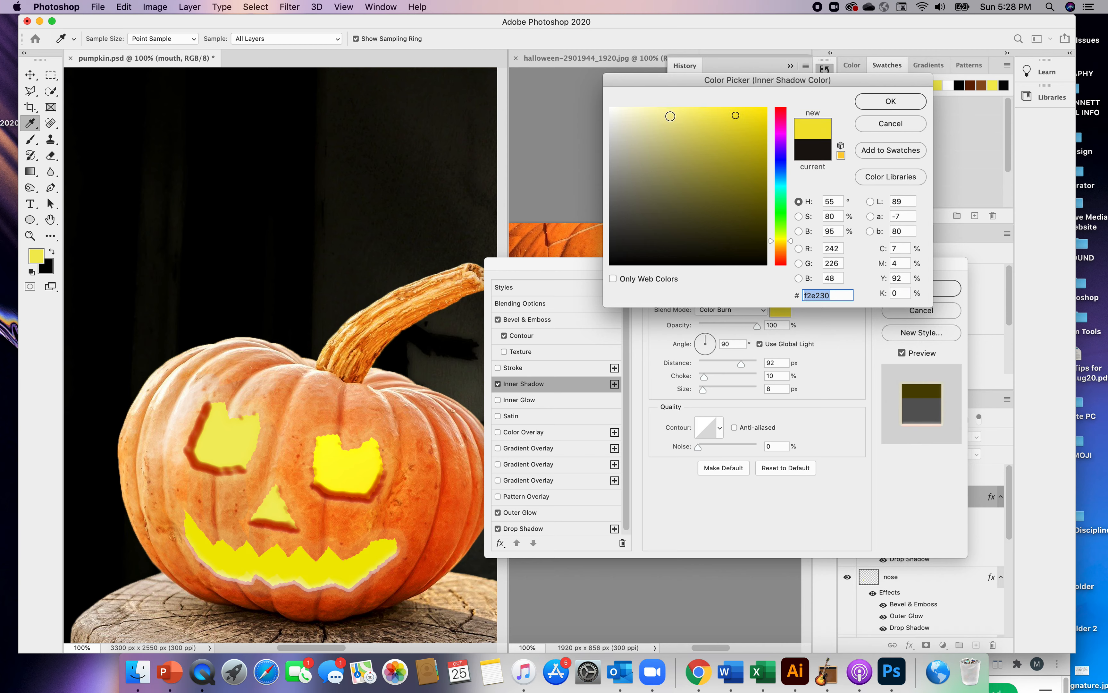
{"action": "left_click", "coordinate": [663, 116]}
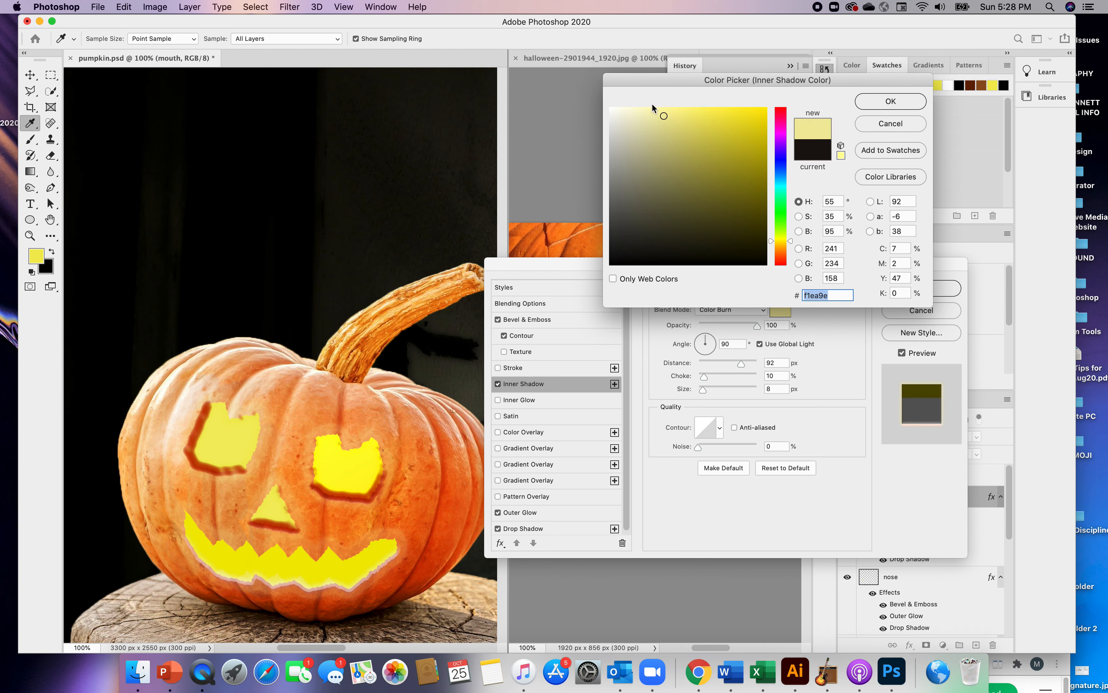
{"action": "left_click", "coordinate": [629, 112]}
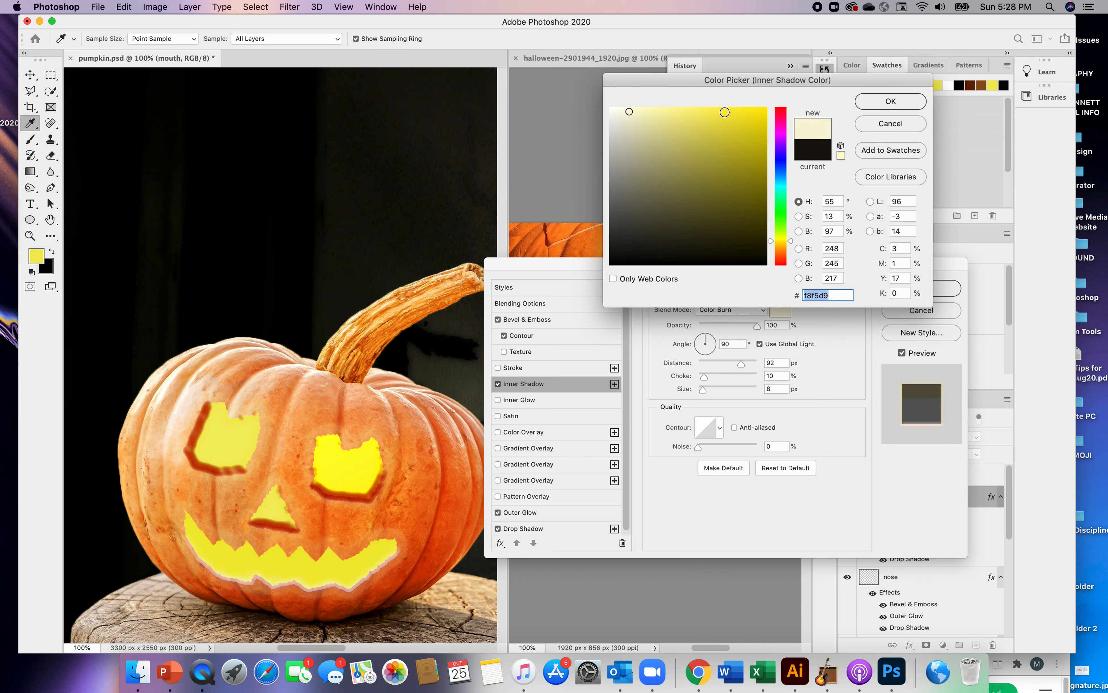
{"action": "left_click", "coordinate": [724, 112]}
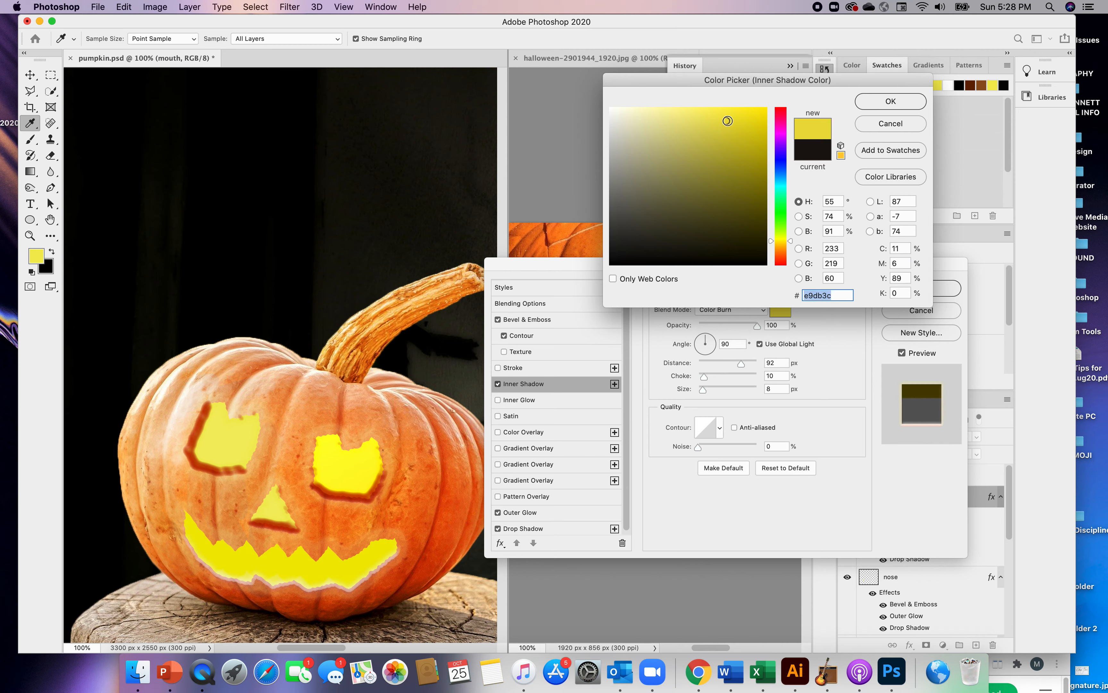
{"action": "left_click", "coordinate": [872, 103]}
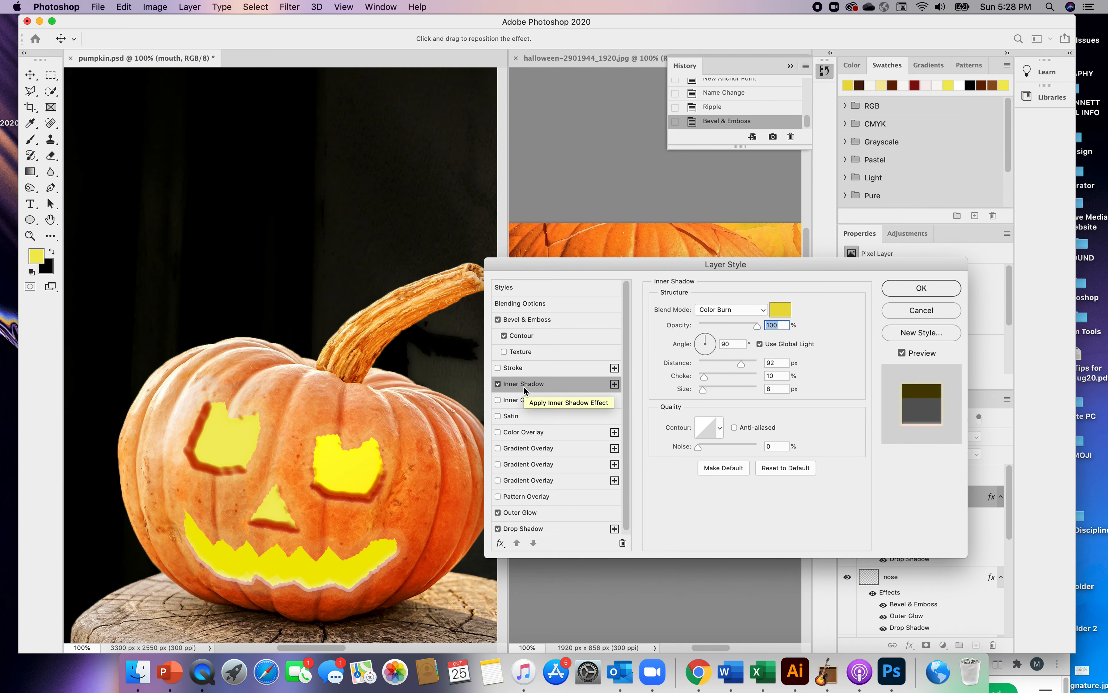
Change the shadow color of the mouth's Bevel & Emboss to a brighter reddish brown
{"action": "left_click", "coordinate": [517, 320]}
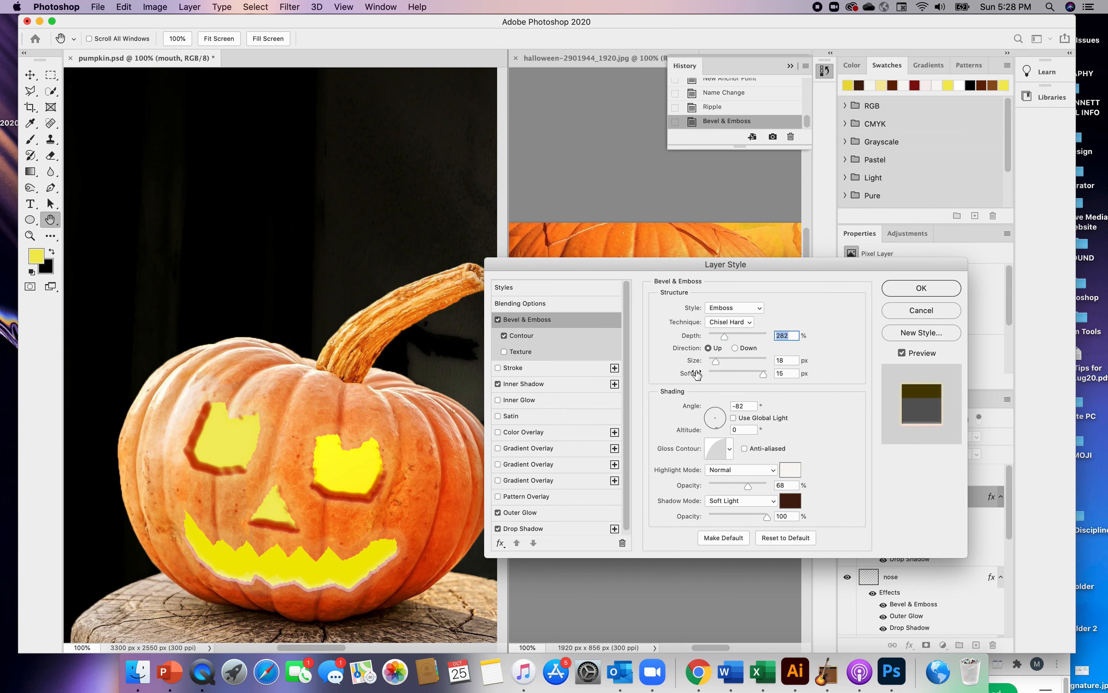
{"action": "left_click", "coordinate": [792, 502]}
{"action": "left_click_drag", "start_coordinate": [754, 181], "coordinate": [755, 186]}
{"action": "left_click", "coordinate": [870, 102]}
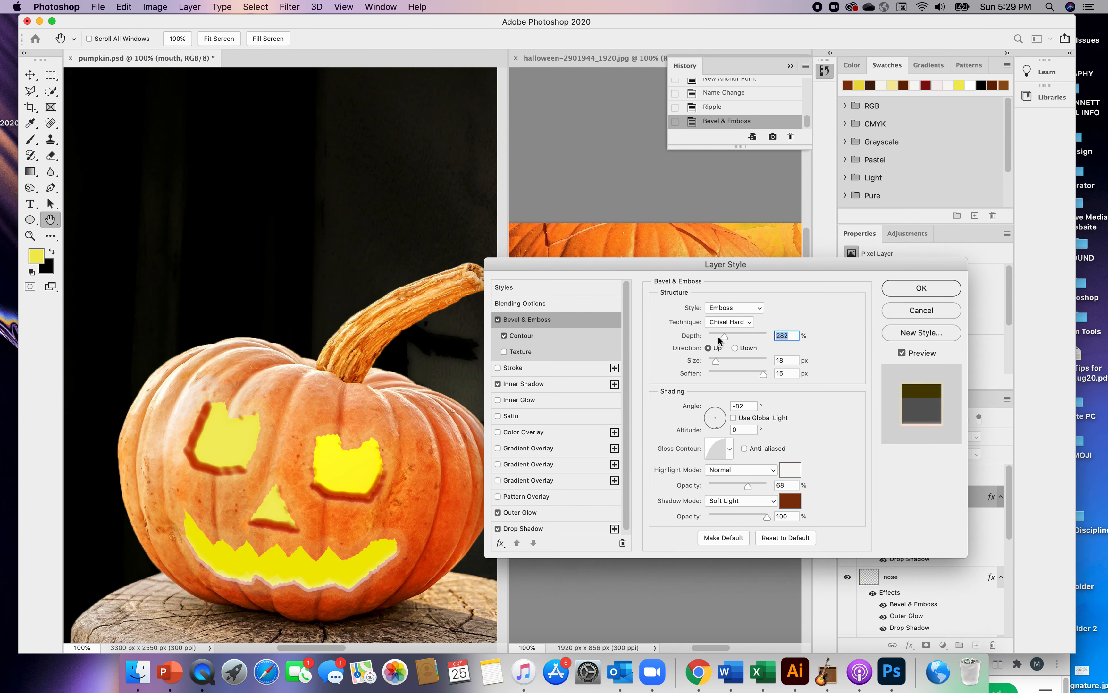
Set the mouth bevel's depth to 448% and size to 43 px, trying the Down direction but keeping Up
{"action": "left_click_drag", "start_coordinate": [721, 337], "coordinate": [734, 337]}
{"action": "left_click", "coordinate": [735, 347]}
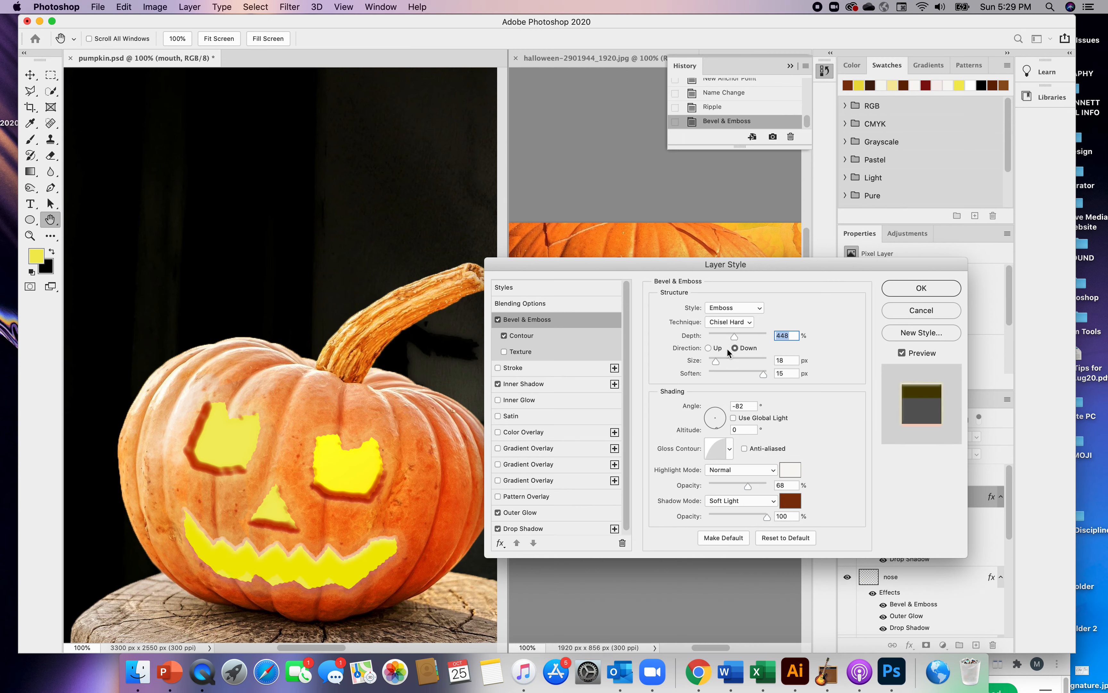
{"action": "left_click", "coordinate": [716, 350]}
{"action": "left_click_drag", "start_coordinate": [716, 361], "coordinate": [723, 363]}
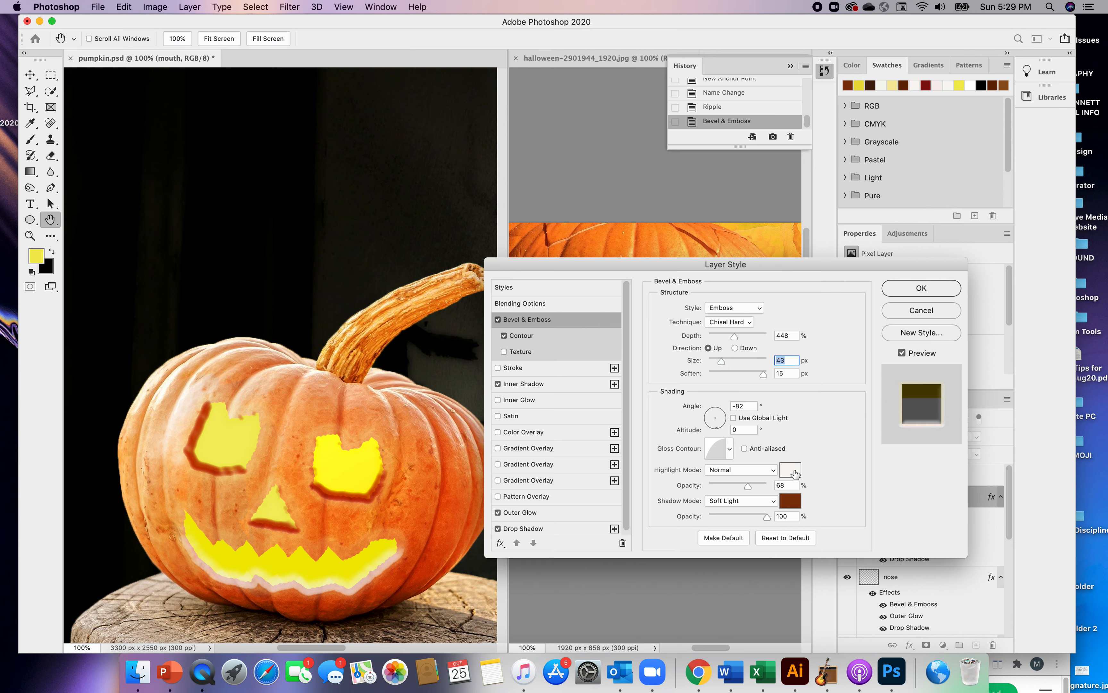
Try various orange, peach and brown shades for the mouth bevel's highlight color and settle on red-orange #d74417
{"action": "left_click", "coordinate": [790, 469]}
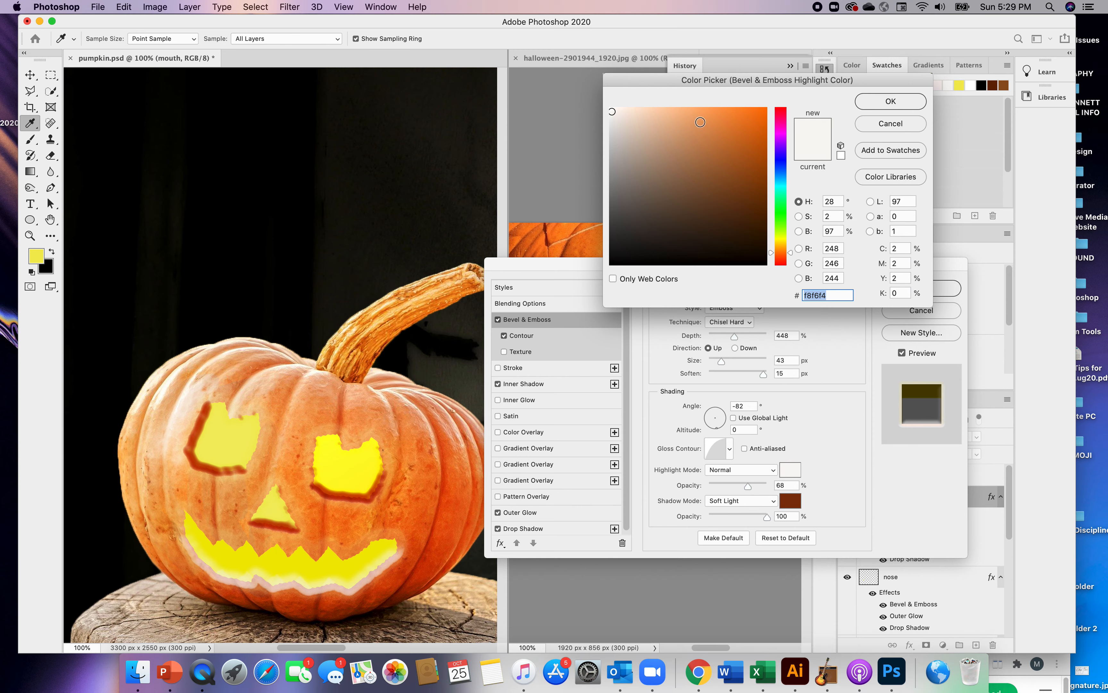
{"action": "left_click", "coordinate": [753, 153]}
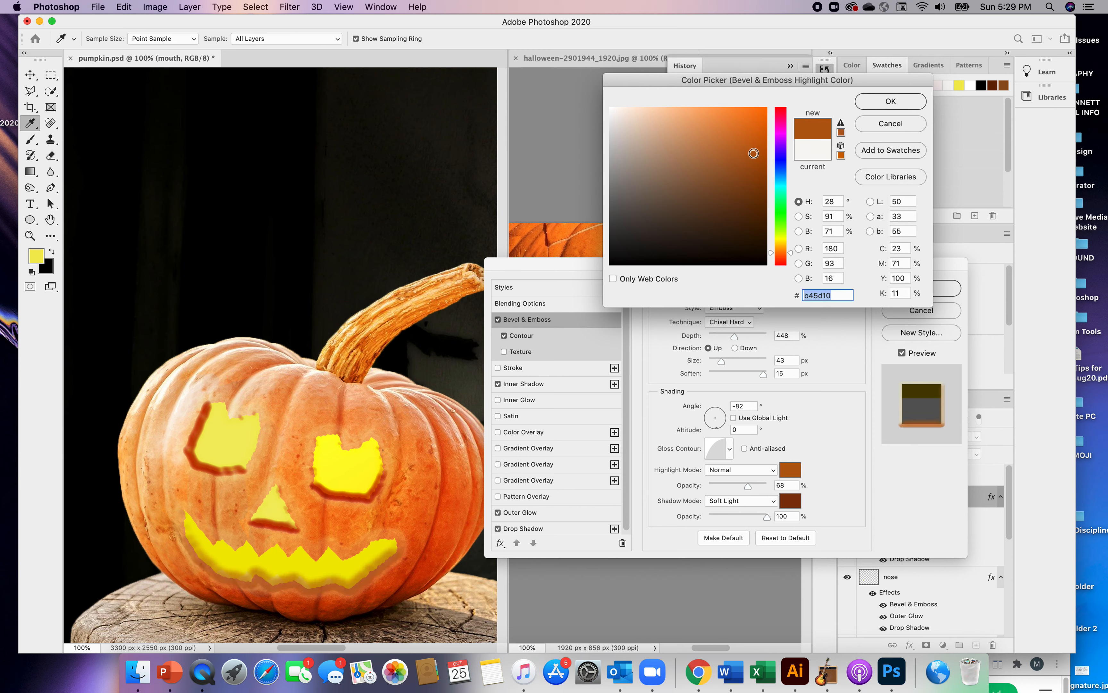
{"action": "left_click_drag", "start_coordinate": [754, 153], "coordinate": [753, 170]}
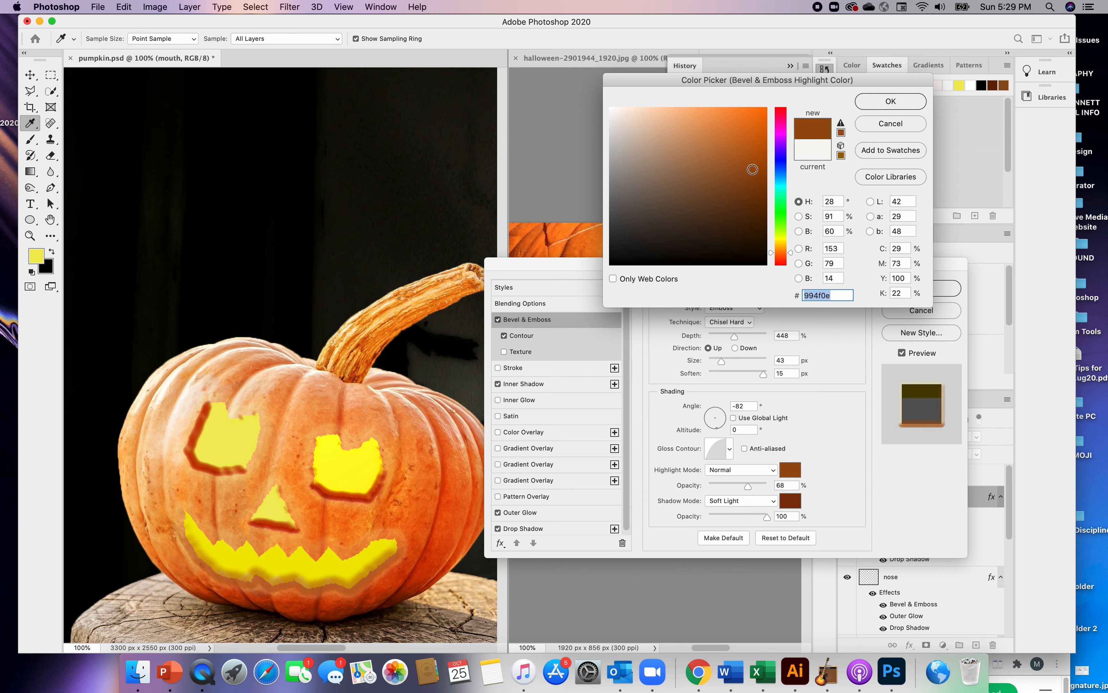
{"action": "left_click", "coordinate": [730, 182]}
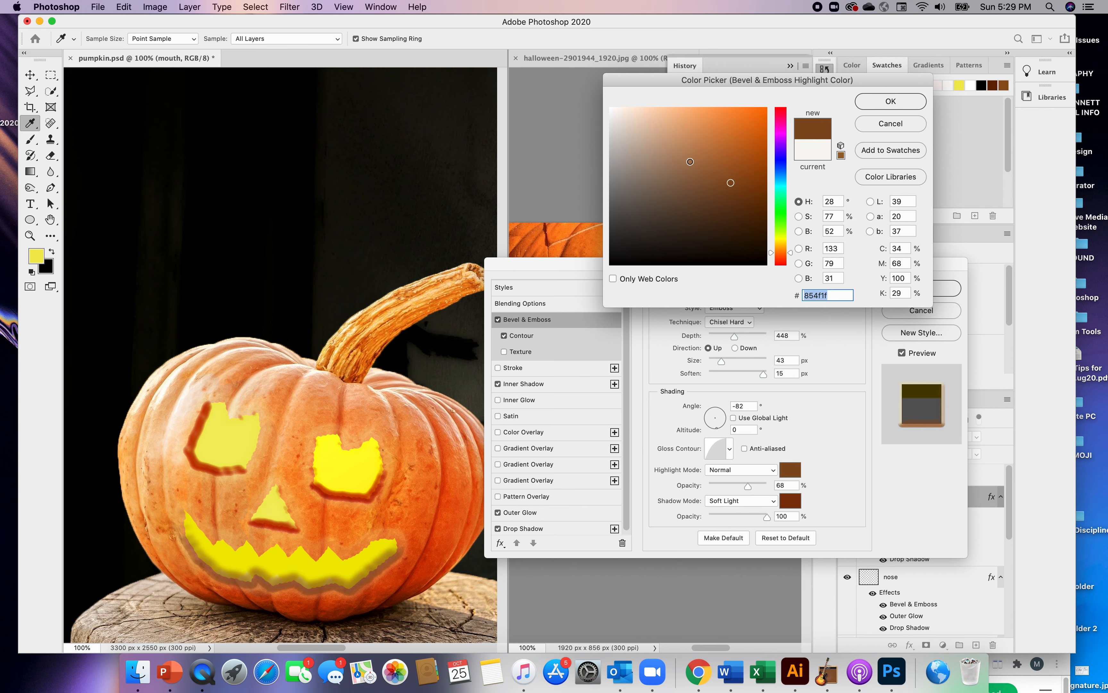
{"action": "left_click_drag", "start_coordinate": [690, 161], "coordinate": [758, 123]}
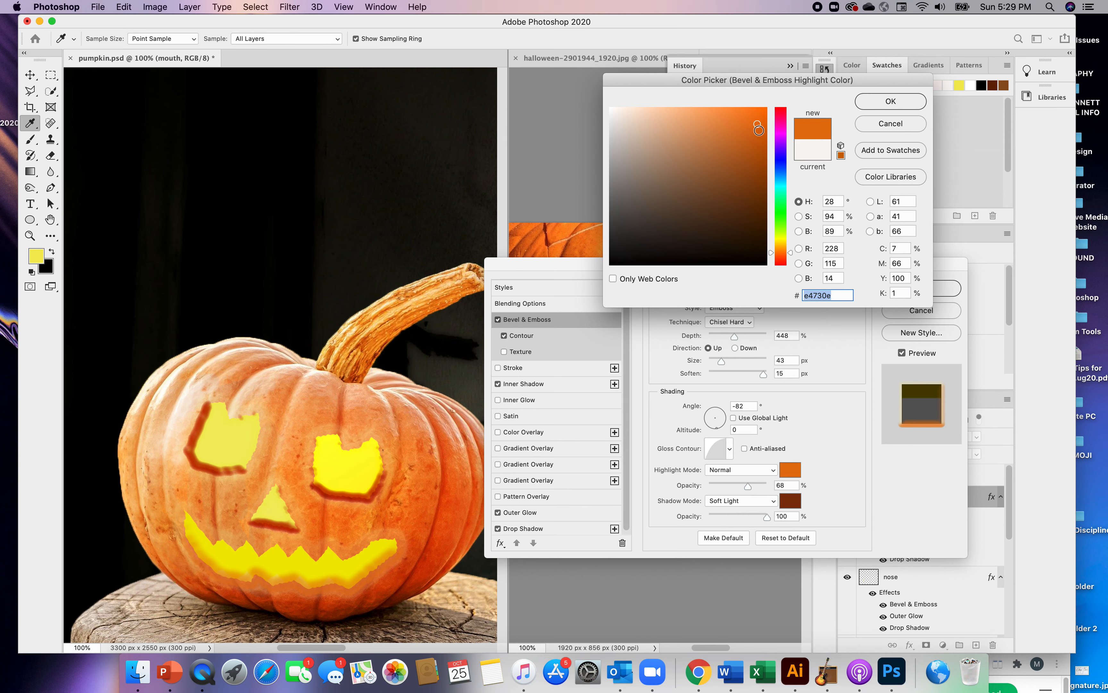
{"action": "left_click", "coordinate": [761, 179]}
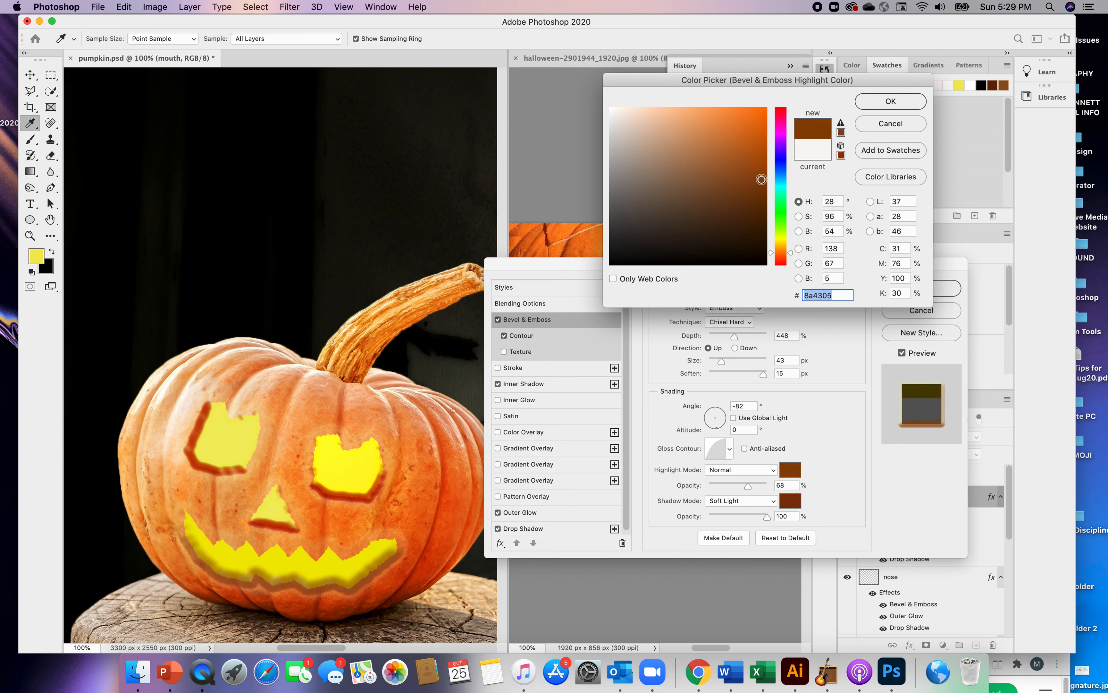
{"action": "left_click", "coordinate": [761, 167]}
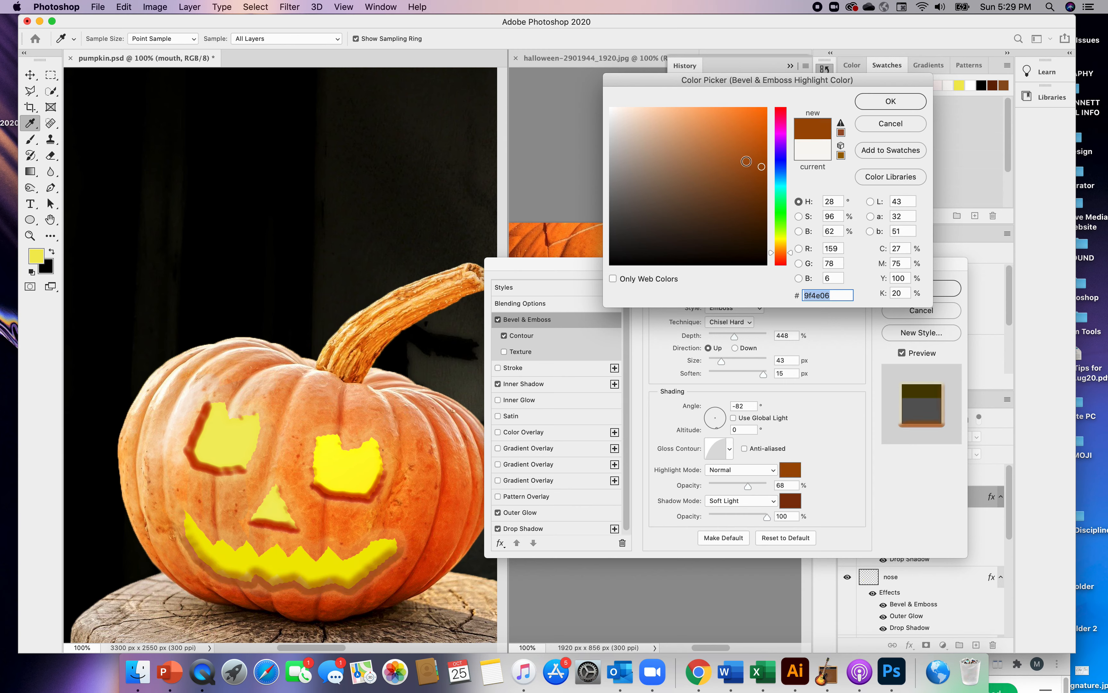
{"action": "left_click", "coordinate": [752, 125]}
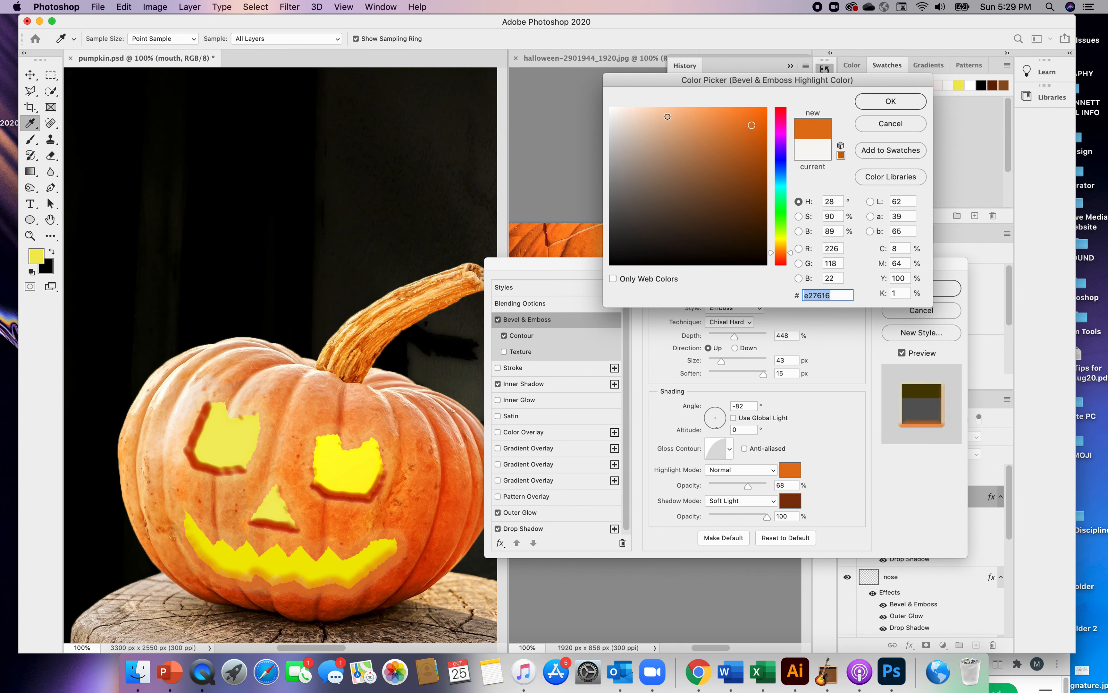
{"action": "left_click", "coordinate": [668, 116]}
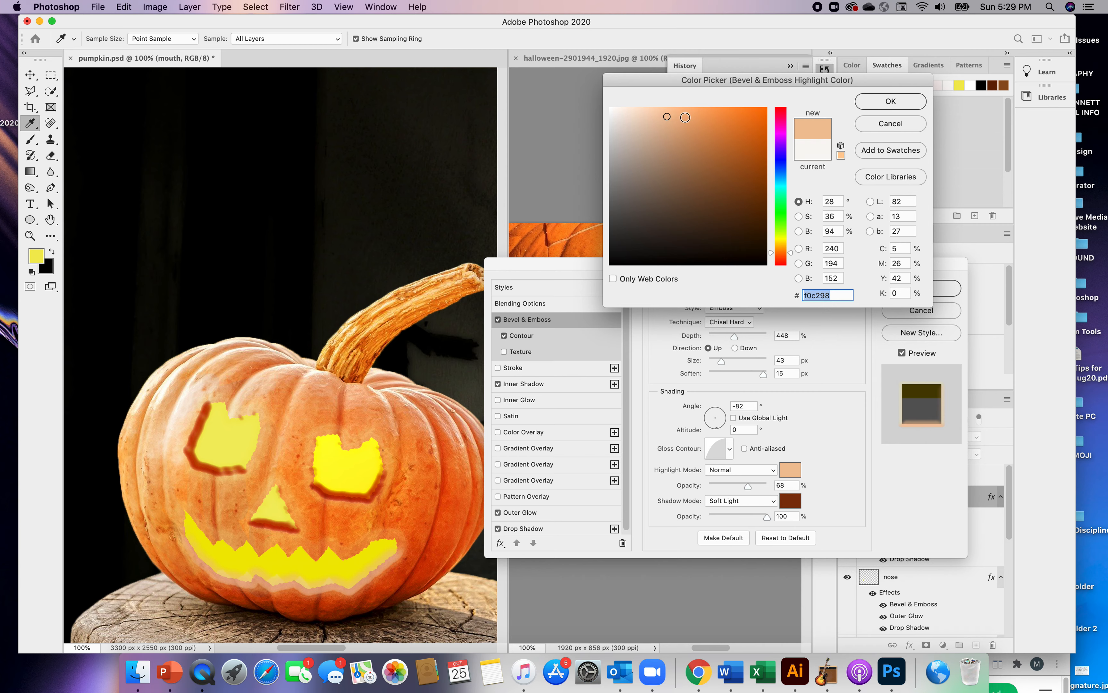
{"action": "left_click", "coordinate": [685, 117]}
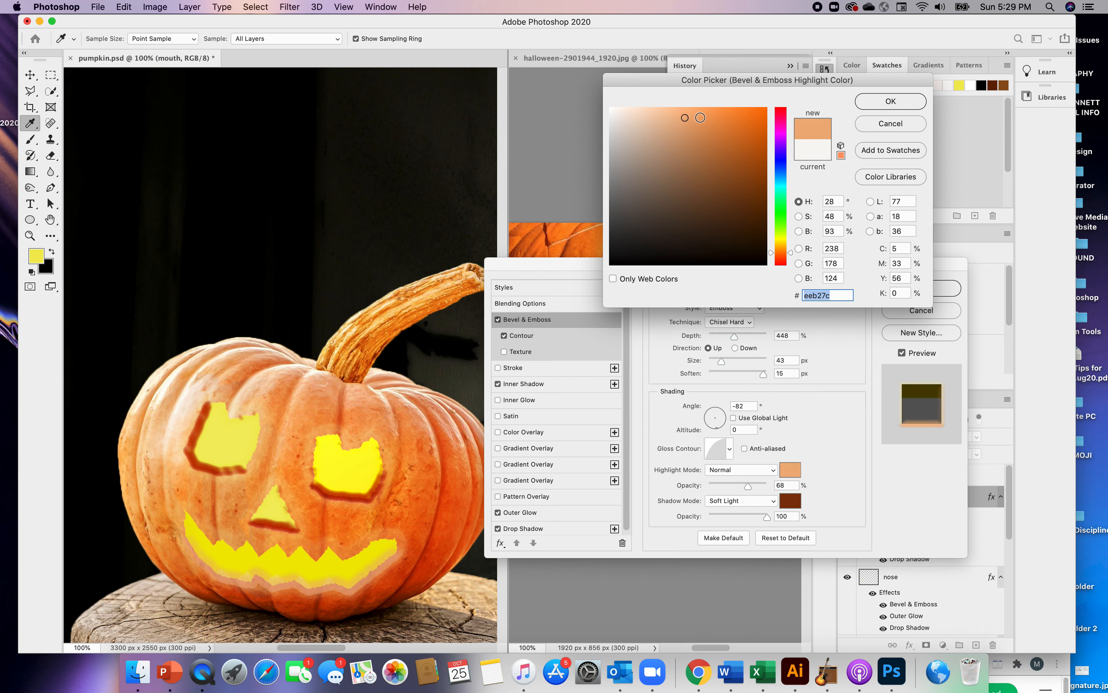
{"action": "left_click", "coordinate": [710, 116]}
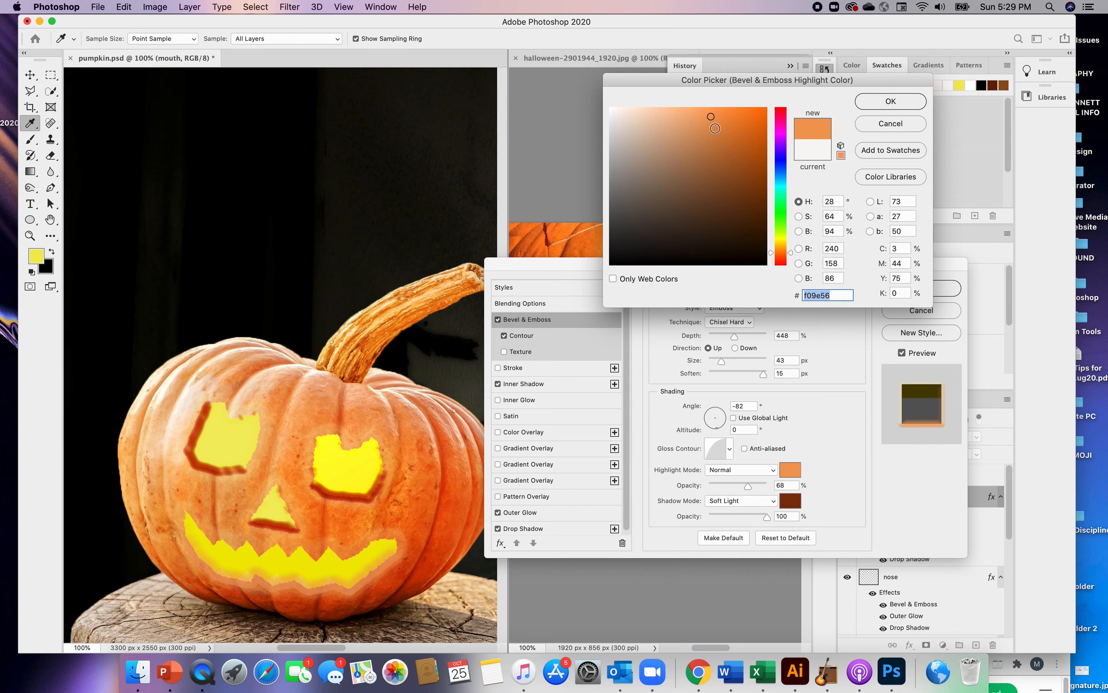
{"action": "left_click", "coordinate": [750, 214]}
{"action": "mouse_move", "coordinate": [750, 214]}
{"action": "left_mouse_down"}
{"action": "mouse_move", "coordinate": [756, 225]}
{"action": "mouse_move", "coordinate": [762, 181]}
{"action": "left_mouse_up"}
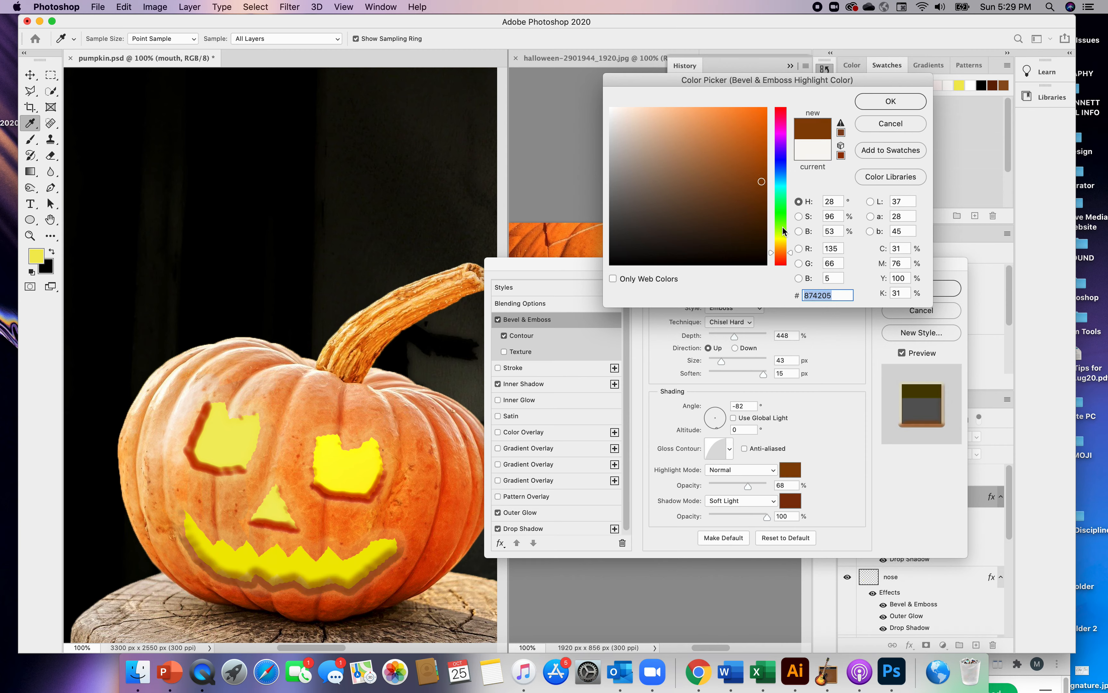
{"action": "left_click", "coordinate": [782, 259]}
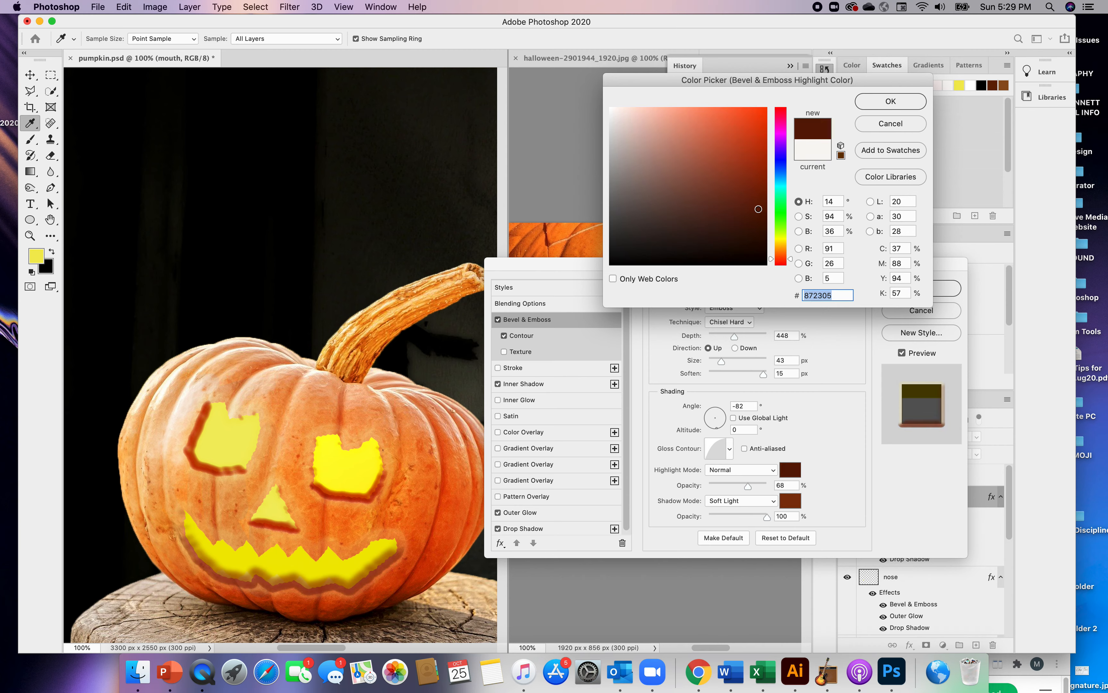
{"action": "left_click_drag", "start_coordinate": [758, 213], "coordinate": [744, 188]}
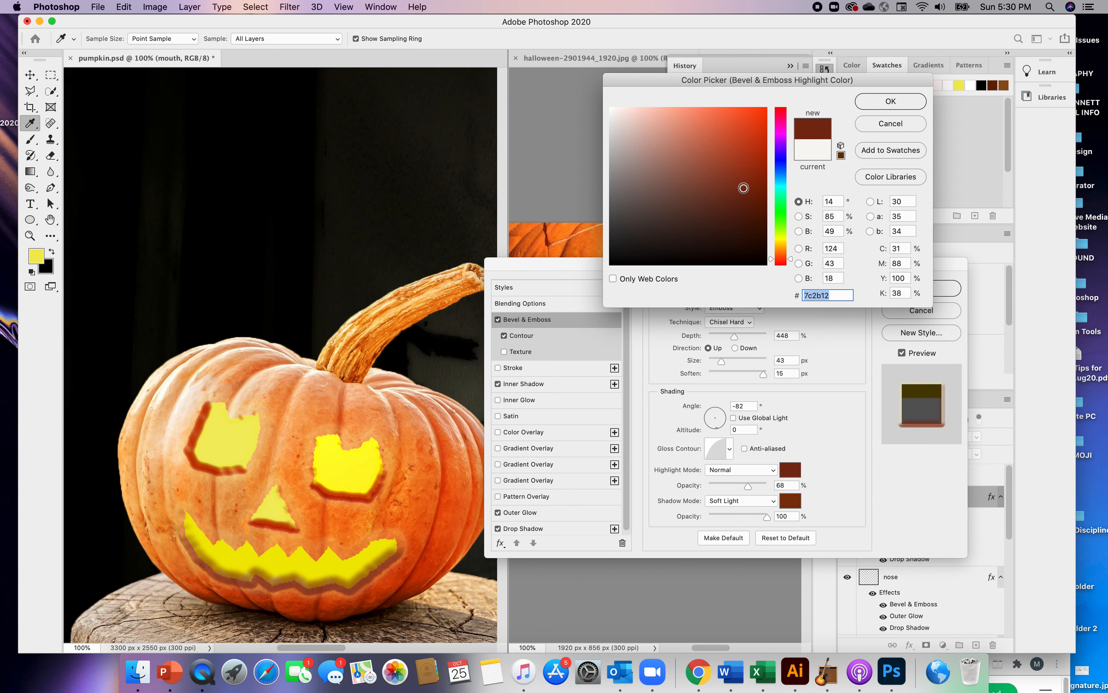
{"action": "left_click_drag", "start_coordinate": [745, 152], "coordinate": [749, 158]}
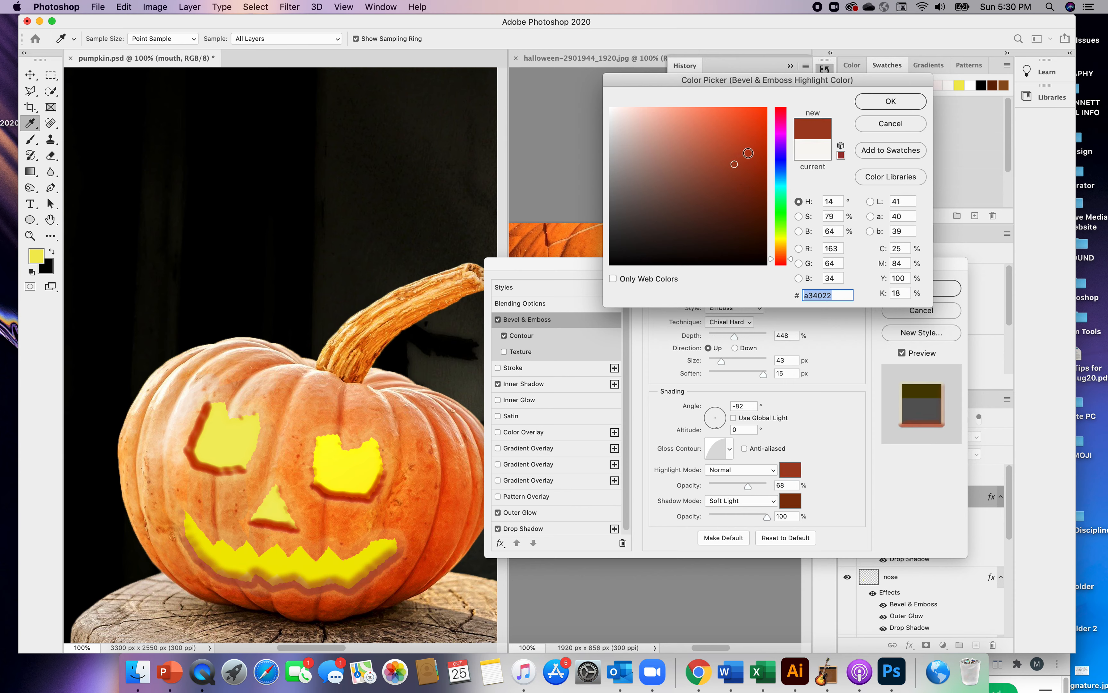
{"action": "left_click", "coordinate": [751, 132]}
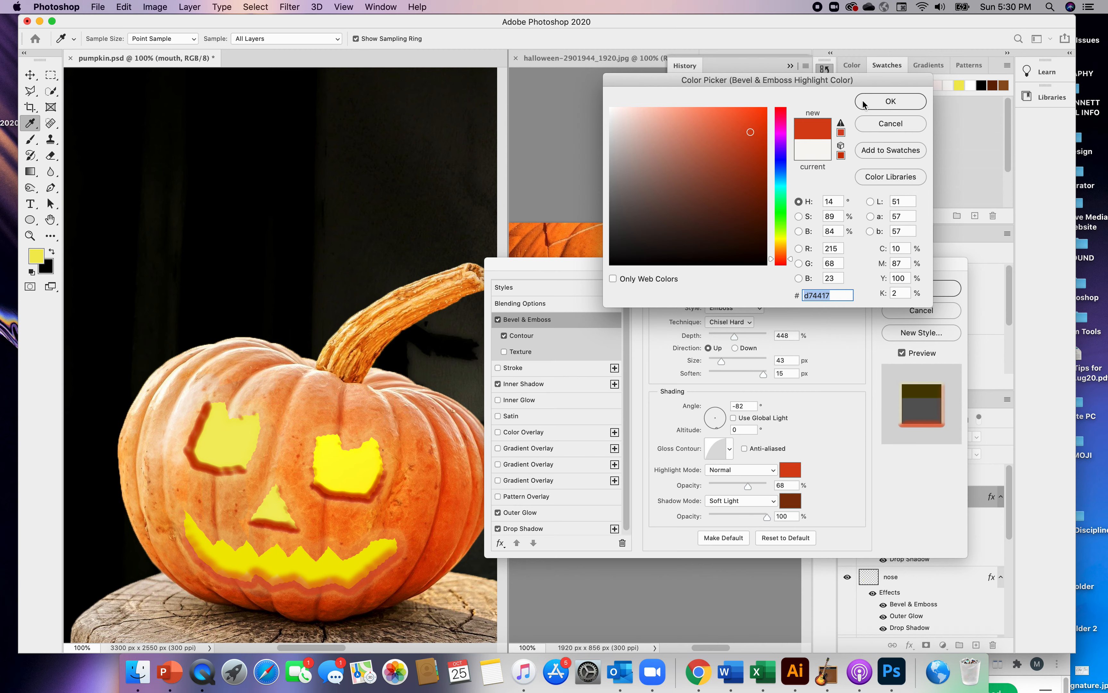
{"action": "left_click", "coordinate": [891, 102]}
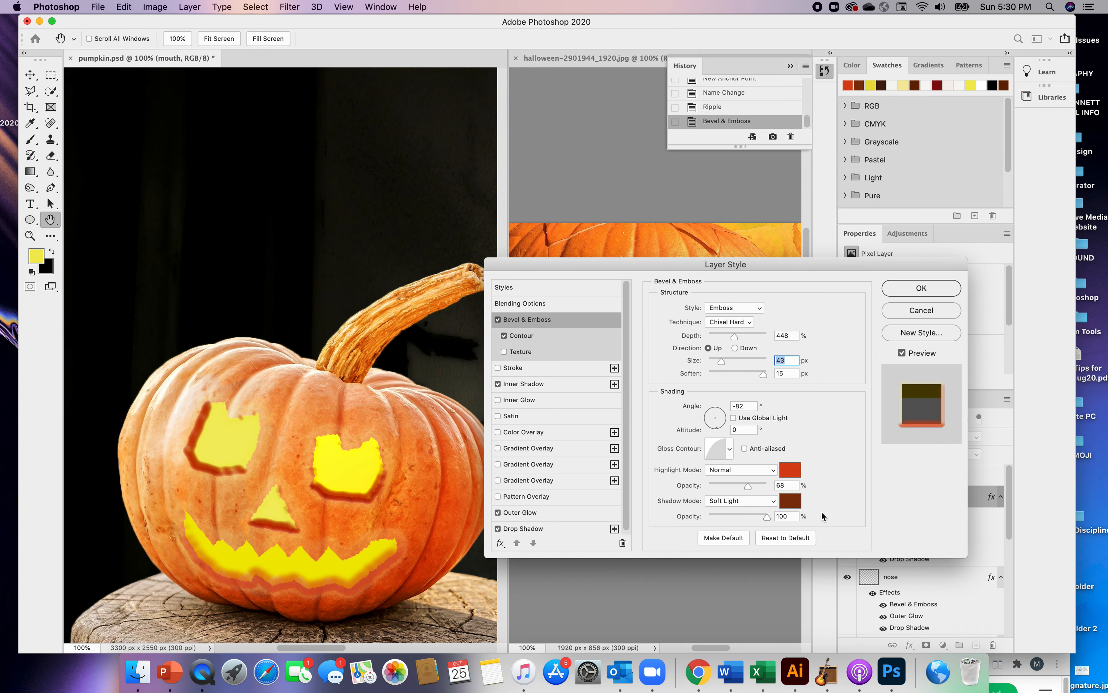
Try Hard Light as the mouth bevel's shadow mode and restore Soft Light
{"action": "left_click", "coordinate": [772, 501]}
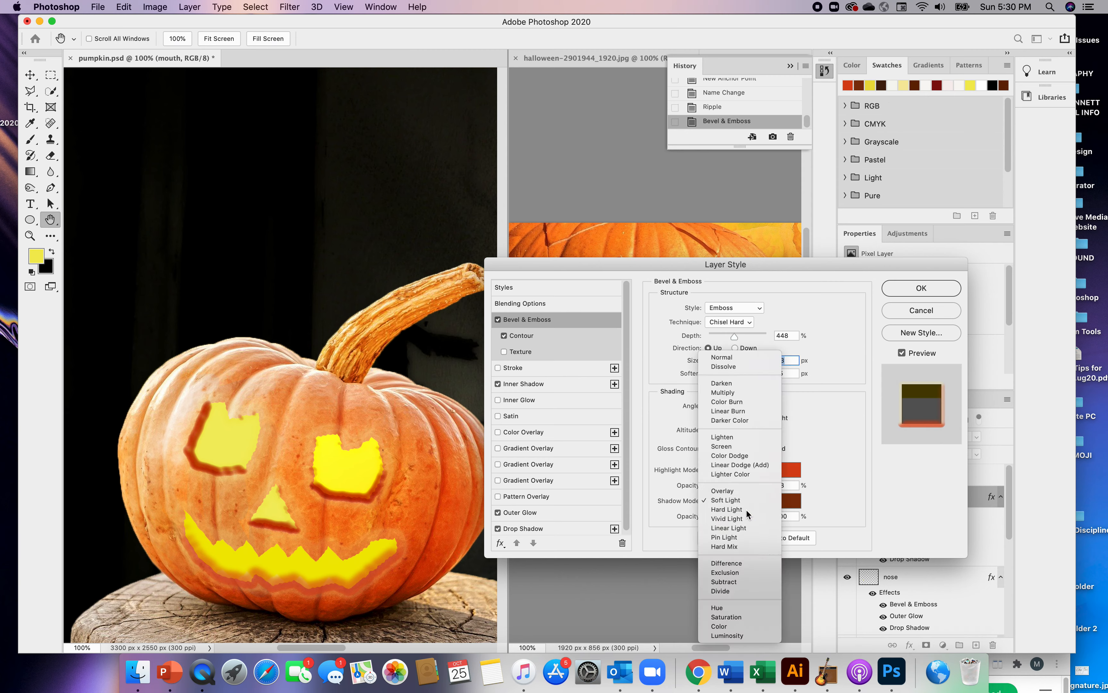
{"action": "left_click", "coordinate": [746, 508]}
{"action": "left_click", "coordinate": [768, 503]}
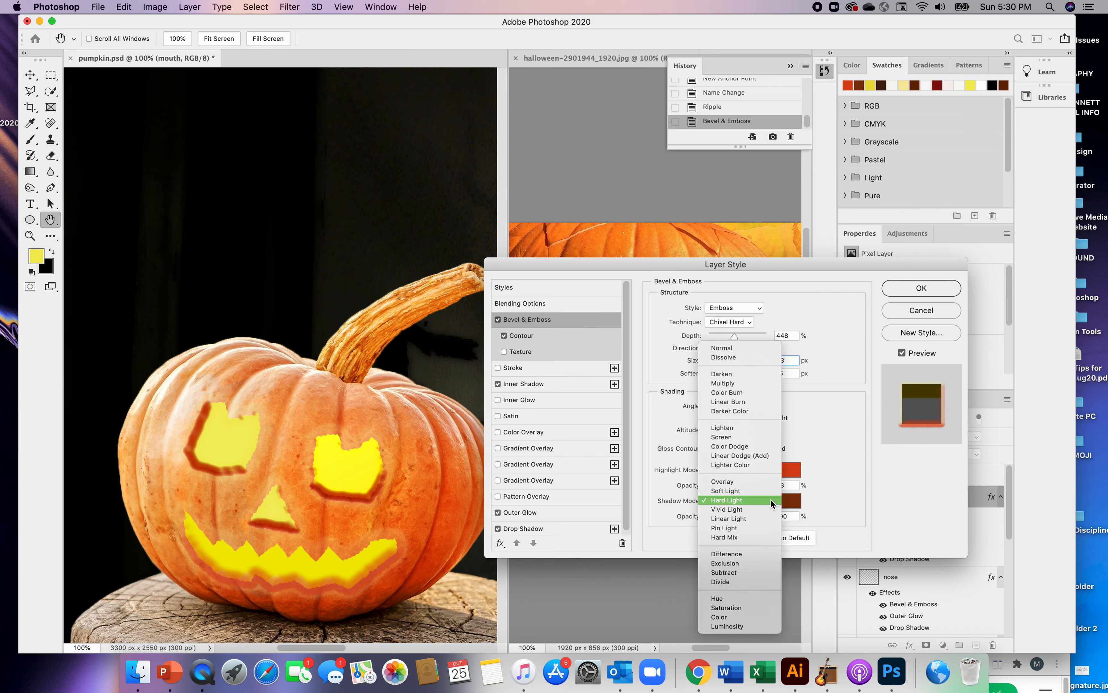
{"action": "left_click", "coordinate": [753, 490]}
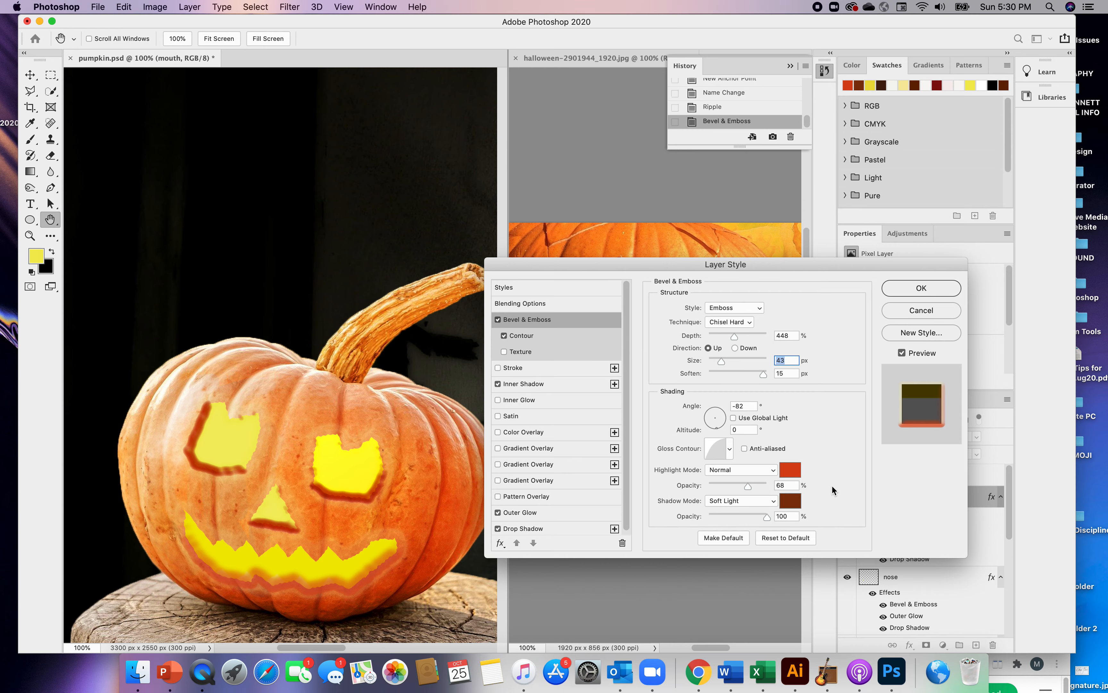
Apply the mouth's layer style and close the reference image halloween-2901944_1920.jpg
{"action": "left_click_drag", "start_coordinate": [605, 267], "coordinate": [858, 285]}
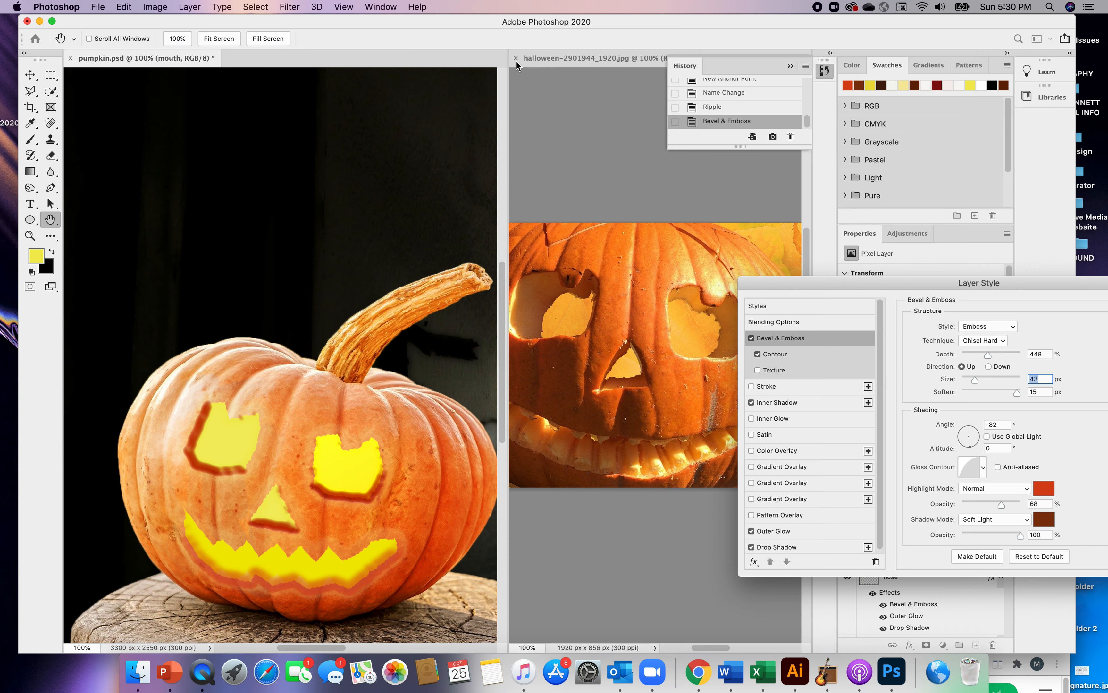
{"action": "left_click", "coordinate": [791, 66]}
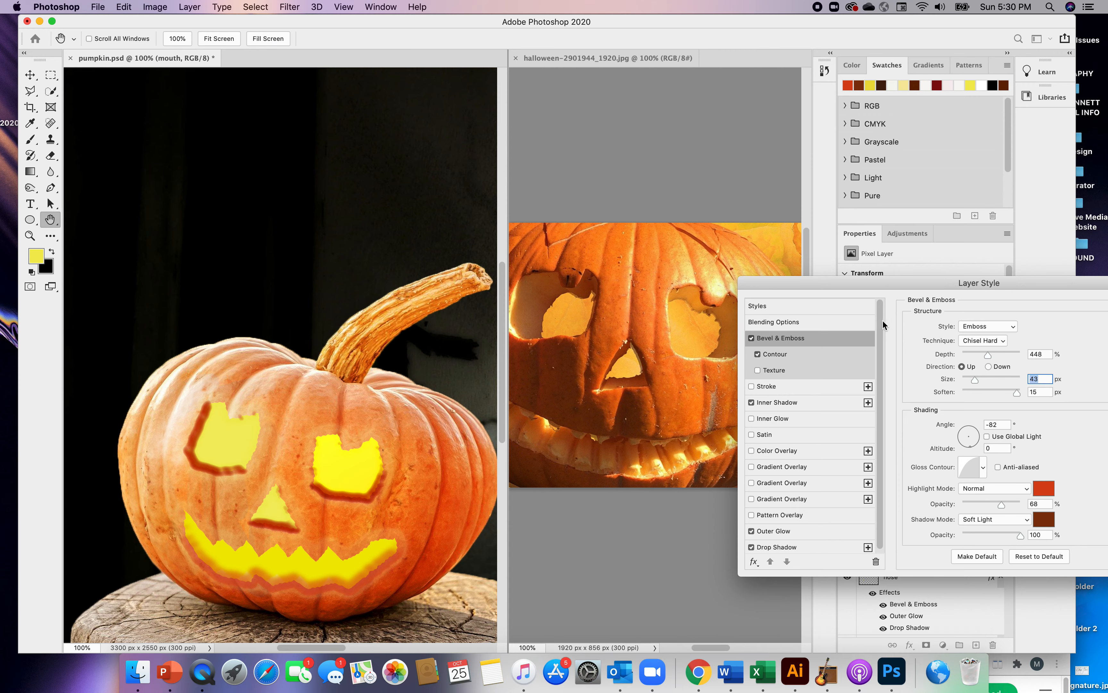
{"action": "left_click_drag", "start_coordinate": [896, 285], "coordinate": [679, 296]}
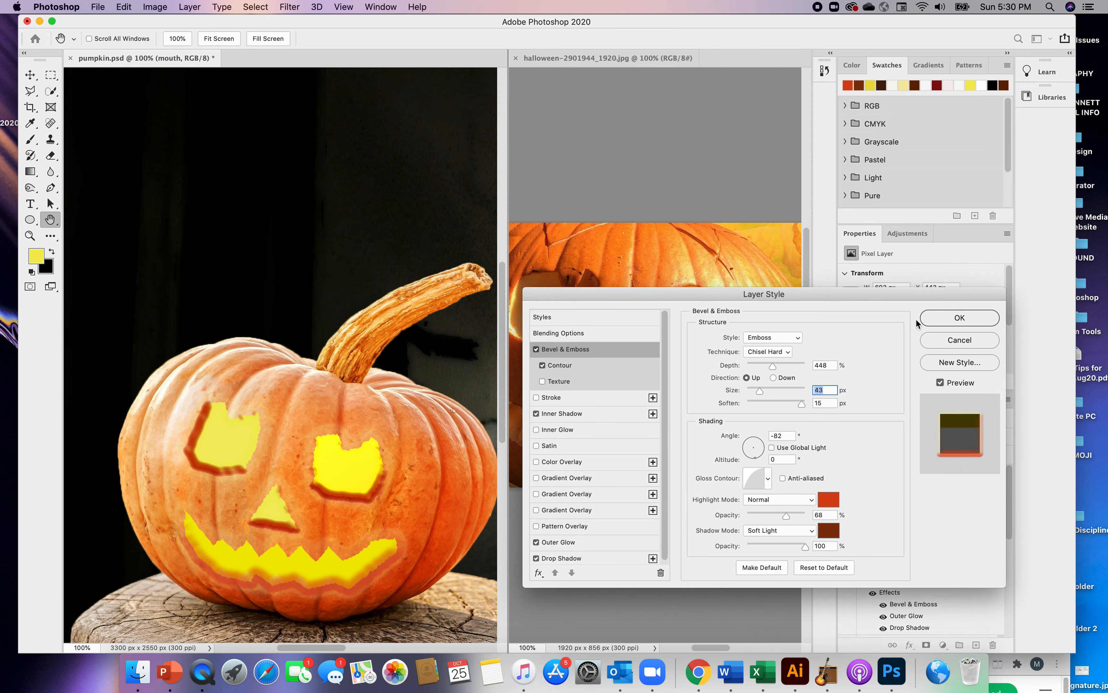
{"action": "left_click", "coordinate": [940, 317]}
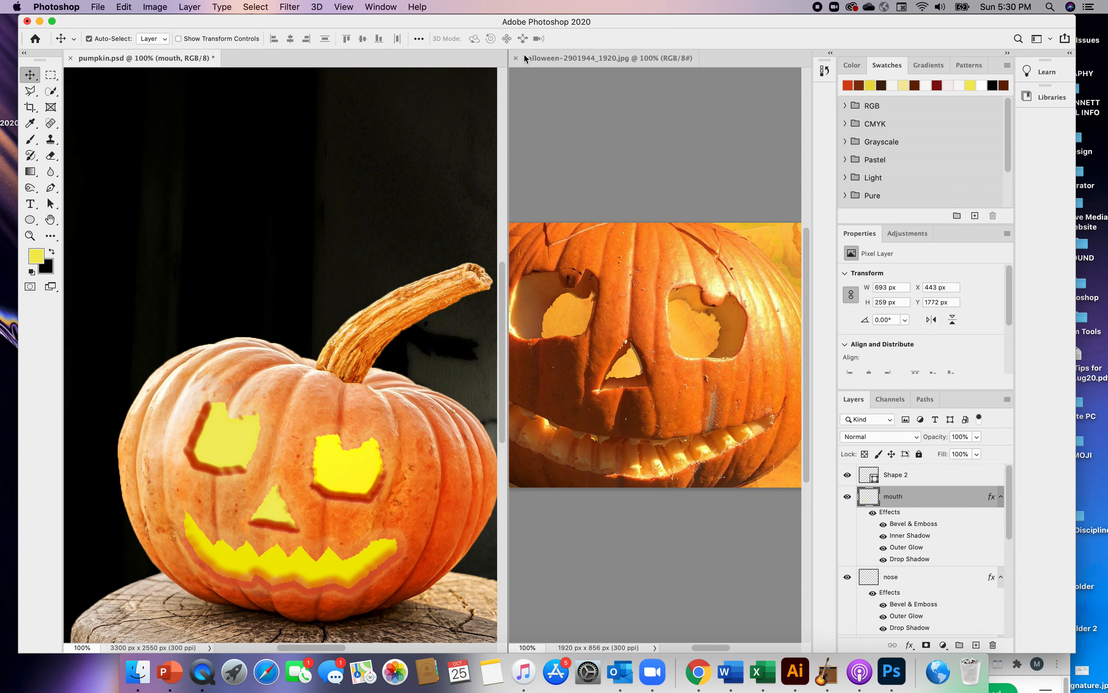
{"action": "left_click", "coordinate": [516, 58]}
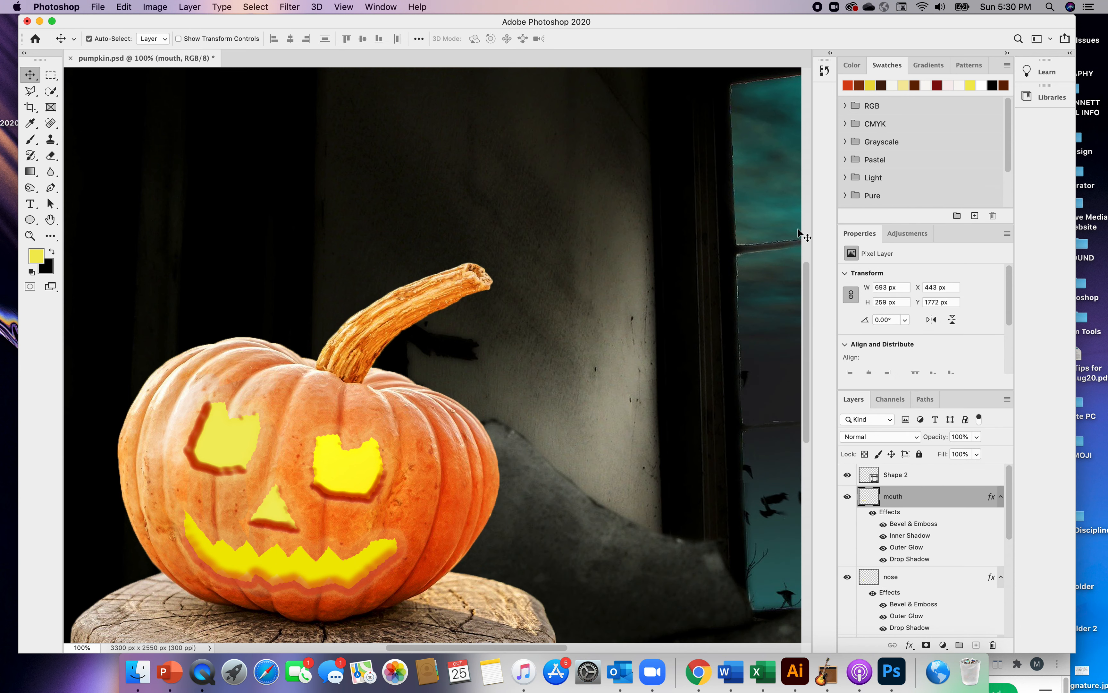
{"action": "key", "text": "super"}
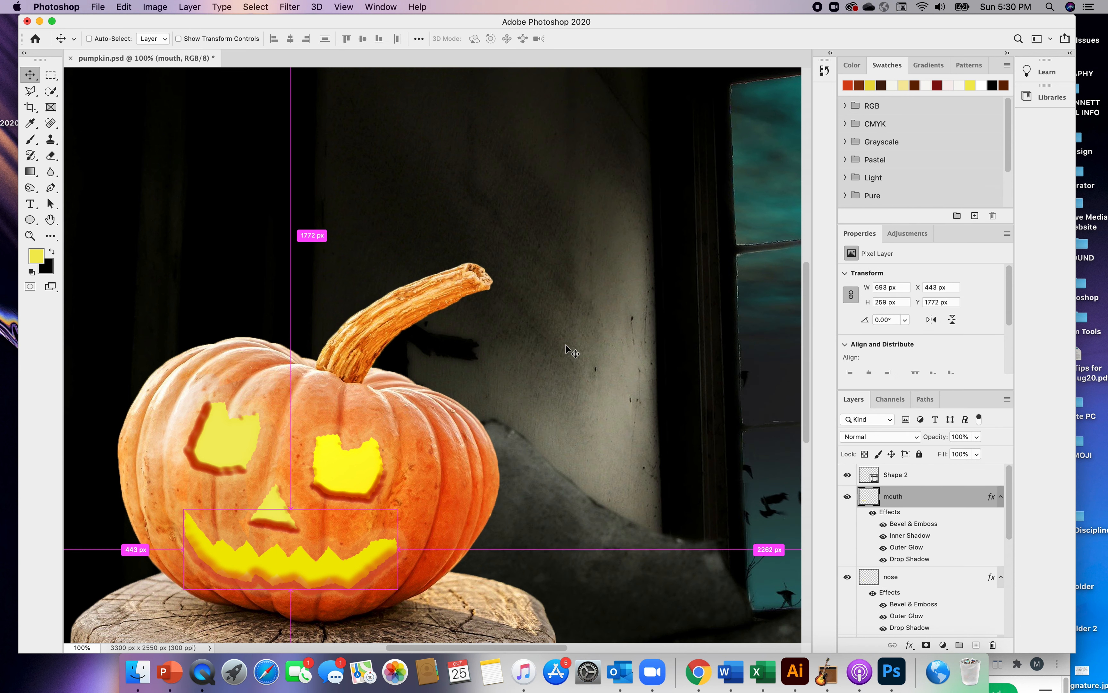
Darken the pumpkin's left side and the skin around its left eye on Layer 1 with the Burn tool
{"action": "key", "text": "super+minus"}
{"action": "key", "text": "super+minus"}
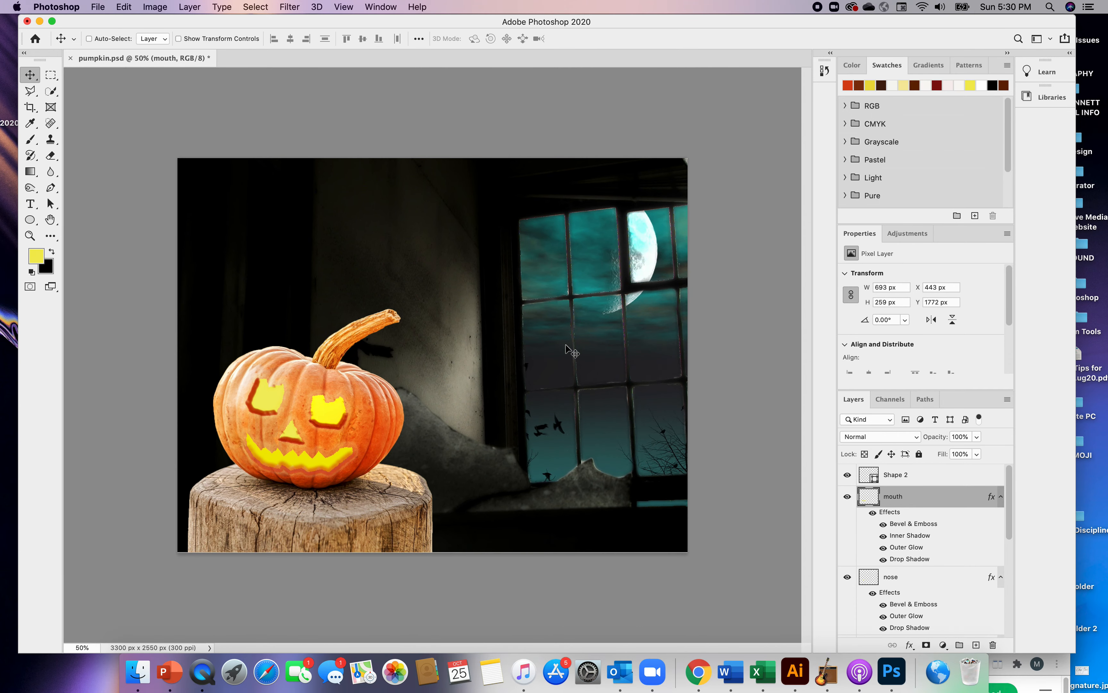
{"action": "key", "text": "super+minus"}
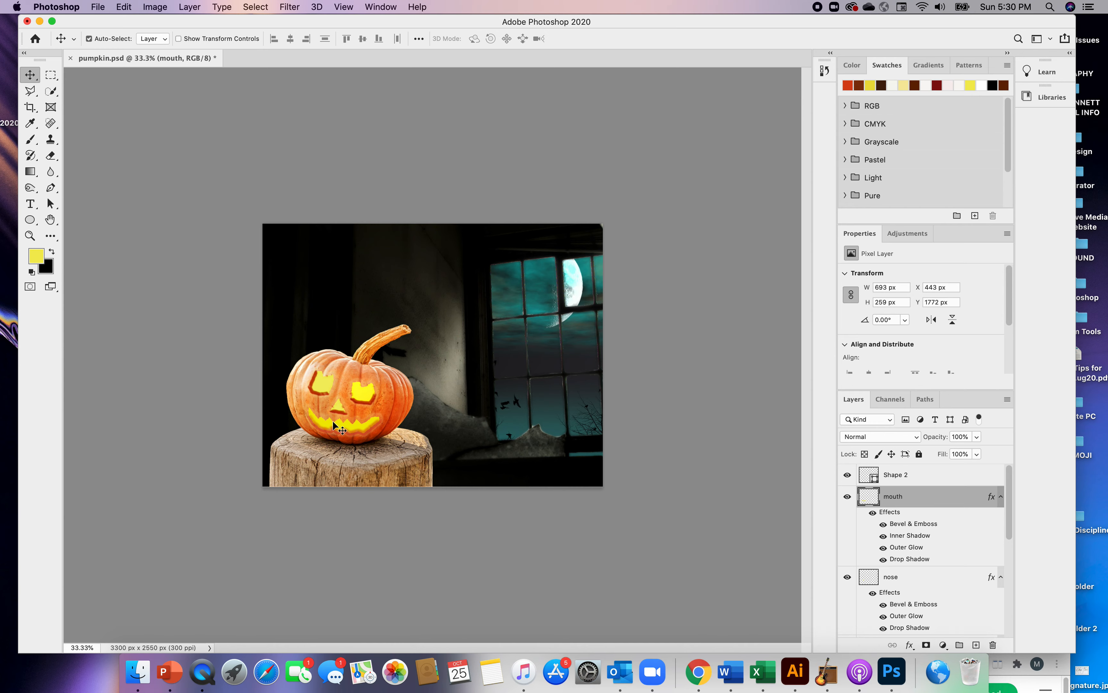
{"action": "left_click", "coordinate": [34, 190]}
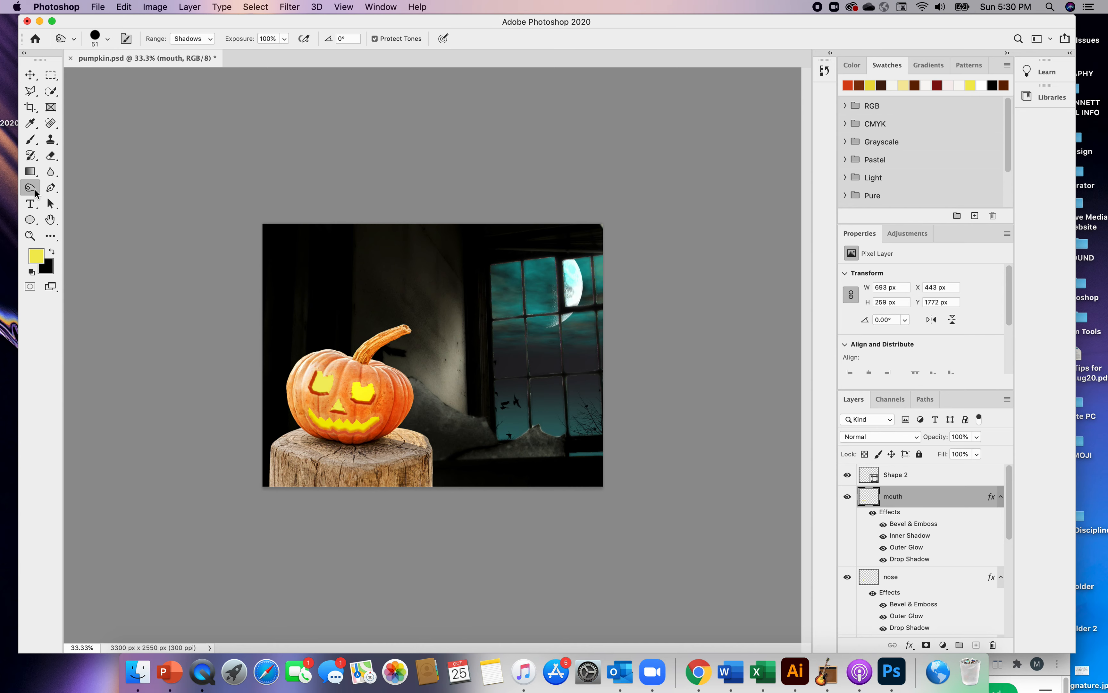
{"action": "right_click", "coordinate": [35, 193]}
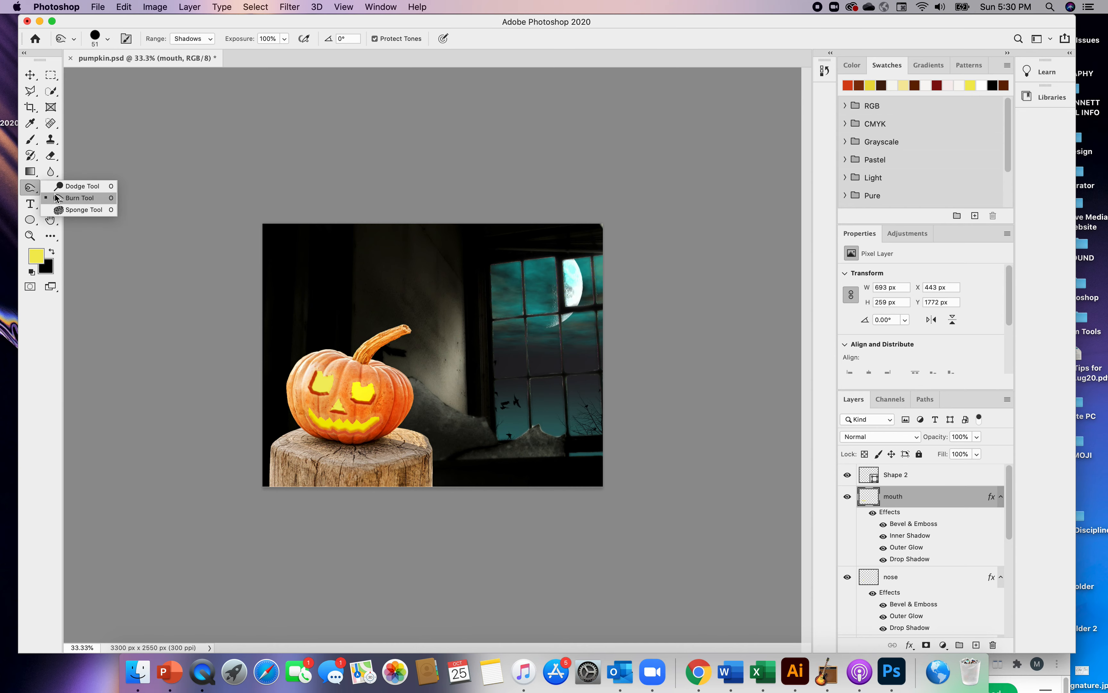
{"action": "left_click", "coordinate": [68, 198]}
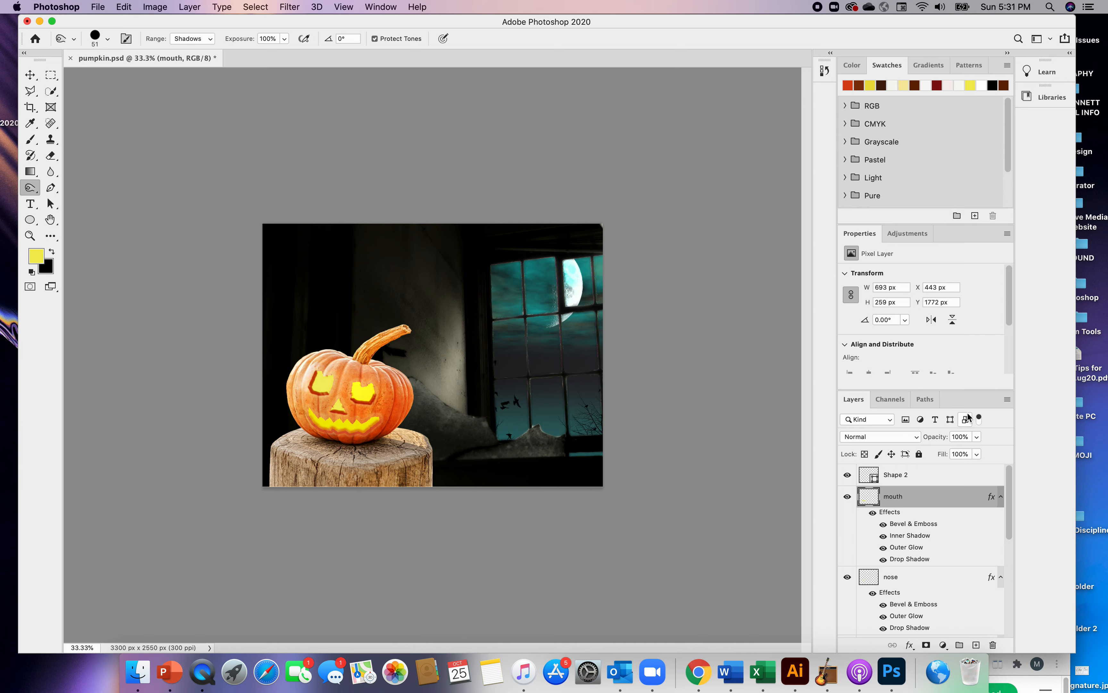
{"action": "left_click_drag", "start_coordinate": [1010, 479], "coordinate": [1021, 584]}
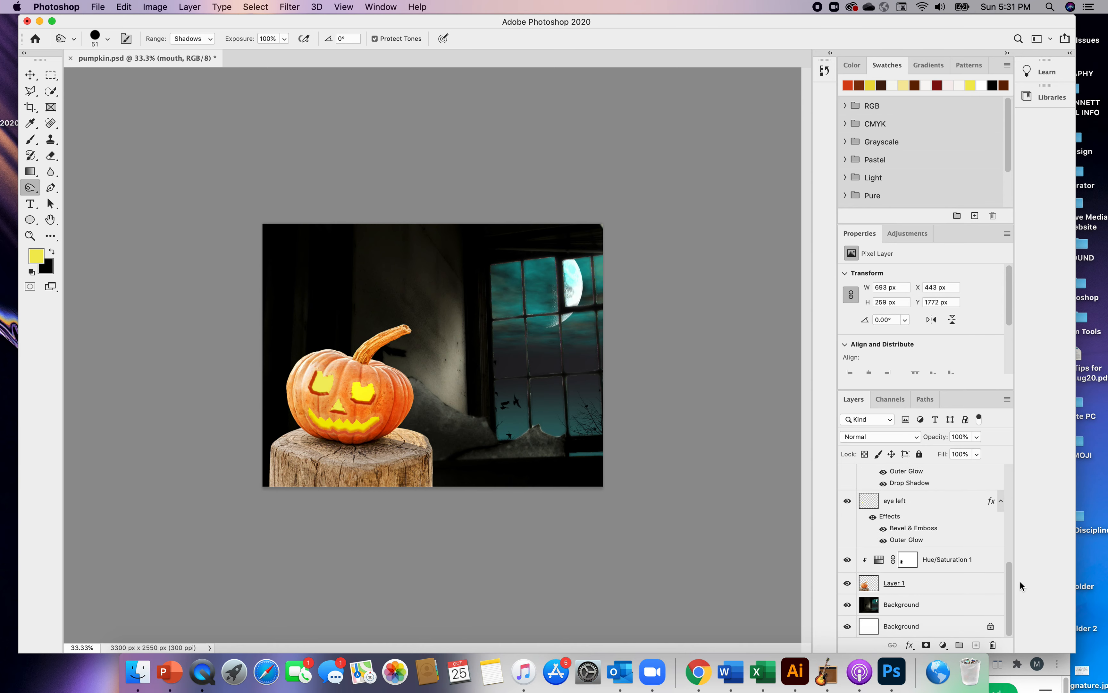
{"action": "left_click", "coordinate": [870, 587]}
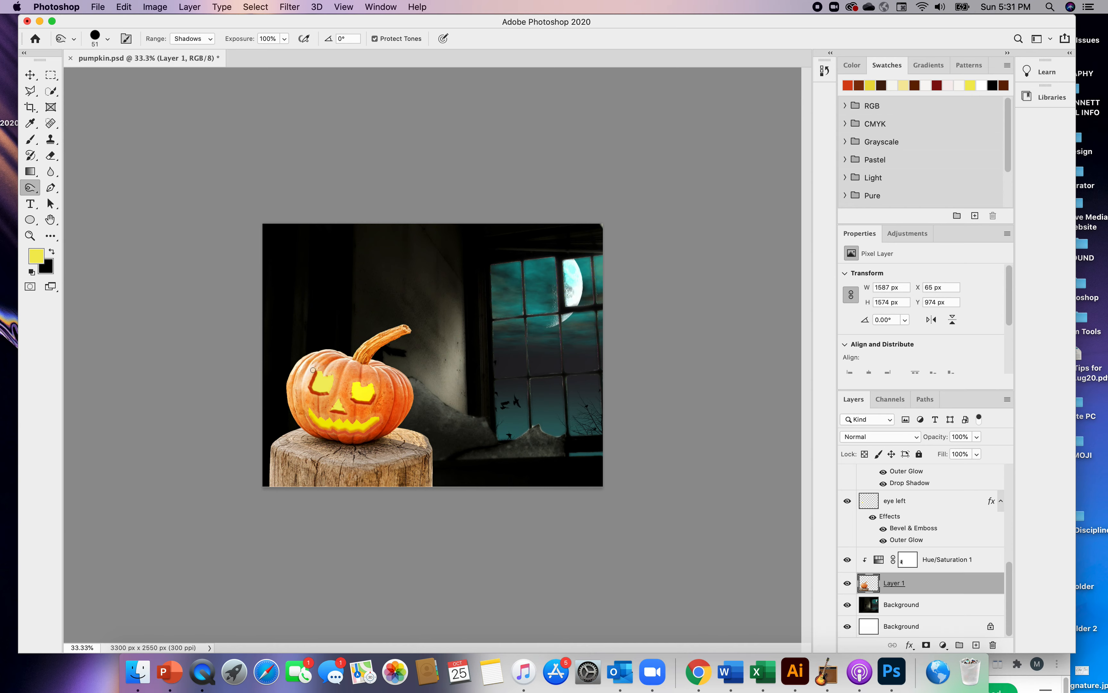
{"action": "mouse_move", "coordinate": [289, 385]}
{"action": "left_mouse_down"}
{"action": "mouse_move", "coordinate": [300, 404]}
{"action": "mouse_move", "coordinate": [295, 376]}
{"action": "mouse_move", "coordinate": [318, 408]}
{"action": "left_mouse_up"}
{"action": "mouse_move", "coordinate": [344, 366]}
{"action": "left_mouse_down"}
{"action": "mouse_move", "coordinate": [329, 386]}
{"action": "mouse_move", "coordinate": [338, 355]}
{"action": "mouse_move", "coordinate": [317, 377]}
{"action": "mouse_move", "coordinate": [326, 355]}
{"action": "mouse_move", "coordinate": [303, 391]}
{"action": "mouse_move", "coordinate": [323, 358]}
{"action": "mouse_move", "coordinate": [314, 386]}
{"action": "mouse_move", "coordinate": [348, 359]}
{"action": "mouse_move", "coordinate": [339, 402]}
{"action": "mouse_move", "coordinate": [354, 361]}
{"action": "mouse_move", "coordinate": [361, 382]}
{"action": "mouse_move", "coordinate": [350, 365]}
{"action": "mouse_move", "coordinate": [346, 400]}
{"action": "mouse_move", "coordinate": [323, 408]}
{"action": "left_mouse_up"}
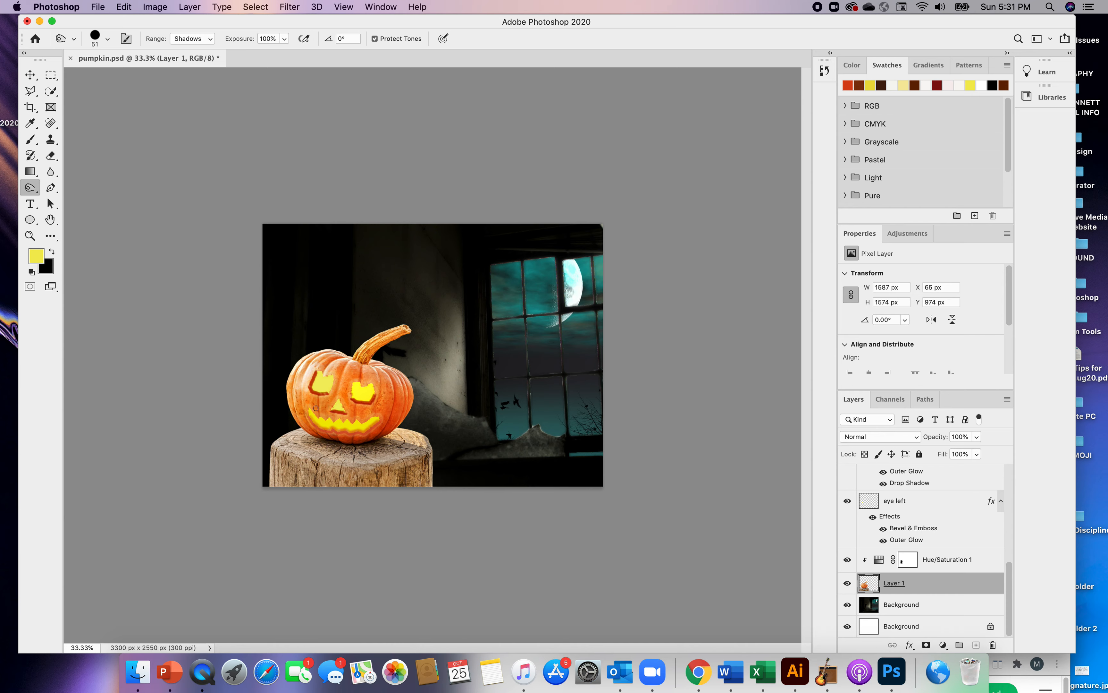